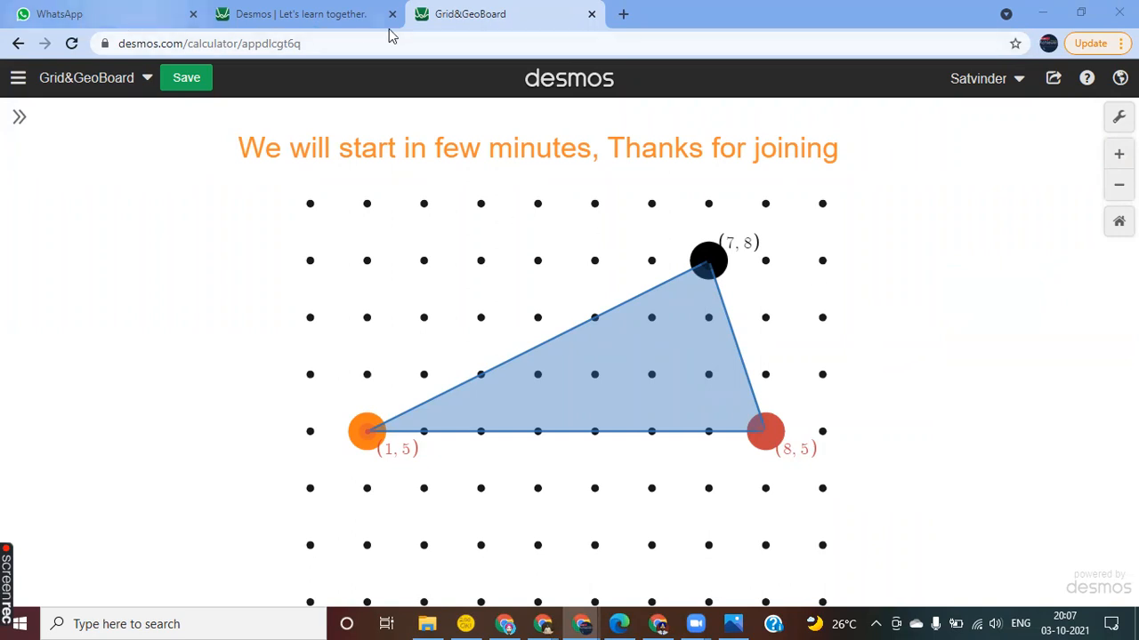
- Open the Desmos website, desmos.com, in a new browser tab
{"action": "left_click", "coordinate": [622, 15]}
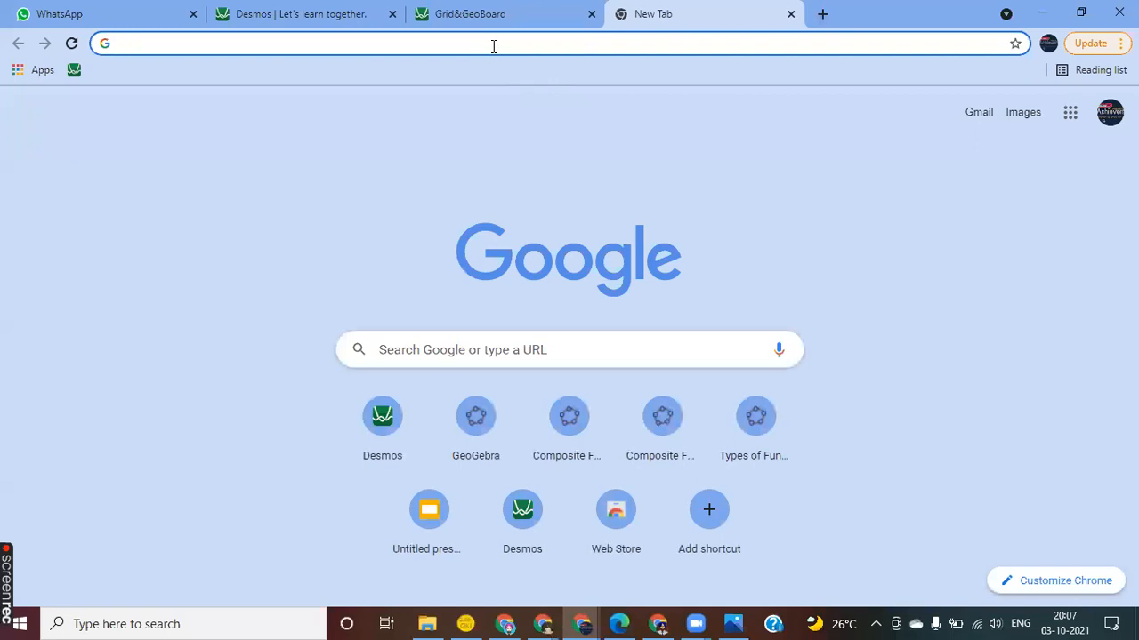
{"action": "type", "text": "de"}
{"action": "key", "text": "Return"}
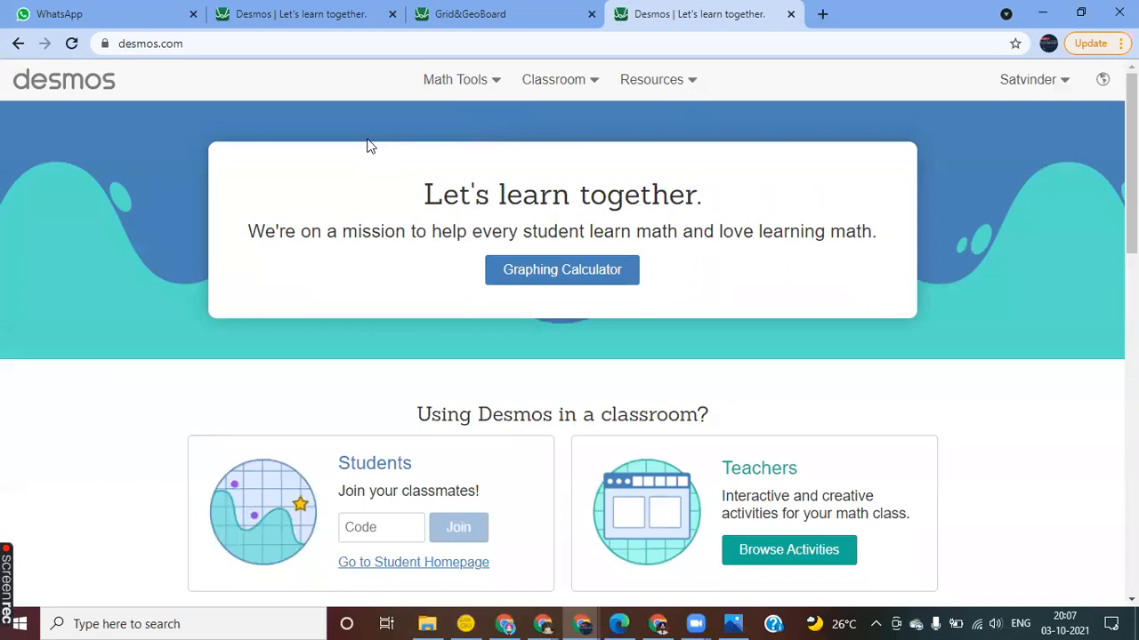
- Look through the Desmos home page and examine what its Math Tools, Classroom and Resources lists offer
{"action": "scroll", "coordinate": [807, 271], "scroll_direction": "down", "scroll_amount": 3}
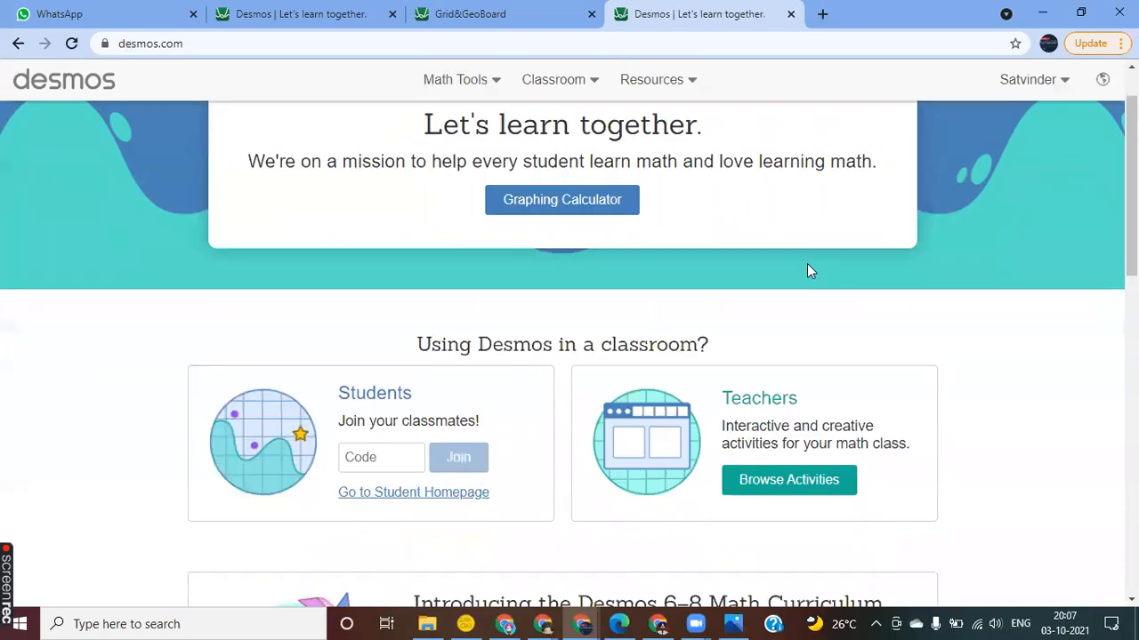
{"action": "scroll", "coordinate": [806, 271], "scroll_direction": "up", "scroll_amount": 3}
{"action": "scroll", "coordinate": [808, 265], "scroll_direction": "down", "scroll_amount": 7}
{"action": "scroll", "coordinate": [808, 265], "scroll_direction": "up", "scroll_amount": 7}
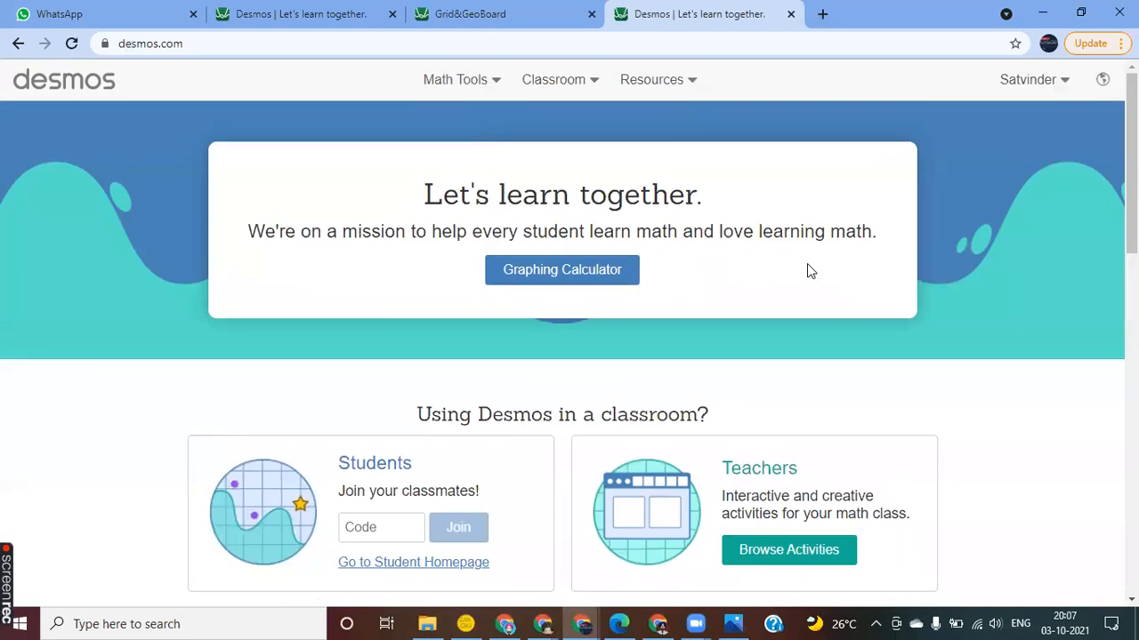
{"action": "scroll", "coordinate": [808, 265], "scroll_direction": "down", "scroll_amount": 5}
{"action": "scroll", "coordinate": [807, 263], "scroll_direction": "down", "scroll_amount": 5}
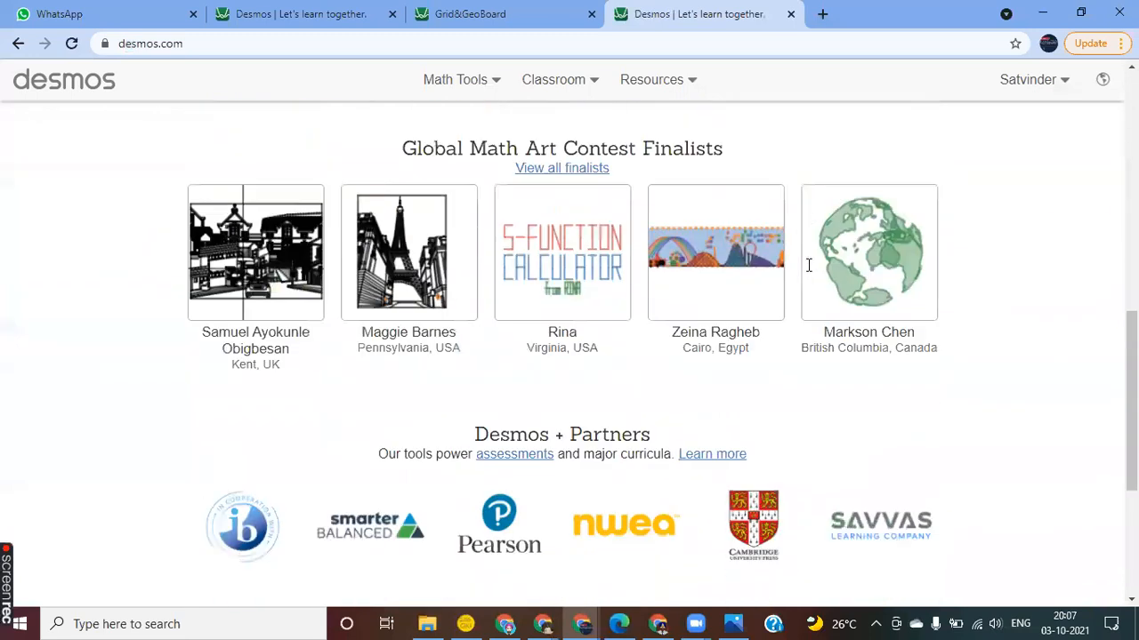
{"action": "scroll", "coordinate": [807, 263], "scroll_direction": "up", "scroll_amount": 10}
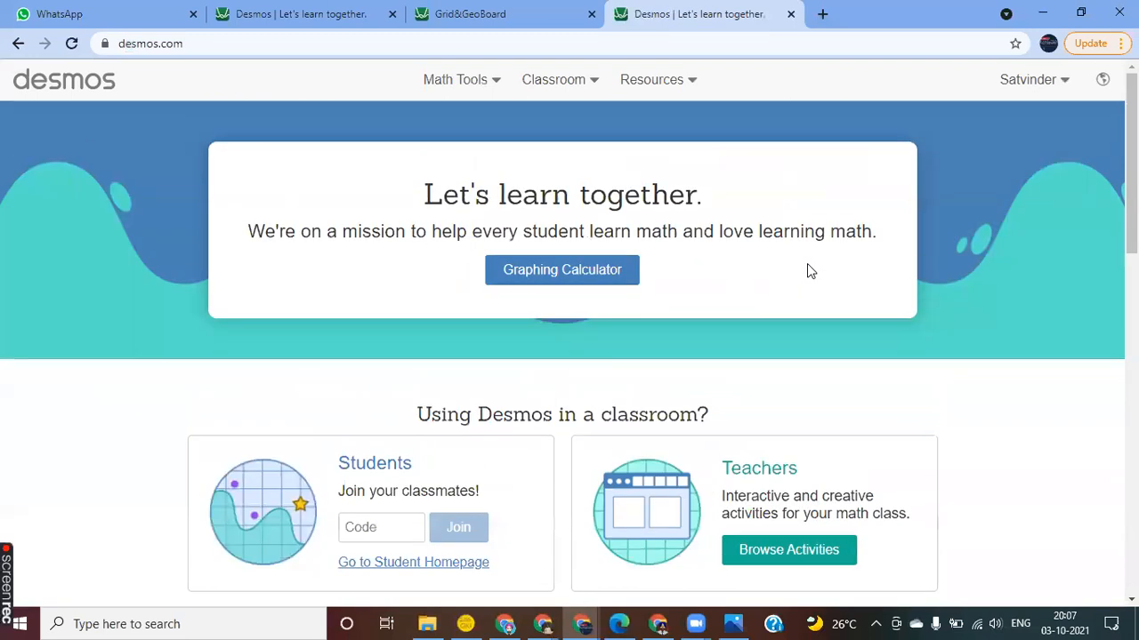
{"action": "left_click", "coordinate": [494, 82]}
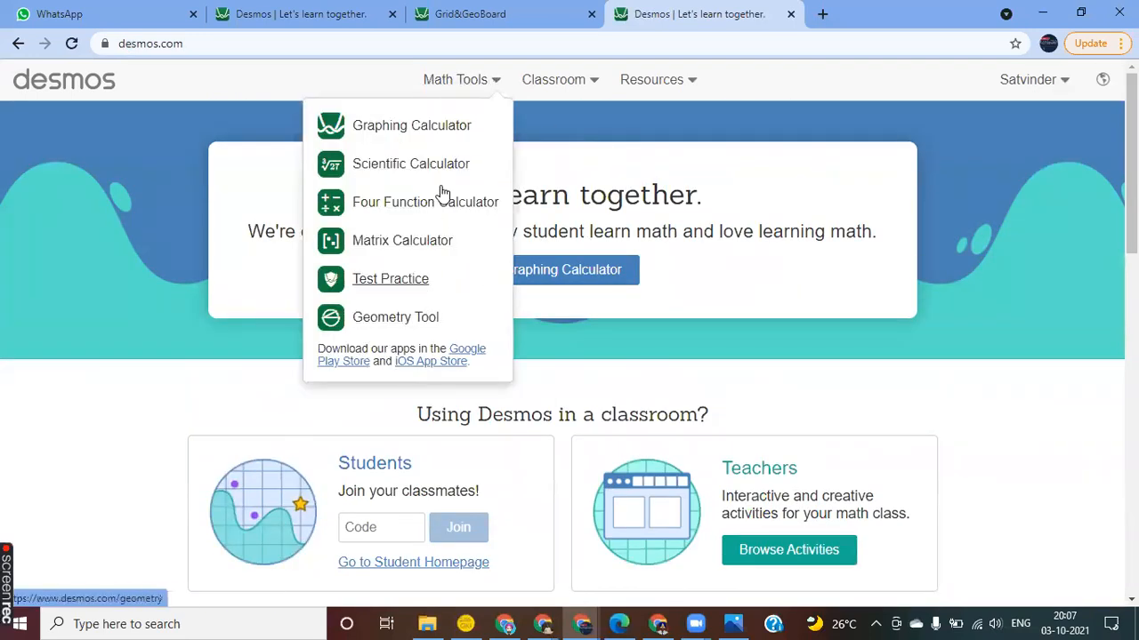
{"action": "left_click", "coordinate": [590, 81]}
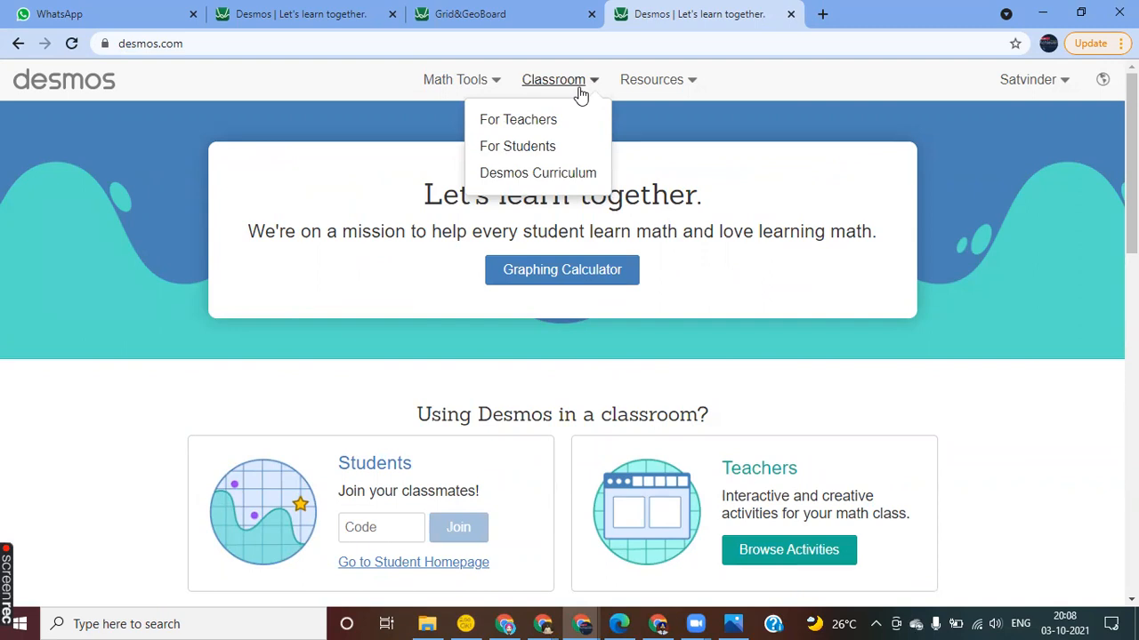
{"action": "left_click", "coordinate": [691, 86]}
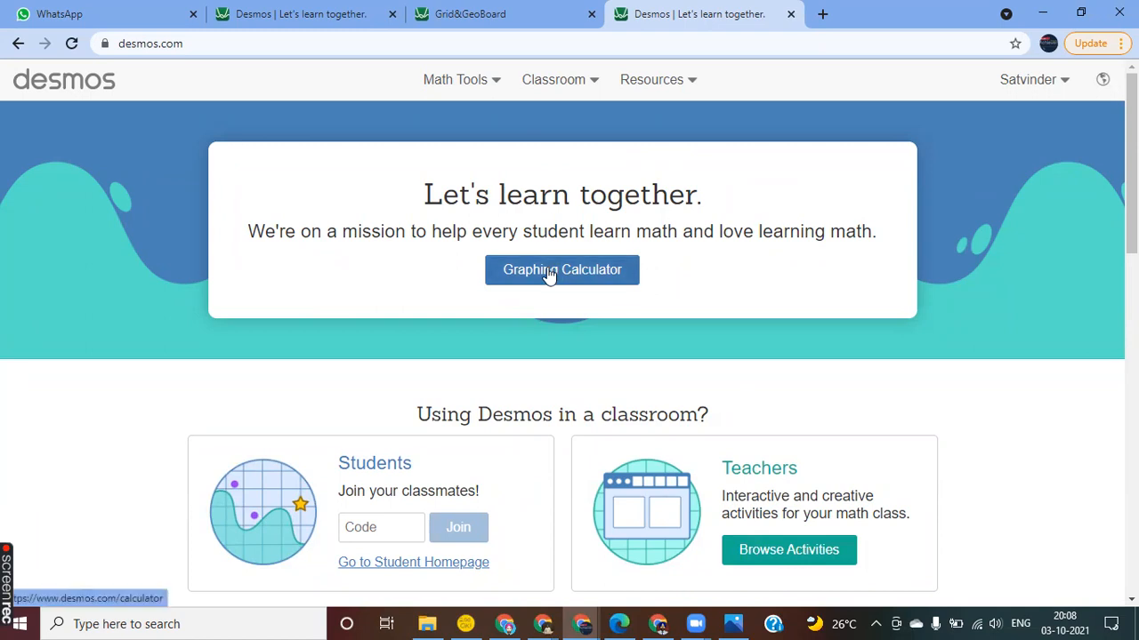
- Open the Graphing Calculator and view the list of available interface languages without changing the language
{"action": "left_click", "coordinate": [580, 272]}
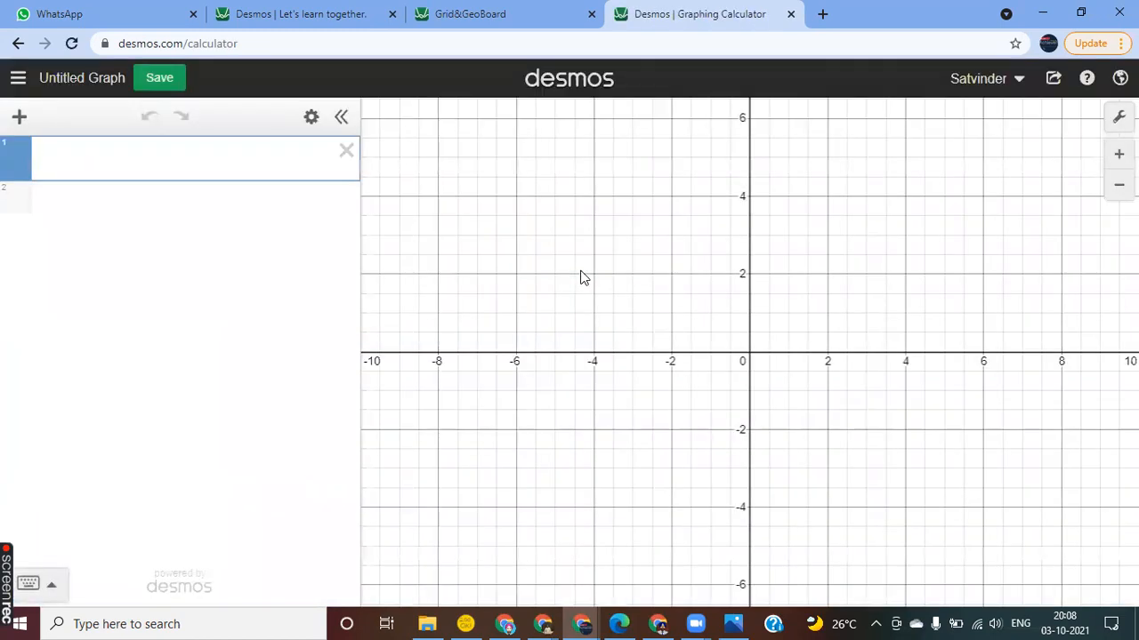
{"action": "left_click", "coordinate": [1020, 84]}
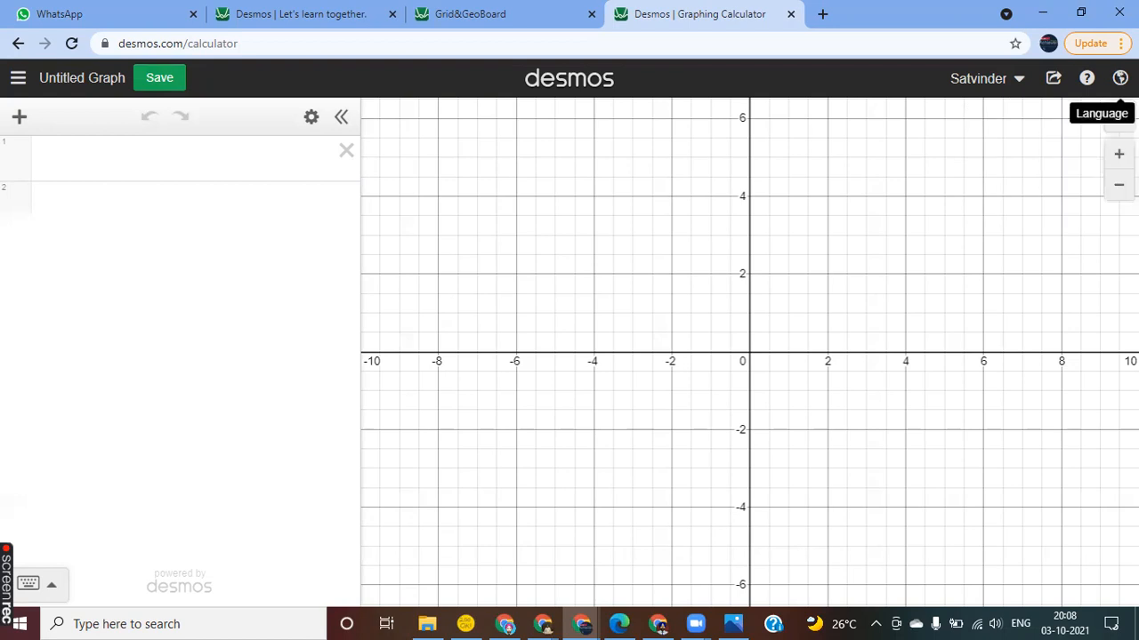
{"action": "left_click", "coordinate": [1120, 78]}
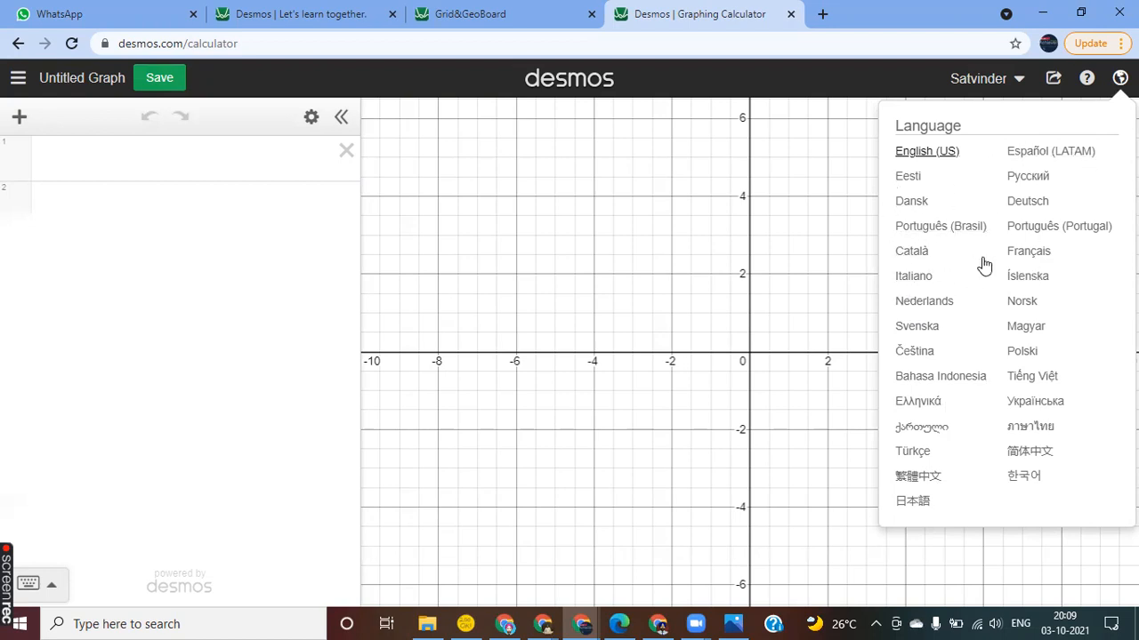
{"action": "left_click", "coordinate": [847, 175]}
{"action": "left_click", "coordinate": [89, 163]}
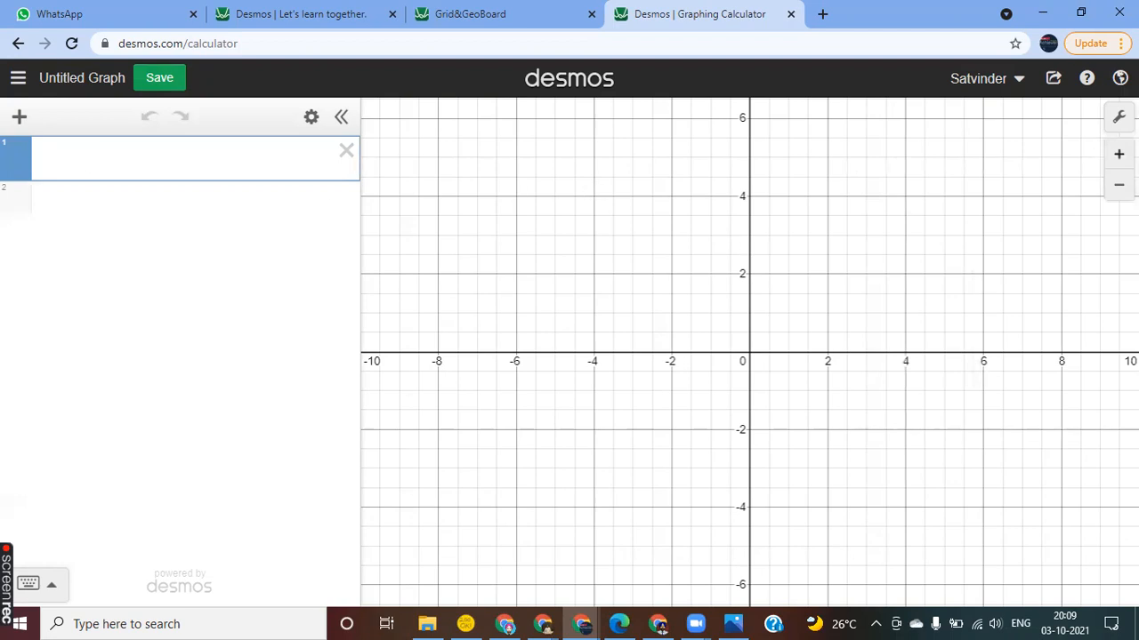
- Turn on Reverse Contrast in the graph's display settings
{"action": "left_click", "coordinate": [1119, 117]}
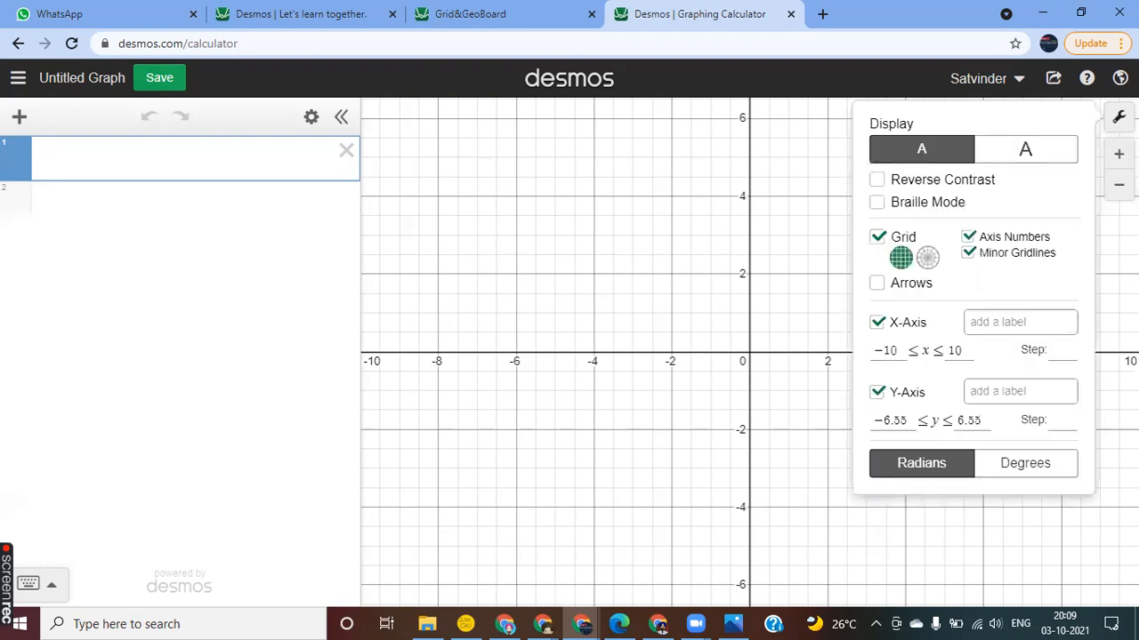
{"action": "left_click", "coordinate": [877, 181]}
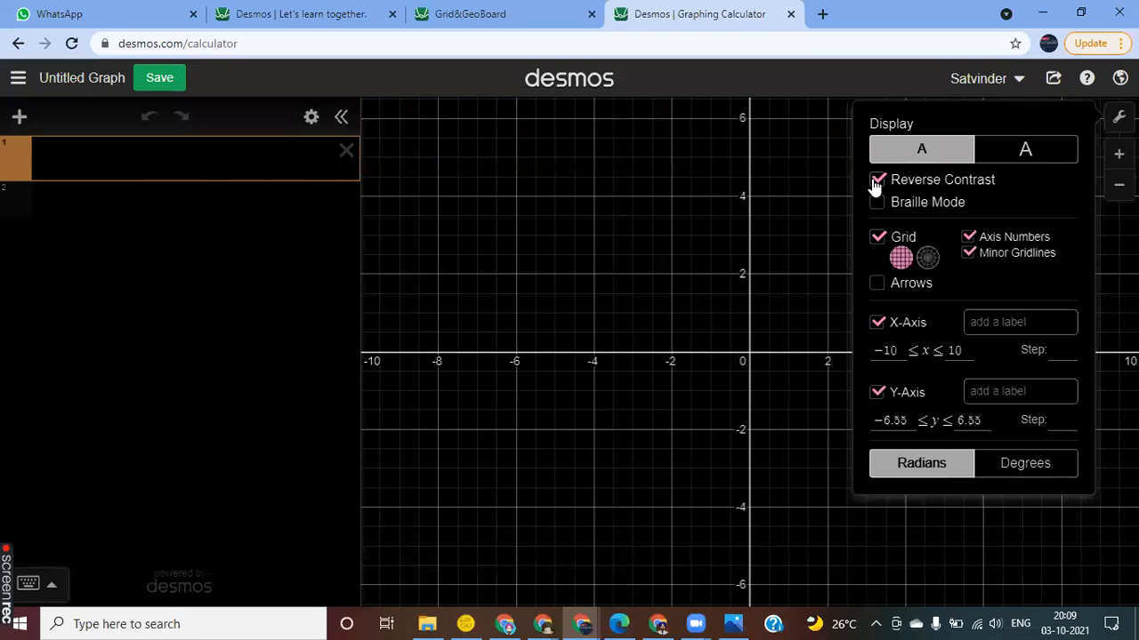
- Hide the grid and show it again, and do the same with the x-axis in the graph settings
{"action": "left_click", "coordinate": [878, 238]}
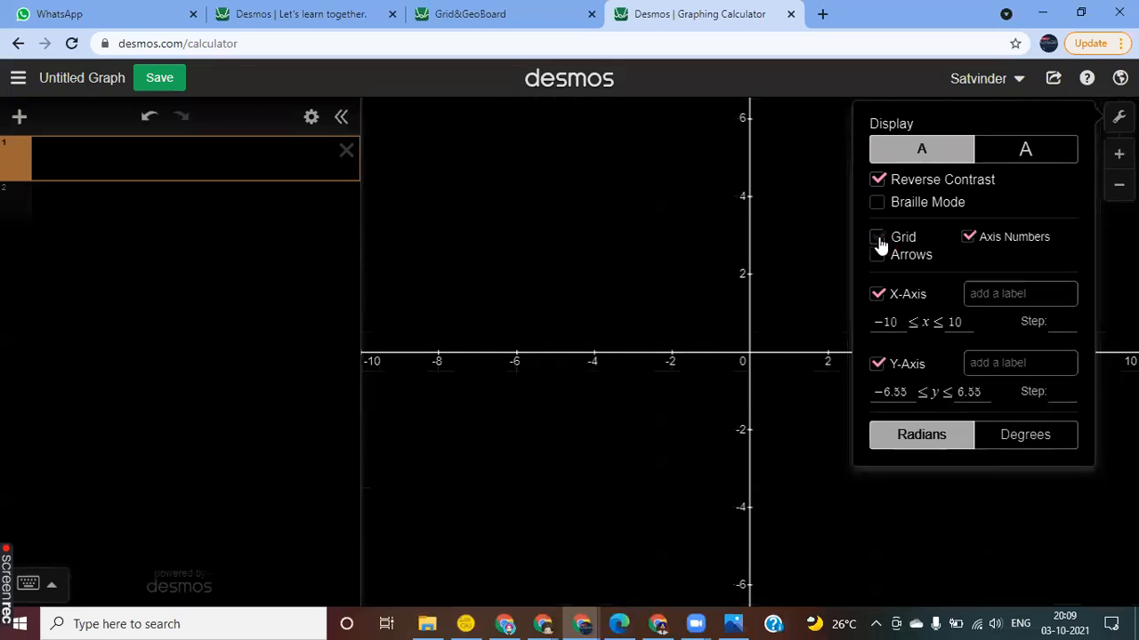
{"action": "left_click", "coordinate": [878, 238]}
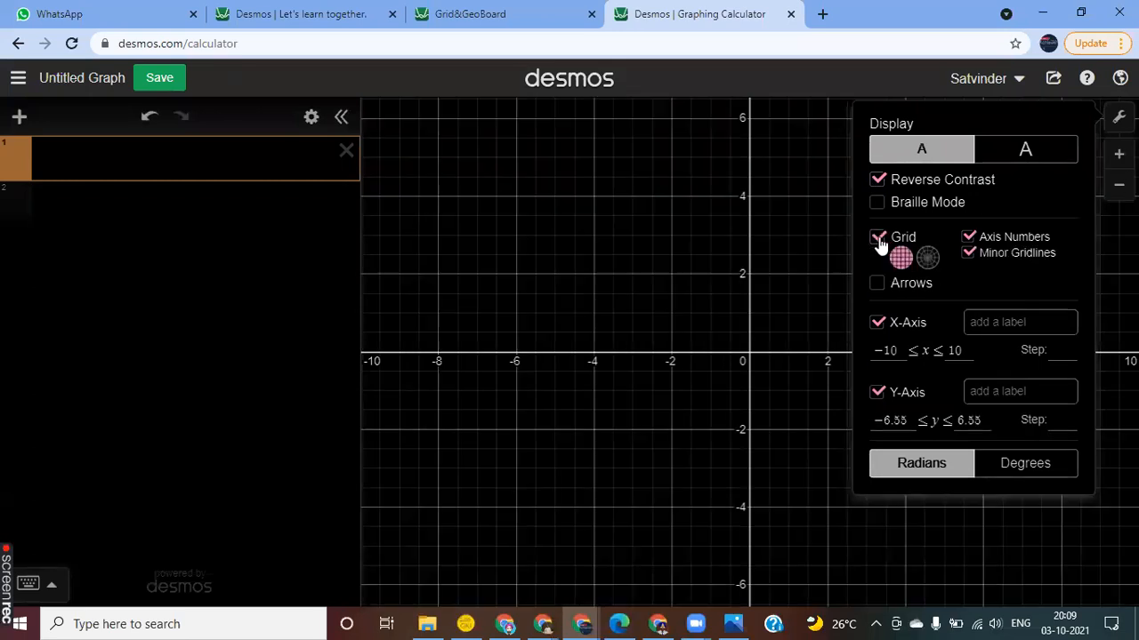
{"action": "left_click", "coordinate": [878, 325]}
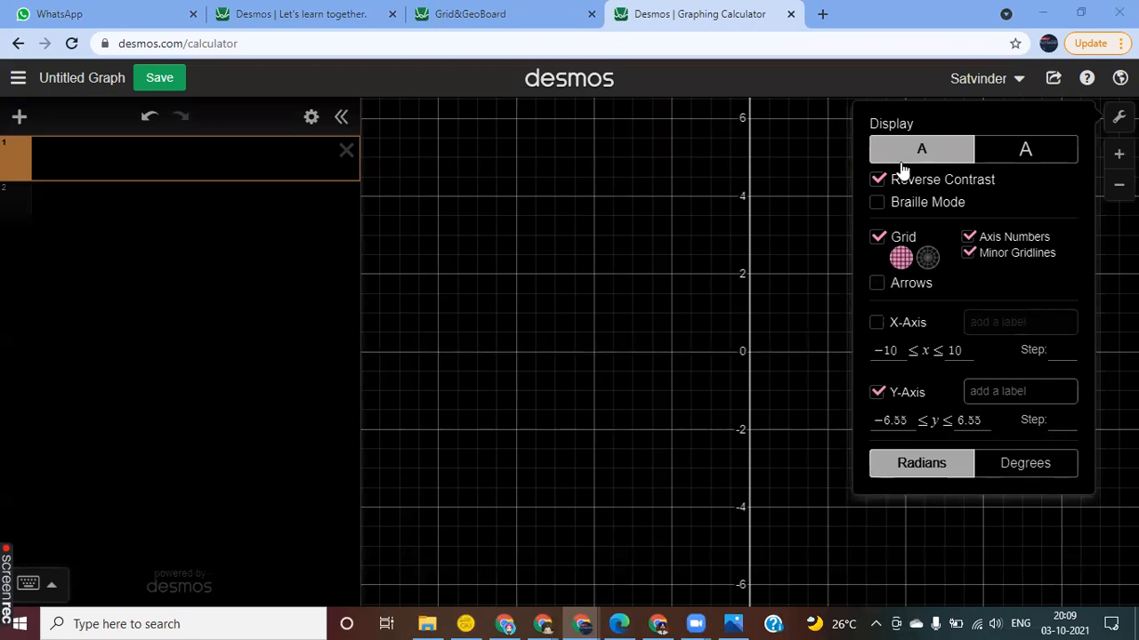
{"action": "left_click", "coordinate": [824, 177]}
{"action": "left_click", "coordinate": [1118, 117]}
{"action": "left_click", "coordinate": [876, 326]}
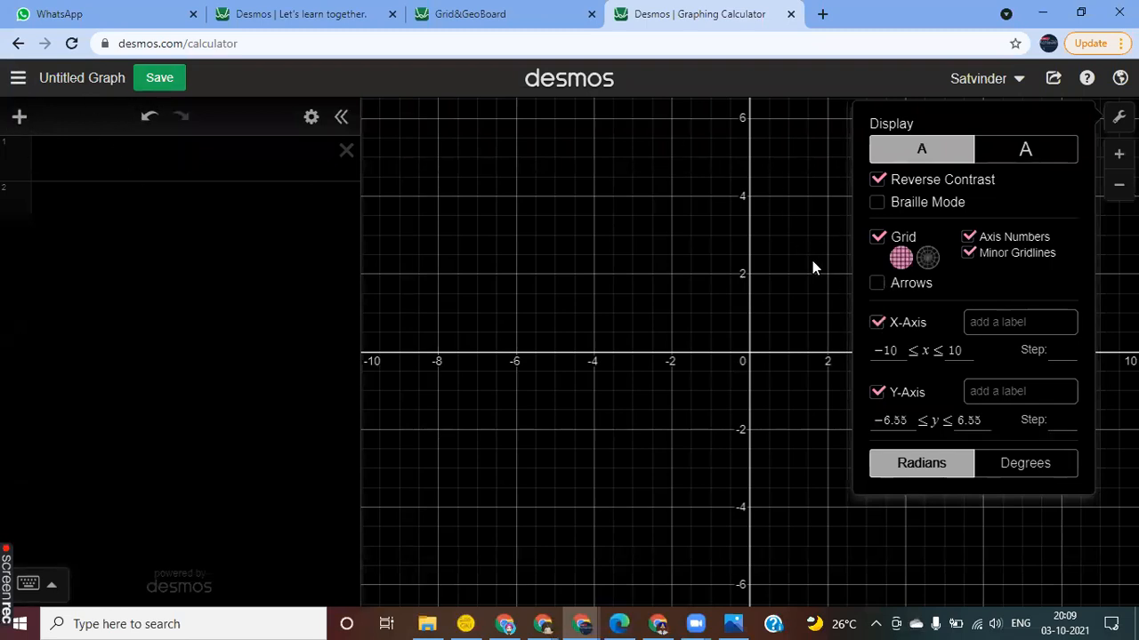
{"action": "left_click", "coordinate": [817, 188]}
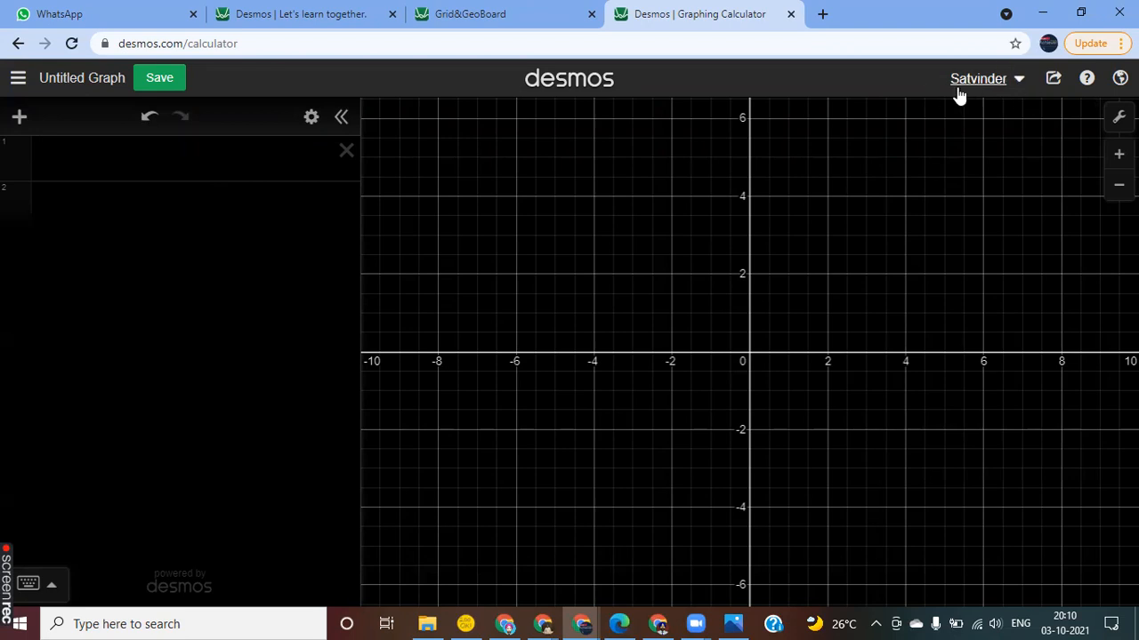
- View the account options and browse the saved graphs and the built-in example graphs
{"action": "left_click", "coordinate": [1019, 81]}
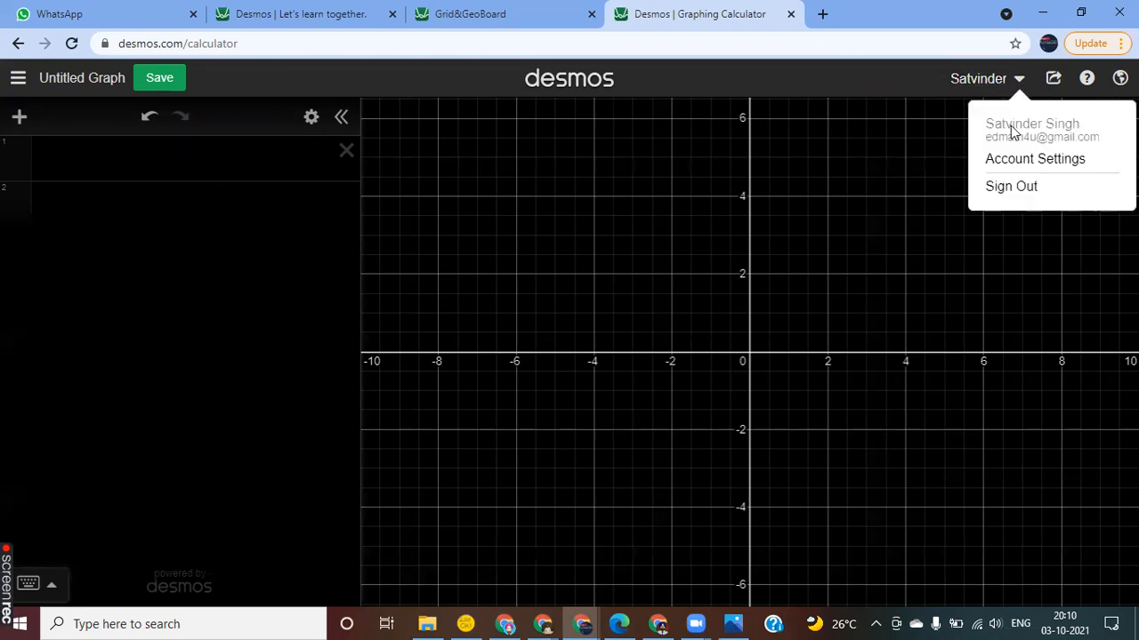
{"action": "left_click", "coordinate": [198, 169]}
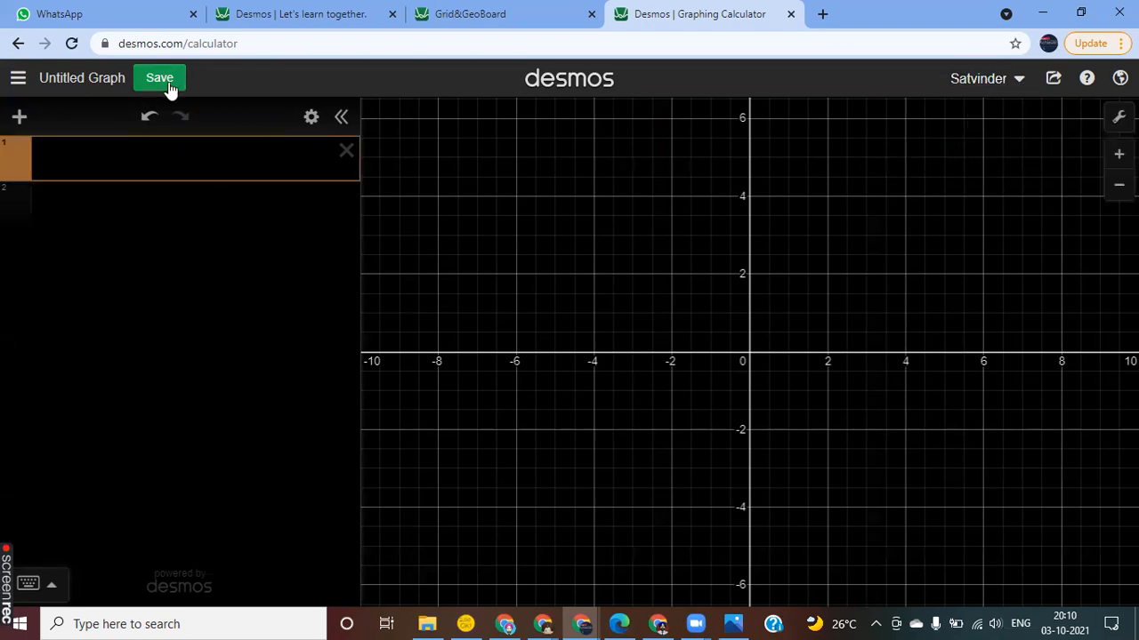
{"action": "left_click", "coordinate": [18, 78]}
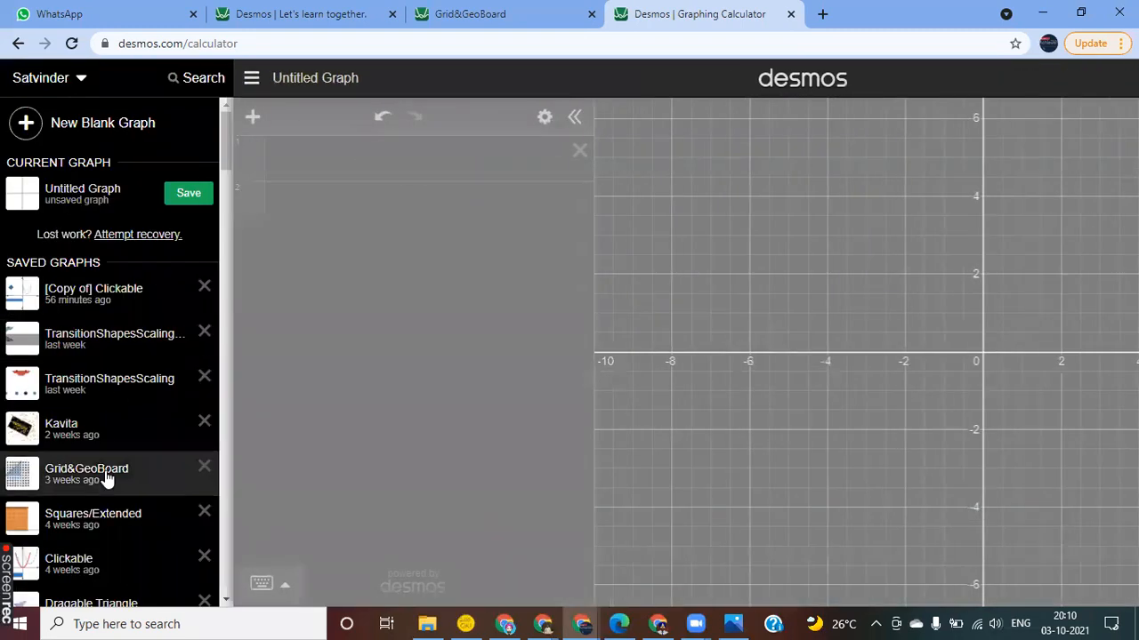
{"action": "scroll", "coordinate": [105, 478], "scroll_direction": "down", "scroll_amount": 10}
{"action": "scroll", "coordinate": [105, 478], "scroll_direction": "down", "scroll_amount": 20}
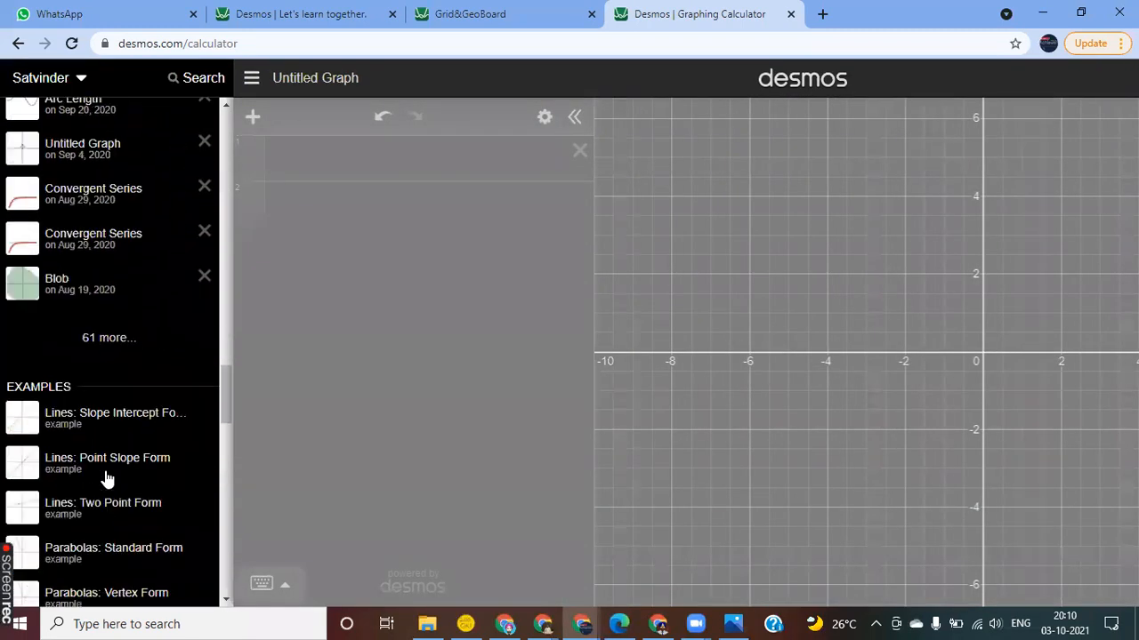
{"action": "scroll", "coordinate": [105, 481], "scroll_direction": "up", "scroll_amount": 4}
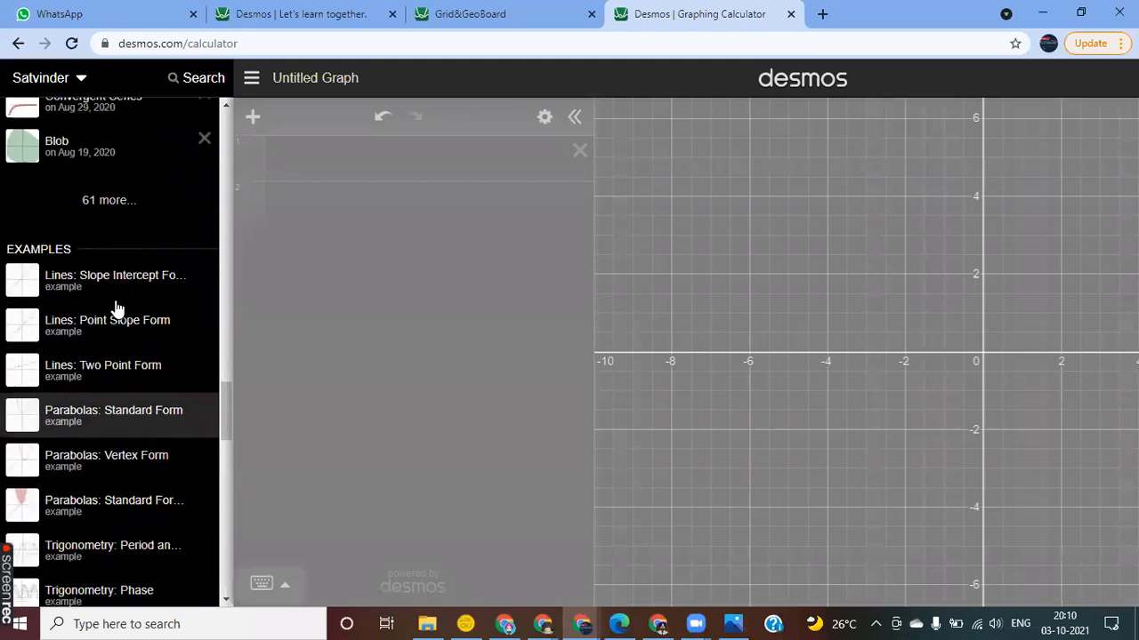
{"action": "scroll", "coordinate": [119, 541], "scroll_direction": "down", "scroll_amount": 5}
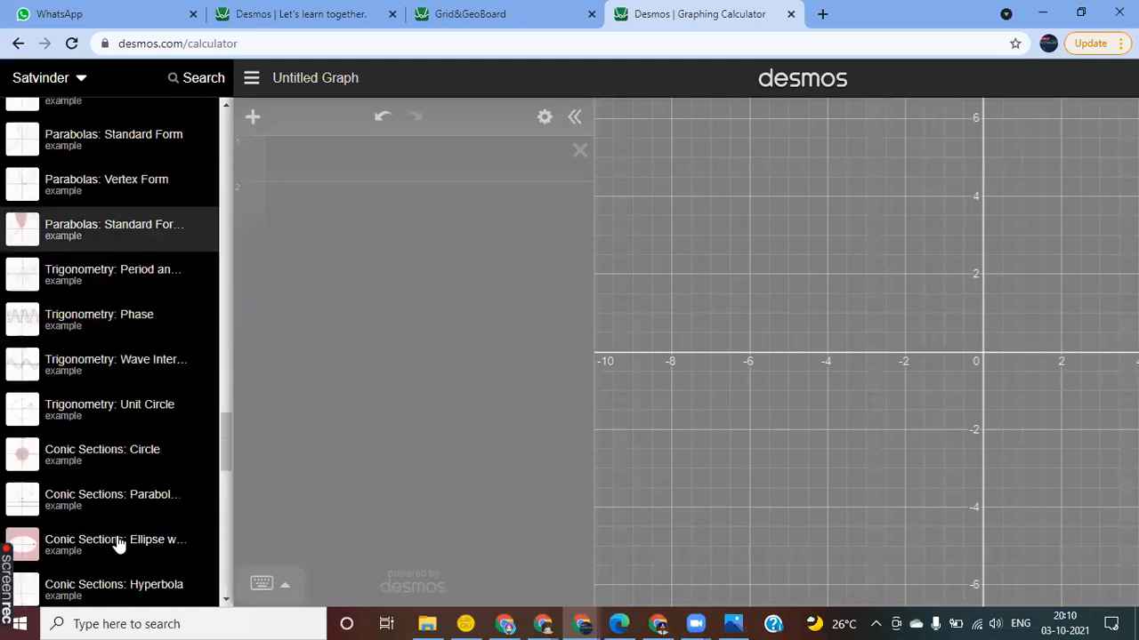
{"action": "scroll", "coordinate": [119, 541], "scroll_direction": "up", "scroll_amount": 20}
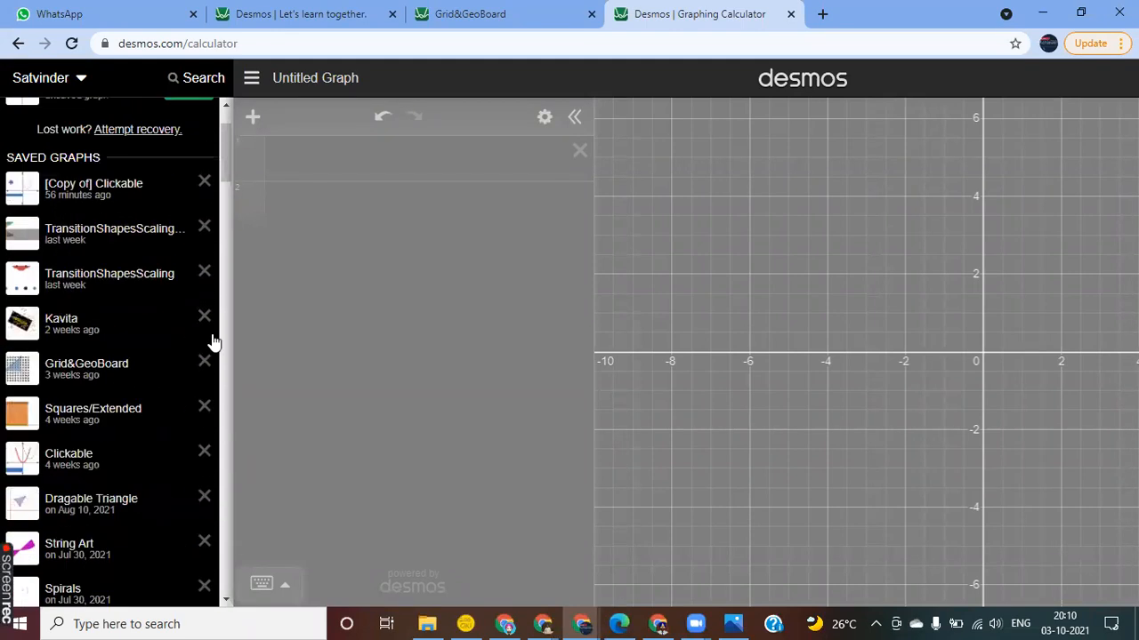
{"action": "left_click", "coordinate": [323, 261]}
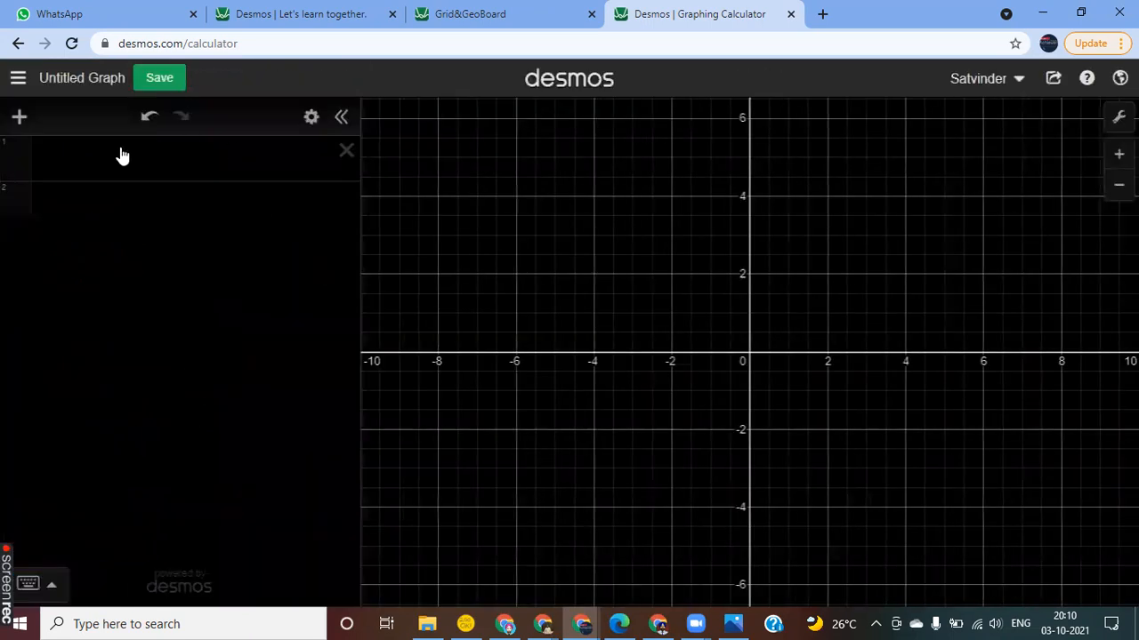
- Add a folder named First to the expression list
{"action": "left_click", "coordinate": [87, 166]}
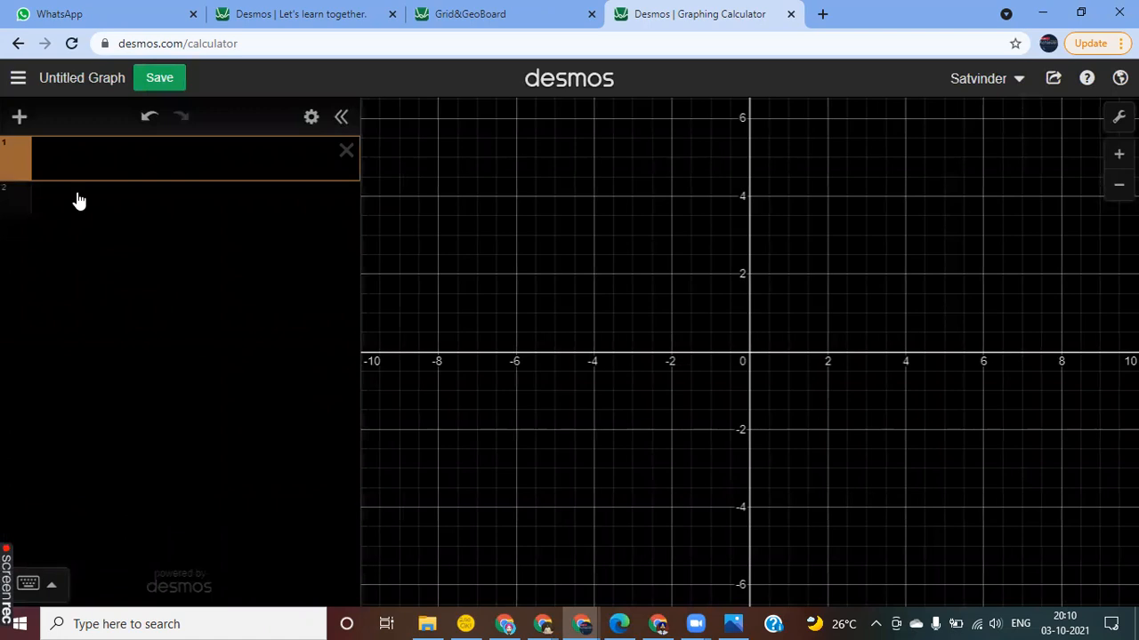
{"action": "left_click", "coordinate": [20, 119]}
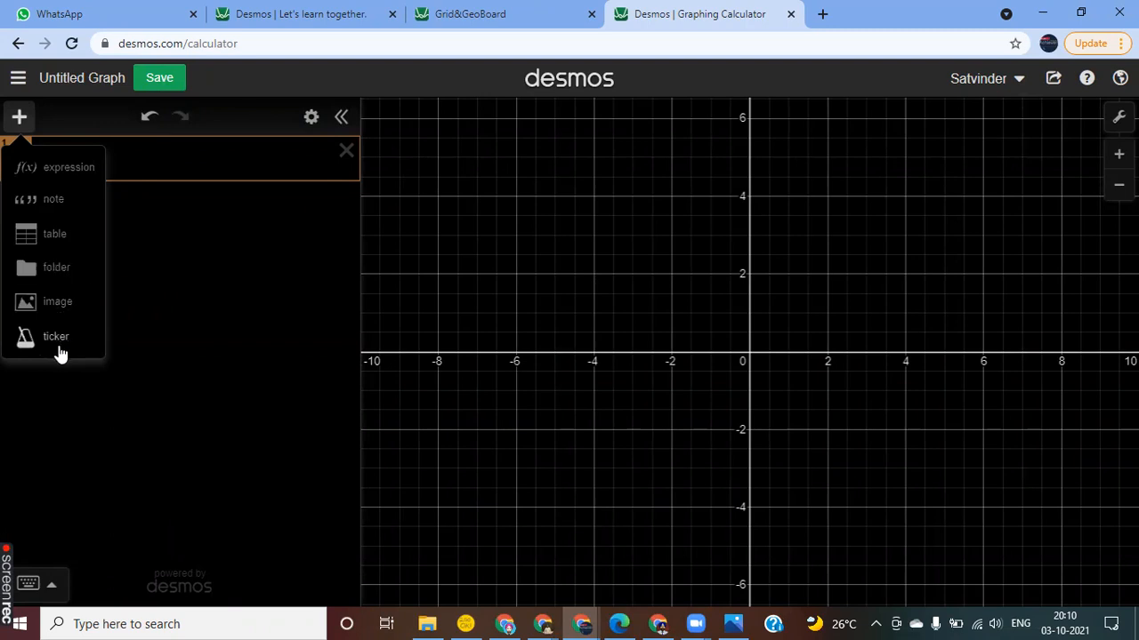
{"action": "left_click", "coordinate": [54, 274]}
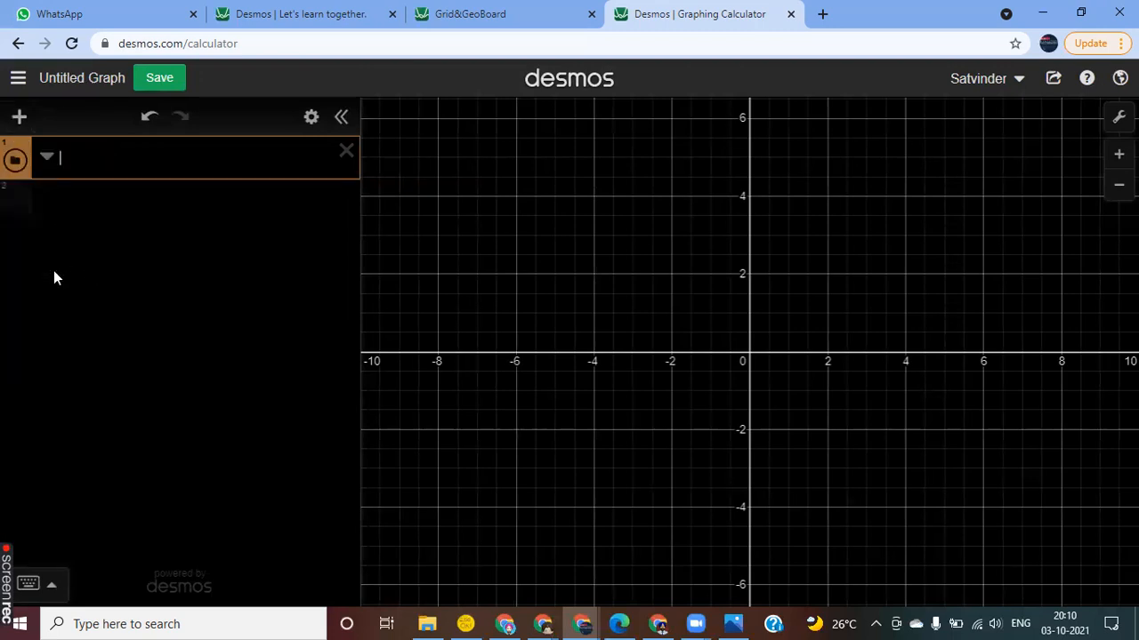
{"action": "type", "text": "First"}
- Add three expression lines inside the First folder and define a = 2 in the first of them
{"action": "key", "text": "Return"}
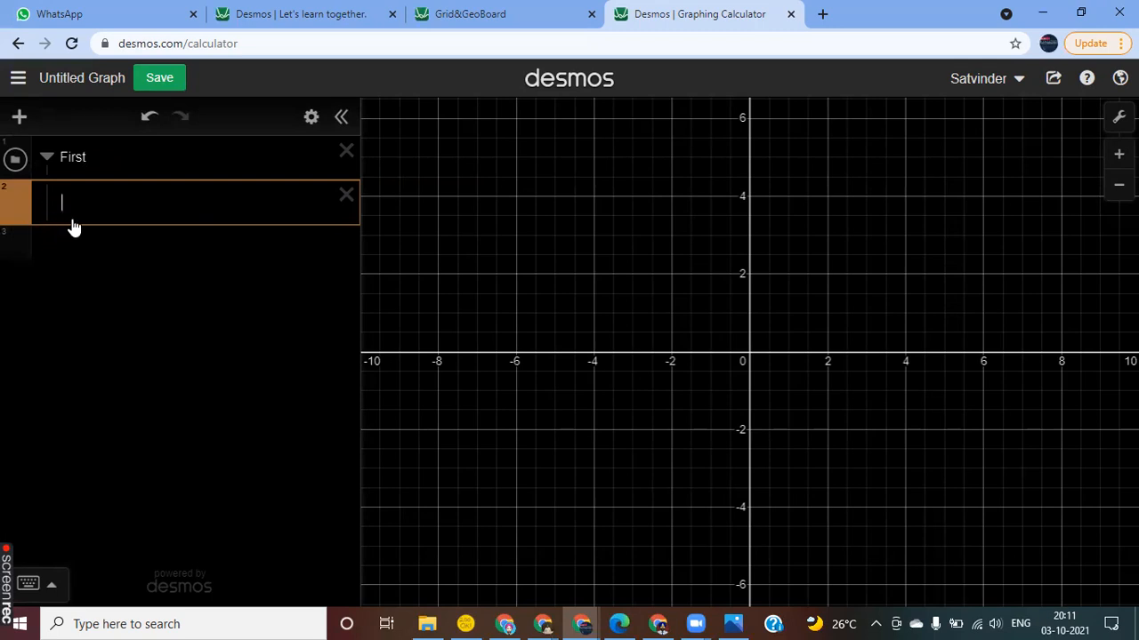
{"action": "key", "text": "Return"}
{"action": "key", "text": "Return"}
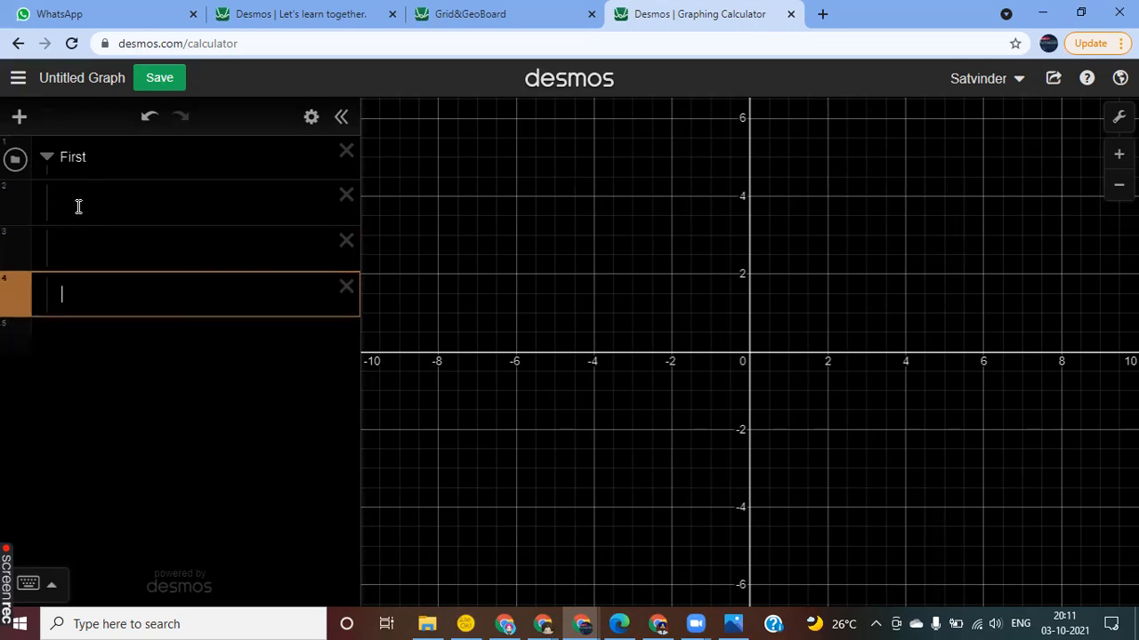
{"action": "left_click", "coordinate": [79, 206]}
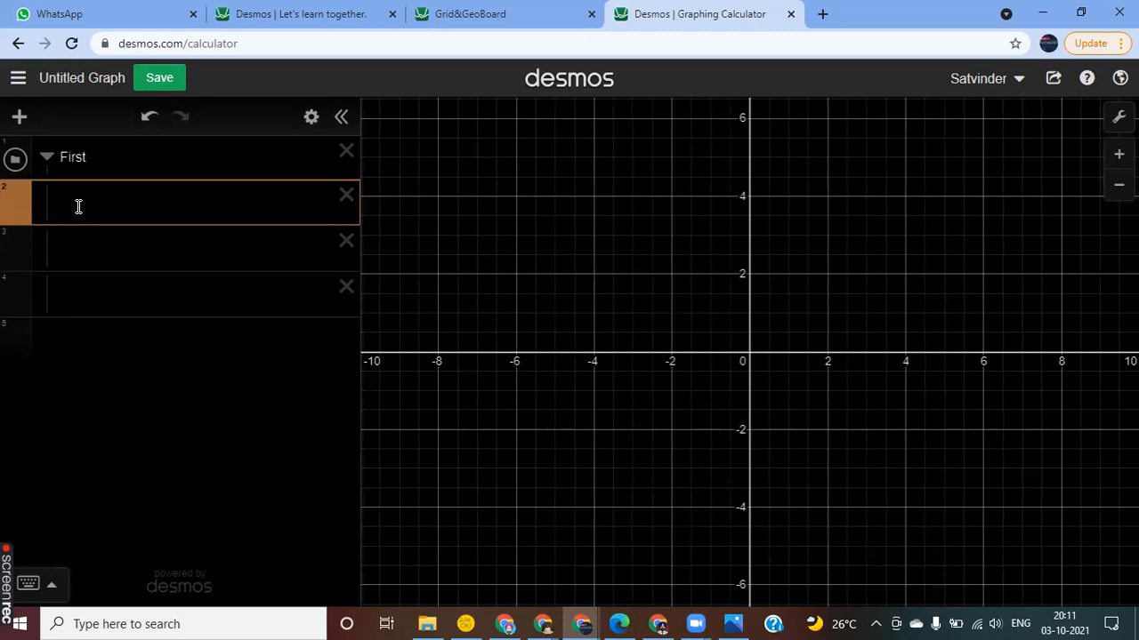
{"action": "type", "text": "a = 2"}
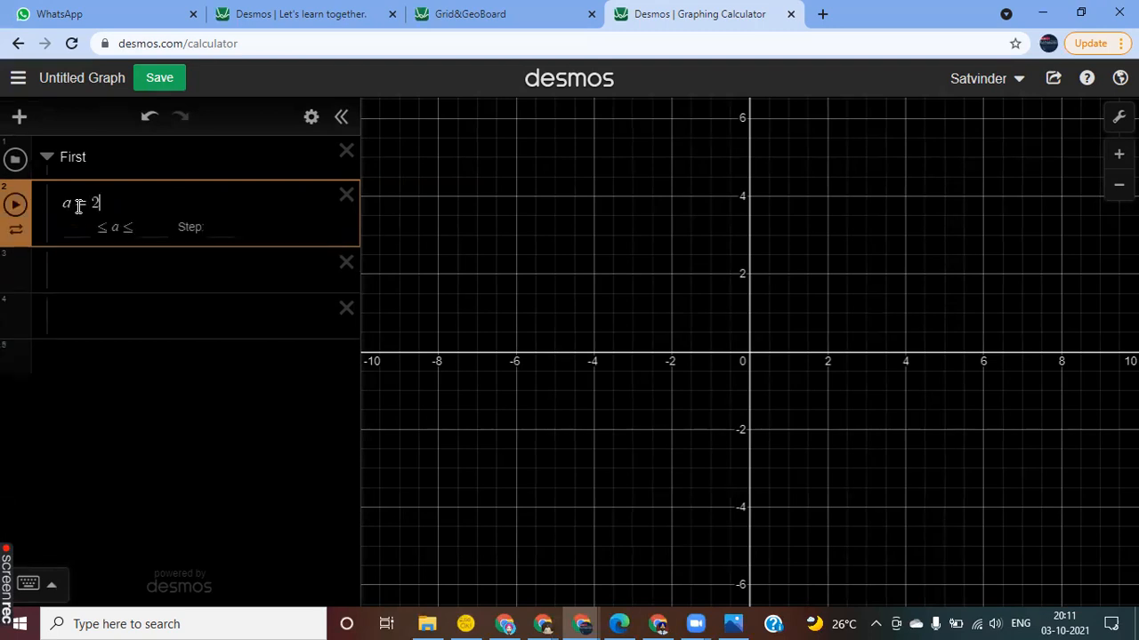
- Set the slider for a to range from -5 to 5 with a step of 0.1
{"action": "left_click", "coordinate": [76, 226]}
{"action": "type", "text": "-5"}
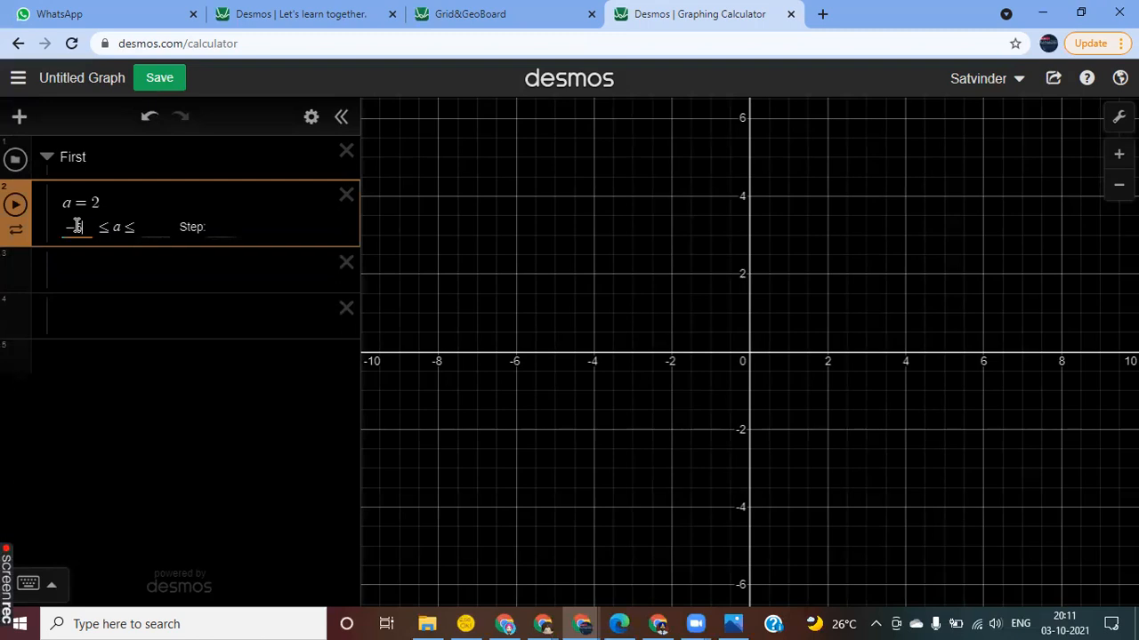
{"action": "left_click", "coordinate": [161, 227]}
{"action": "type", "text": "5"}
{"action": "left_click", "coordinate": [213, 228]}
{"action": "type", "text": "0.1"}
{"action": "left_click", "coordinate": [122, 276]}
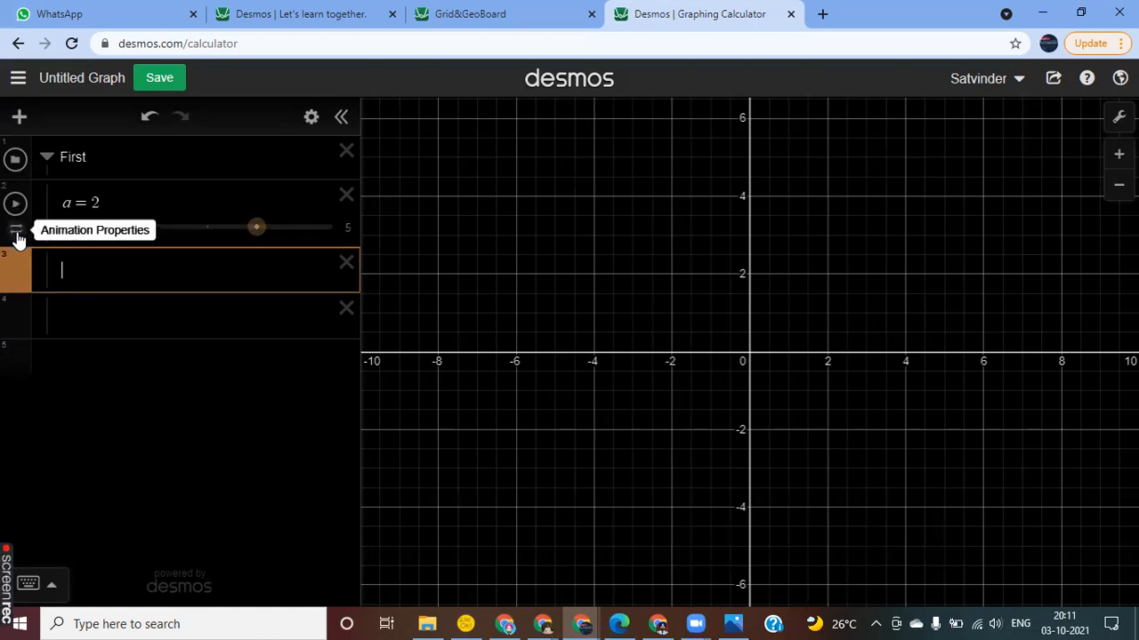
- View the animation properties of slider a and select the second animation mode
{"action": "left_click", "coordinate": [18, 231]}
{"action": "left_click", "coordinate": [103, 259]}
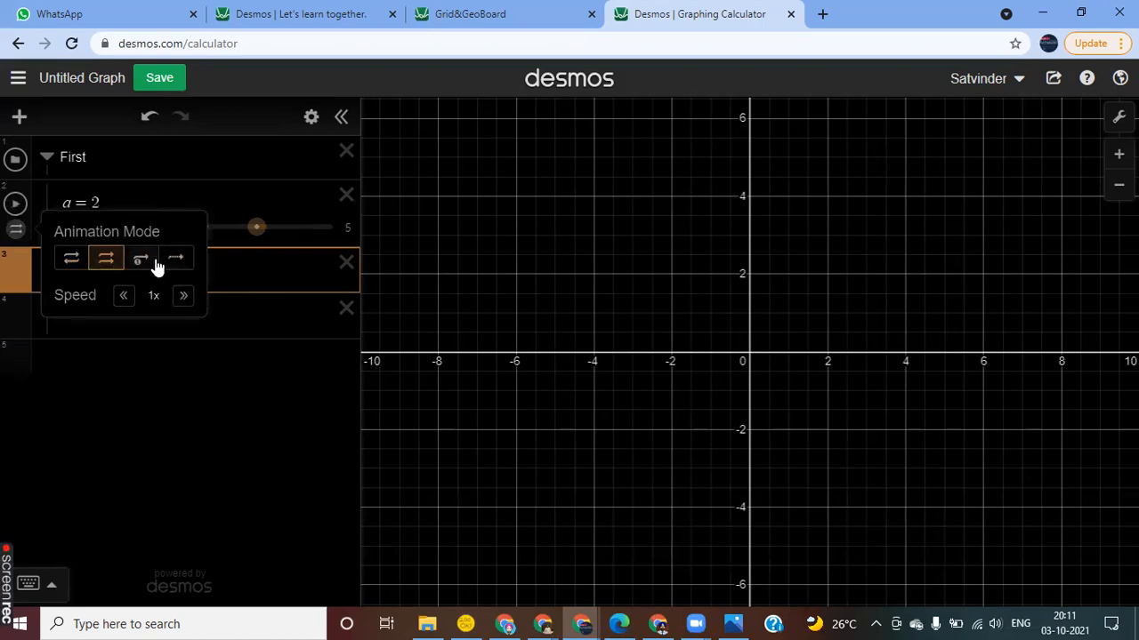
{"action": "left_click", "coordinate": [166, 394]}
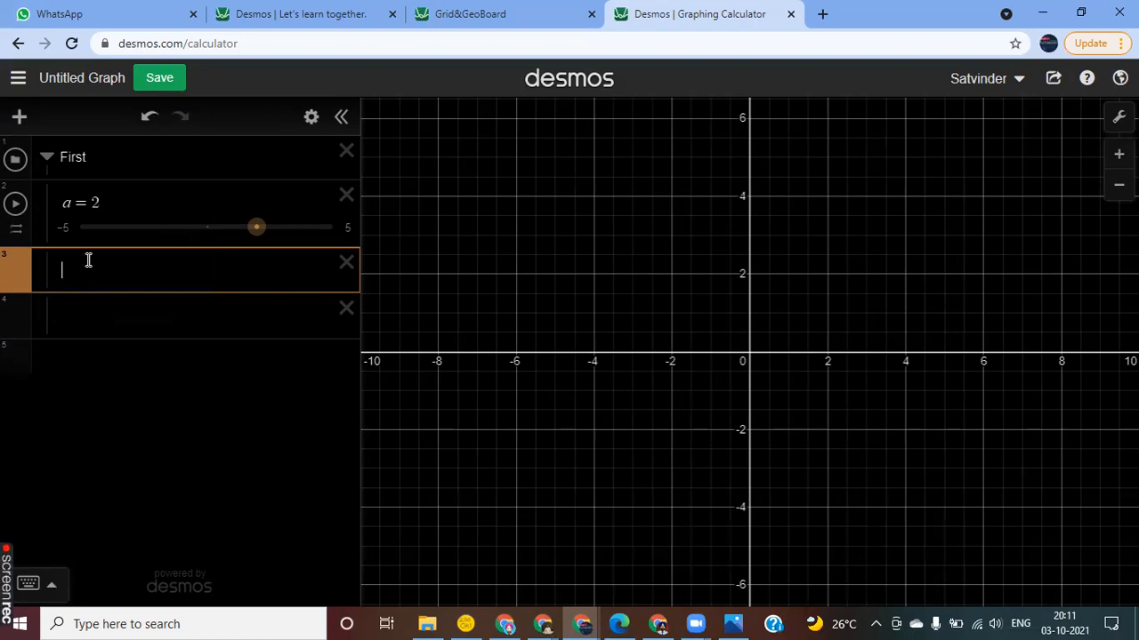
- Define b = 3 on the next line of the First folder
{"action": "type", "text": "b = 3"}
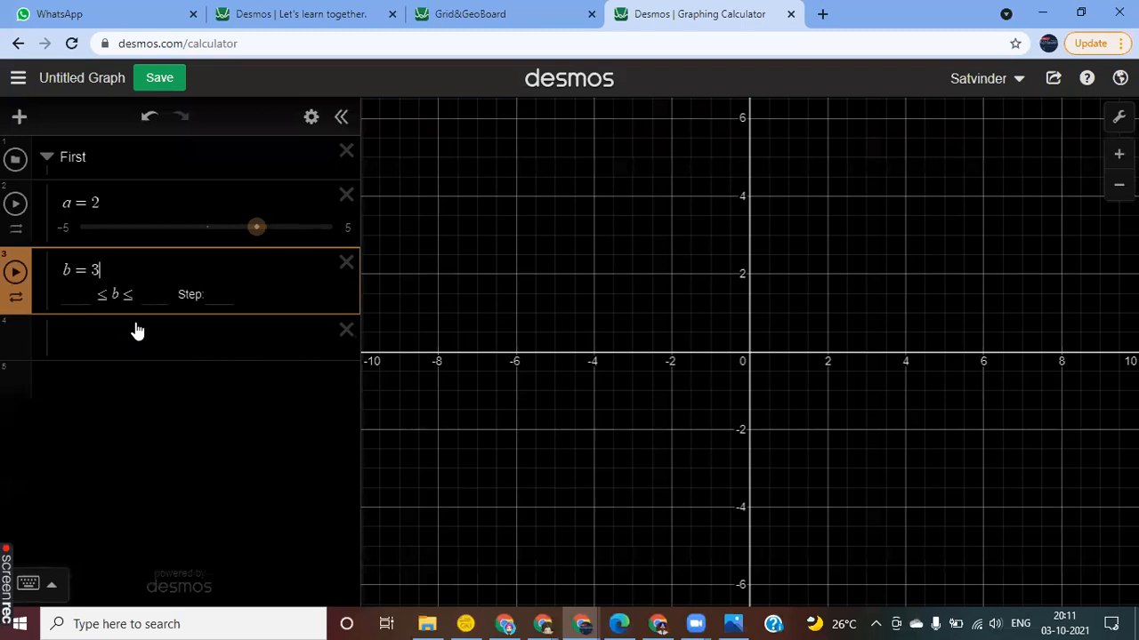
{"action": "key", "text": "Return"}
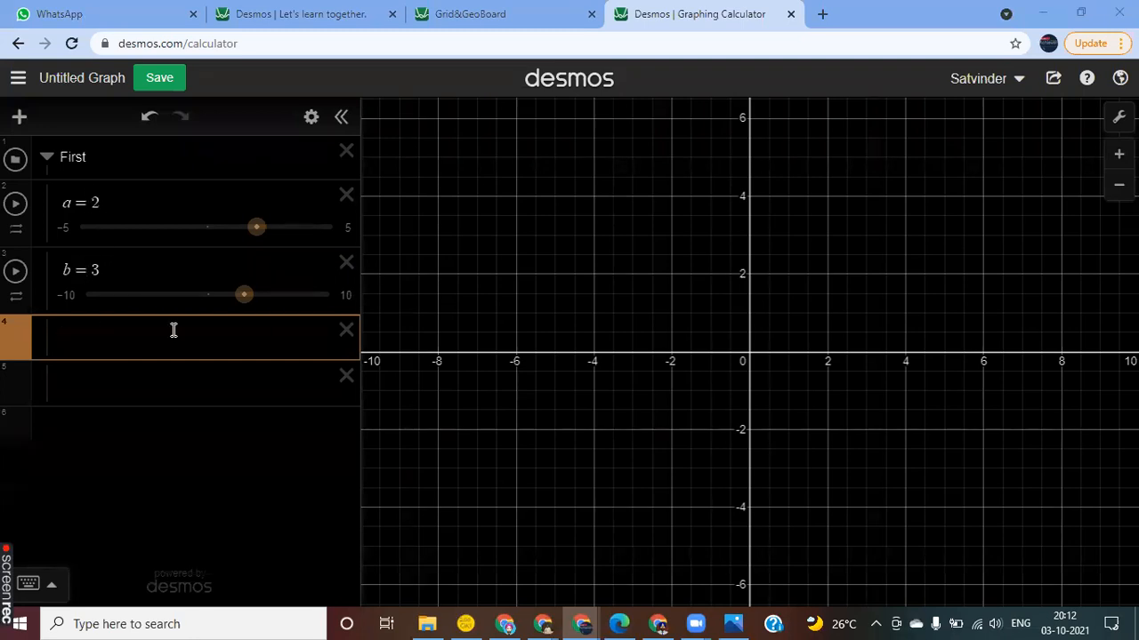
{"action": "left_click", "coordinate": [93, 345]}
- Add a note below b reading "three types: ( ), { }"
{"action": "left_click", "coordinate": [19, 117]}
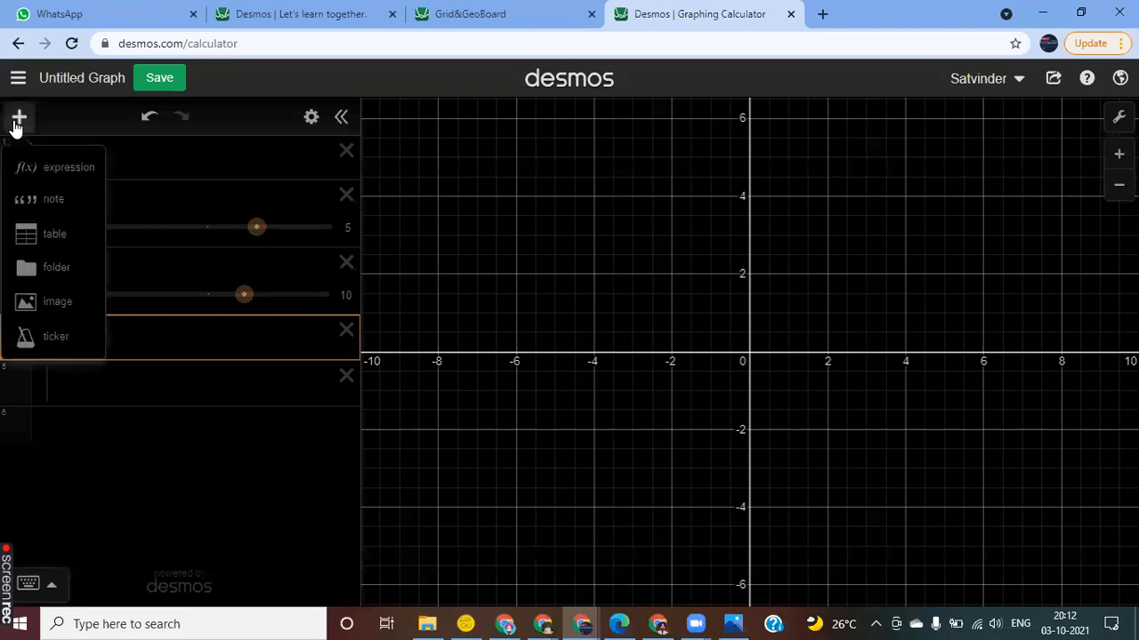
{"action": "left_click", "coordinate": [52, 201]}
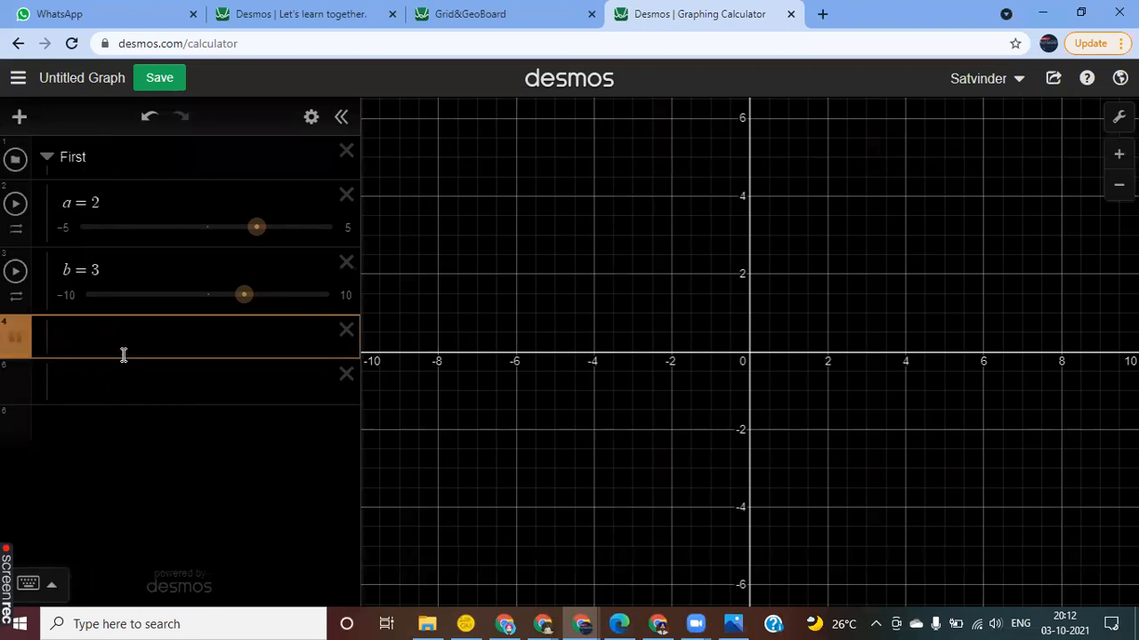
{"action": "type", "text": "three tyopes"}
{"action": "key", "text": "BackSpace"}
{"action": "key", "text": "BackSpace"}
{"action": "key", "text": "BackSpace"}
{"action": "type", "text": "pes: ( )"}
{"action": "type", "text": ", {}"}
{"action": "key", "text": "Right"}
- Insert the label ": Coordinates" after the round brackets in the note
{"action": "left_click", "coordinate": [166, 339]}
{"action": "key", "text": "Left"}
{"action": "key", "text": "Left"}
{"action": "key", "text": "Left"}
{"action": "type", "text": ": Coordinates"}
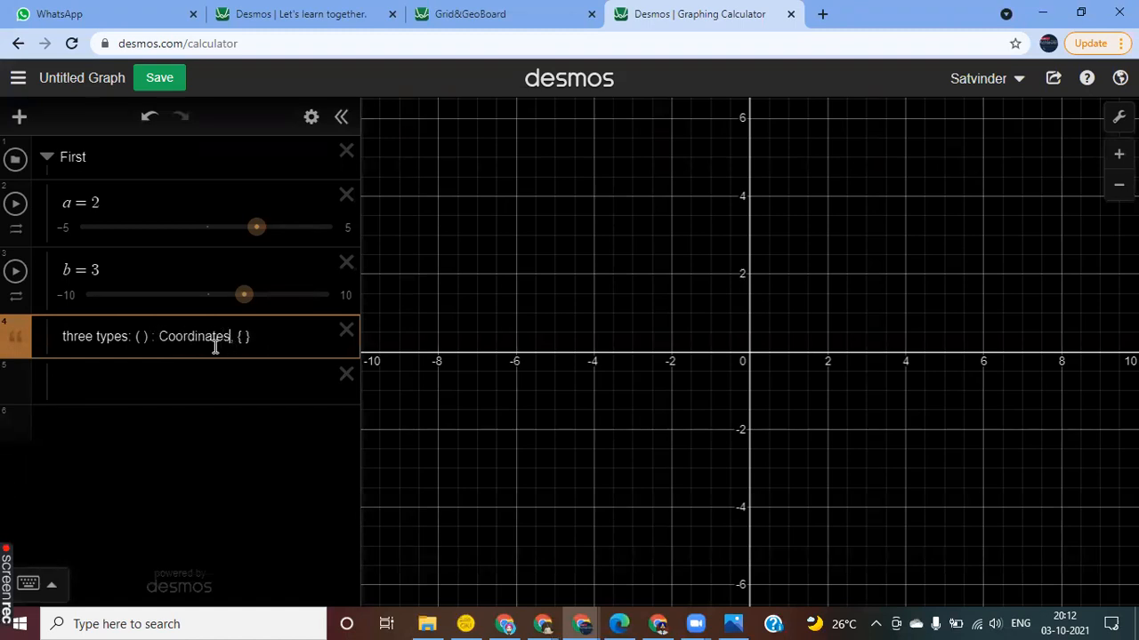
- Complete the note with ": Condtions" after the curly brackets and the entry "[ ] : Create lists"
{"action": "type", "text": " : Condtions, ["}
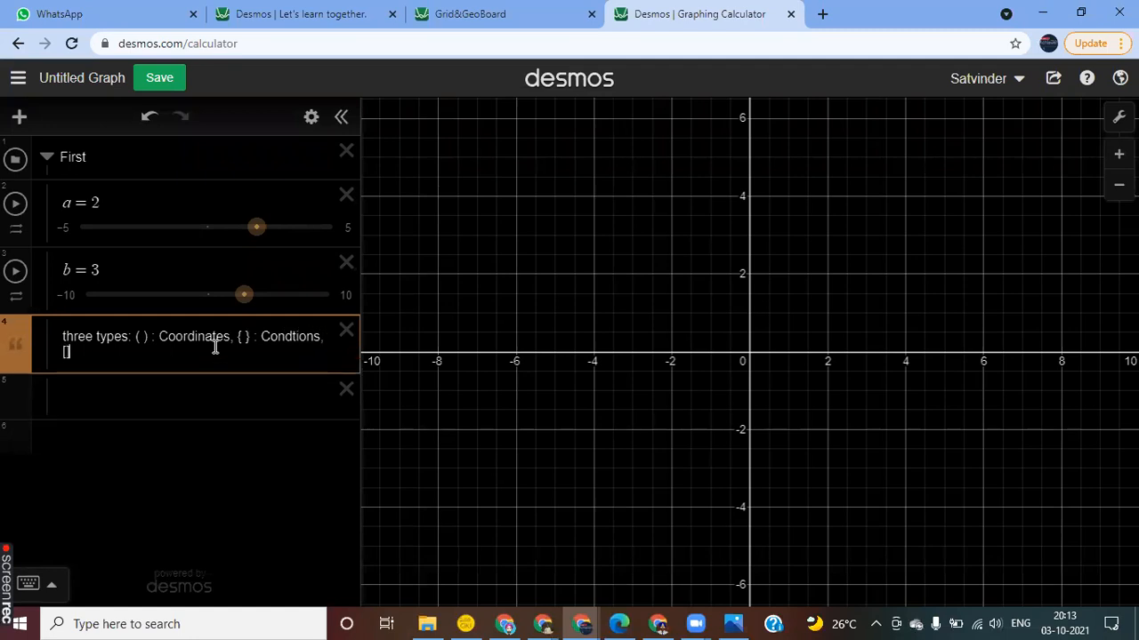
{"action": "type", "text": " ] : Create listes"}
{"action": "key", "text": "BackSpace"}
{"action": "key", "text": "BackSpace"}
{"action": "type", "text": "s"}
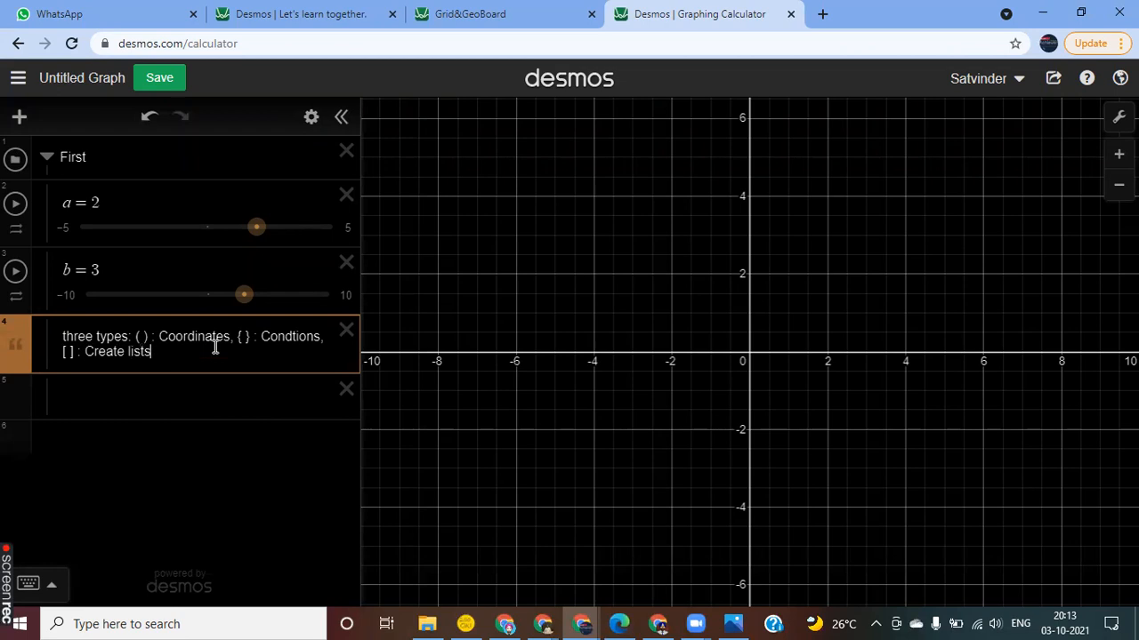
{"action": "key", "text": "Return"}
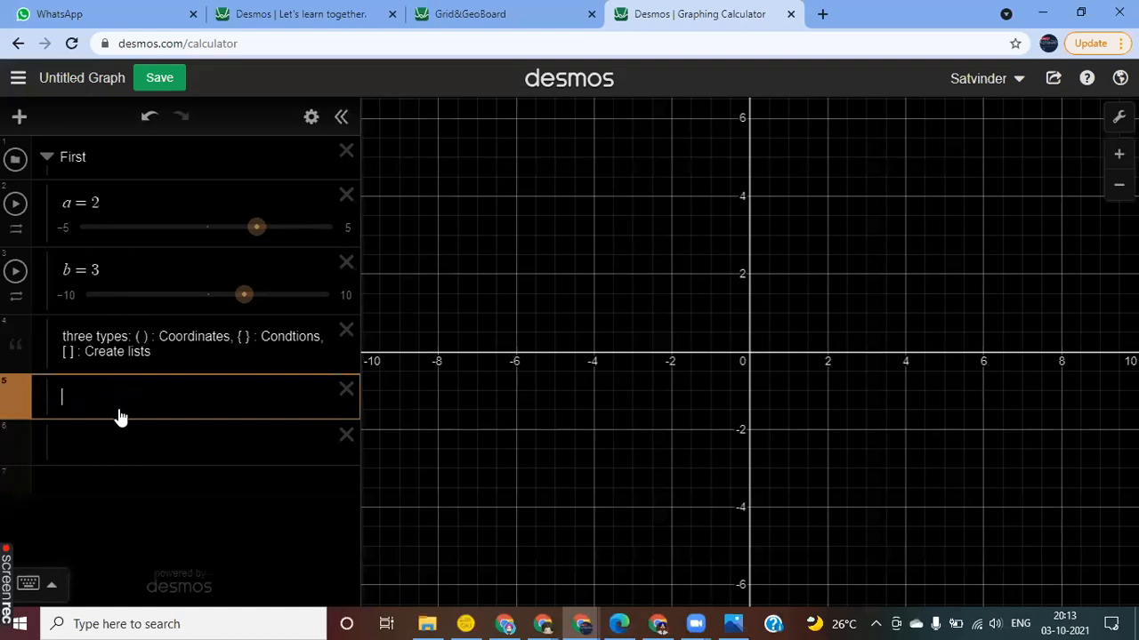
- Collapse the First folder, add an empty expression line below it, and expand the folder again
{"action": "left_click", "coordinate": [46, 160]}
{"action": "left_click", "coordinate": [79, 221]}
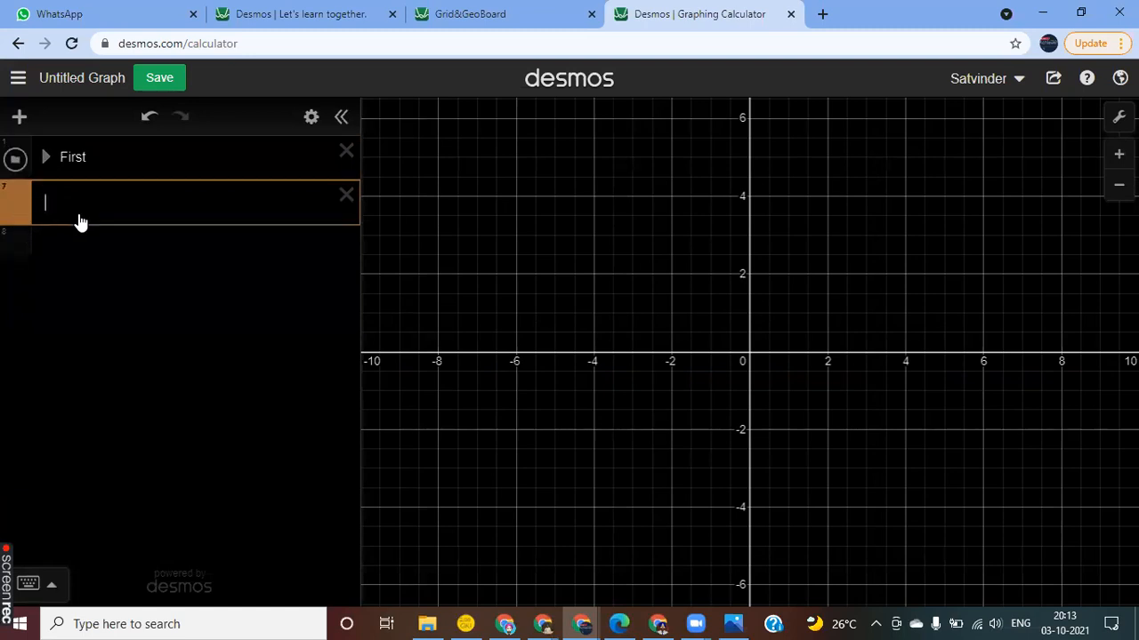
{"action": "left_click", "coordinate": [17, 166]}
{"action": "left_click", "coordinate": [46, 160]}
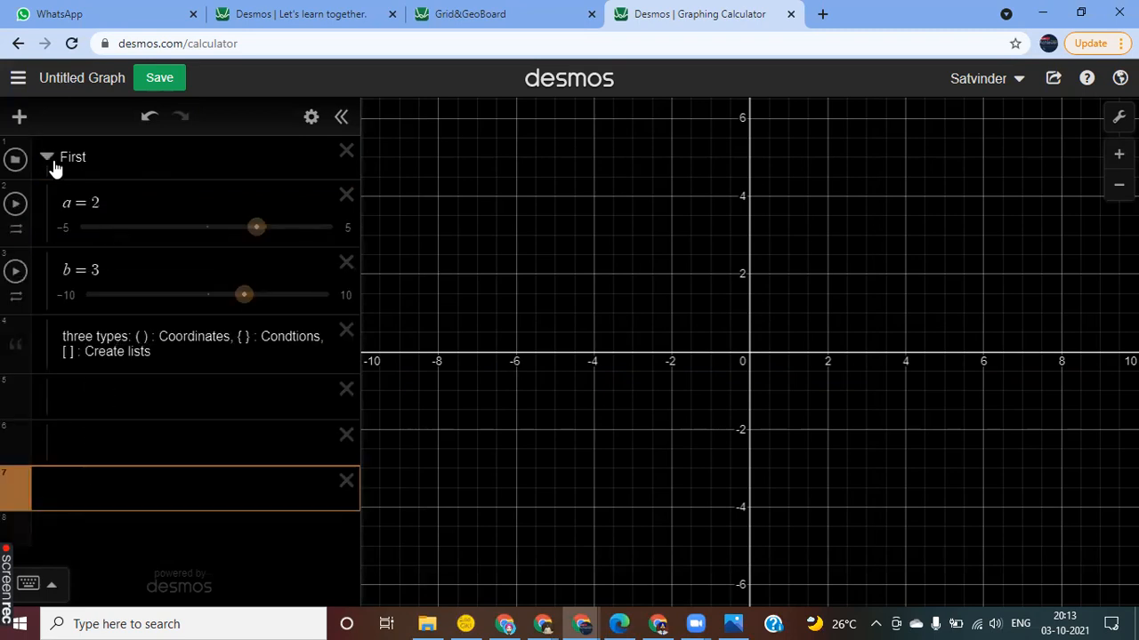
- Enter the function y = a sin(bx) on the line below the note in the First folder
{"action": "left_click", "coordinate": [88, 399]}
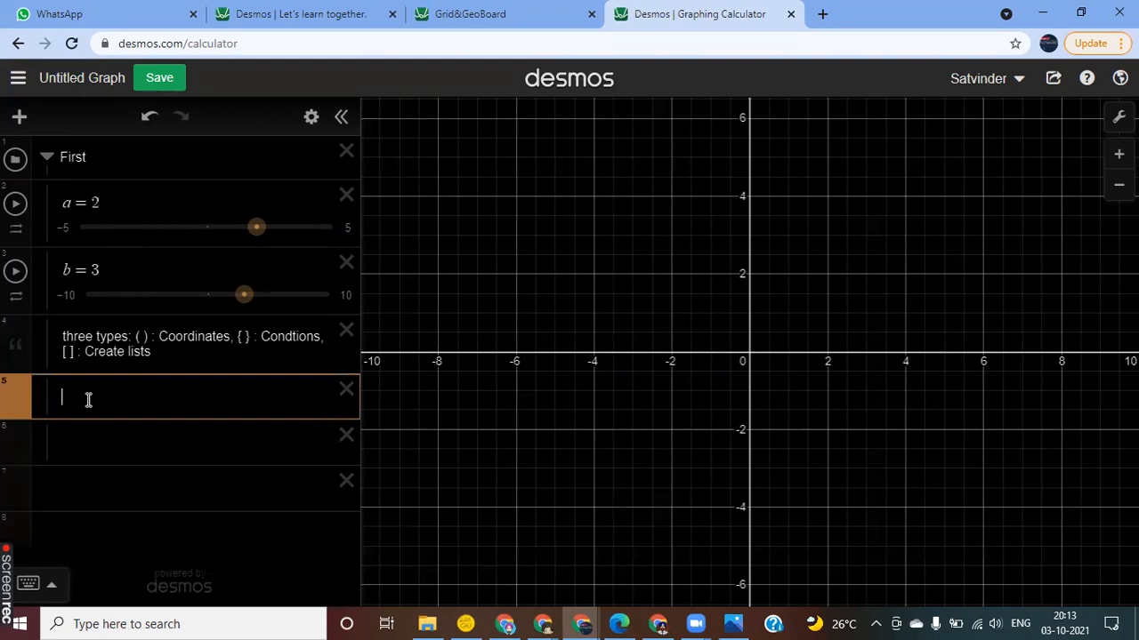
{"action": "type", "text": "y=a"}
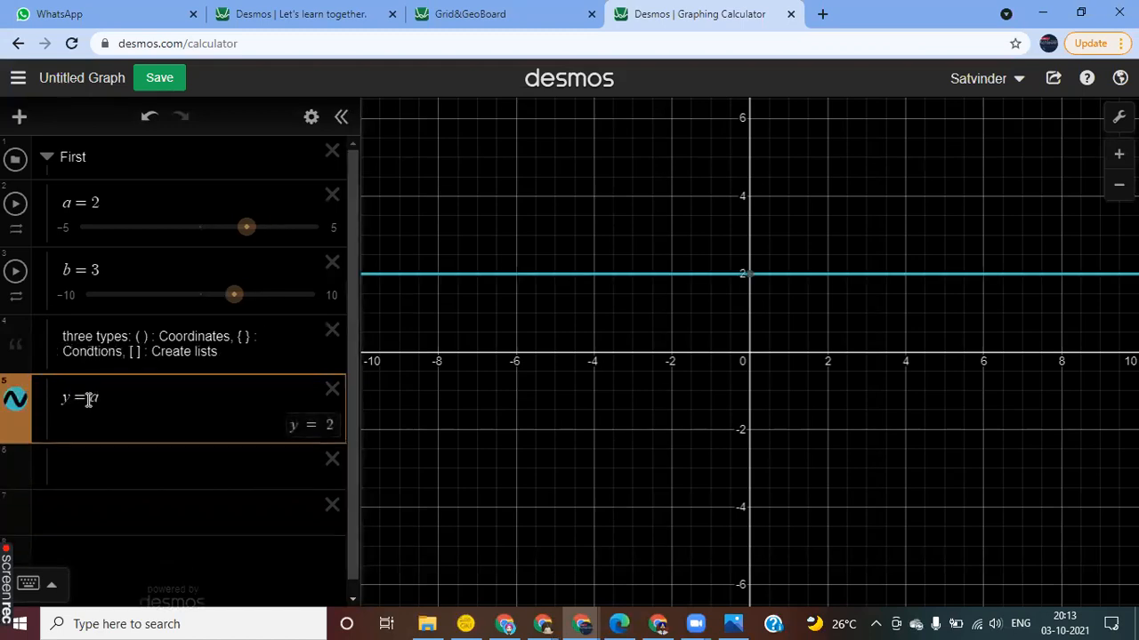
{"action": "type", "text": "xin()"}
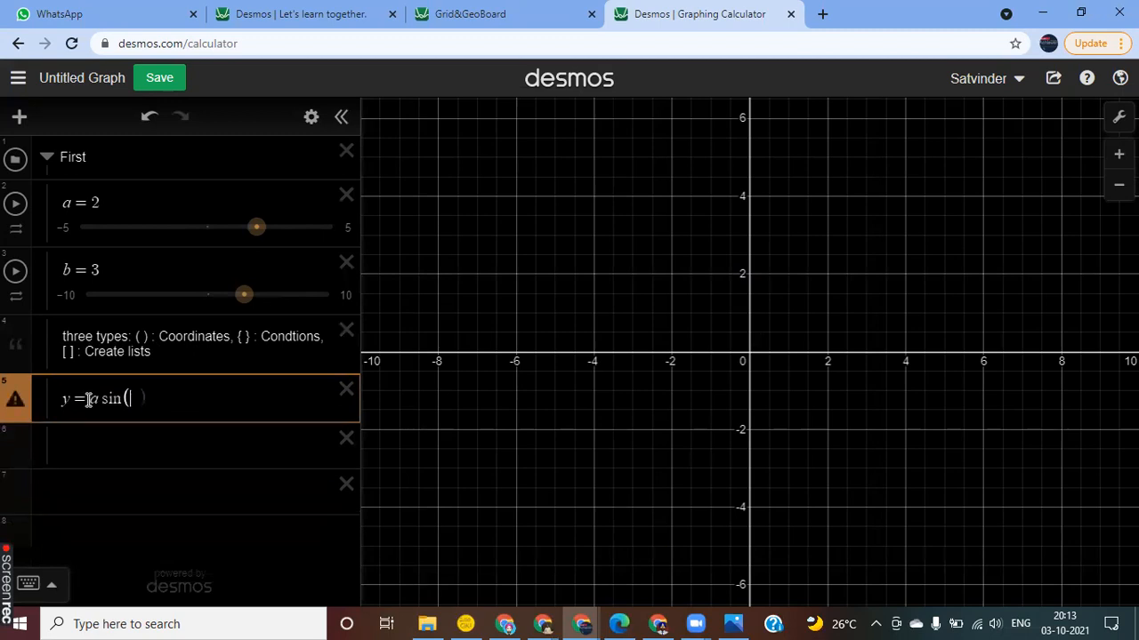
{"action": "type", "text": "bx"}
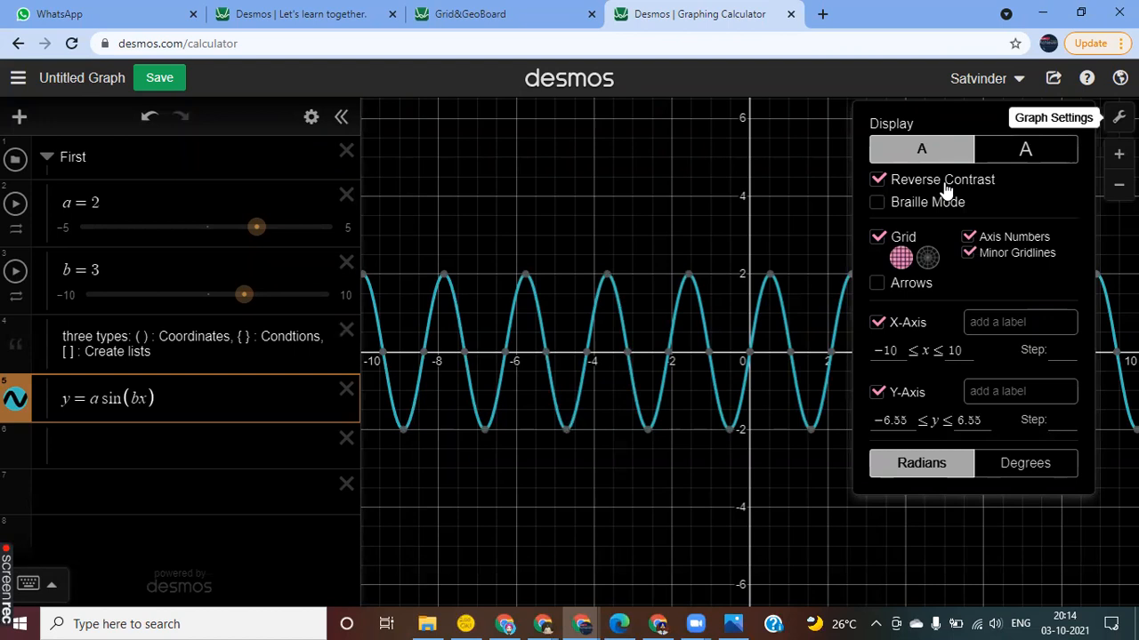
- Switch the graph's angle unit to degrees and set the x-axis range from -500 to 500
{"action": "left_click", "coordinate": [1027, 468]}
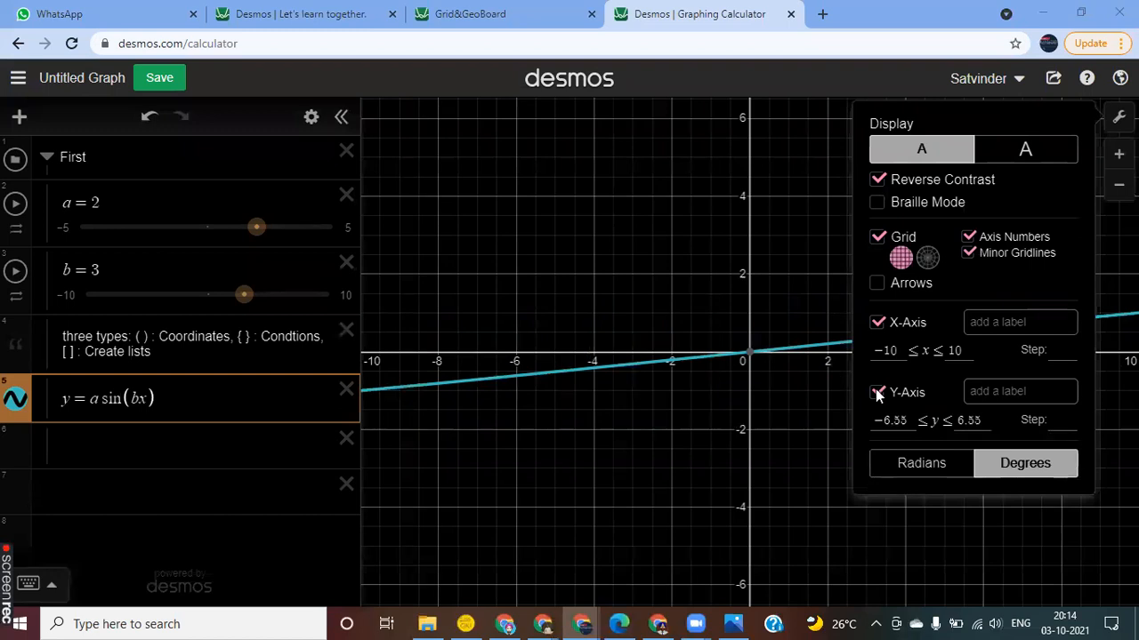
{"action": "left_click", "coordinate": [899, 353]}
{"action": "key", "text": "BackSpace"}
{"action": "key", "text": "BackSpace"}
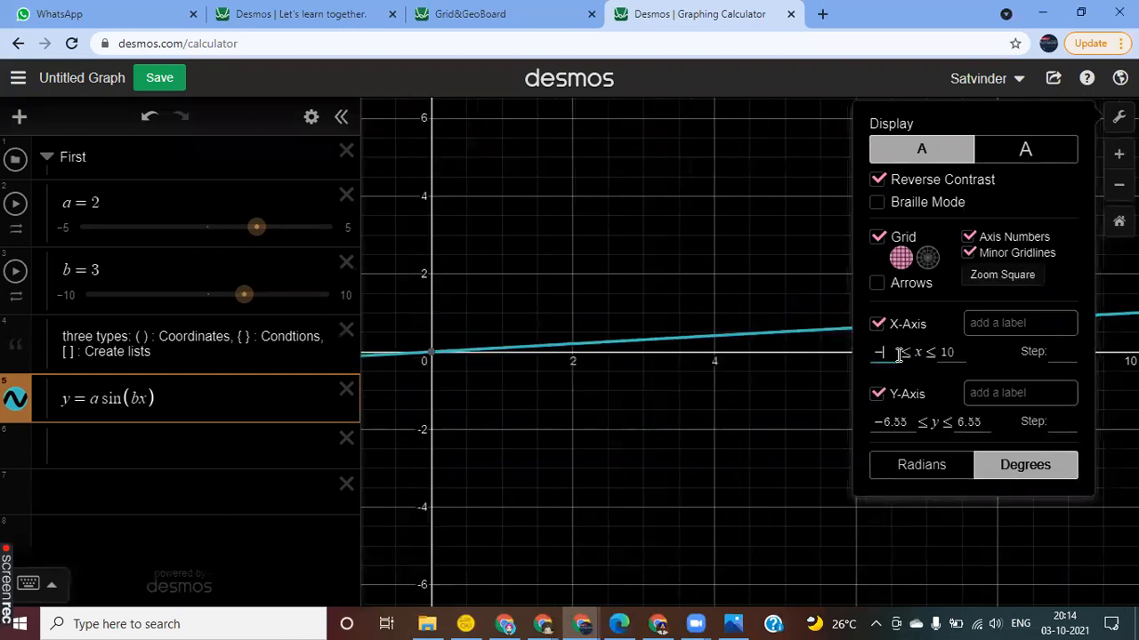
{"action": "type", "text": "500"}
{"action": "left_click", "coordinate": [971, 356]}
{"action": "key", "text": "BackSpace"}
{"action": "key", "text": "BackSpace"}
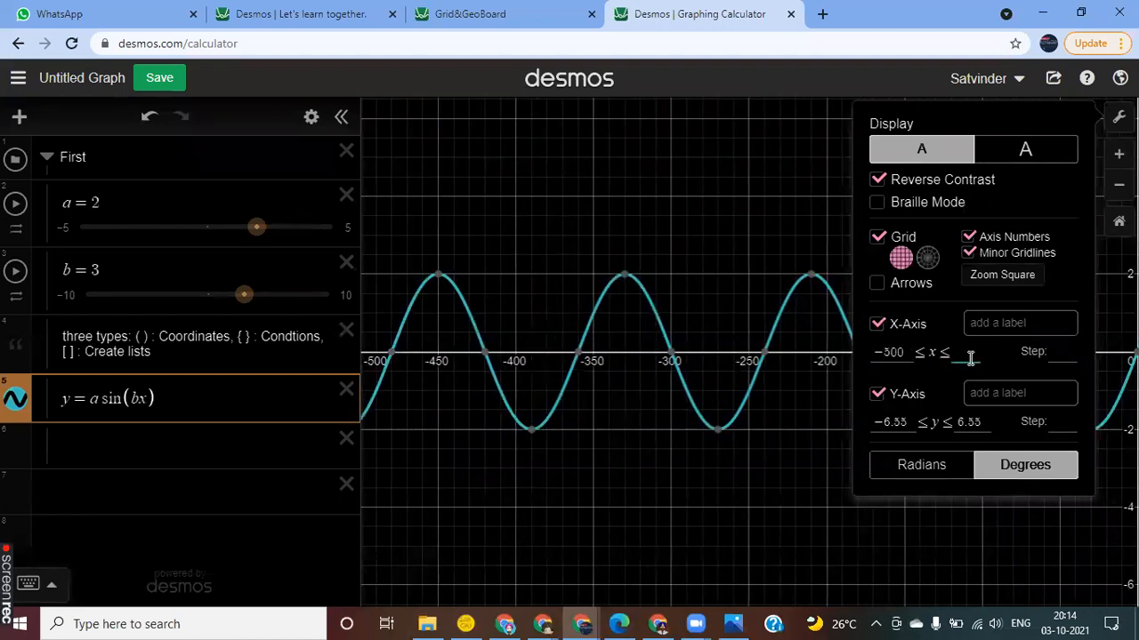
{"action": "type", "text": "500"}
- Set the x-axis step to π/4 in the graph settings
{"action": "left_click", "coordinate": [1054, 354]}
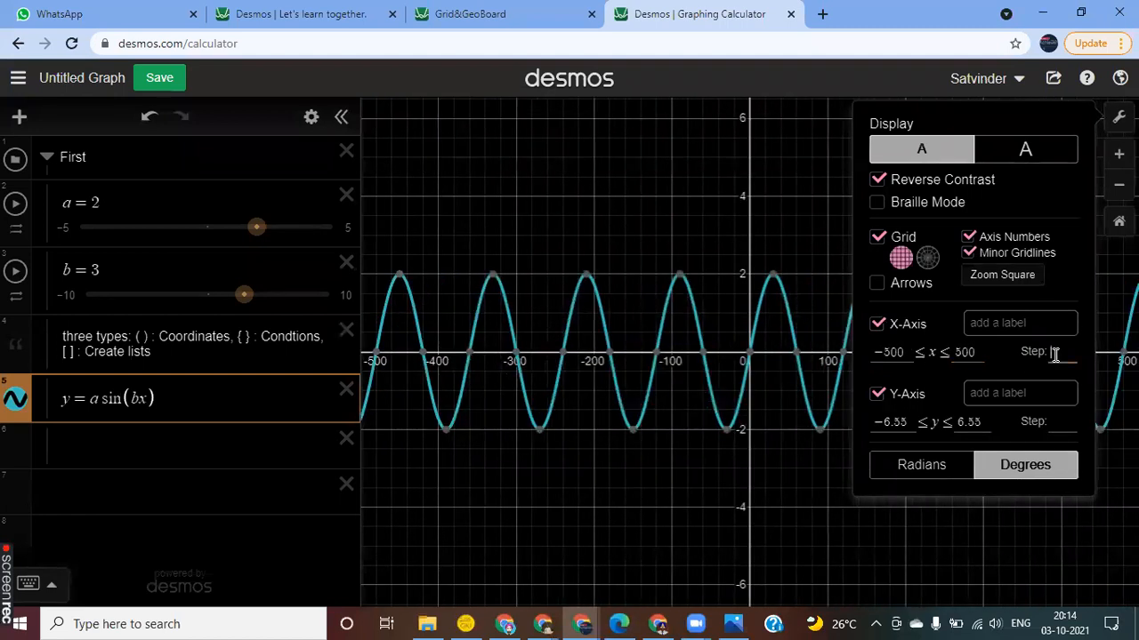
{"action": "type", "text": "90"}
{"action": "key", "text": "BackSpace"}
{"action": "type", "text": "pi"}
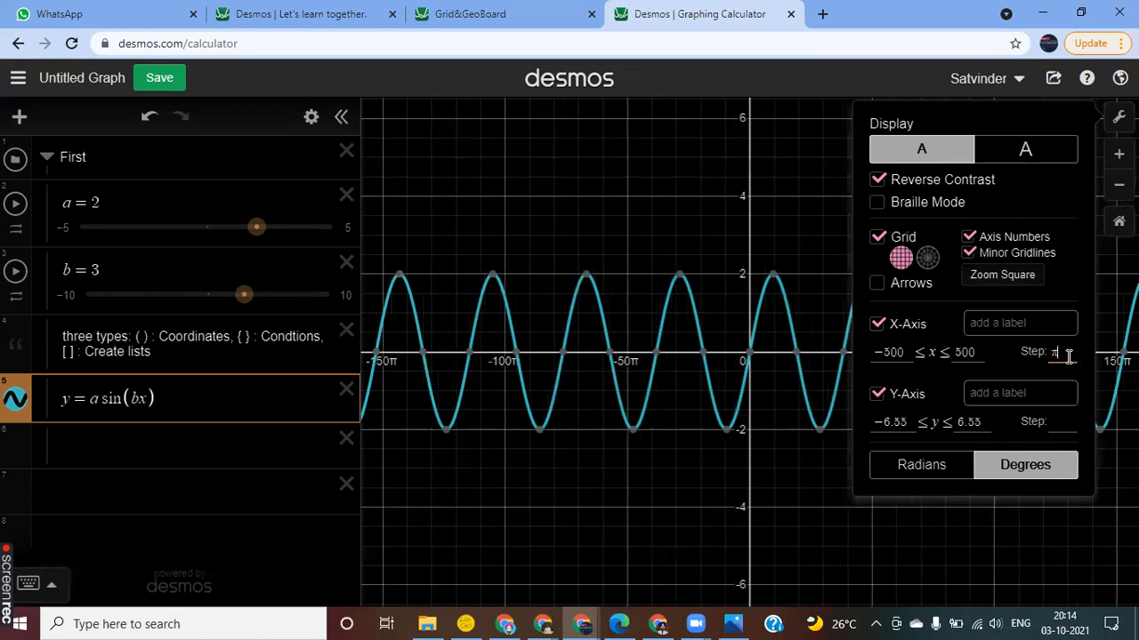
{"action": "type", "text": "/"}
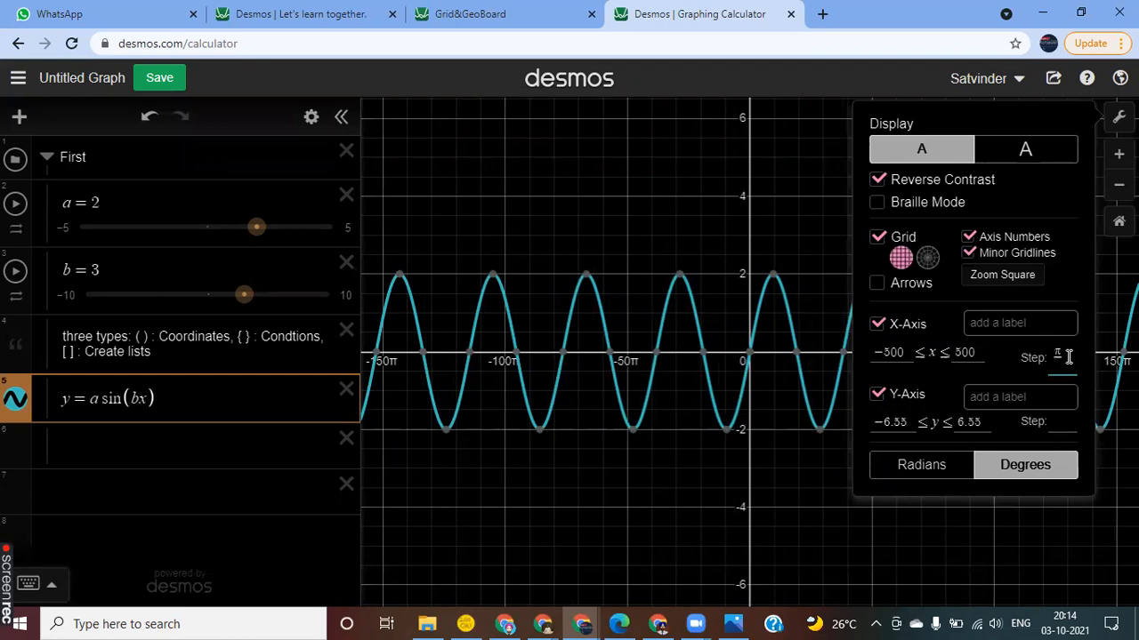
{"action": "type", "text": "4"}
{"action": "left_click", "coordinate": [923, 516]}
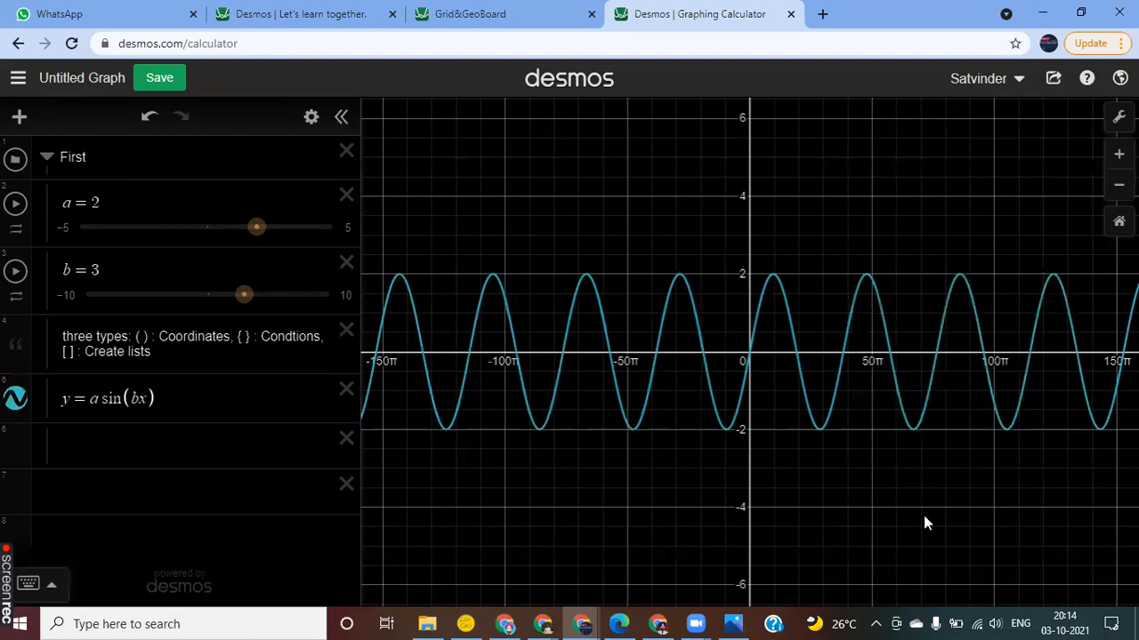
- Play the animation of slider a on the sine curve and pause it
{"action": "left_click", "coordinate": [133, 271]}
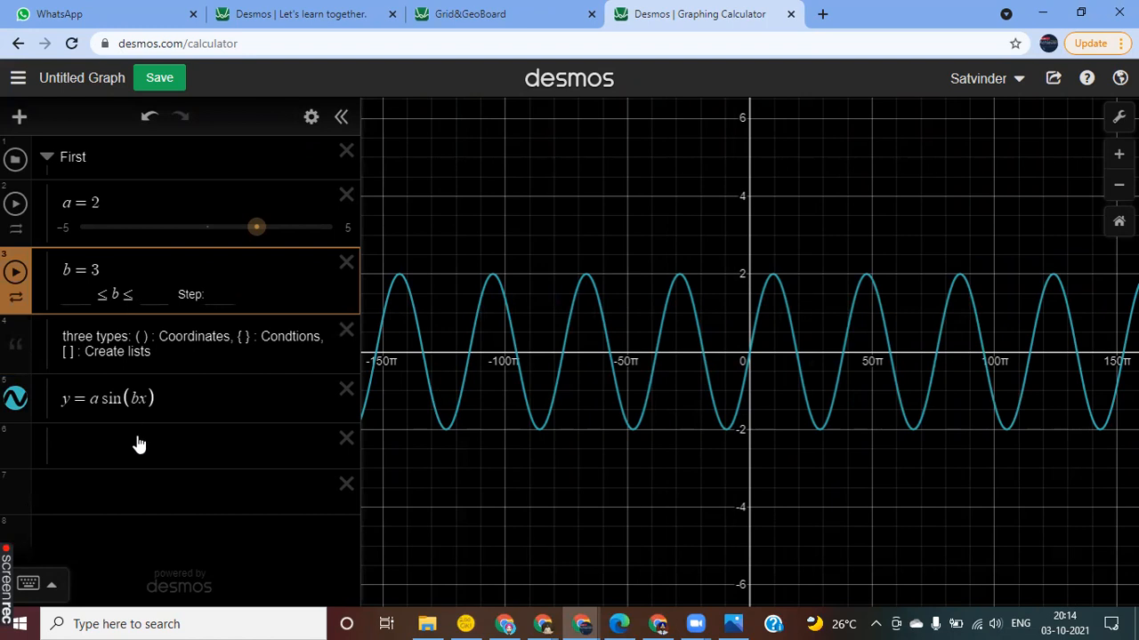
{"action": "left_click", "coordinate": [138, 400]}
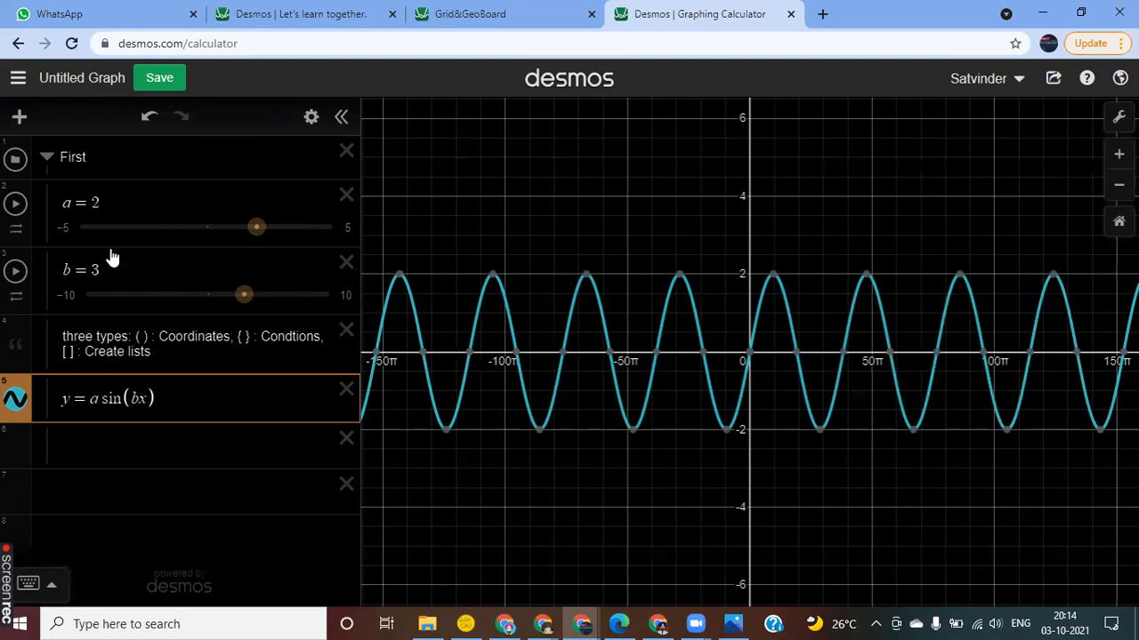
{"action": "left_click", "coordinate": [16, 206]}
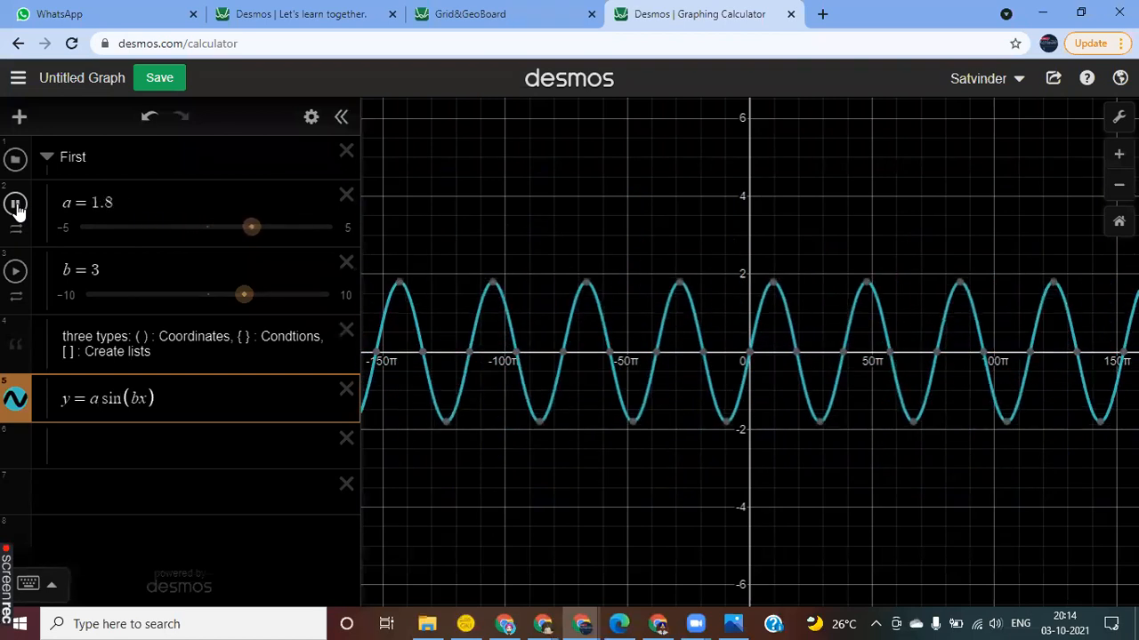
{"action": "left_click", "coordinate": [16, 207]}
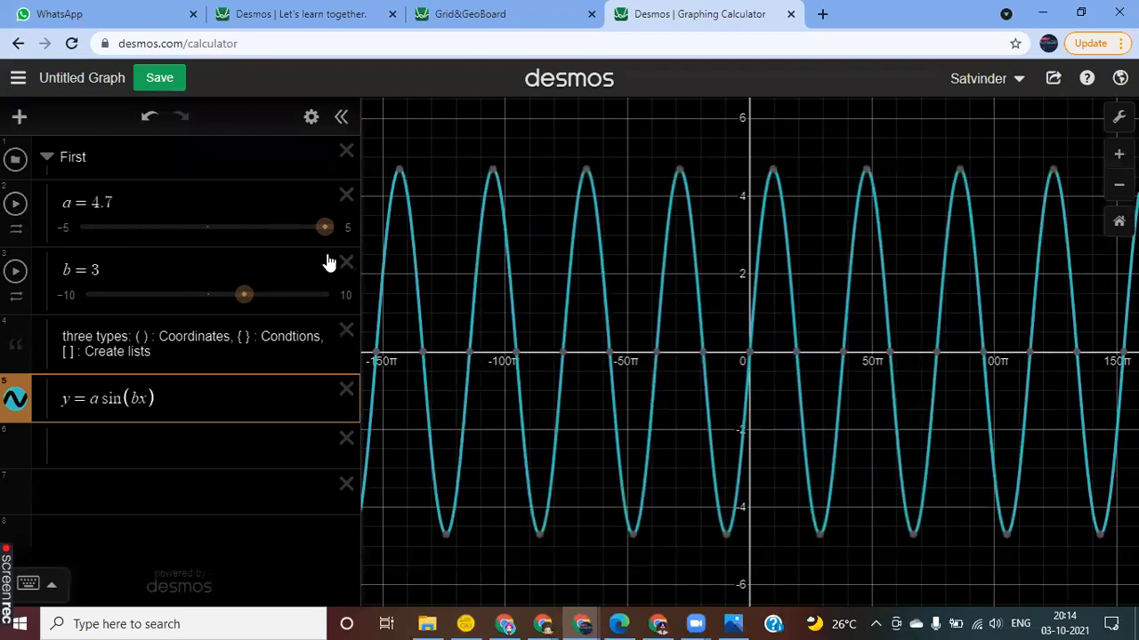
- Adjust the sliders of the sine curve to a = 1.5 and b = 2
{"action": "left_click_drag", "start_coordinate": [325, 228], "coordinate": [244, 239]}
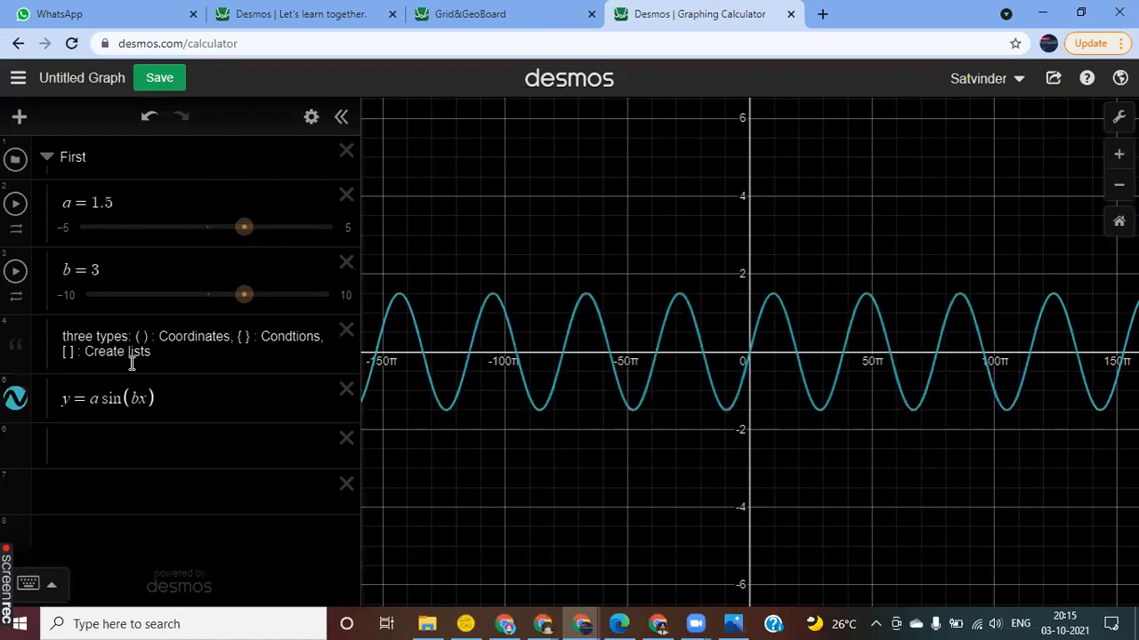
{"action": "mouse_move", "coordinate": [242, 297]}
{"action": "left_mouse_down"}
{"action": "mouse_move", "coordinate": [205, 303]}
{"action": "mouse_move", "coordinate": [232, 310]}
{"action": "left_mouse_up"}
{"action": "left_click", "coordinate": [106, 439]}
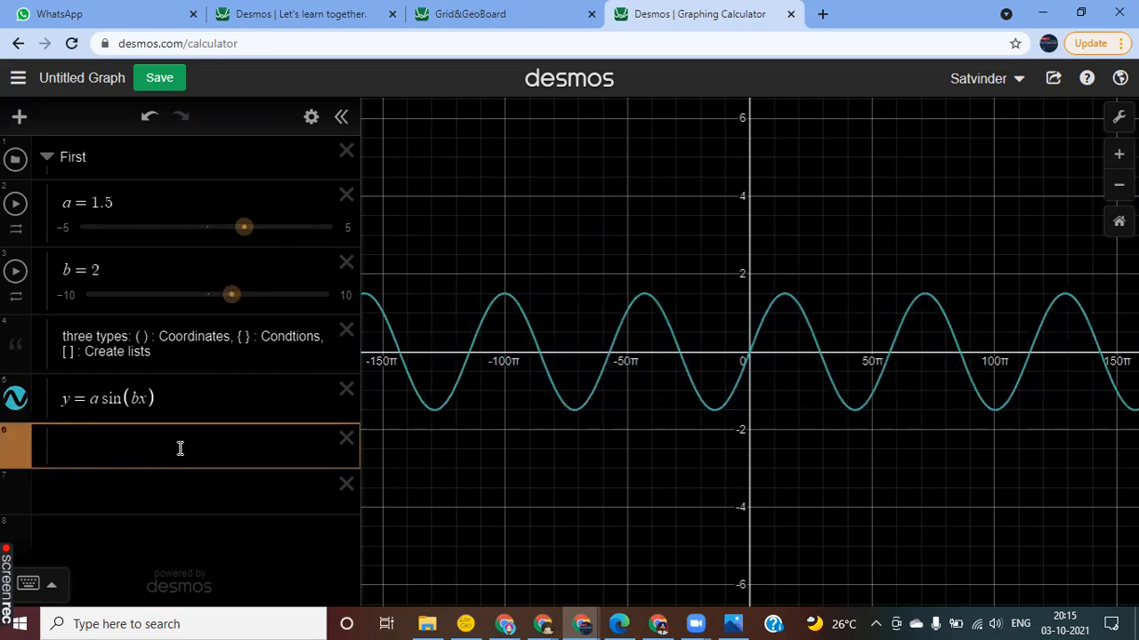
- Replace y with f(x) in the sine equation so it reads f(x) = a sin(bx)
{"action": "left_click", "coordinate": [68, 402]}
{"action": "key", "text": "BackSpace"}
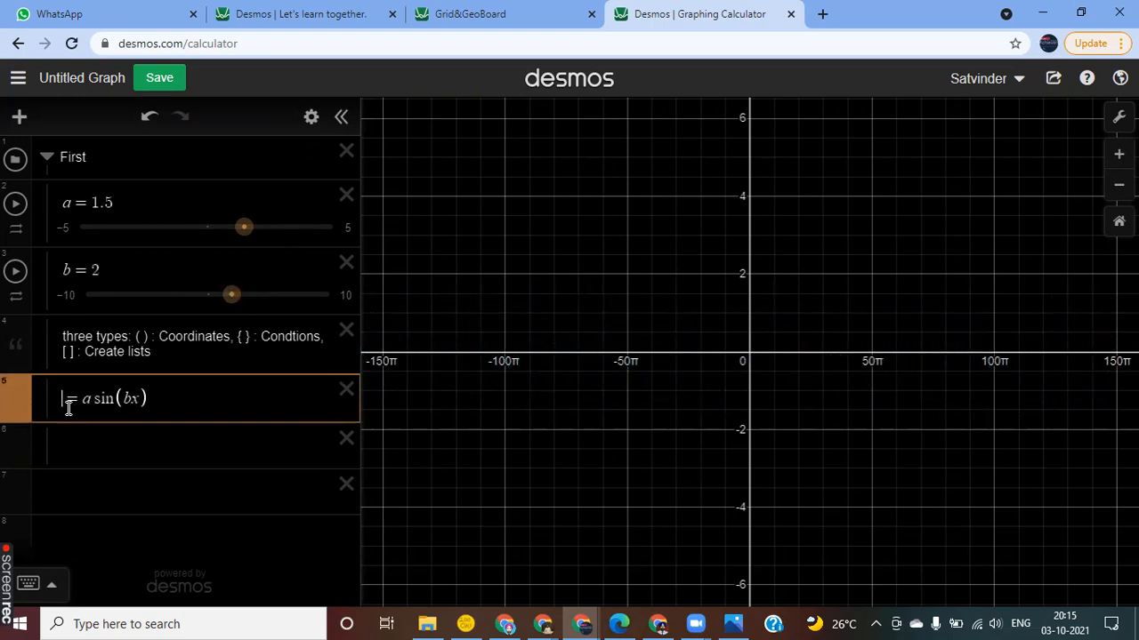
{"action": "type", "text": "f("}
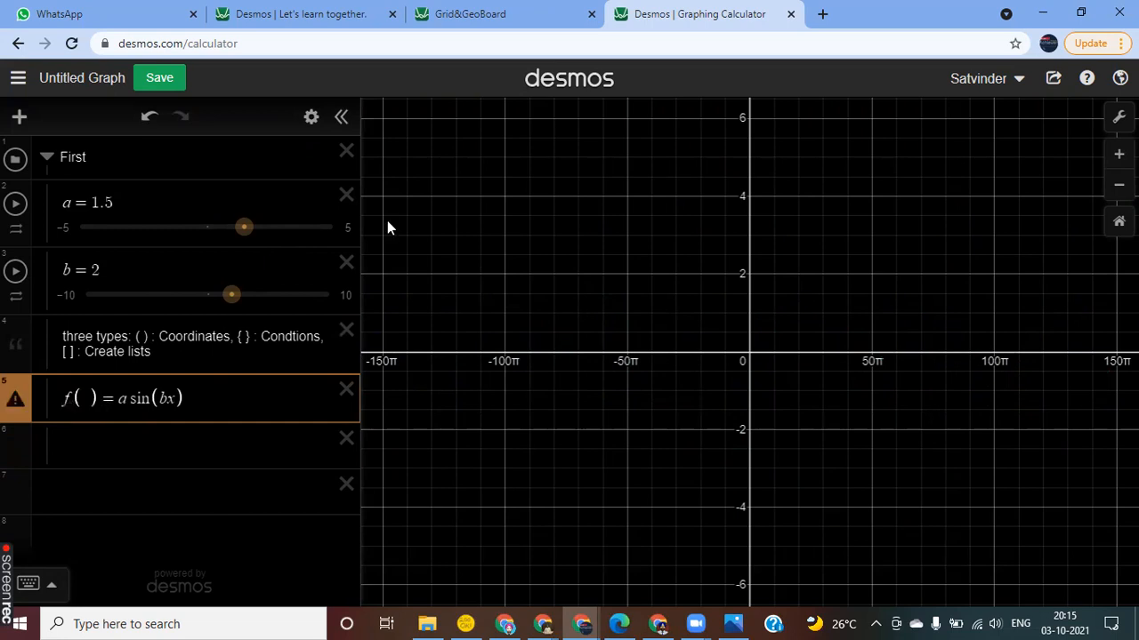
{"action": "type", "text": "x"}
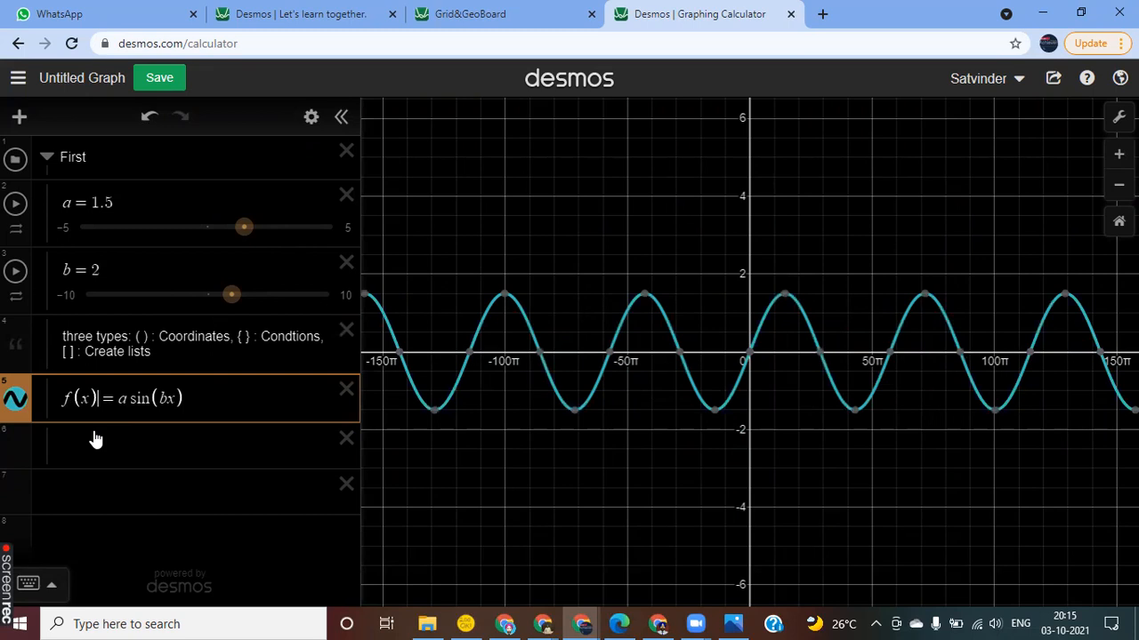
{"action": "left_click", "coordinate": [96, 439]}
- Remove the coefficients a and b from the sine equation so it reads f(x) = sin(x)
{"action": "left_click", "coordinate": [142, 408]}
{"action": "left_click", "coordinate": [130, 404]}
{"action": "key", "text": "BackSpace"}
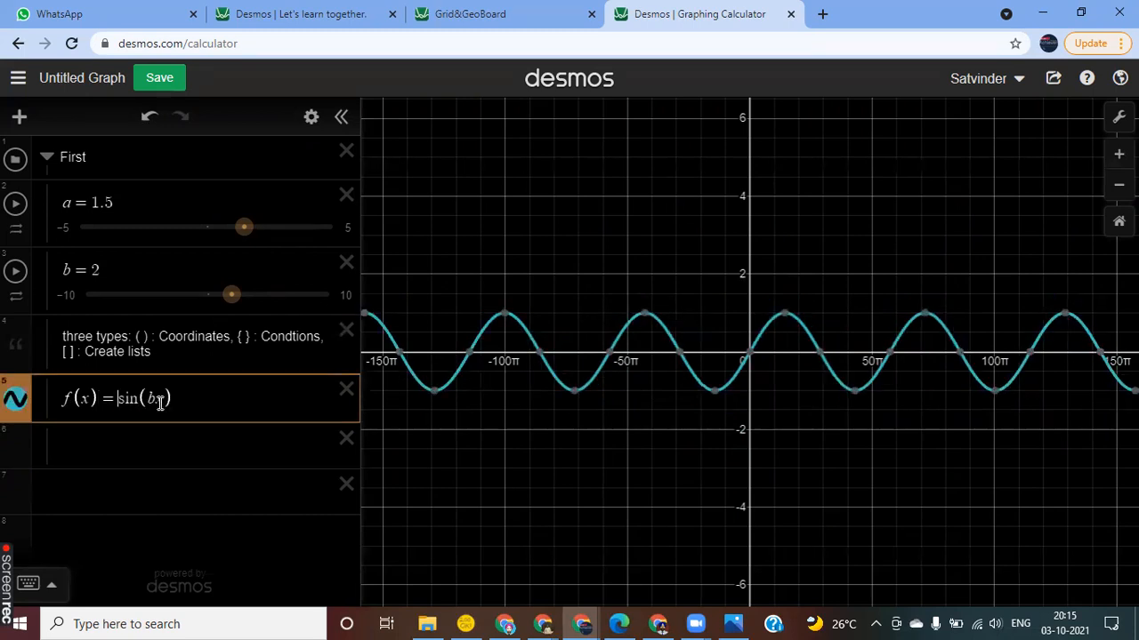
{"action": "left_click", "coordinate": [154, 403]}
{"action": "key", "text": "BackSpace"}
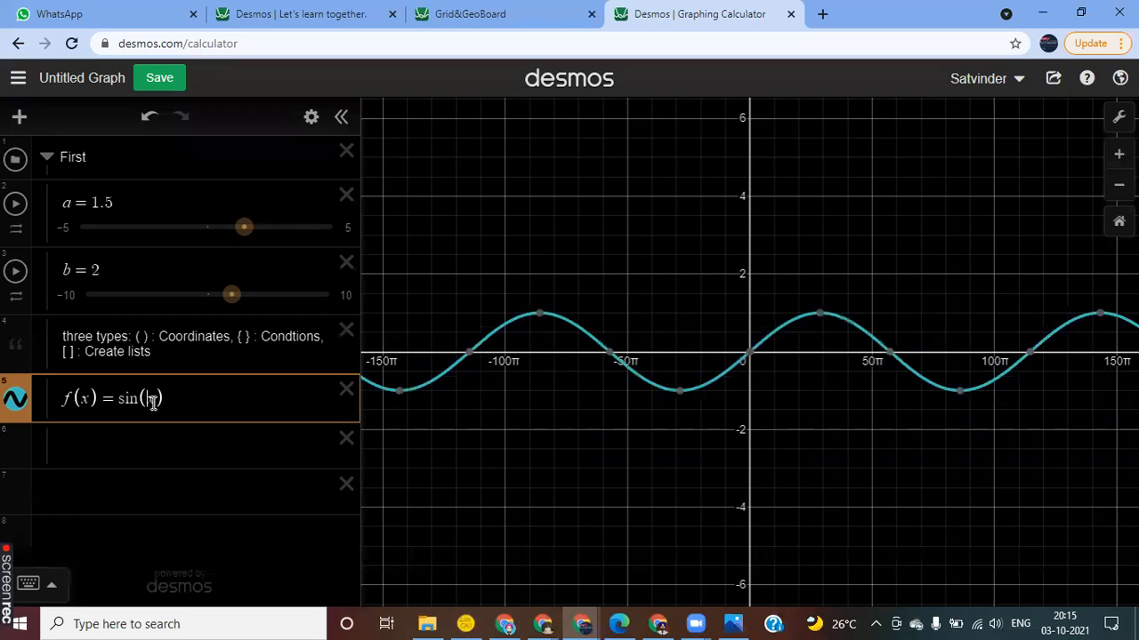
{"action": "left_click", "coordinate": [88, 446]}
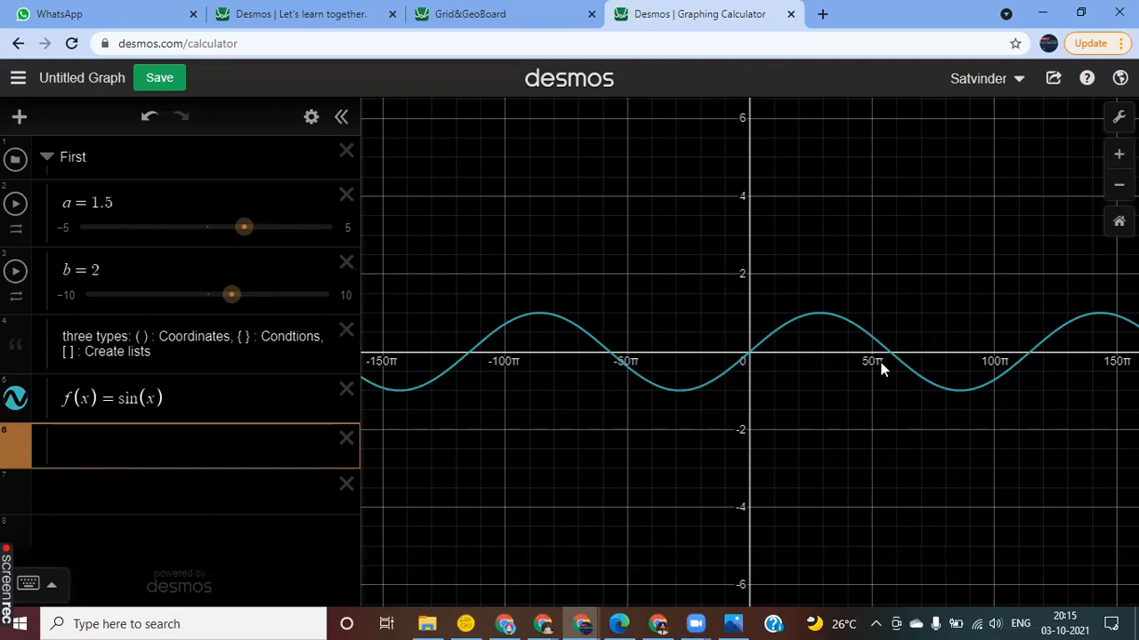
- Set the x-axis range from −360 to 360 in the graph settings
{"action": "left_click", "coordinate": [1119, 116]}
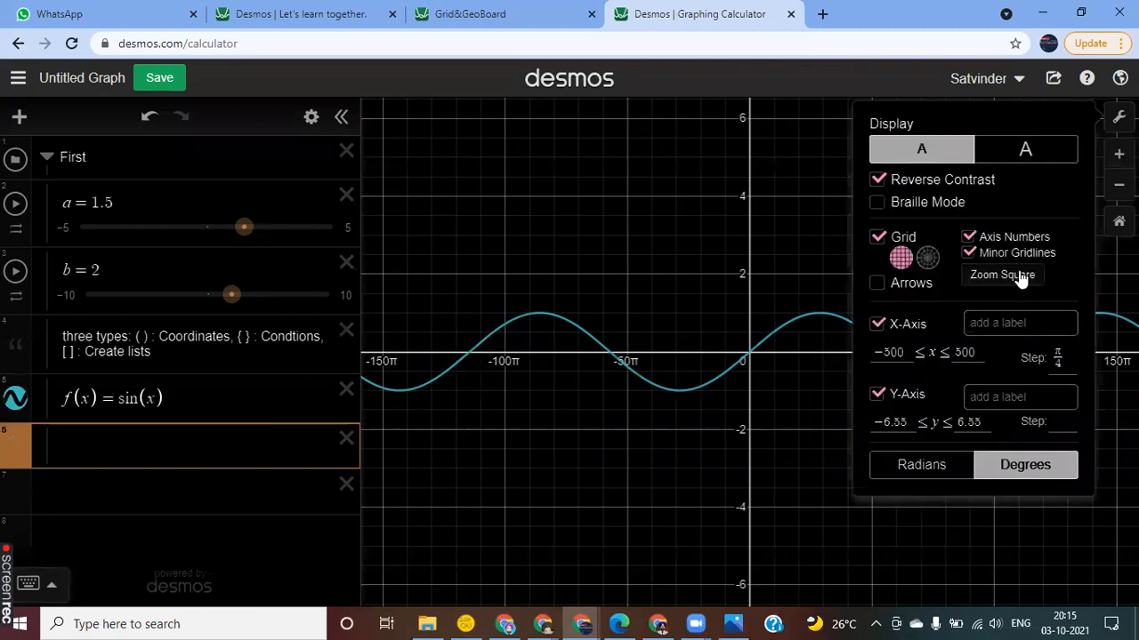
{"action": "left_click", "coordinate": [980, 354]}
{"action": "key", "text": "BackSpace"}
{"action": "key", "text": "BackSpace"}
{"action": "key", "text": "BackSpace"}
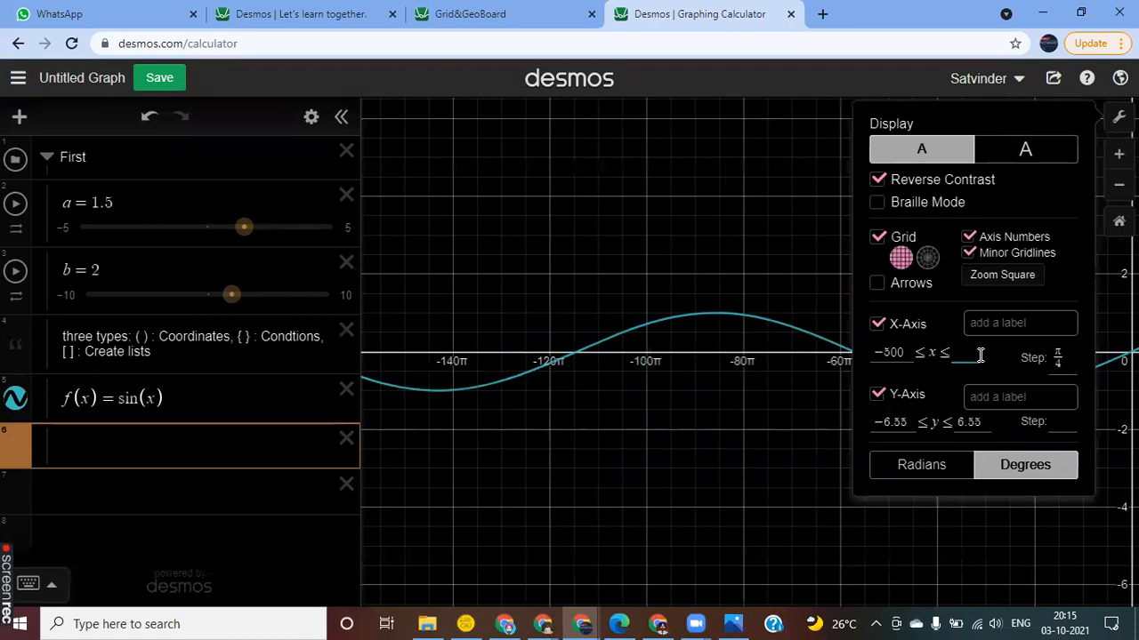
{"action": "type", "text": "360"}
{"action": "left_click", "coordinate": [902, 354]}
{"action": "key", "text": "BackSpace"}
{"action": "key", "text": "BackSpace"}
{"action": "key", "text": "BackSpace"}
{"action": "type", "text": "36"}
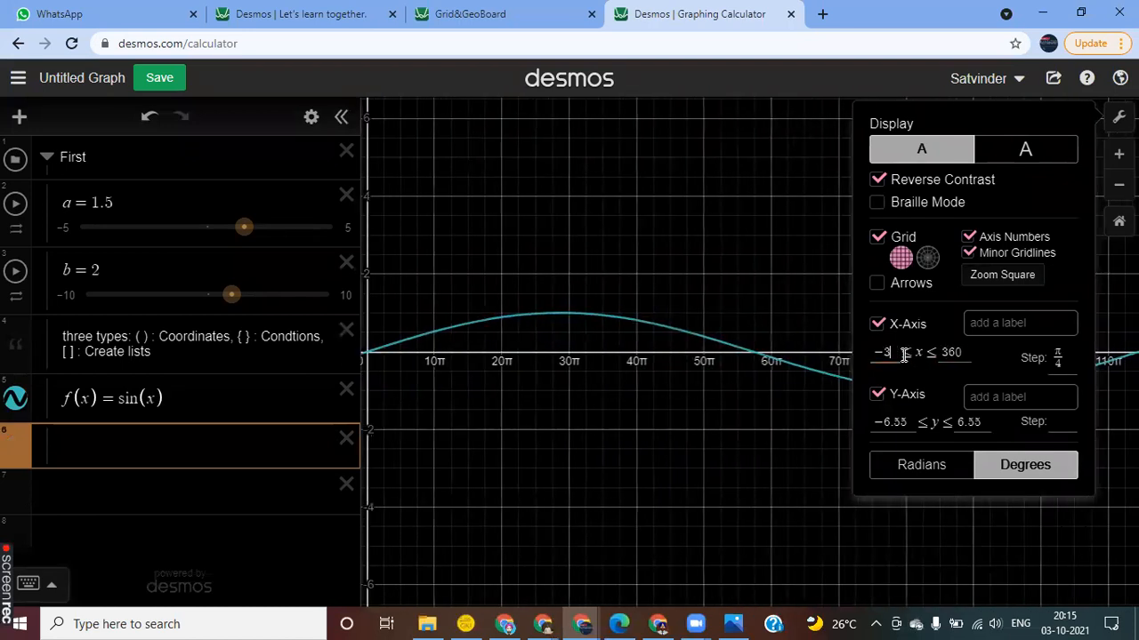
{"action": "type", "text": "0"}
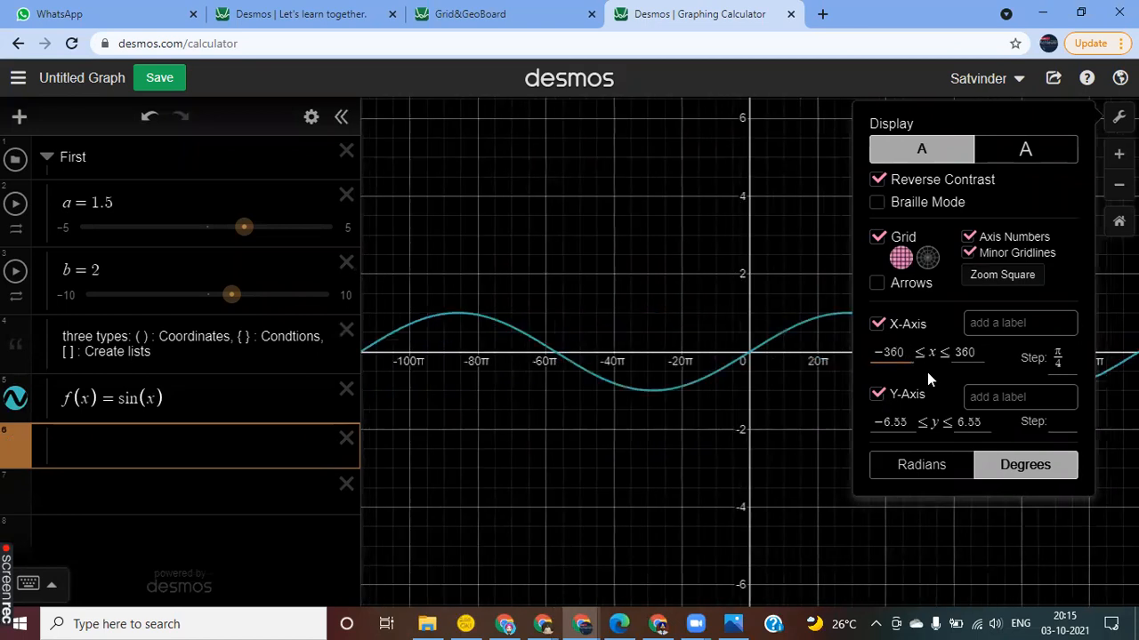
- Switch the minor gridlines and the axis numbers off and back on to demonstrate both options
{"action": "left_click", "coordinate": [970, 255]}
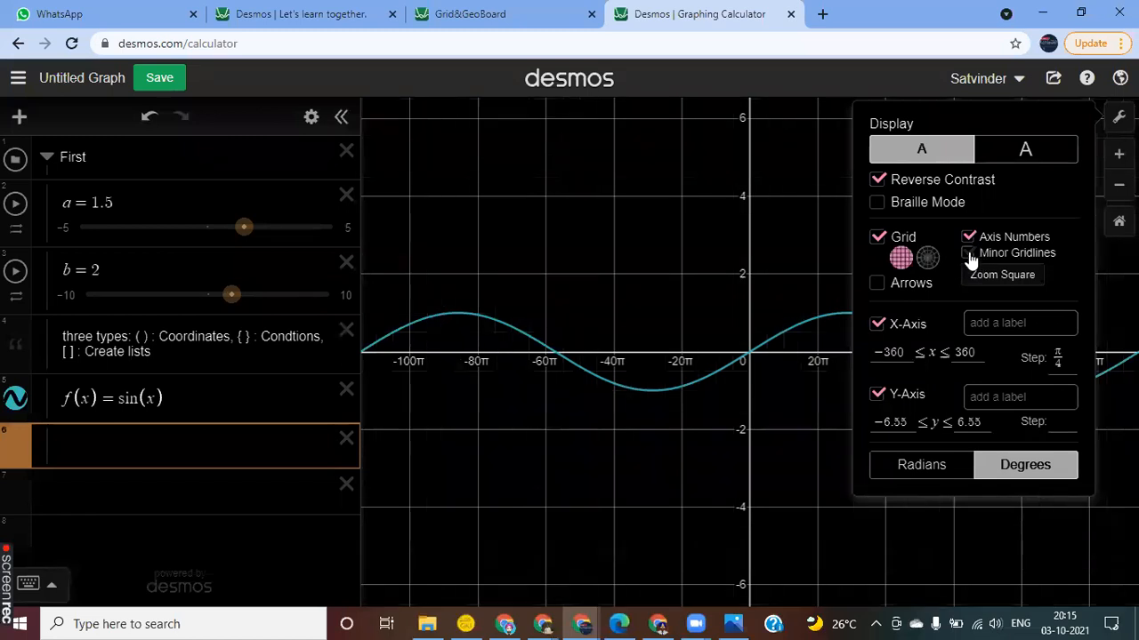
{"action": "left_click", "coordinate": [970, 255]}
{"action": "left_click", "coordinate": [968, 238]}
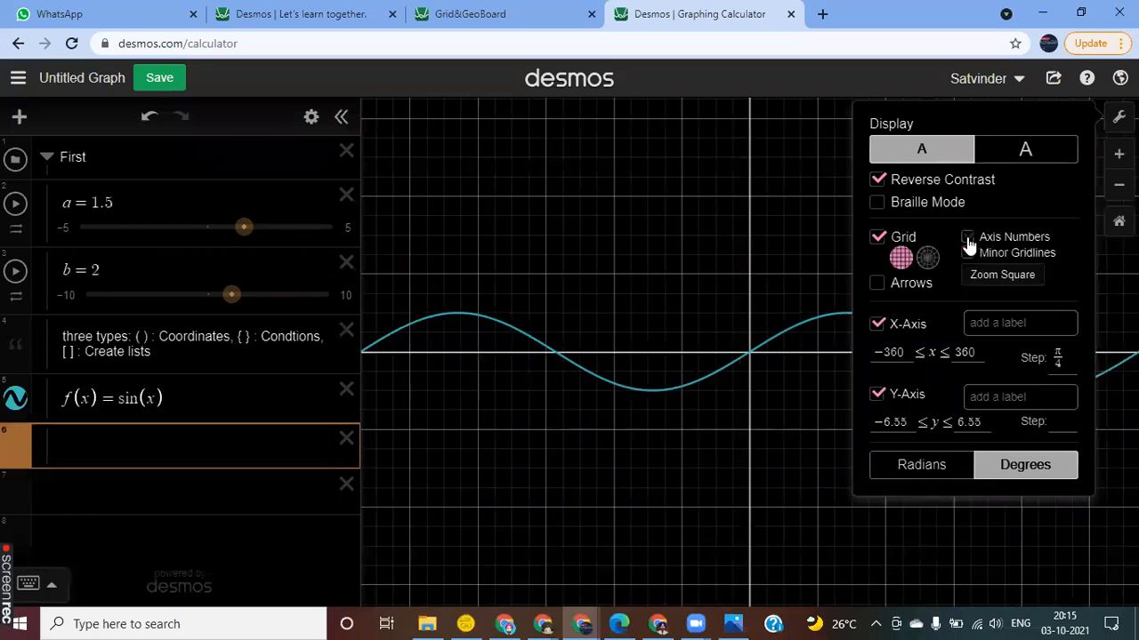
{"action": "left_click", "coordinate": [969, 255]}
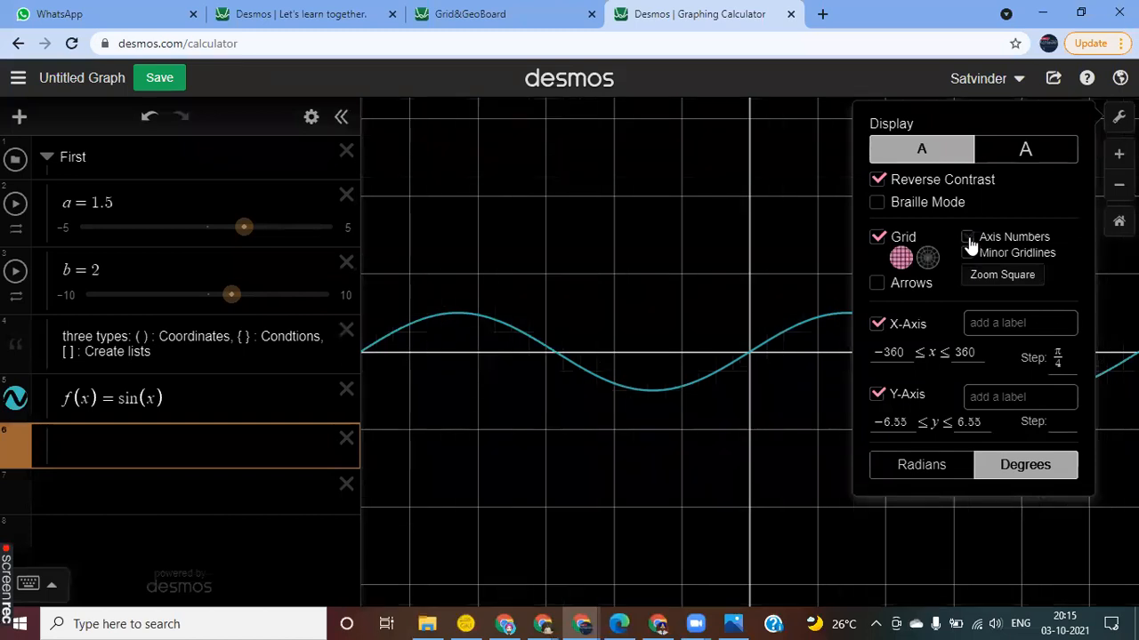
{"action": "left_click", "coordinate": [968, 238]}
{"action": "left_click", "coordinate": [969, 256]}
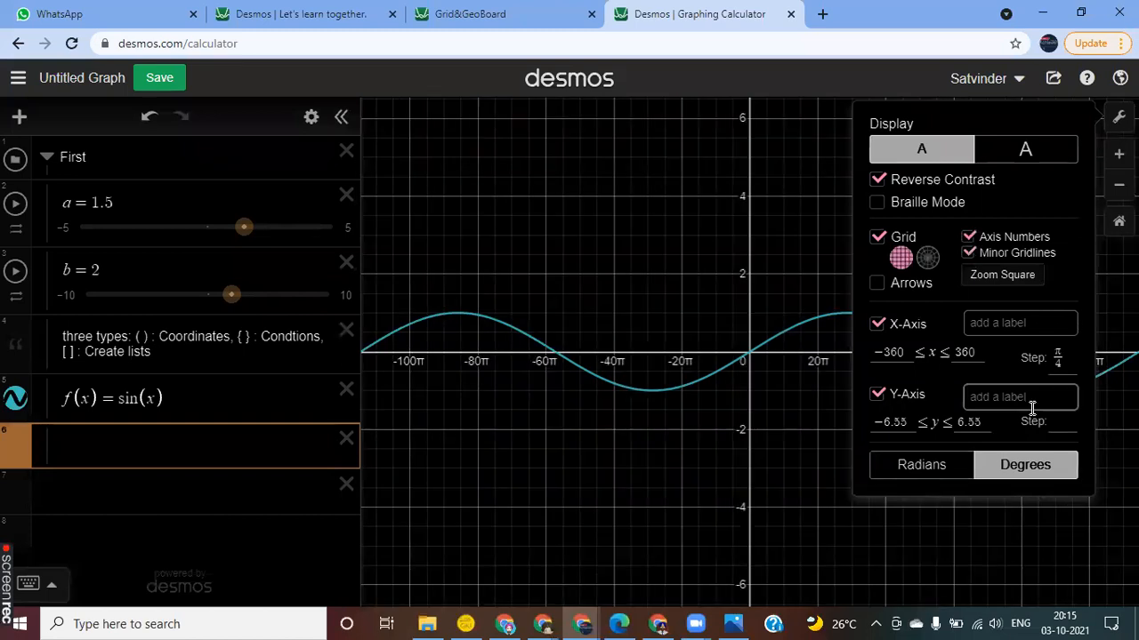
- Set the y-axis range from −3 to 3 and its step to 0.5 in the graph settings
{"action": "left_click", "coordinate": [905, 424]}
{"action": "key", "text": "BackSpace"}
{"action": "key", "text": "BackSpace"}
{"action": "key", "text": "BackSpace"}
{"action": "key", "text": "BackSpace"}
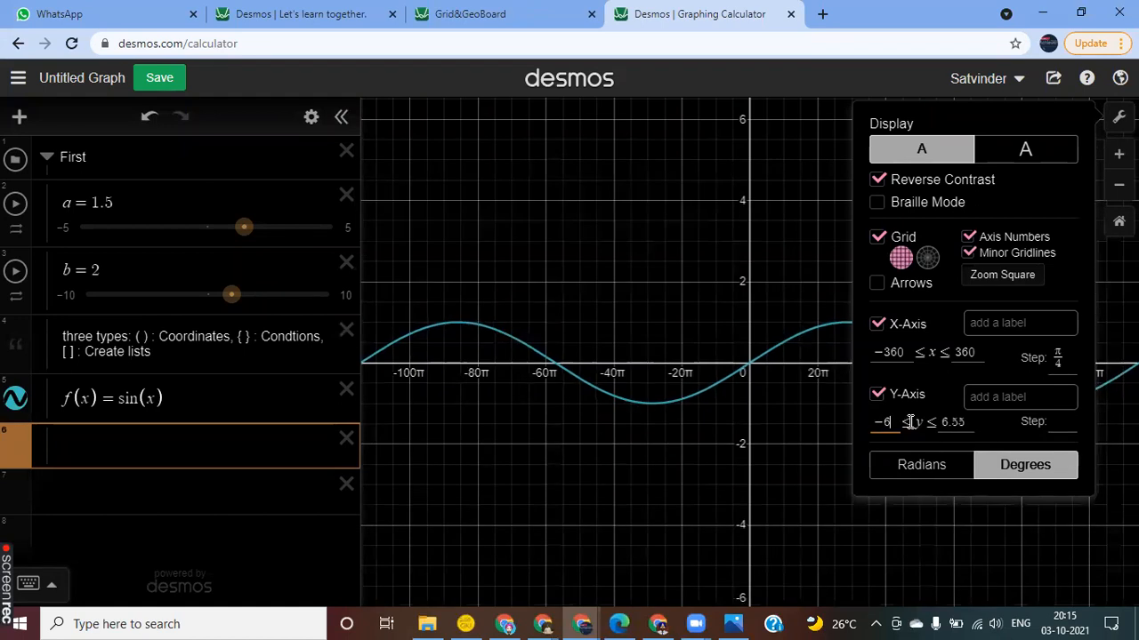
{"action": "type", "text": "3"}
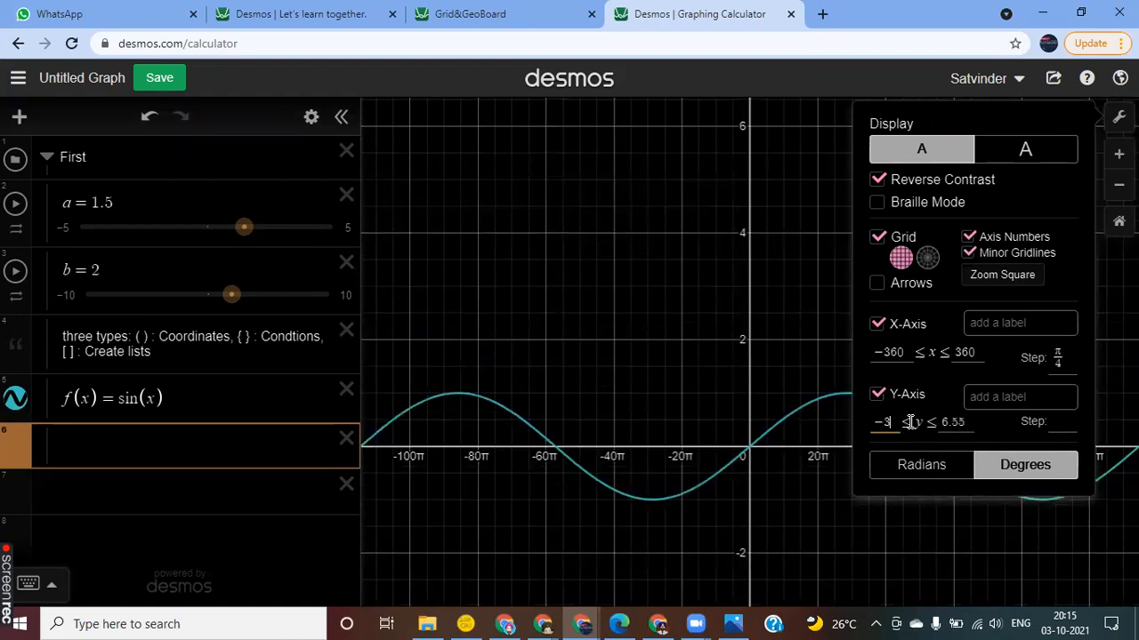
{"action": "left_click", "coordinate": [966, 425]}
{"action": "key", "text": "BackSpace"}
{"action": "key", "text": "BackSpace"}
{"action": "key", "text": "BackSpace"}
{"action": "key", "text": "BackSpace"}
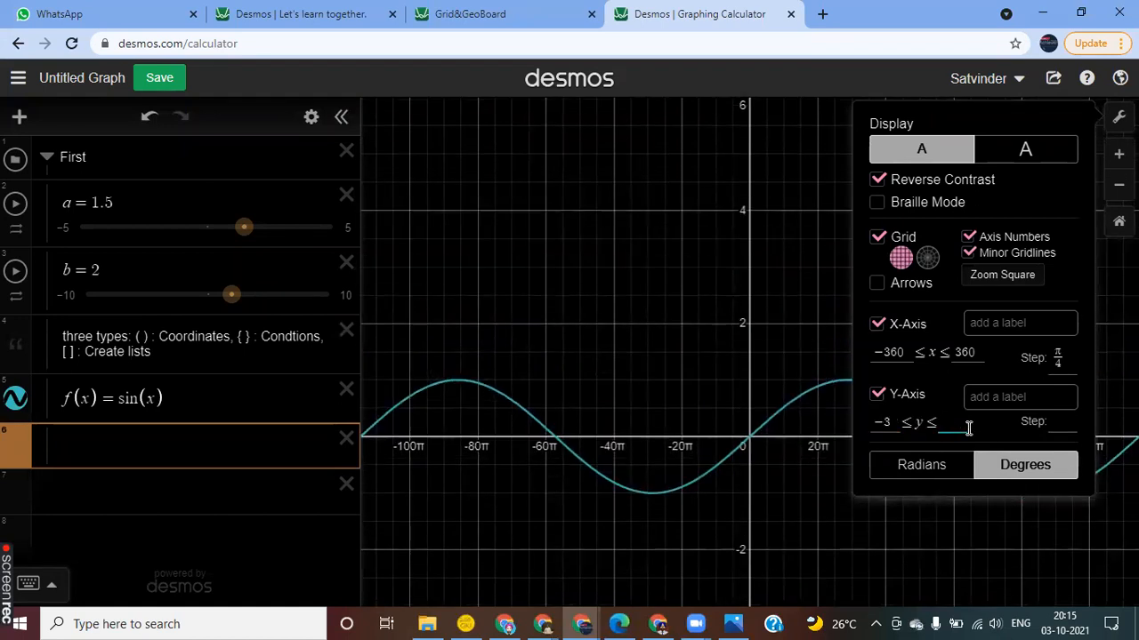
{"action": "type", "text": "3"}
{"action": "left_click", "coordinate": [1058, 430]}
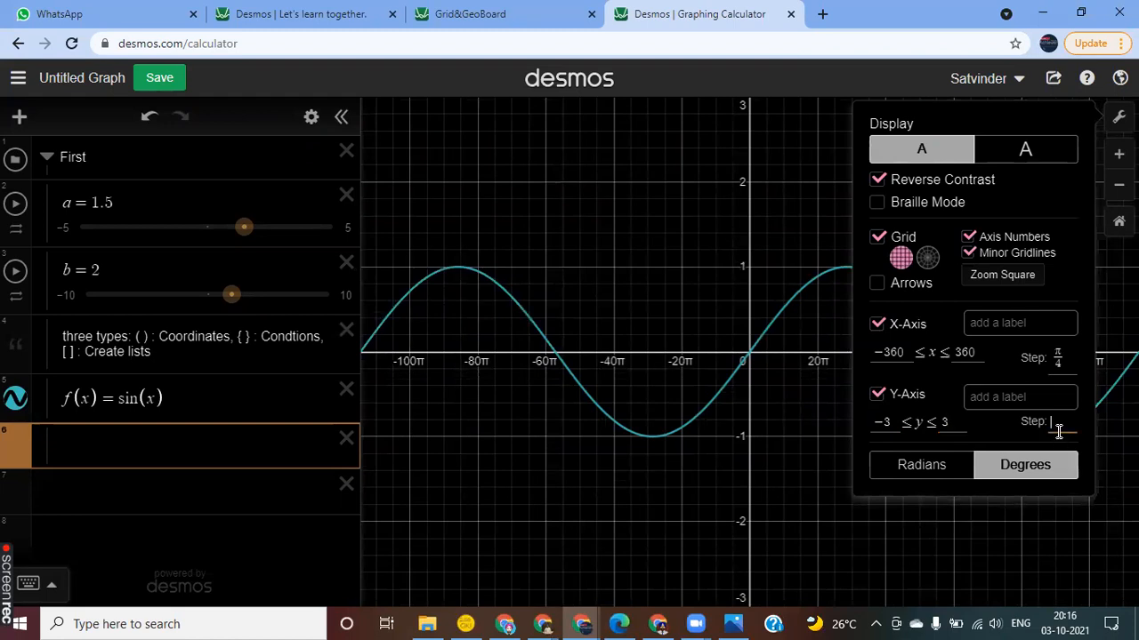
{"action": "type", "text": "0.5"}
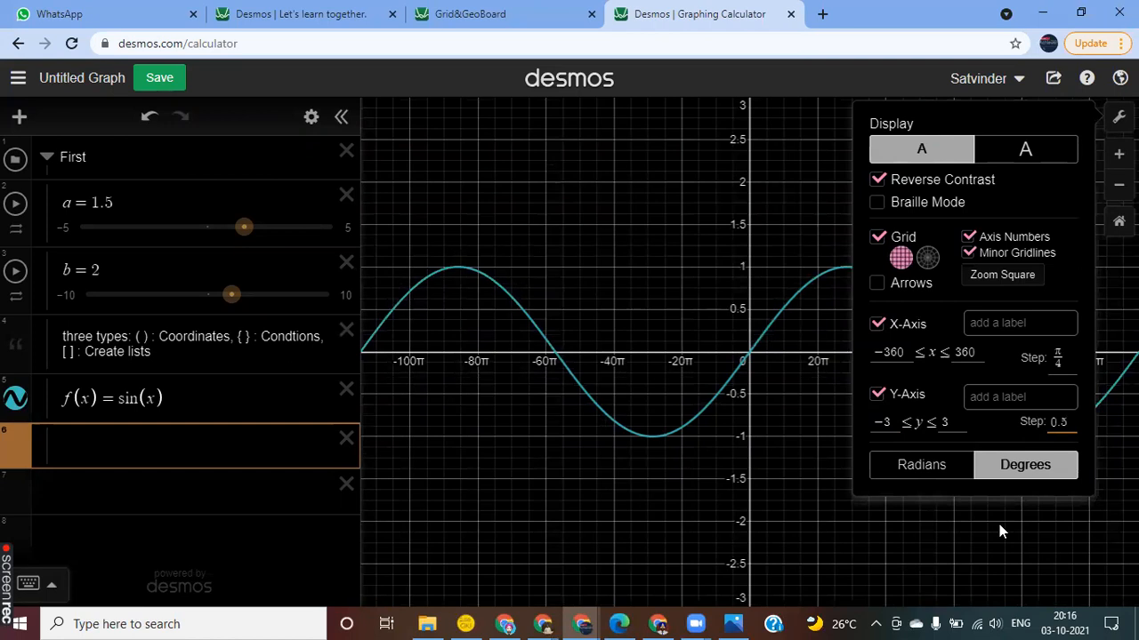
{"action": "left_click", "coordinate": [999, 524]}
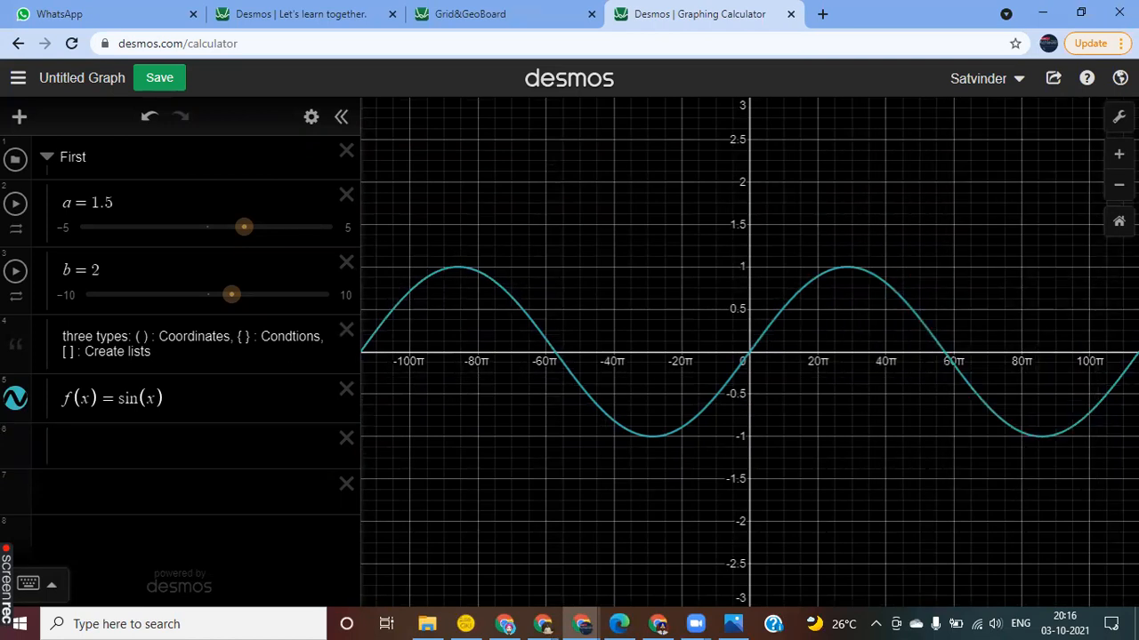
- Replace the x-axis step with 90 in the graph settings
{"action": "left_click", "coordinate": [1119, 116]}
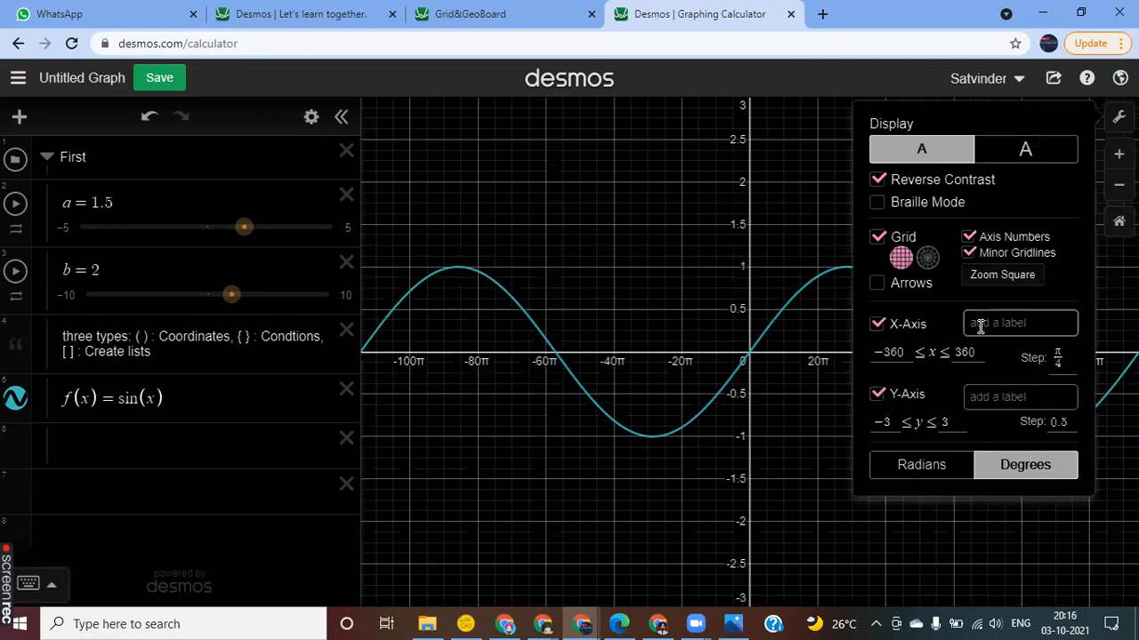
{"action": "left_click", "coordinate": [1064, 358]}
{"action": "key", "text": "BackSpace"}
{"action": "key", "text": "BackSpace"}
{"action": "key", "text": "BackSpace"}
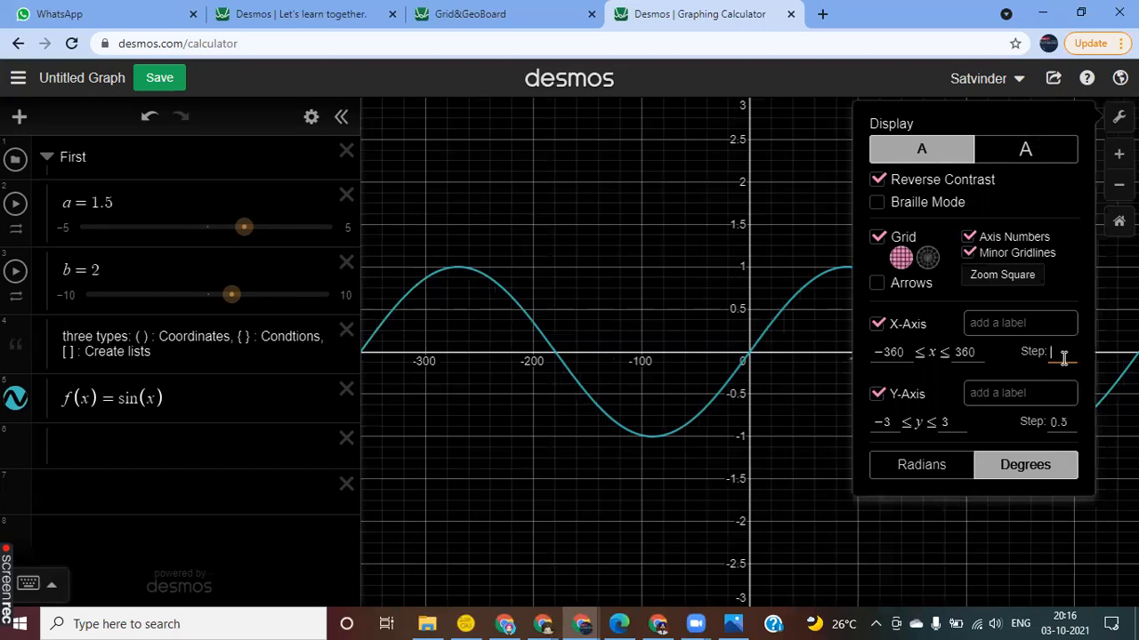
{"action": "type", "text": "90"}
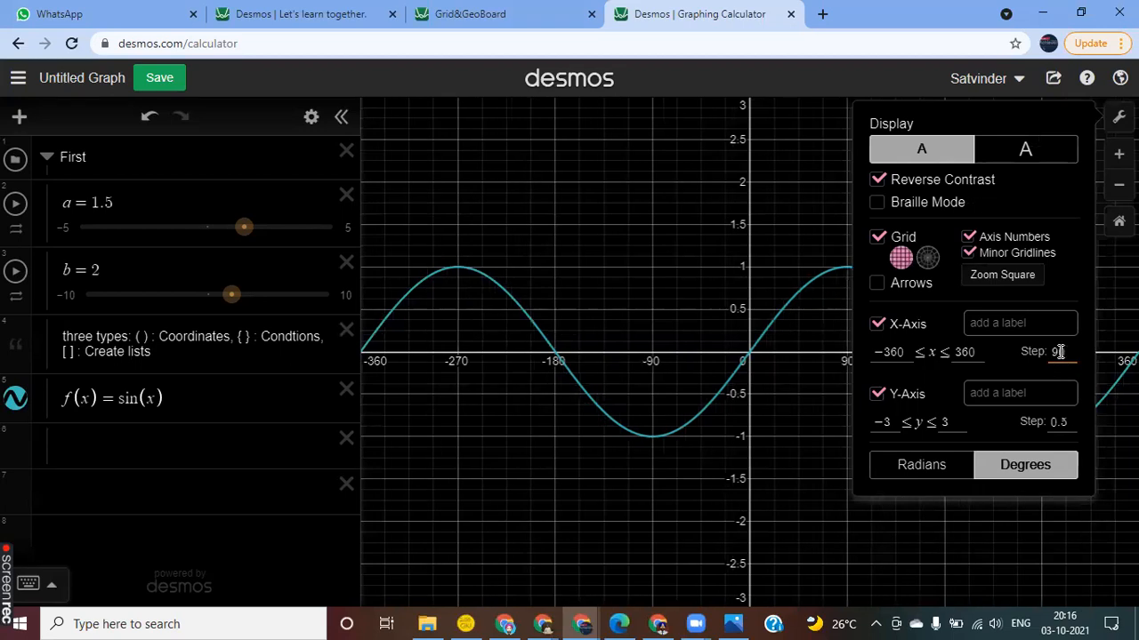
{"action": "left_click", "coordinate": [890, 551]}
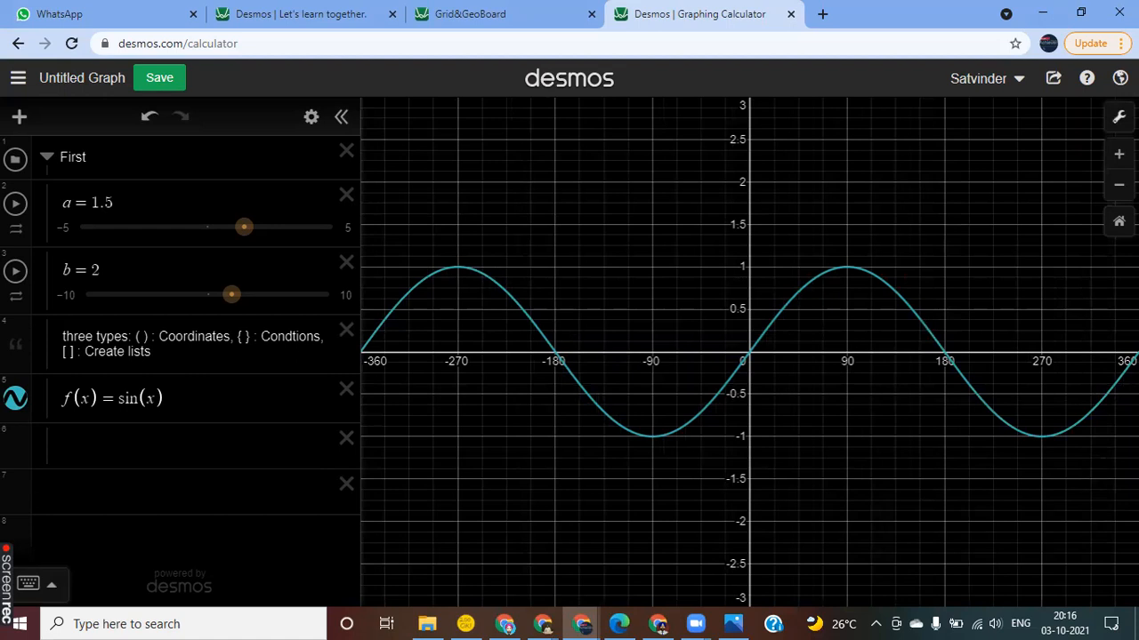
- Try to add a superscript o as a degree sign to the x-axis step of 90
{"action": "left_click", "coordinate": [1118, 116]}
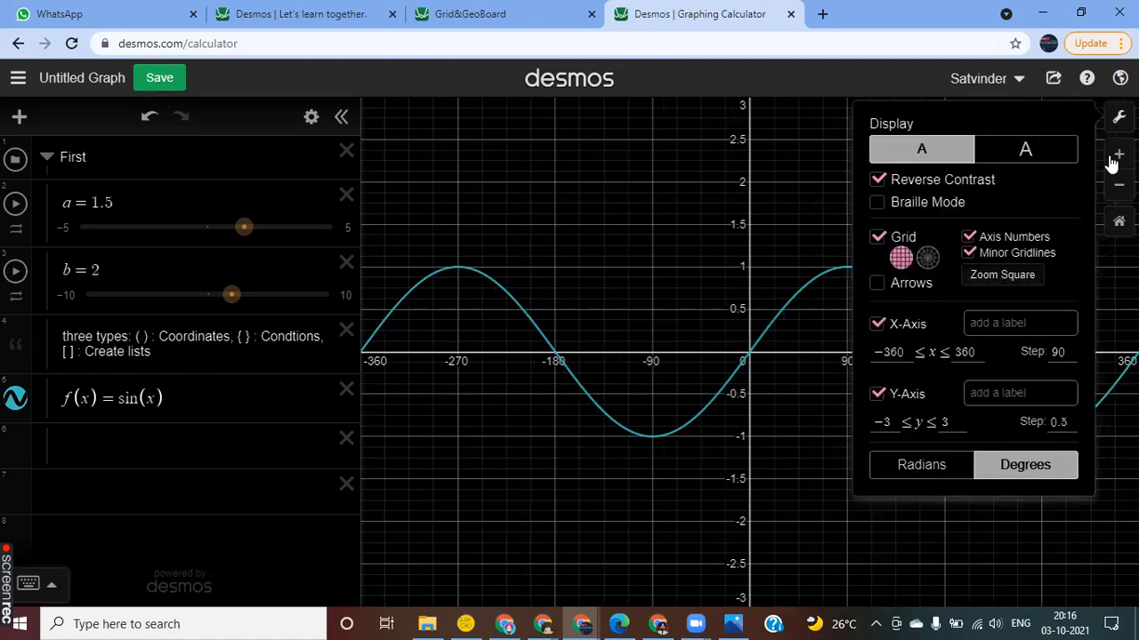
{"action": "left_click", "coordinate": [1065, 354]}
{"action": "type", "text": "^"}
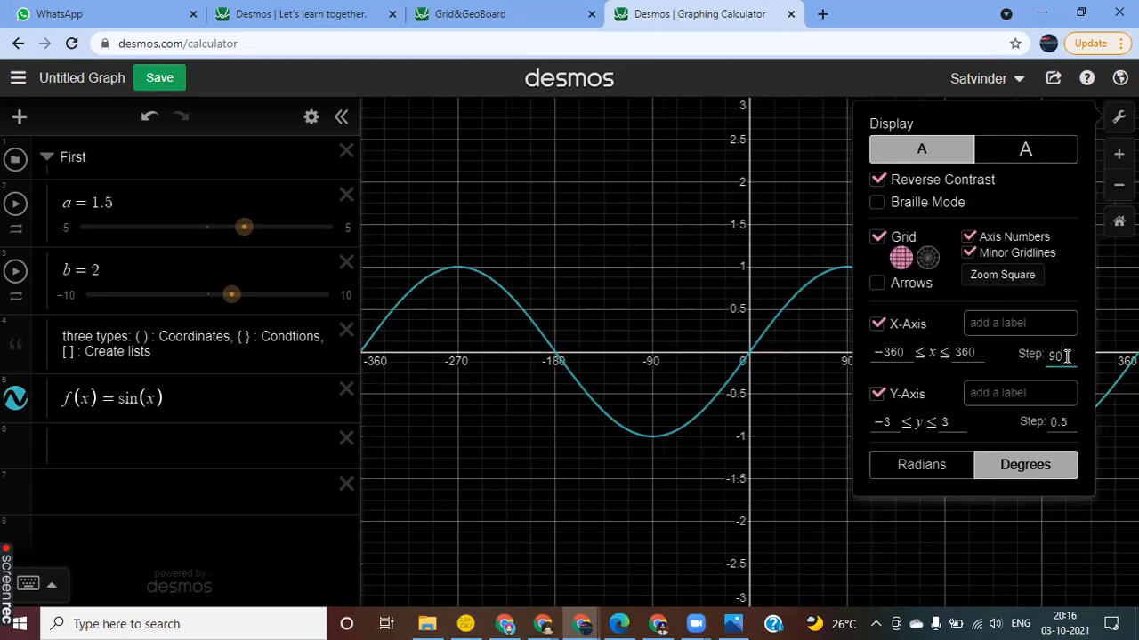
{"action": "type", "text": "^o"}
{"action": "left_click", "coordinate": [1026, 541]}
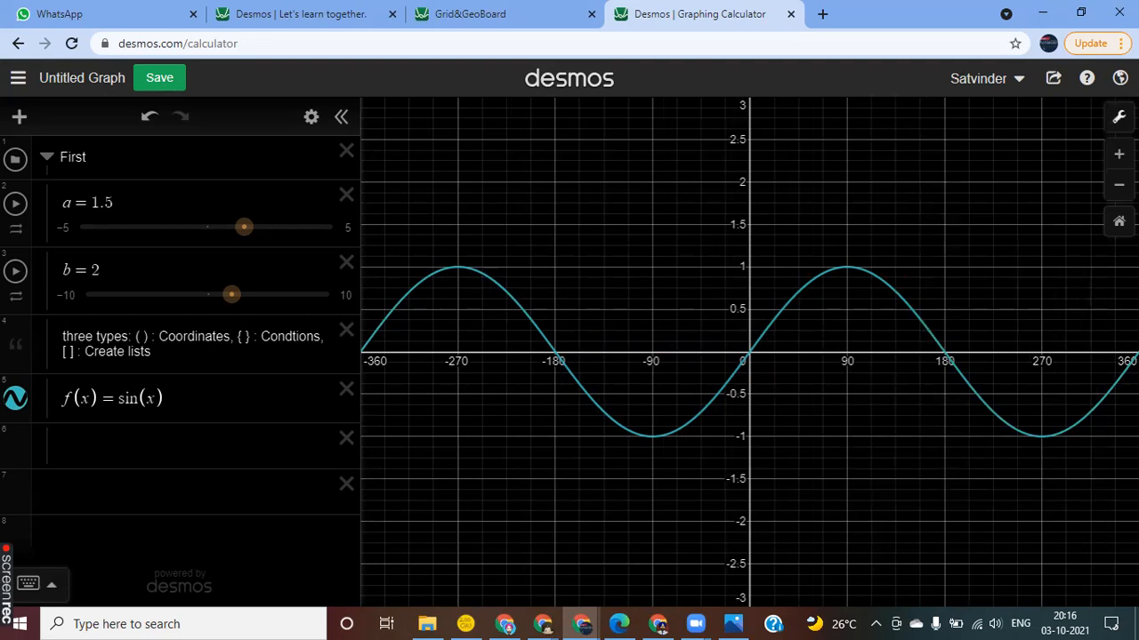
- Label the x-axis "degrees" in the graph settings
{"action": "left_click", "coordinate": [1118, 117]}
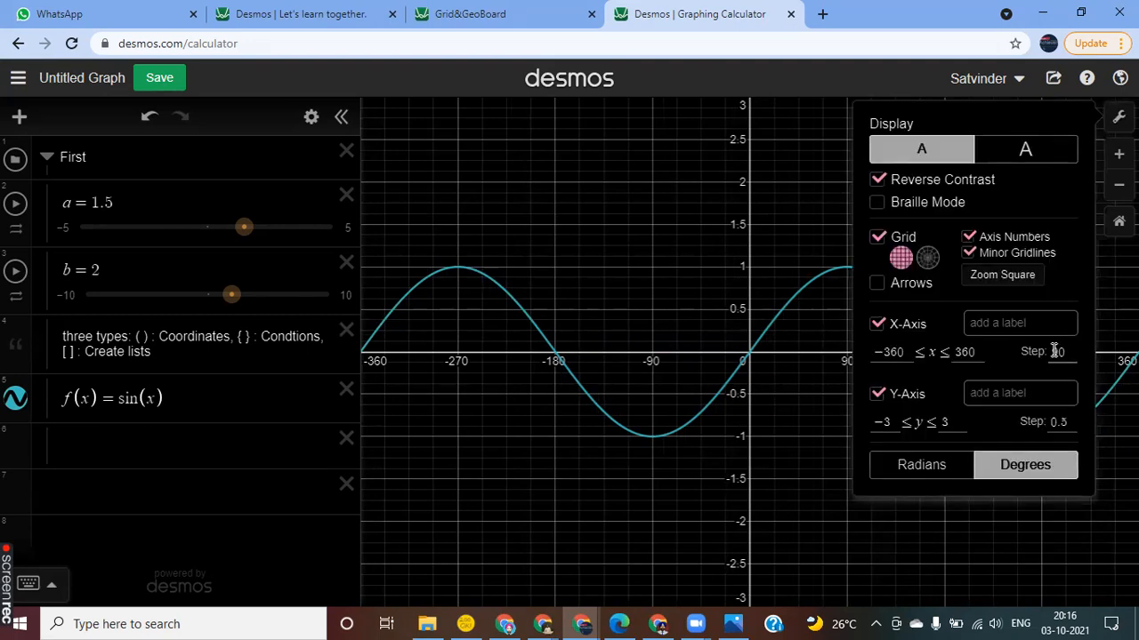
{"action": "left_click", "coordinate": [1013, 329]}
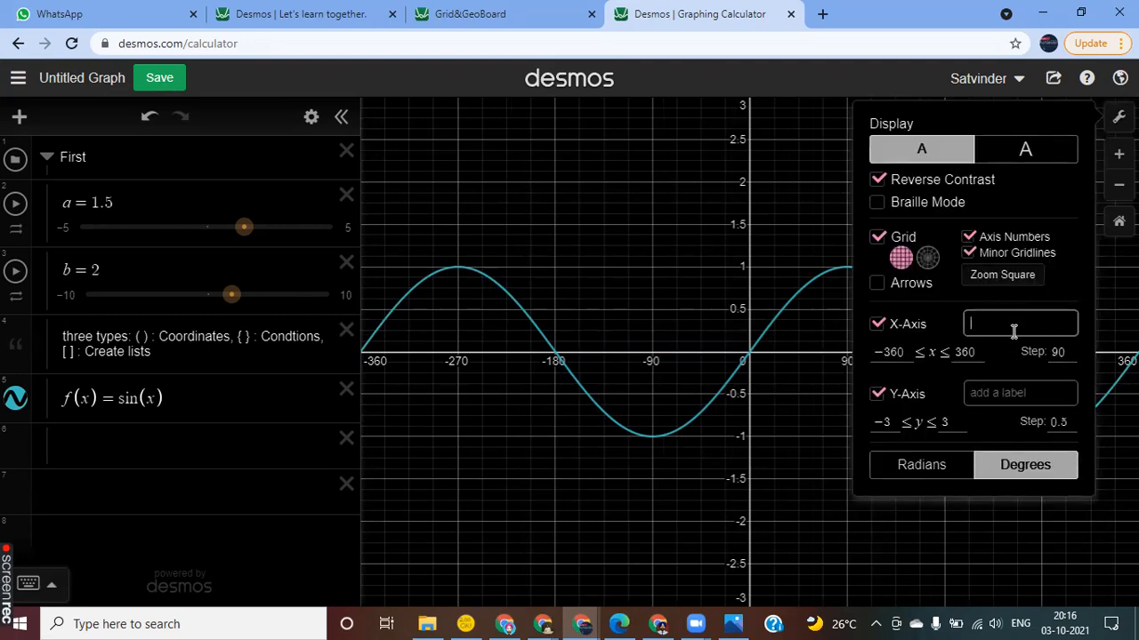
{"action": "type", "text": "degrees"}
{"action": "left_click", "coordinate": [921, 538]}
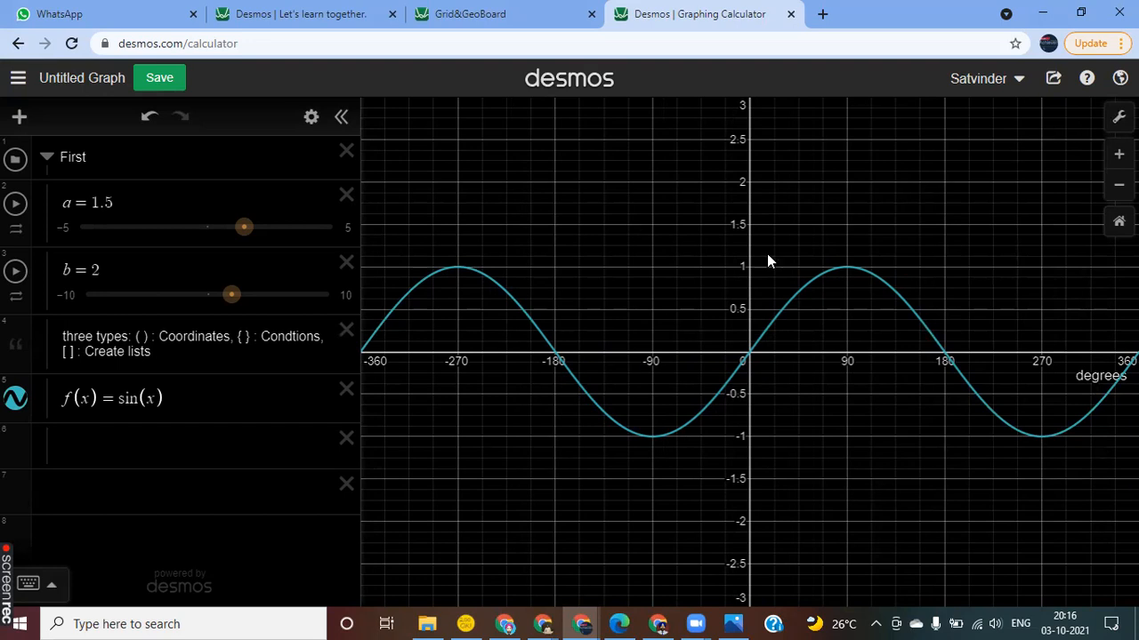
- Turn off Reverse Contrast in the graph settings to return to the light display
{"action": "left_click", "coordinate": [1114, 118]}
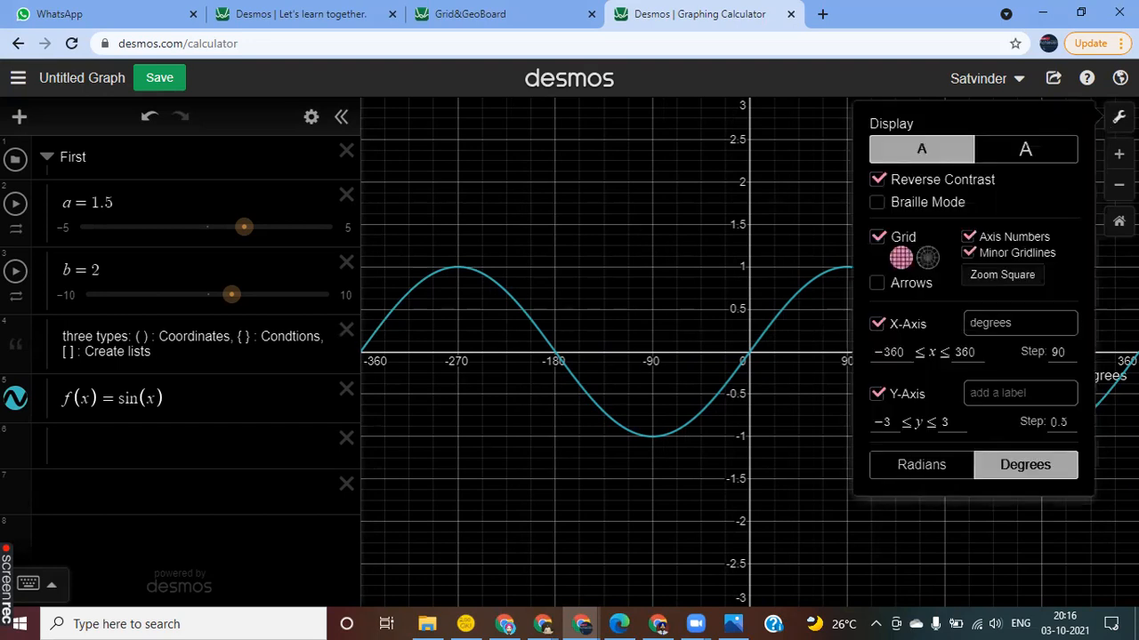
{"action": "left_click", "coordinate": [878, 182]}
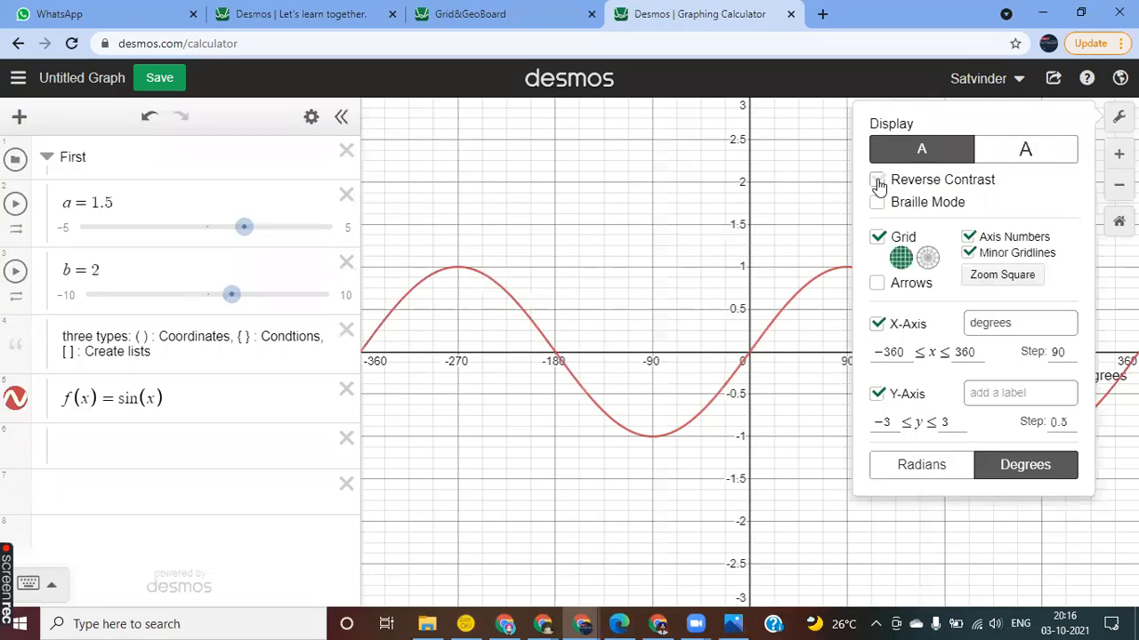
{"action": "left_click", "coordinate": [774, 420]}
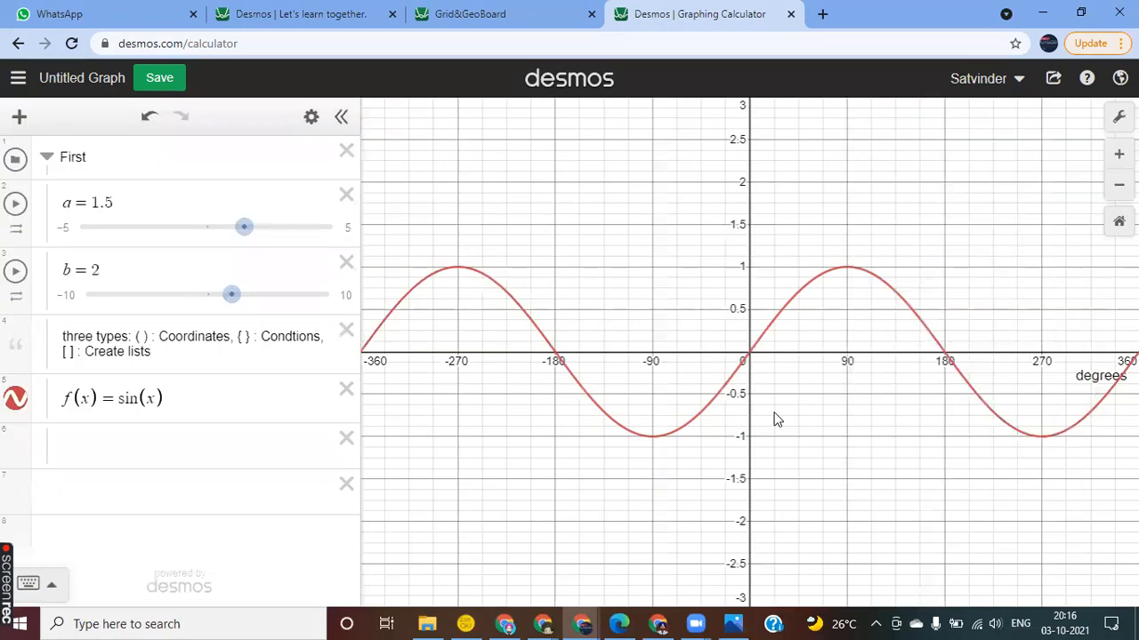
- Define the transformed function g(x) = a·f(x − b) in the empty line below f(x)
{"action": "left_click", "coordinate": [99, 440]}
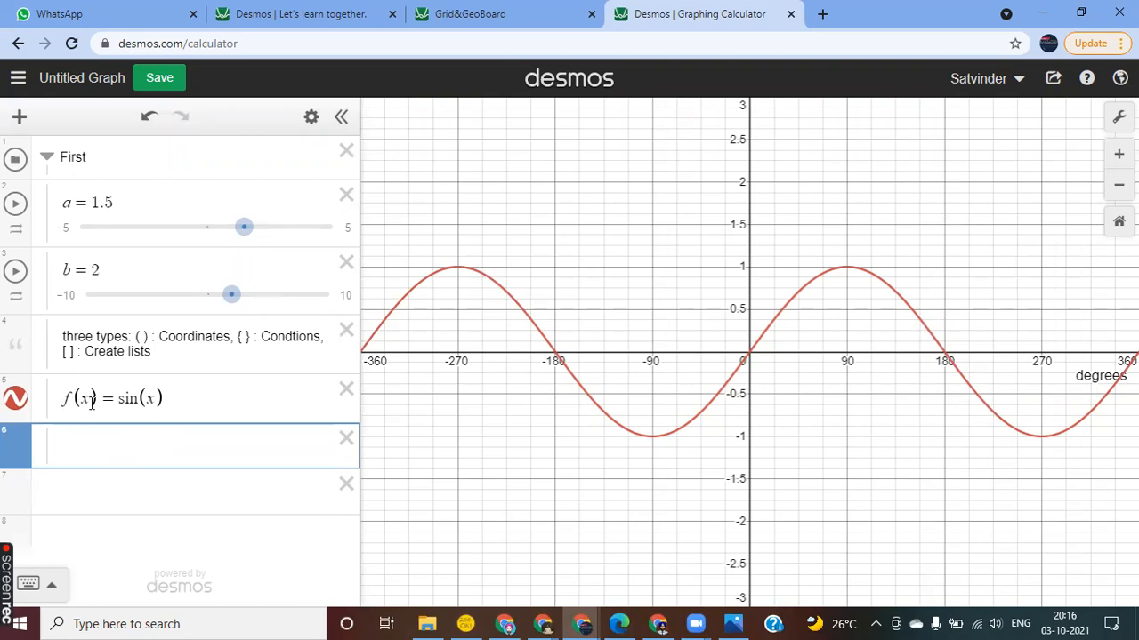
{"action": "type", "text": "g(x)"}
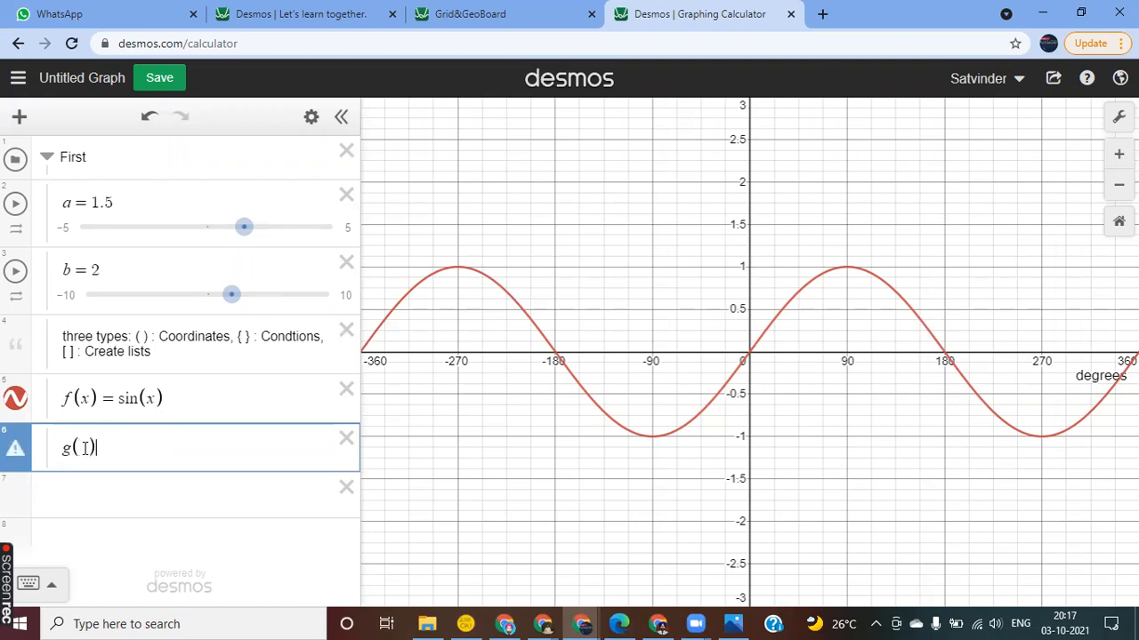
{"action": "type", "text": "=a"}
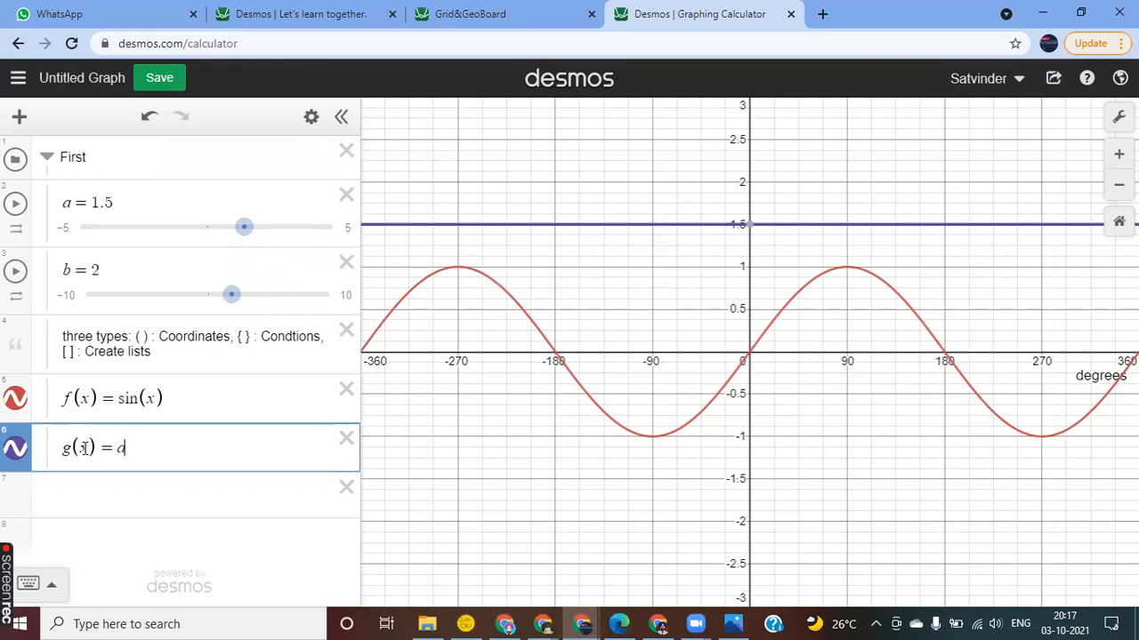
{"action": "type", "text": "*f()("}
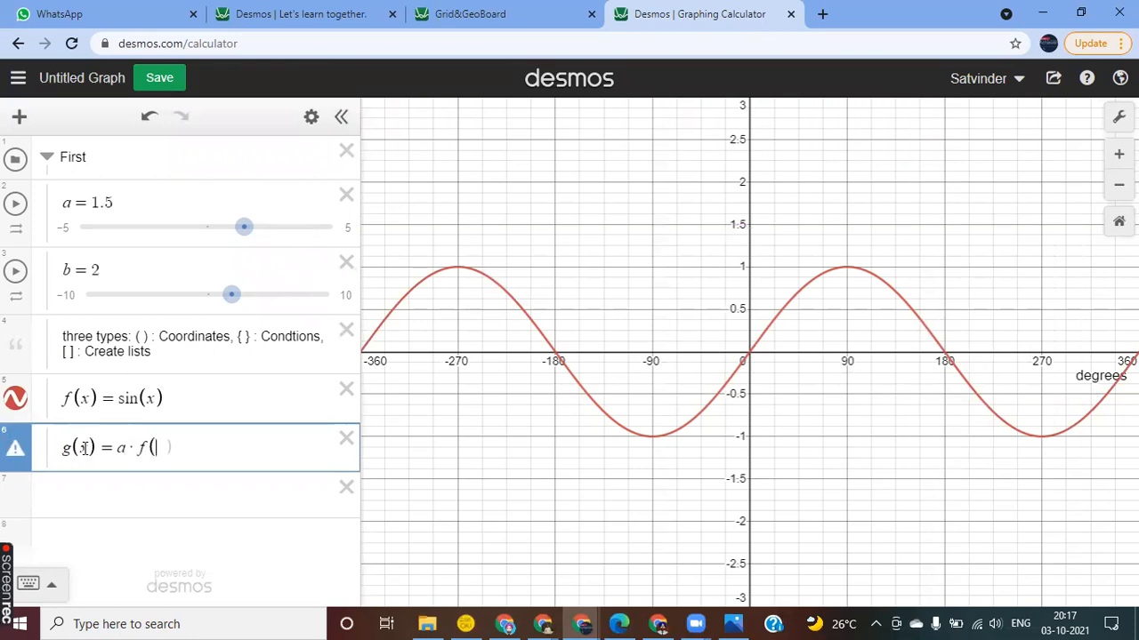
{"action": "key", "text": "BackSpace"}
{"action": "key", "text": "Left"}
{"action": "type", "text": "x-"}
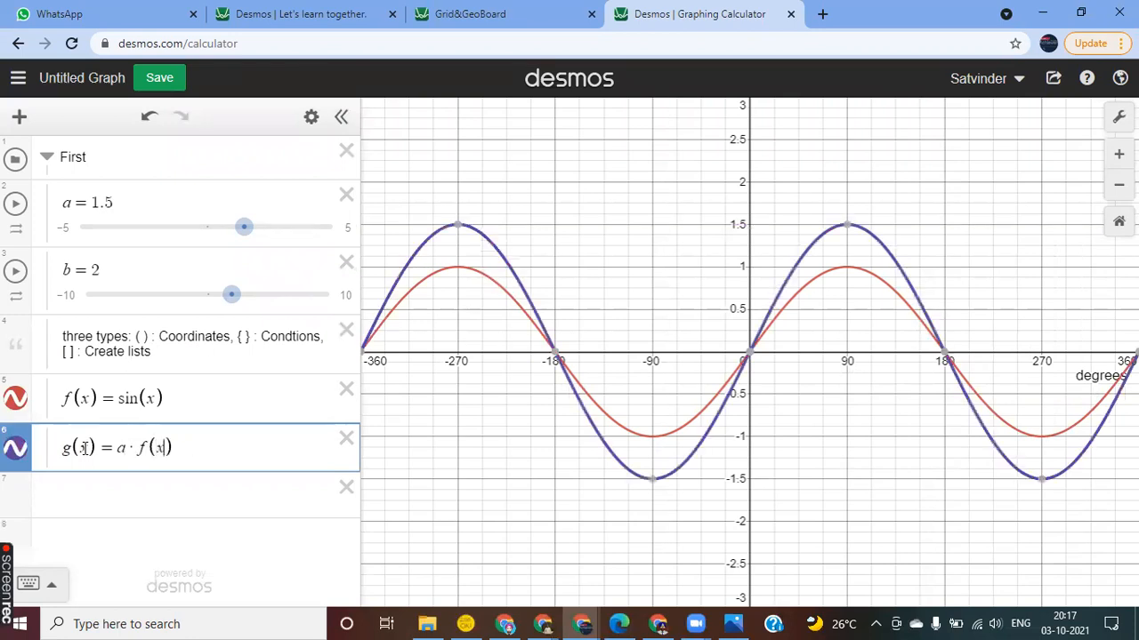
{"action": "type", "text": "b"}
{"action": "key", "text": "Return"}
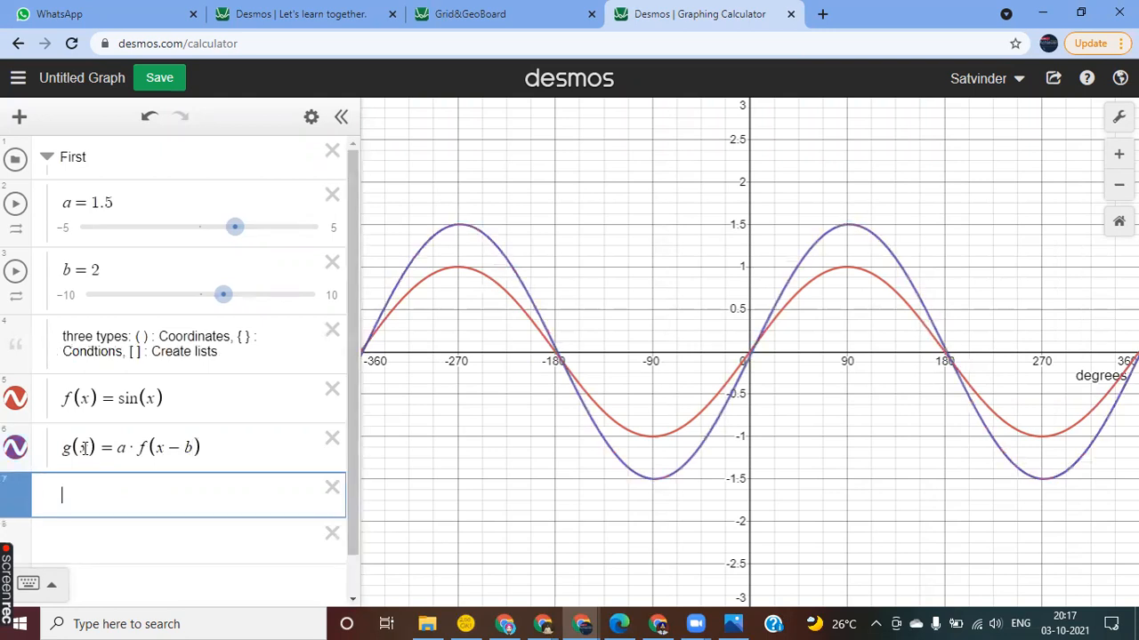
- Set the b slider's range from −180 to 180 with a step of 10
{"action": "left_click", "coordinate": [150, 274]}
{"action": "left_click", "coordinate": [89, 299]}
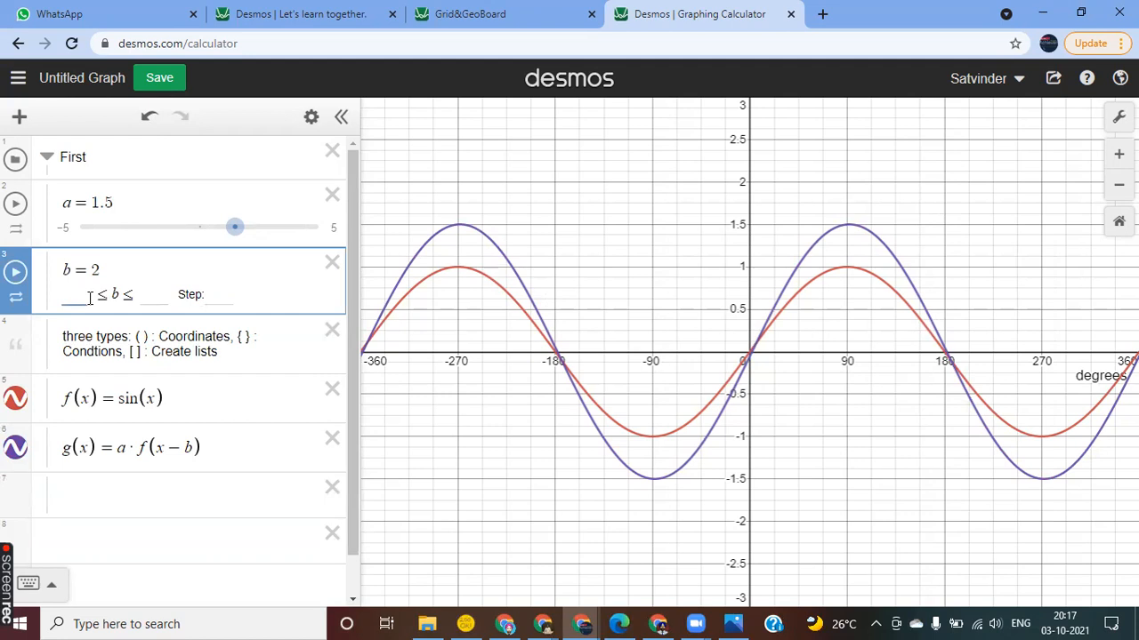
{"action": "type", "text": "-180"}
{"action": "left_click", "coordinate": [169, 296]}
{"action": "type", "text": "180"}
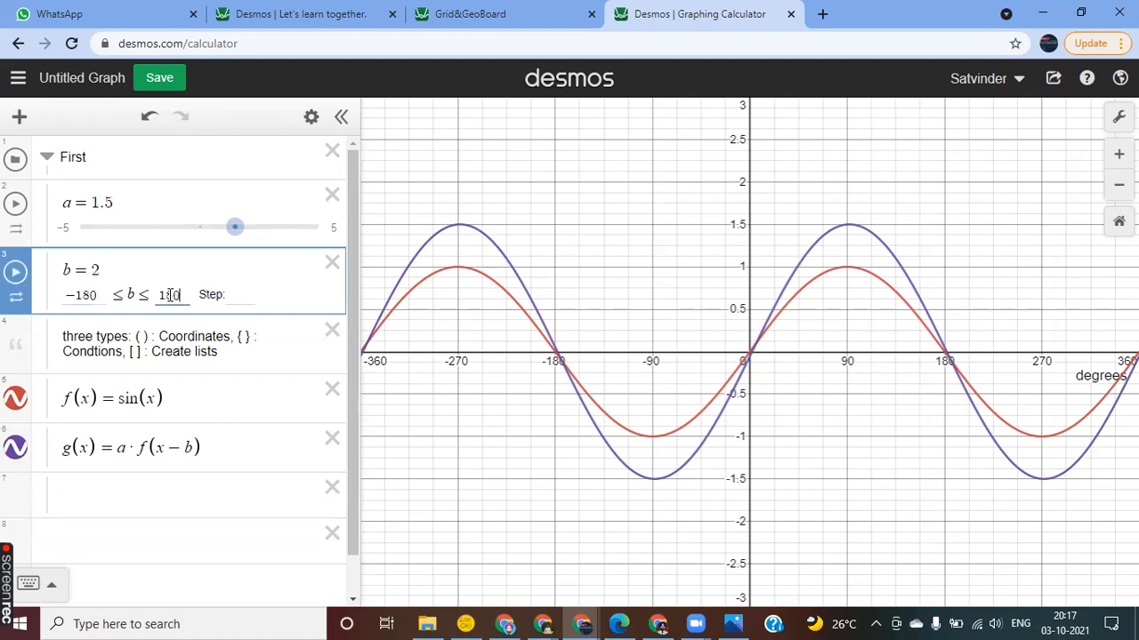
{"action": "left_click", "coordinate": [248, 298]}
{"action": "type", "text": "10"}
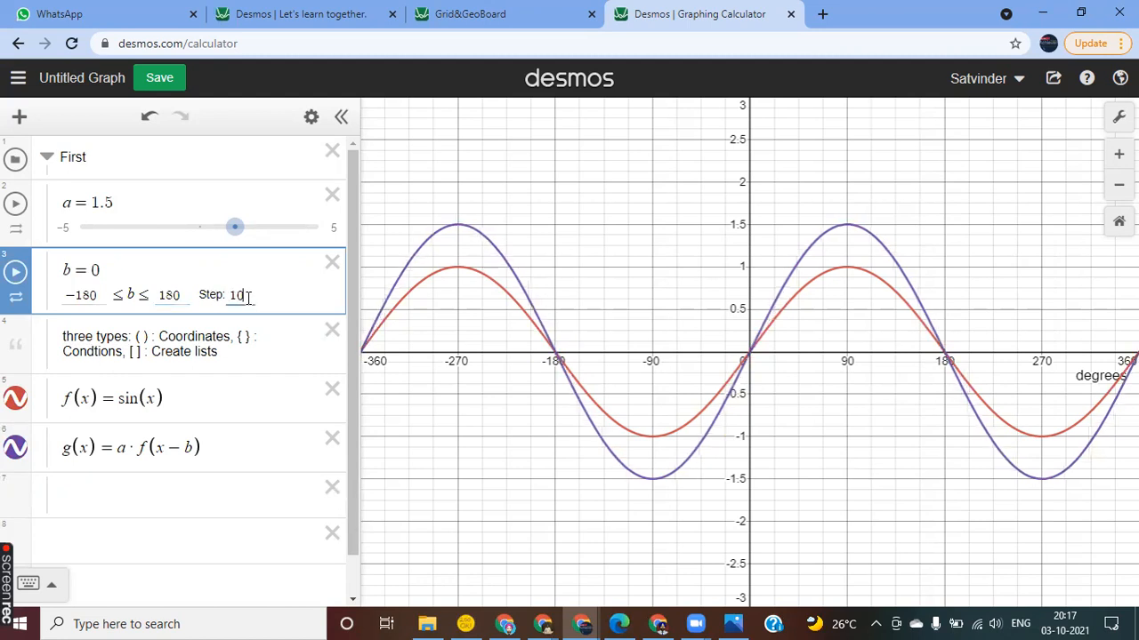
{"action": "left_click", "coordinate": [153, 485]}
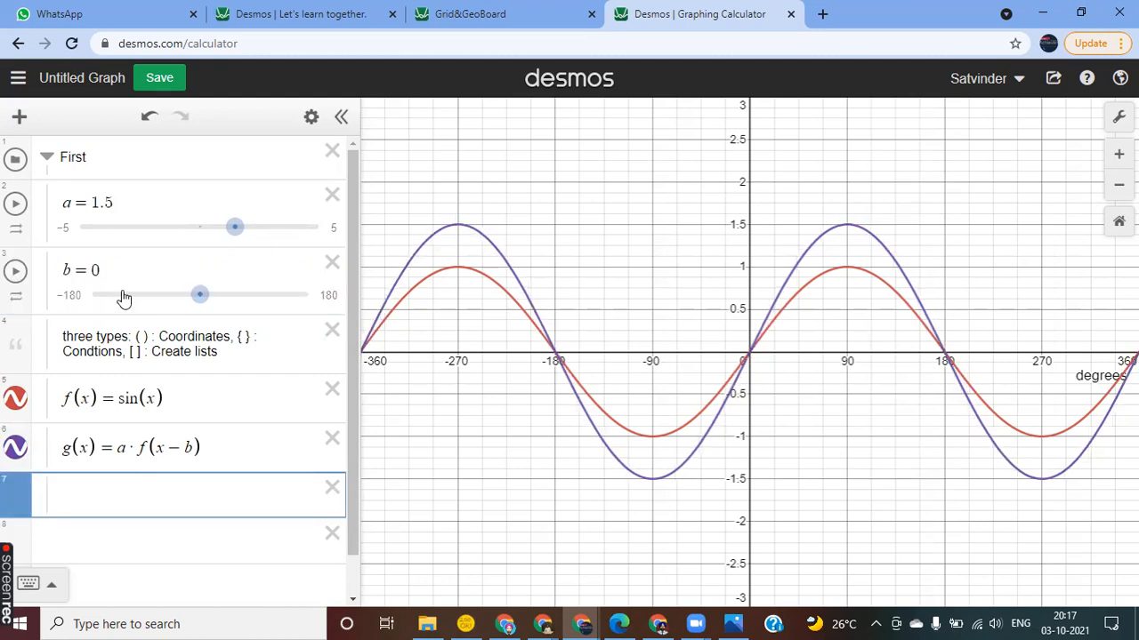
- Animate the b slider, then set a to 1 and b to 60 with their sliders
{"action": "left_click", "coordinate": [15, 272]}
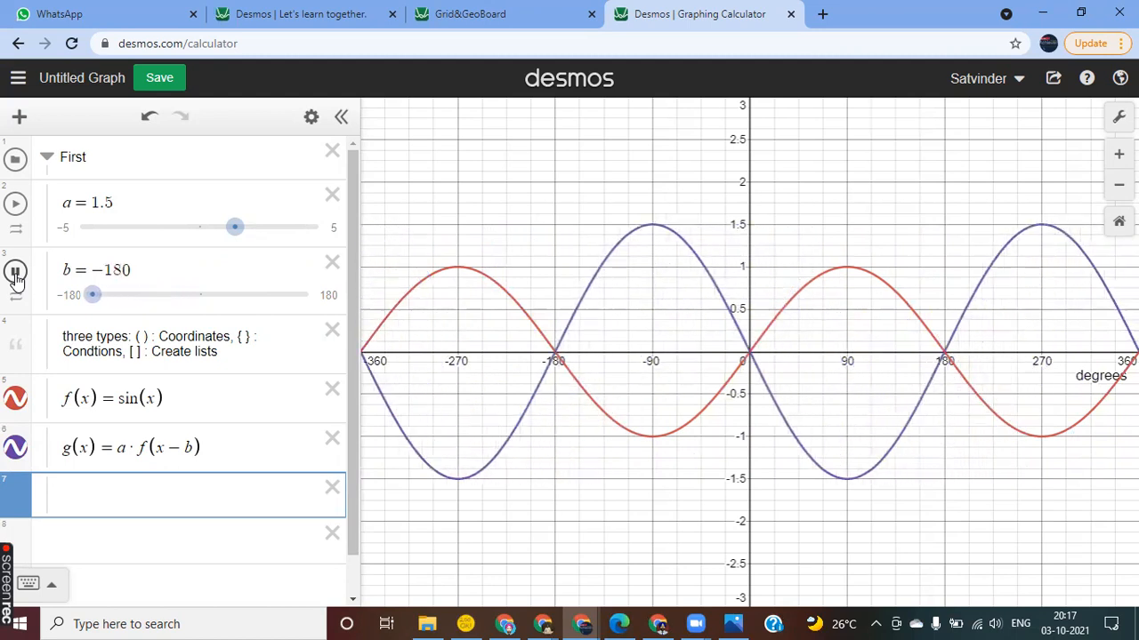
{"action": "left_click_drag", "start_coordinate": [223, 297], "coordinate": [191, 300]}
{"action": "left_click_drag", "start_coordinate": [234, 233], "coordinate": [220, 240]}
{"action": "left_click_drag", "start_coordinate": [188, 301], "coordinate": [236, 306]}
{"action": "left_click", "coordinate": [620, 122]}
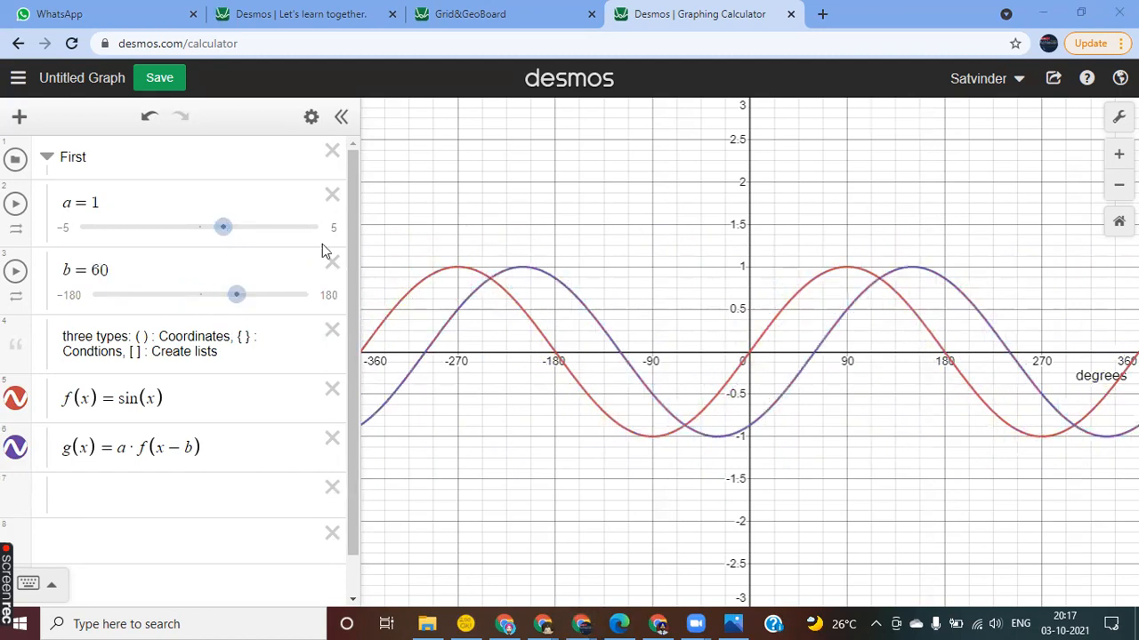
- Restrict f(x) = sin(x) to the domain {−360 ≤ x ≤ 360}
{"action": "left_click", "coordinate": [193, 405]}
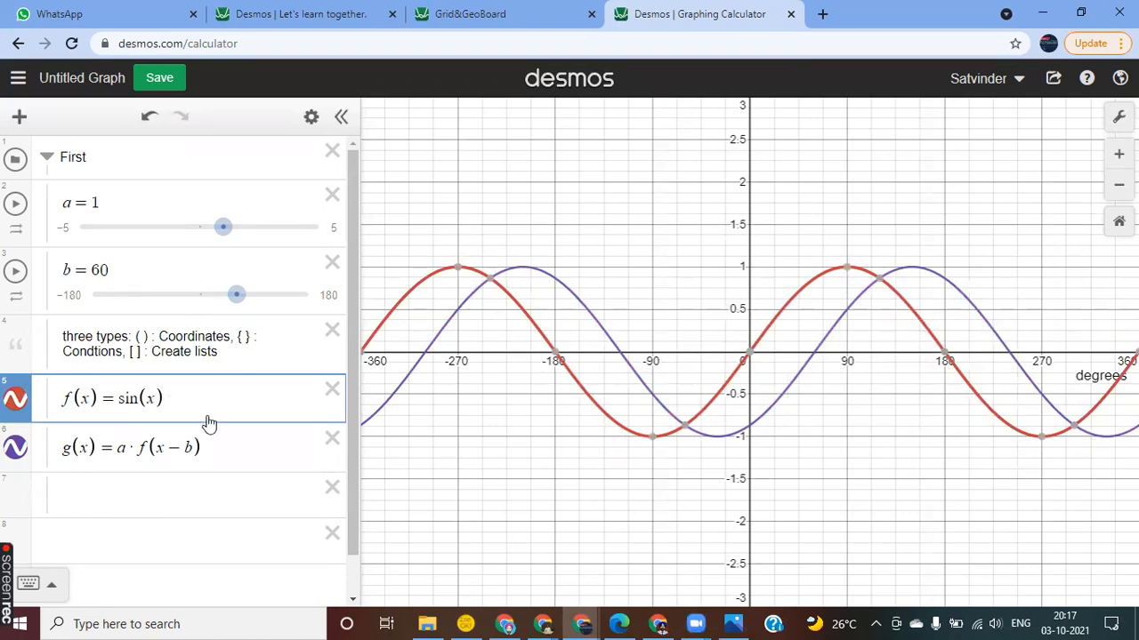
{"action": "type", "text": "["}
{"action": "key", "text": "BackSpace"}
{"action": "type", "text": "{"}
{"action": "type", "text": "-3"}
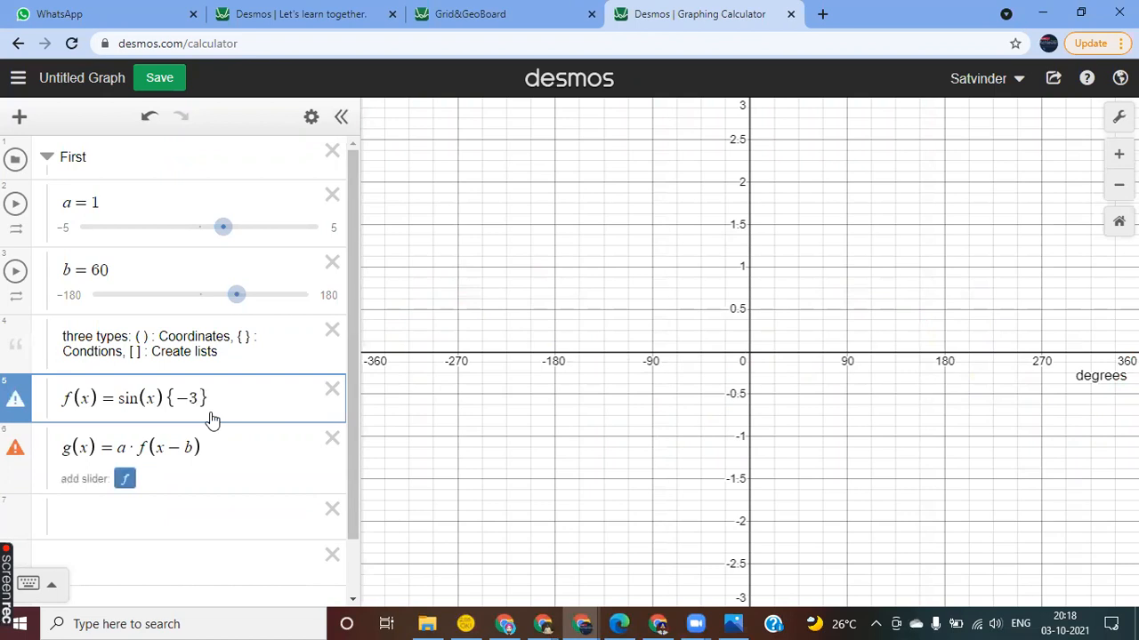
{"action": "type", "text": "6"}
{"action": "type", "text": "0"}
{"action": "type", "text": "<"}
{"action": "type", "text": "x<="}
{"action": "type", "text": "360"}
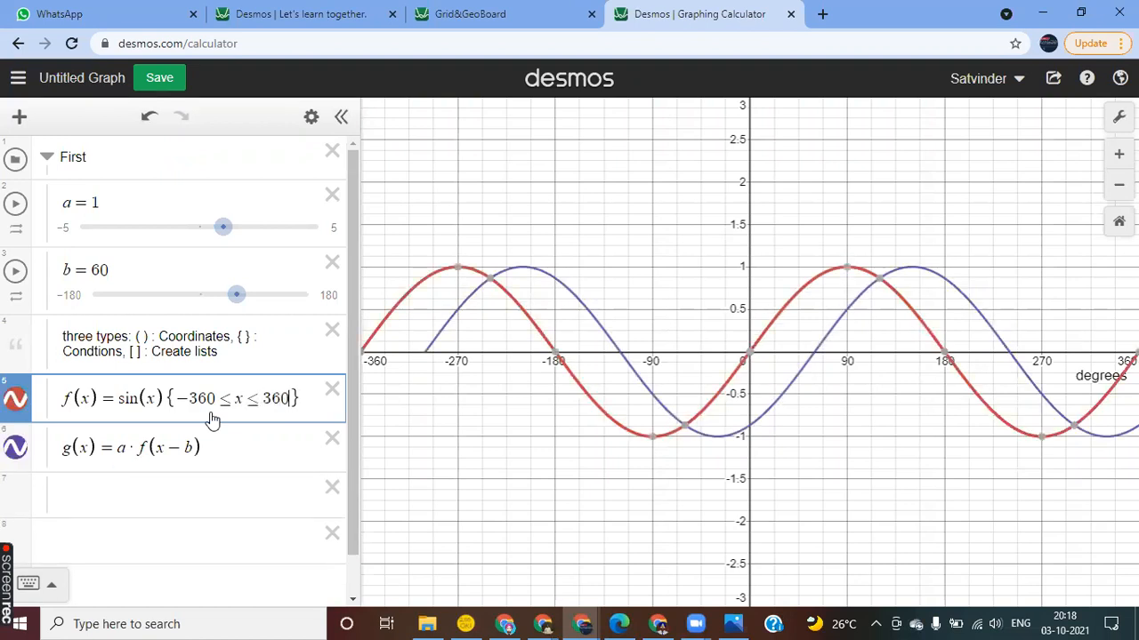
{"action": "left_click", "coordinate": [187, 504]}
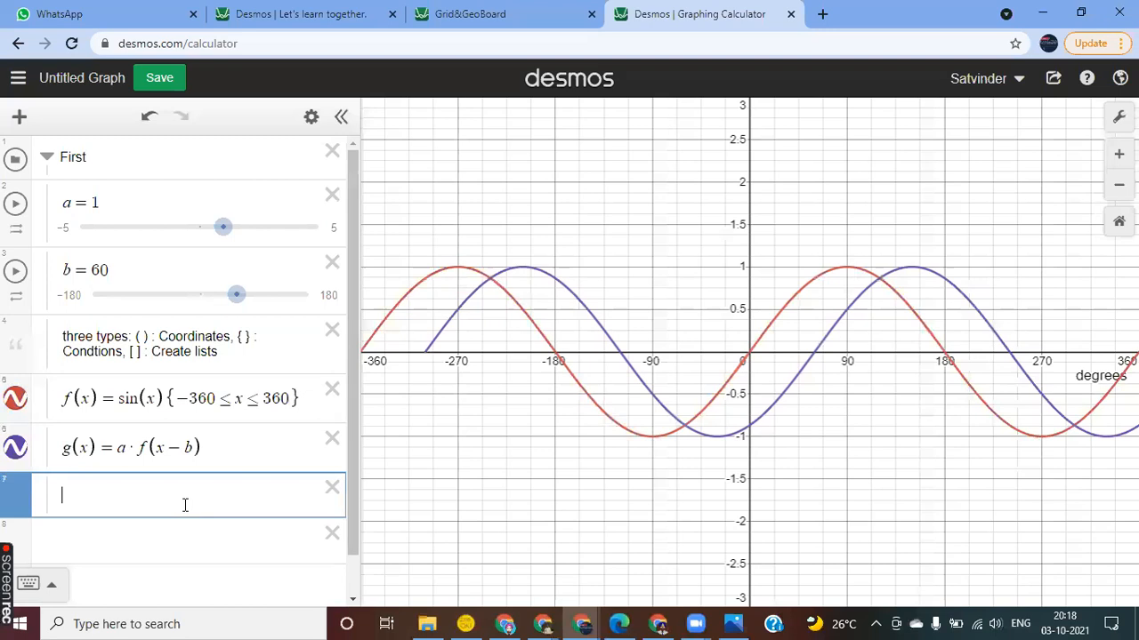
- Hide the expression list and set the x-axis minimum to −500 in the graph settings
{"action": "left_click", "coordinate": [343, 118]}
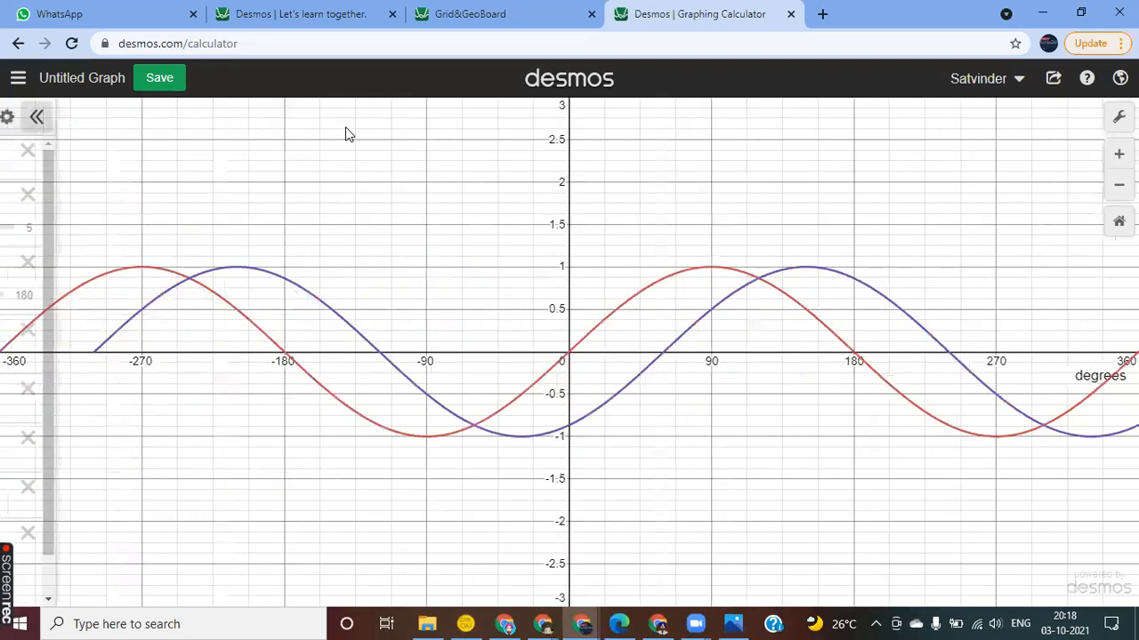
{"action": "left_click_drag", "start_coordinate": [403, 424], "coordinate": [440, 407]}
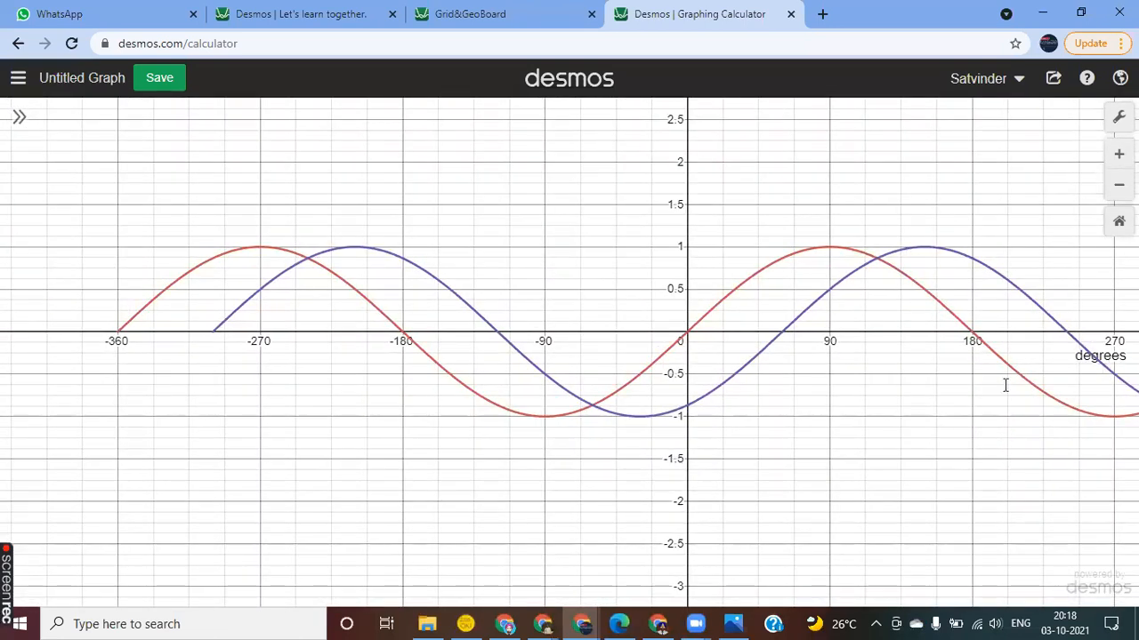
{"action": "left_click", "coordinate": [1119, 117]}
{"action": "left_click", "coordinate": [911, 354]}
{"action": "key", "text": "BackSpace"}
{"action": "key", "text": "BackSpace"}
{"action": "key", "text": "BackSpace"}
{"action": "key", "text": "BackSpace"}
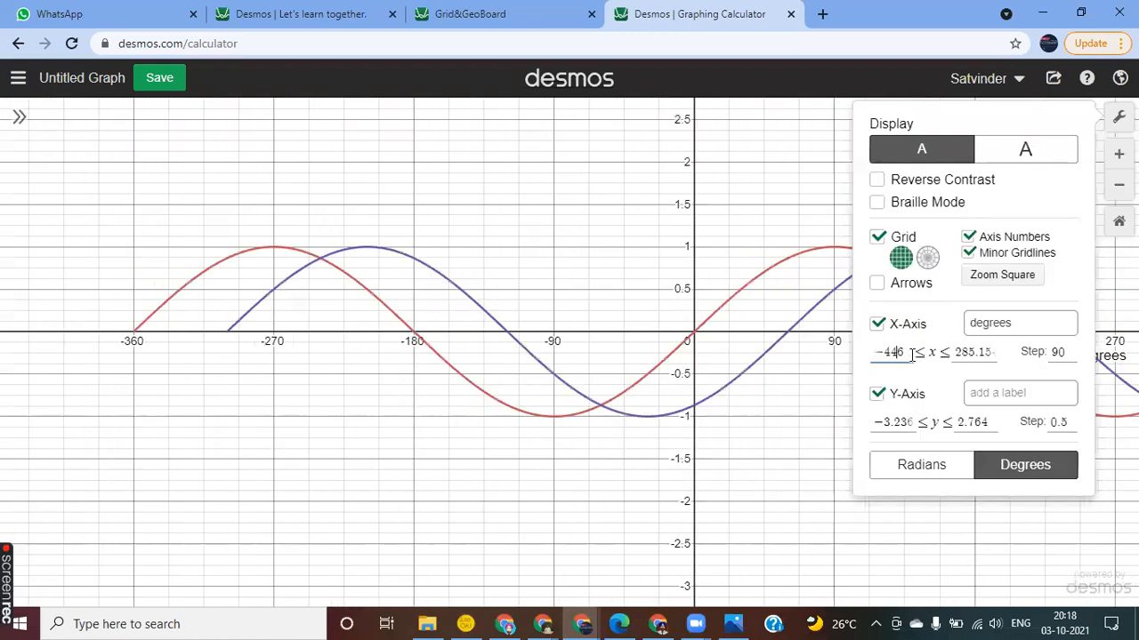
{"action": "key", "text": "BackSpace"}
{"action": "key", "text": "BackSpace"}
{"action": "key", "text": "BackSpace"}
{"action": "type", "text": "500"}
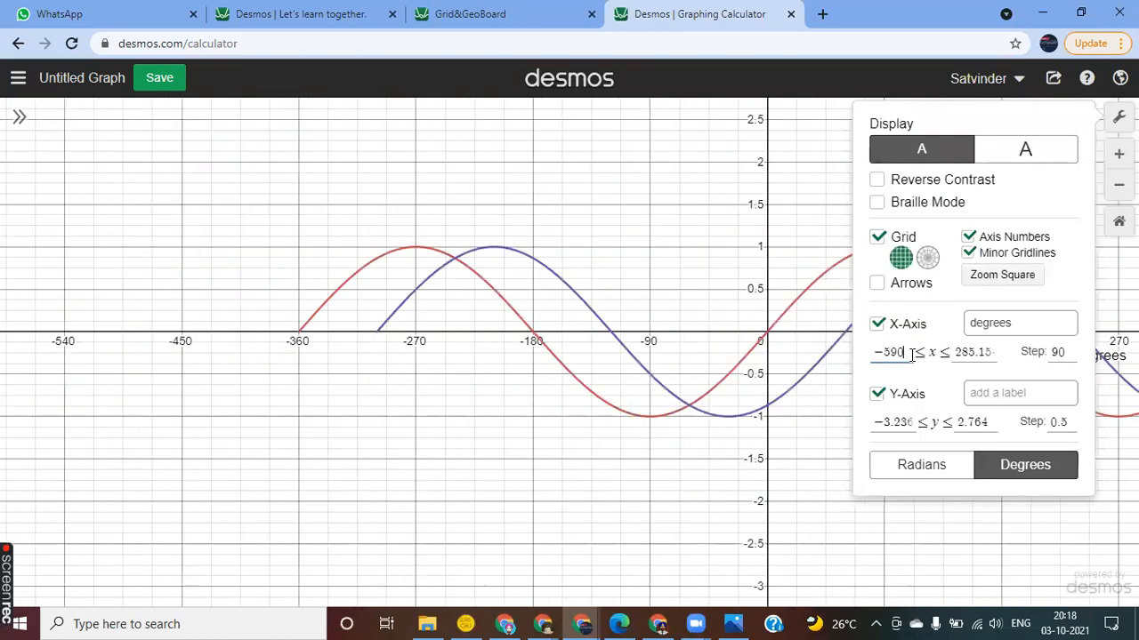
{"action": "key", "text": "BackSpace"}
{"action": "key", "text": "BackSpace"}
{"action": "type", "text": "00"}
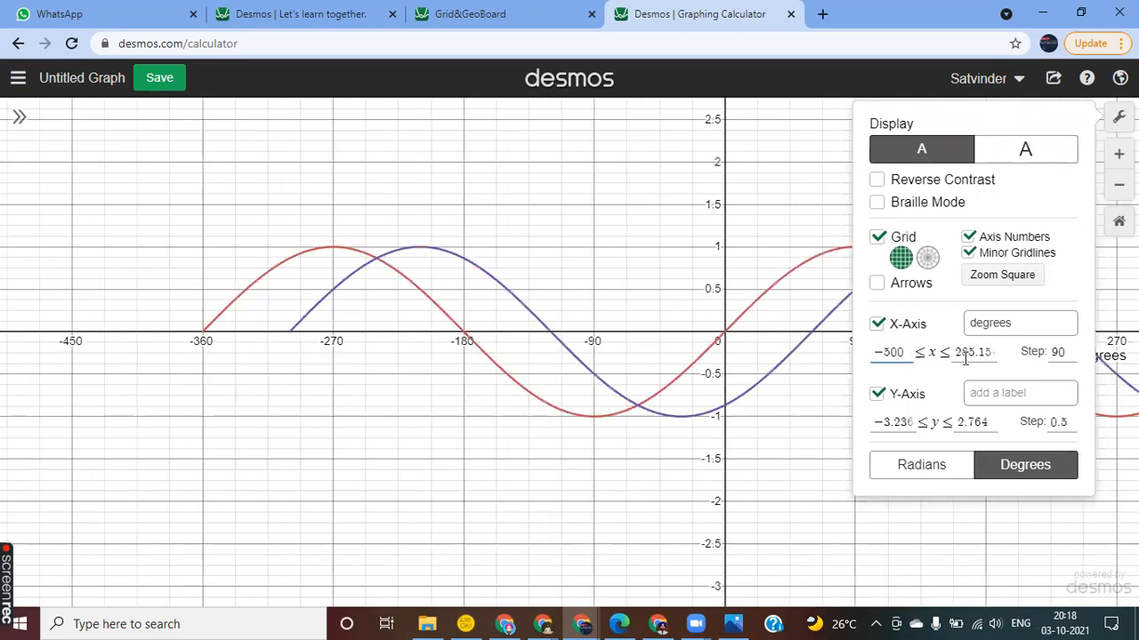
- Set the x-axis maximum to 500 and close the graph settings
{"action": "left_click", "coordinate": [996, 352]}
{"action": "key", "text": "BackSpace"}
{"action": "key", "text": "BackSpace"}
{"action": "key", "text": "BackSpace"}
{"action": "key", "text": "BackSpace"}
{"action": "key", "text": "BackSpace"}
{"action": "key", "text": "BackSpace"}
{"action": "key", "text": "BackSpace"}
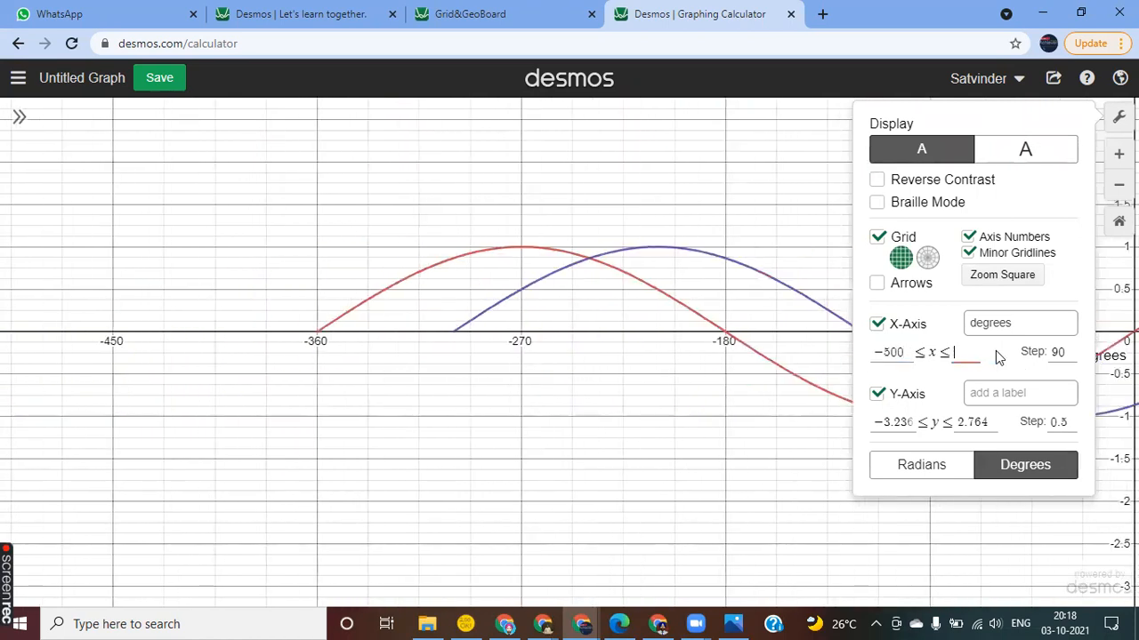
{"action": "type", "text": "300"}
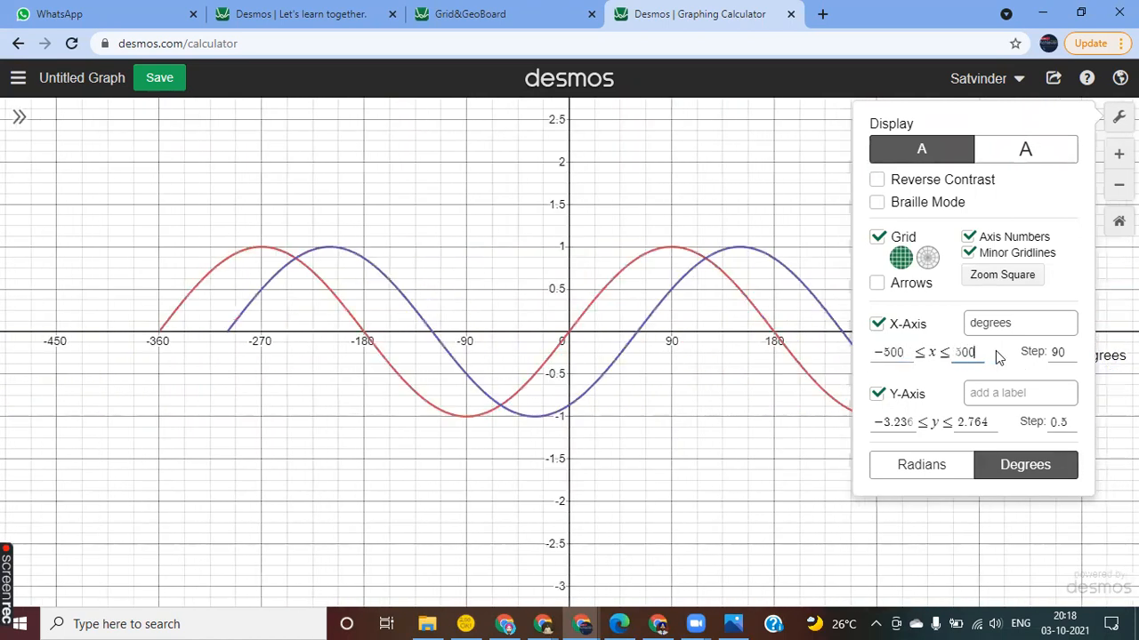
{"action": "left_click", "coordinate": [775, 454]}
{"action": "left_click_drag", "start_coordinate": [708, 457], "coordinate": [738, 465]}
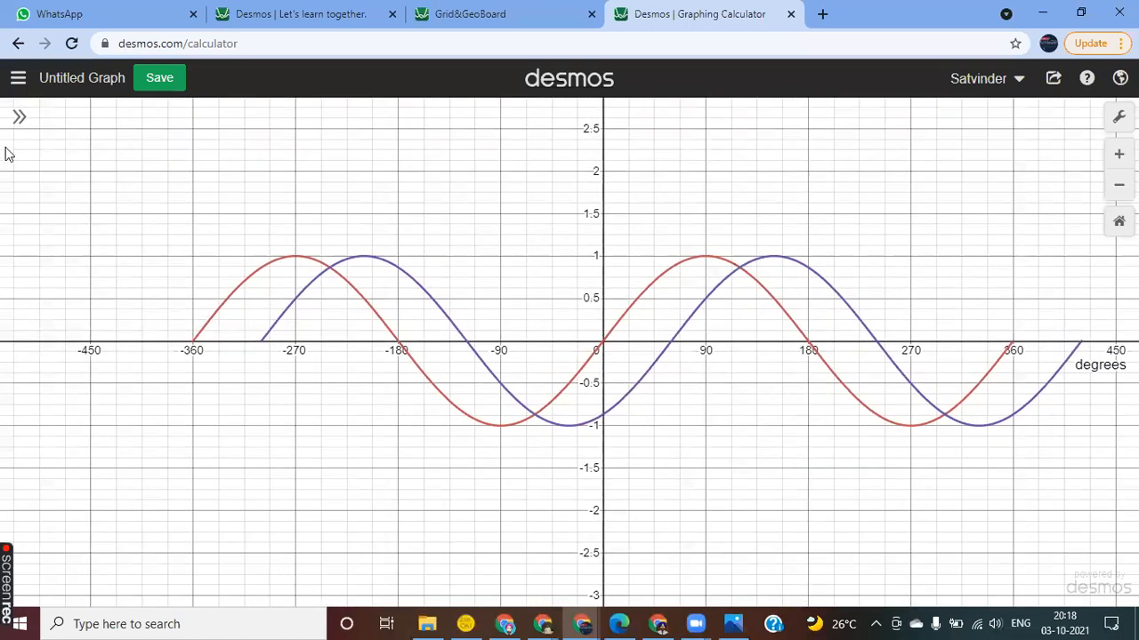
- Show the expression list again at a narrower width and animate the b slider
{"action": "left_click", "coordinate": [18, 116]}
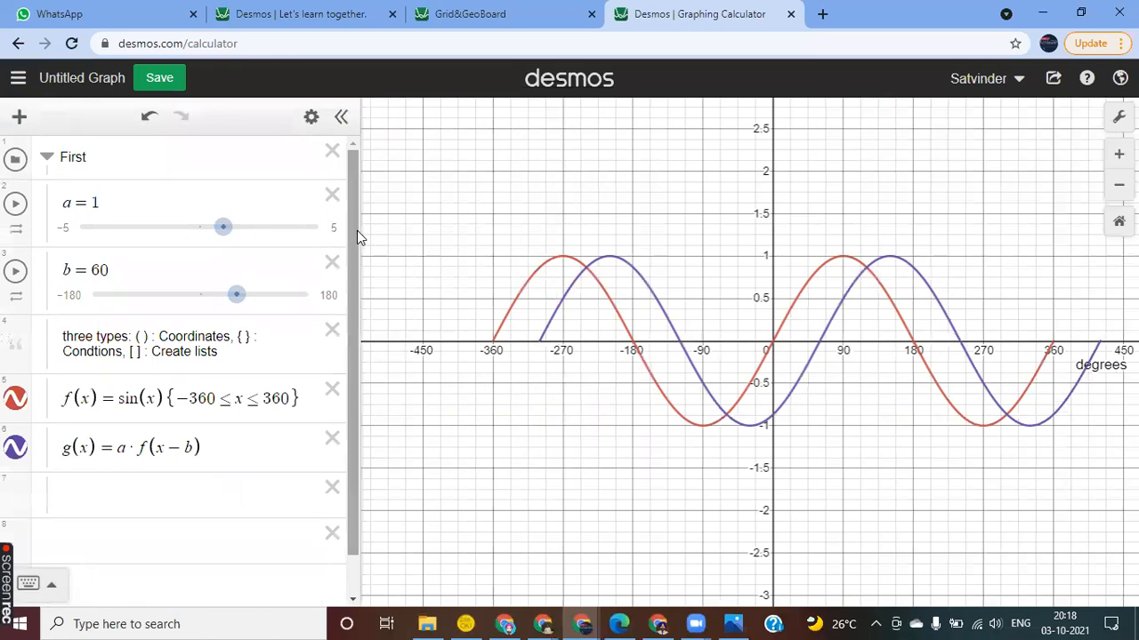
{"action": "left_click_drag", "start_coordinate": [356, 231], "coordinate": [227, 233]}
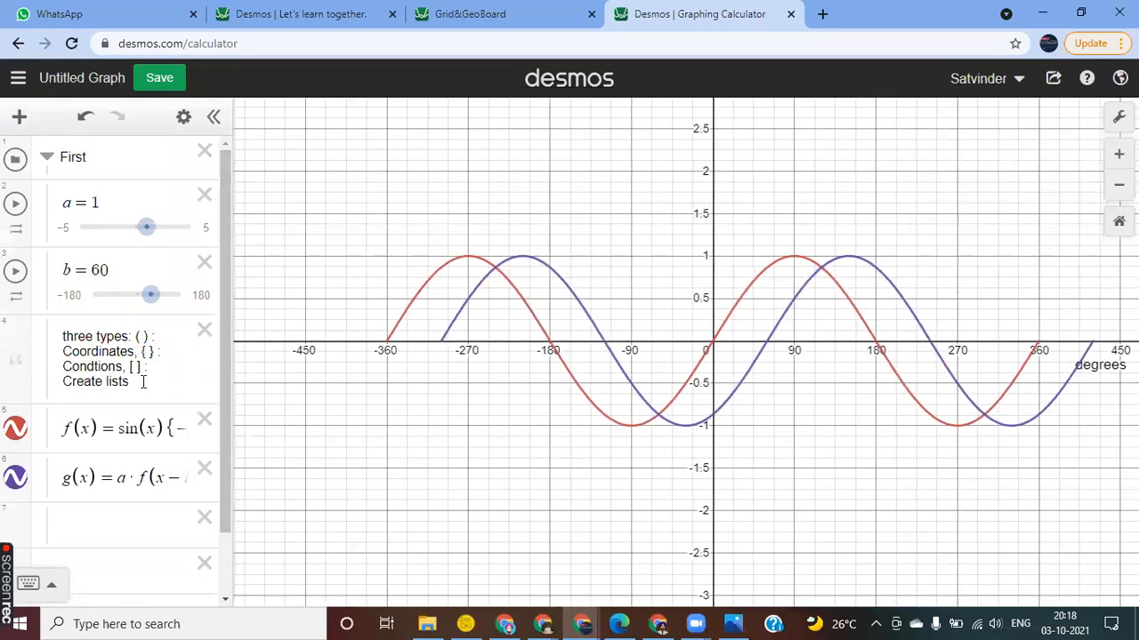
{"action": "left_click", "coordinate": [16, 271]}
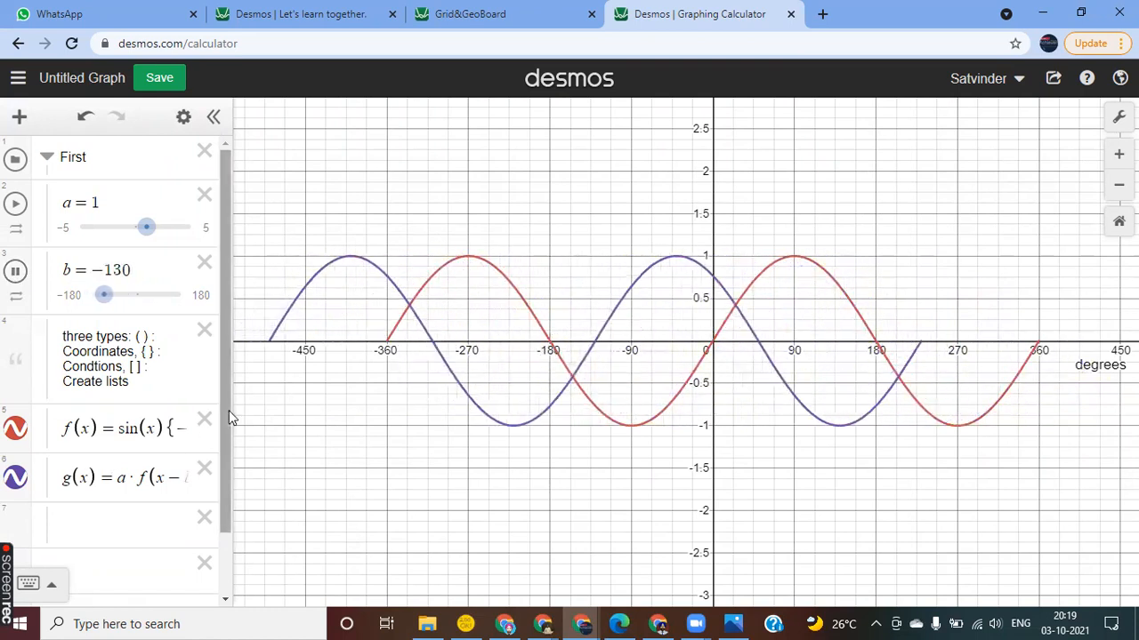
{"action": "left_click_drag", "start_coordinate": [233, 391], "coordinate": [288, 385]}
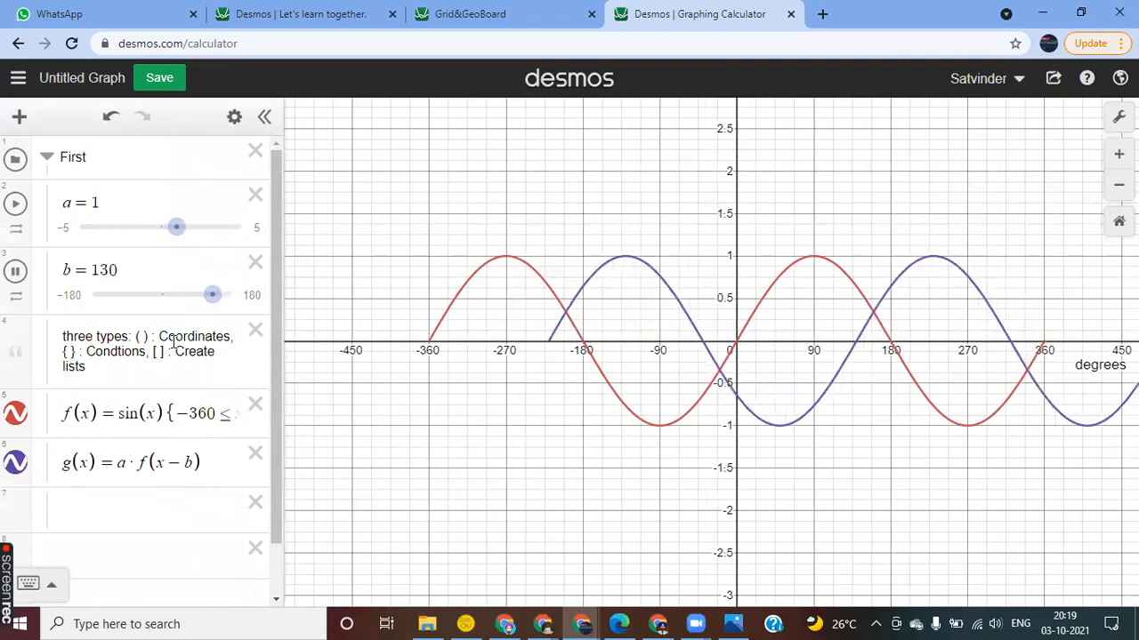
- Highlight the square brackets in the note and stop the b slider animation at −60
{"action": "left_click_drag", "start_coordinate": [149, 353], "coordinate": [168, 354]}
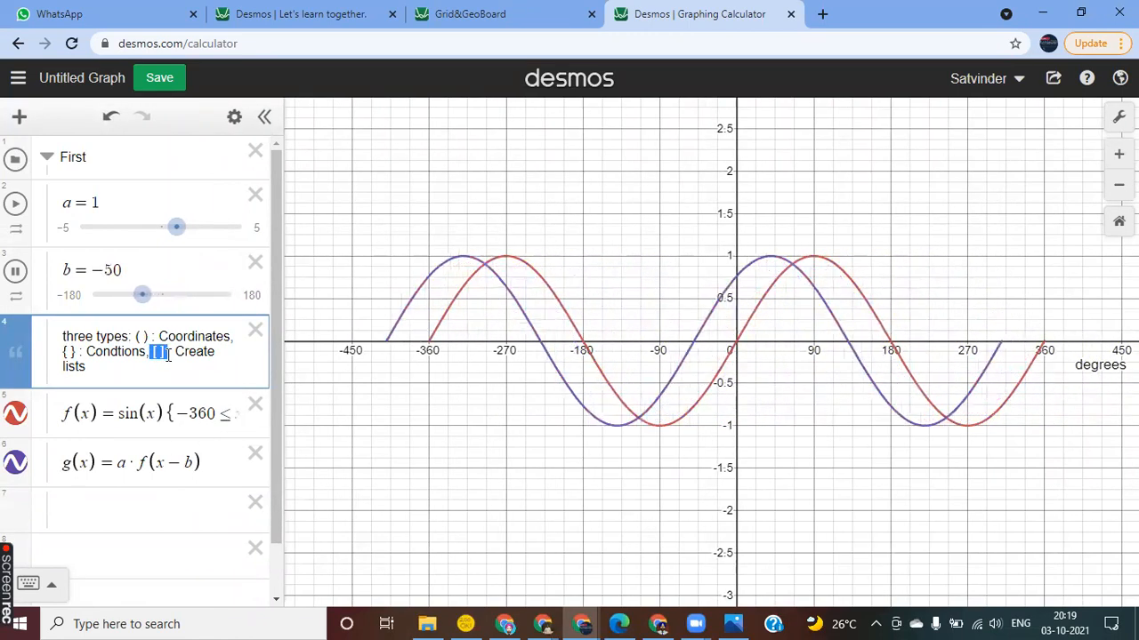
{"action": "left_click", "coordinate": [112, 514]}
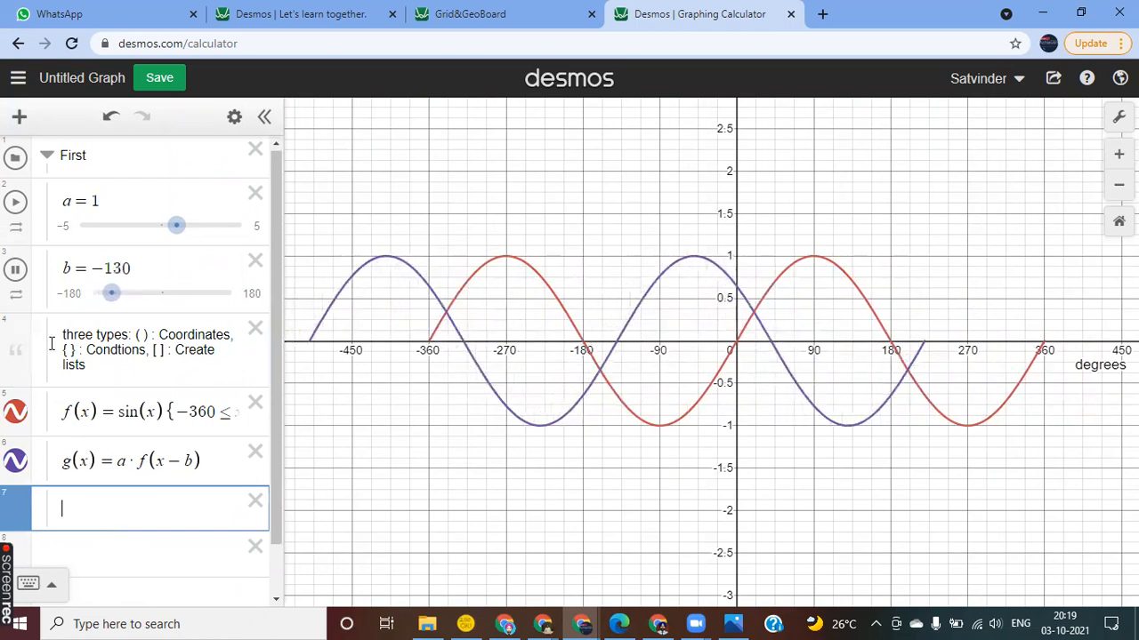
{"action": "left_click", "coordinate": [15, 269]}
{"action": "mouse_move", "coordinate": [176, 229]}
{"action": "left_mouse_down"}
{"action": "mouse_move", "coordinate": [166, 229]}
{"action": "mouse_move", "coordinate": [189, 229]}
{"action": "mouse_move", "coordinate": [176, 233]}
{"action": "left_mouse_up"}
{"action": "left_click", "coordinate": [105, 505]}
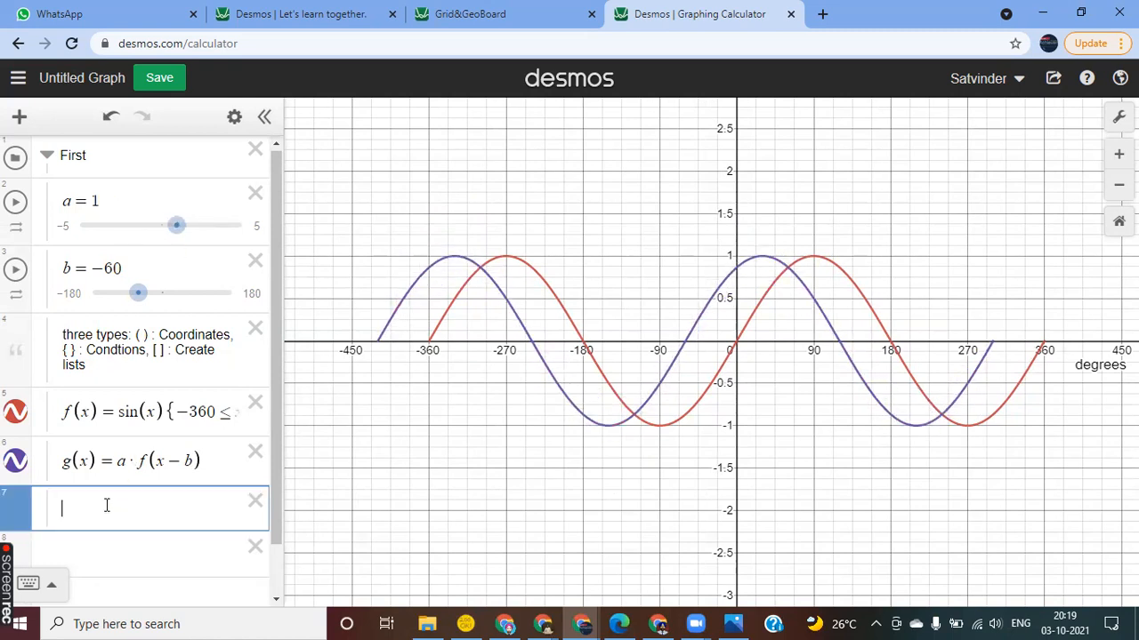
- Define the list l = [−360,−350,...360] in the empty expression below g(x)
{"action": "left_click", "coordinate": [154, 354]}
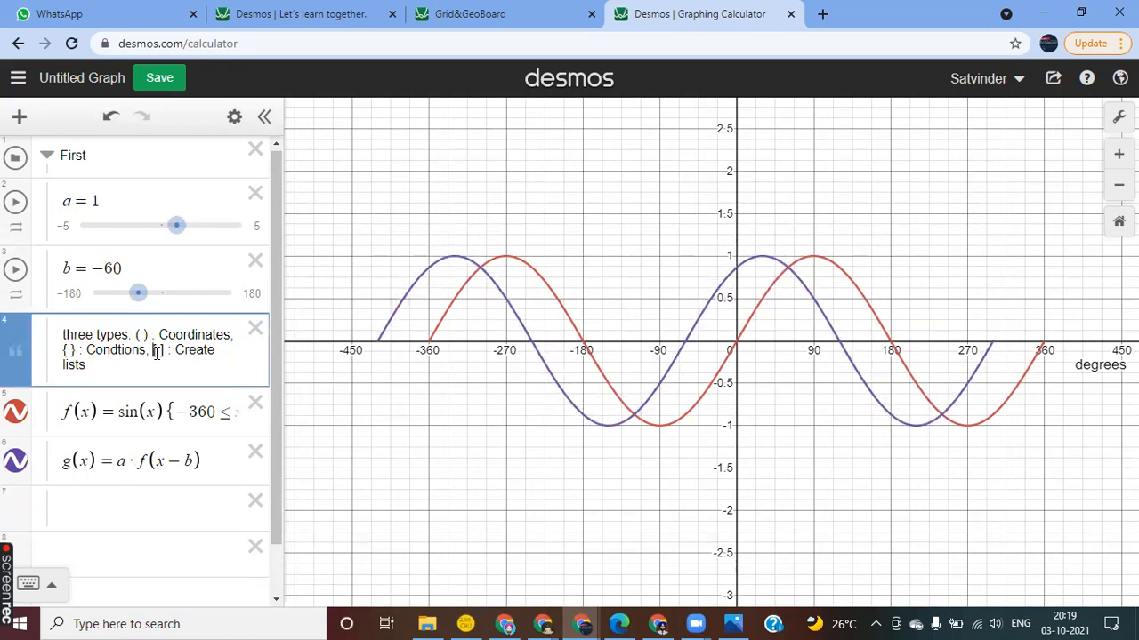
{"action": "left_click", "coordinate": [77, 513]}
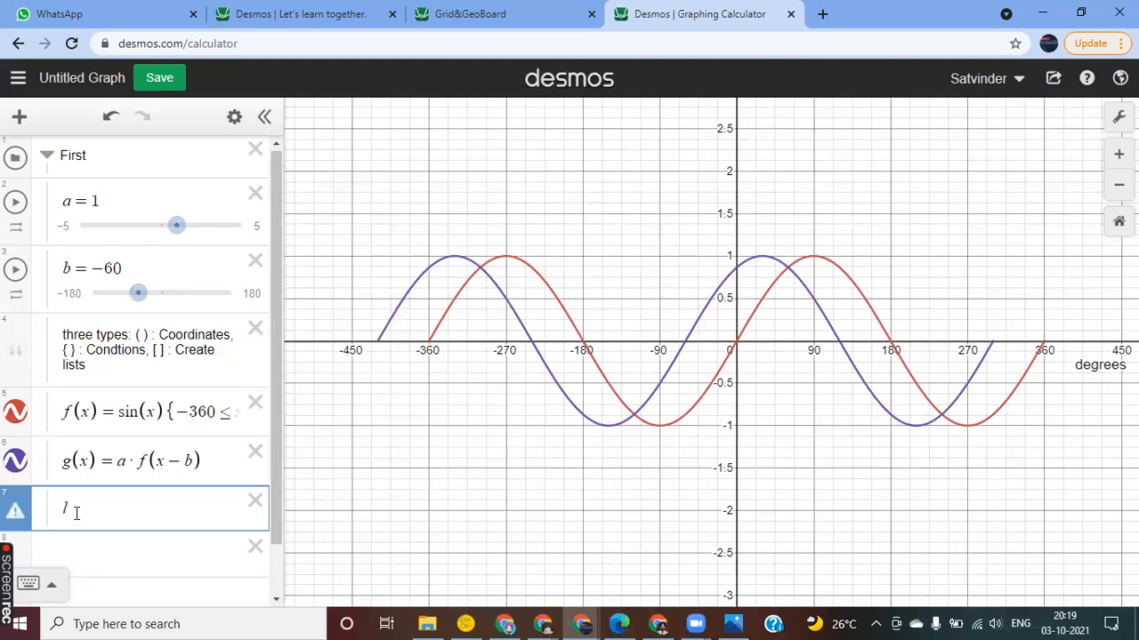
{"action": "type", "text": "["}
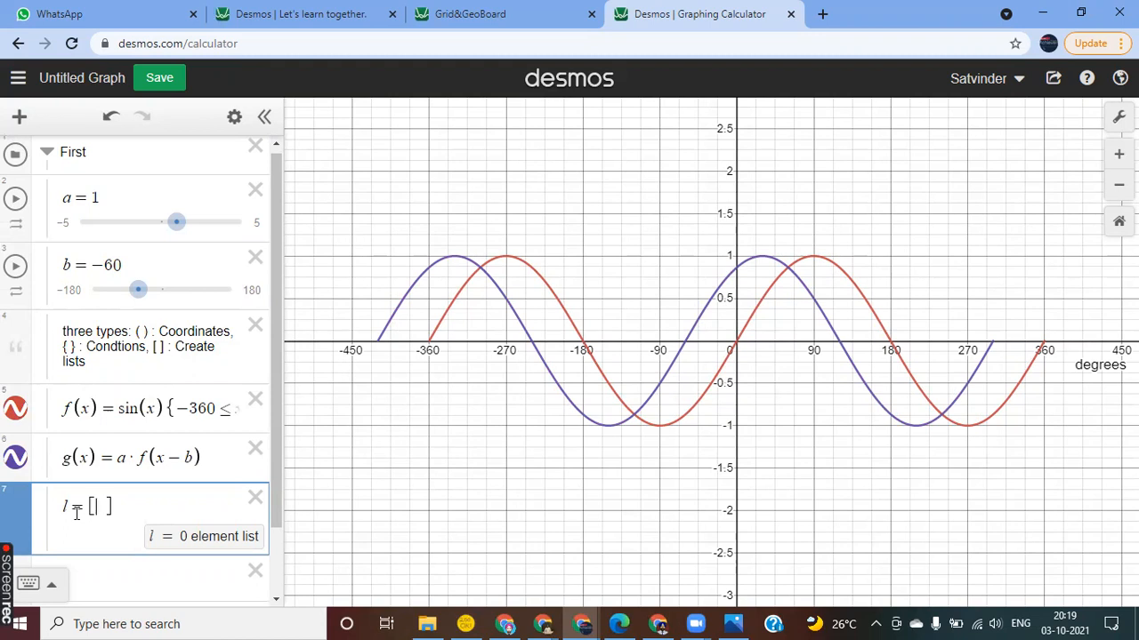
{"action": "type", "text": "-3"}
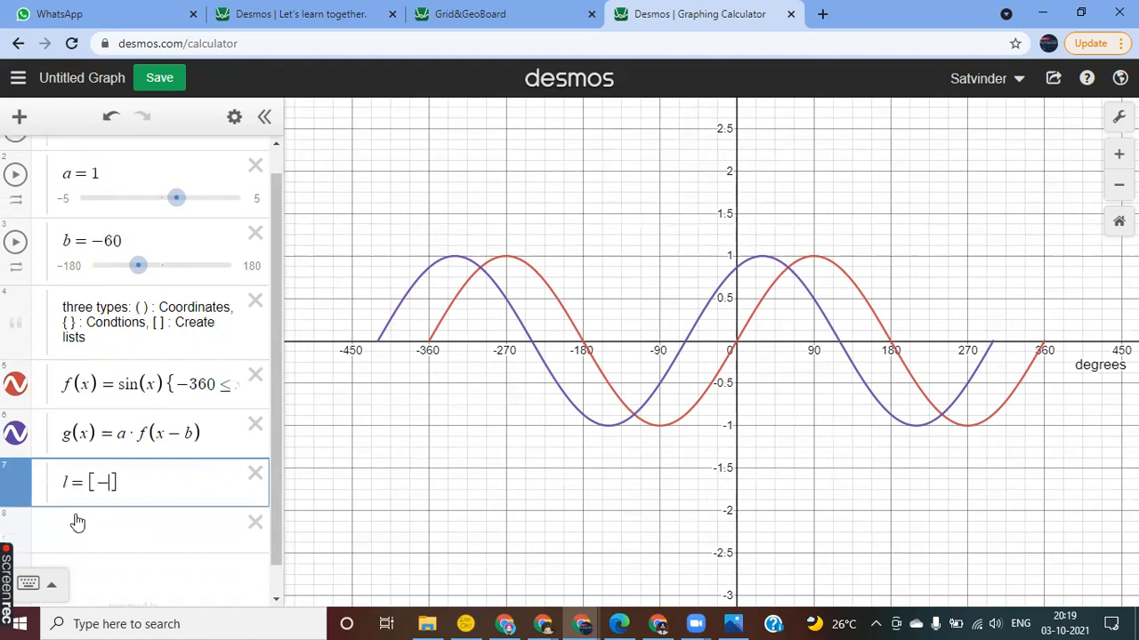
{"action": "type", "text": "60"}
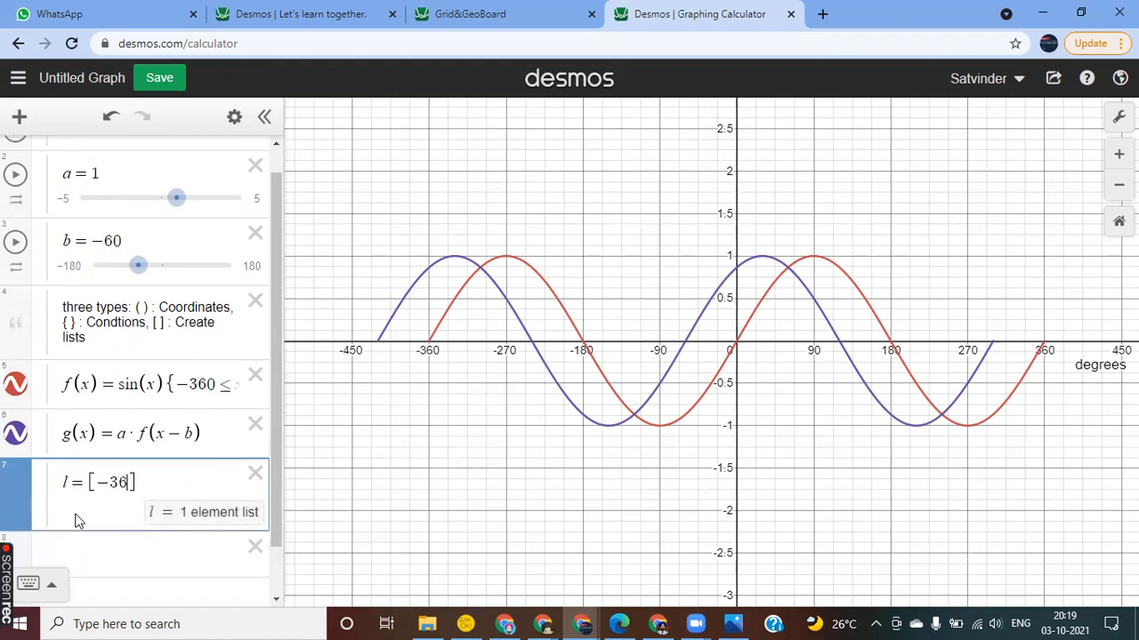
{"action": "type", "text": ","}
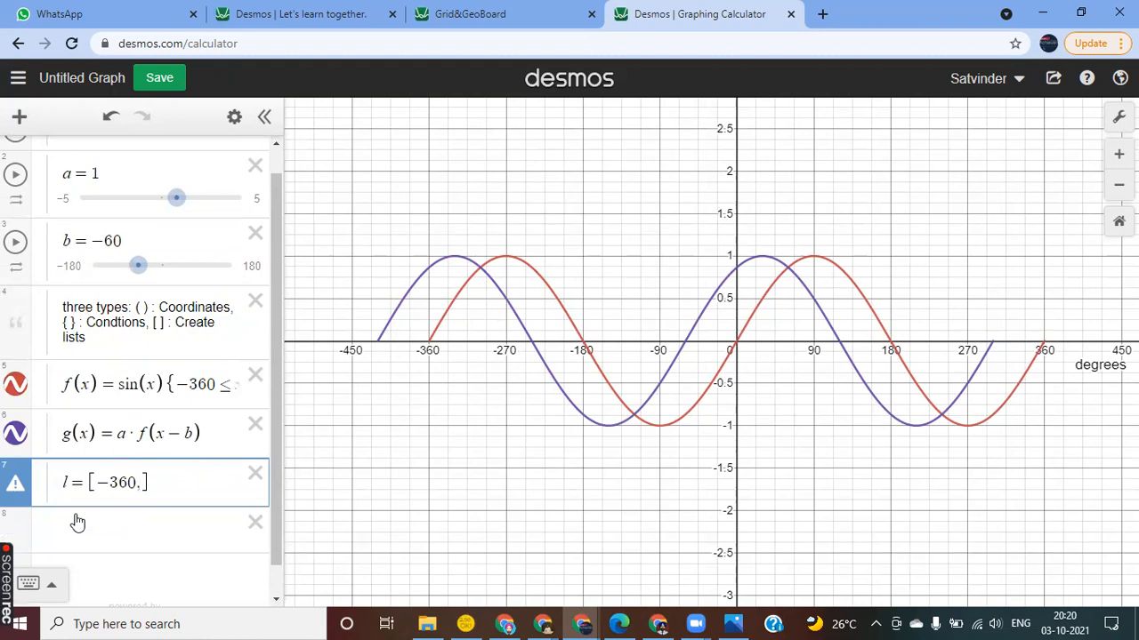
{"action": "type", "text": "33"}
{"action": "key", "text": "BackSpace"}
{"action": "key", "text": "BackSpace"}
{"action": "type", "text": "-350"}
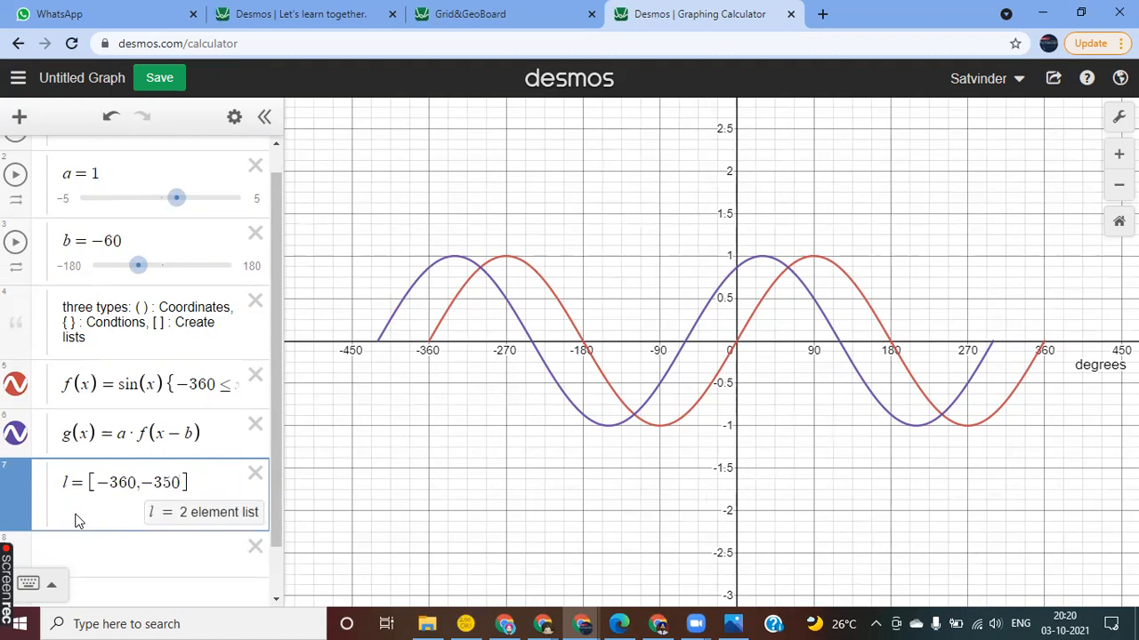
{"action": "type", "text": ","}
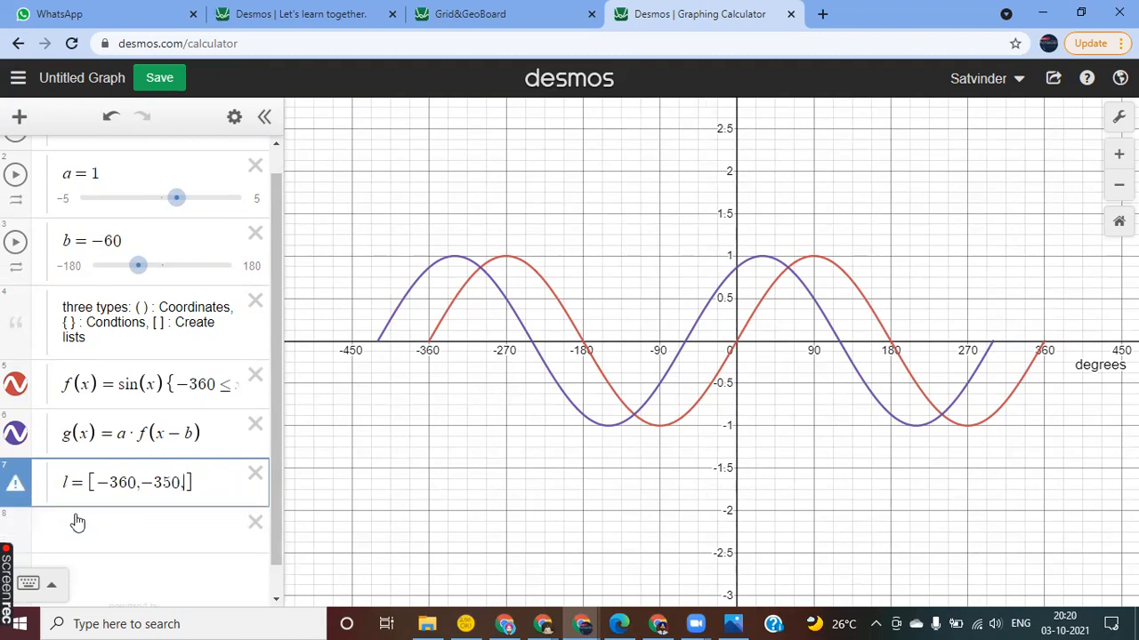
{"action": "type", "text": "...360"}
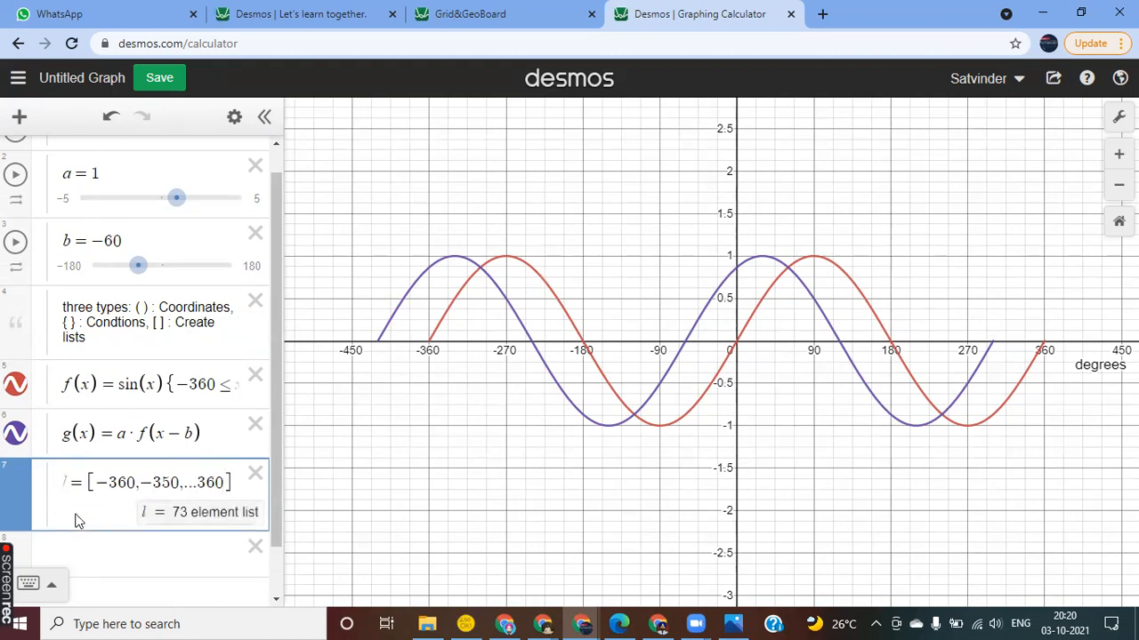
- Replace the list's end value with k and add a slider for k
{"action": "key", "text": "BackSpace"}
{"action": "key", "text": "BackSpace"}
{"action": "key", "text": "BackSpace"}
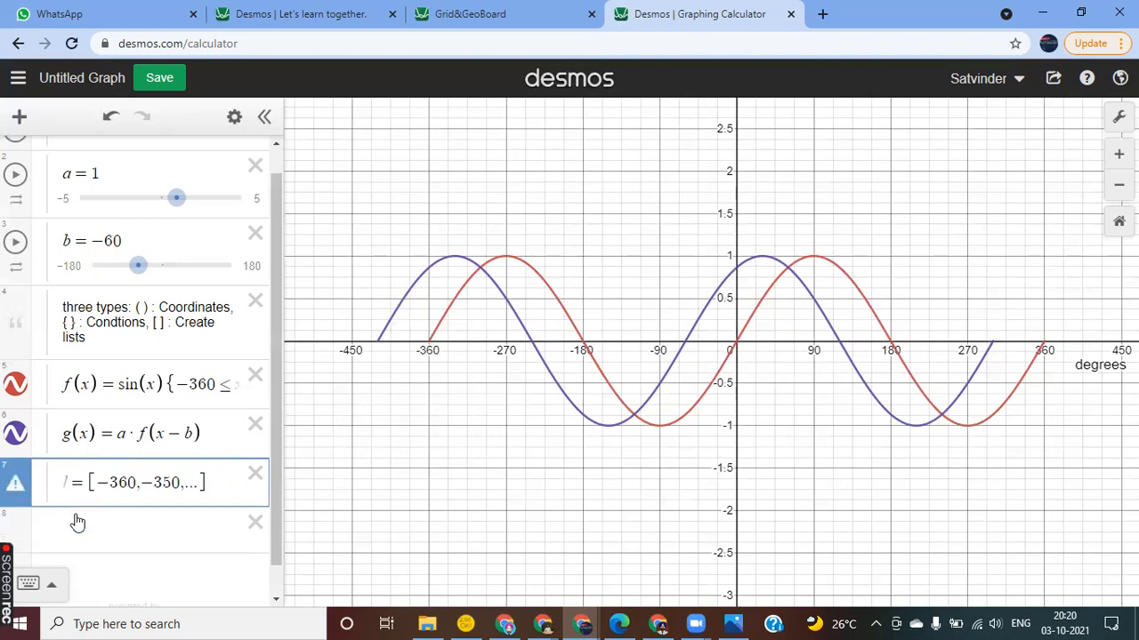
{"action": "type", "text": "k"}
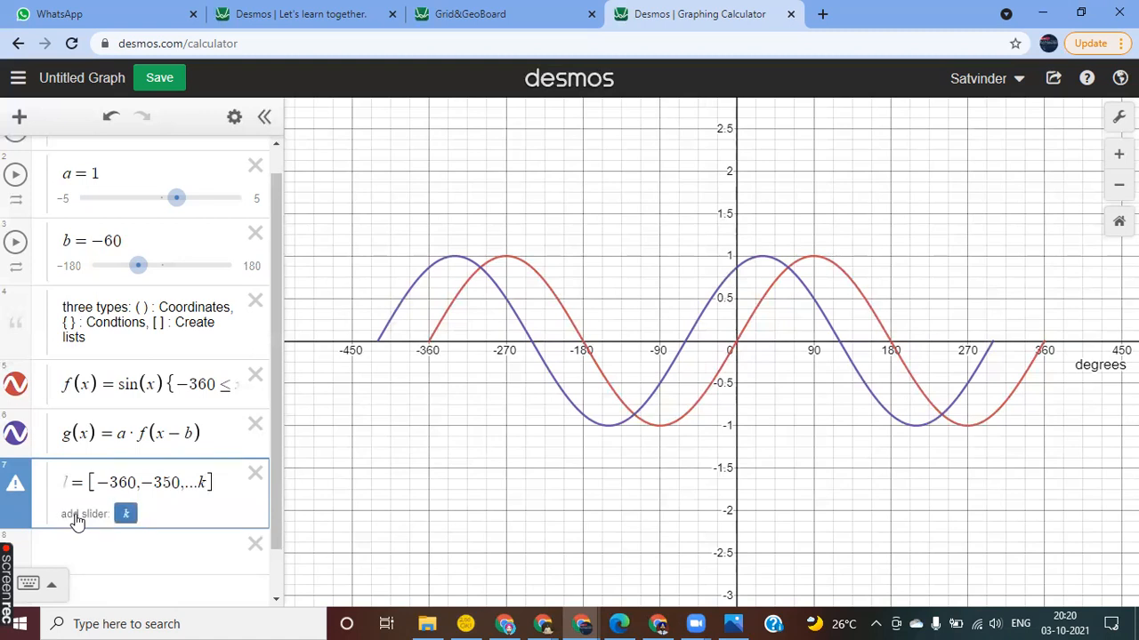
{"action": "left_click", "coordinate": [126, 514]}
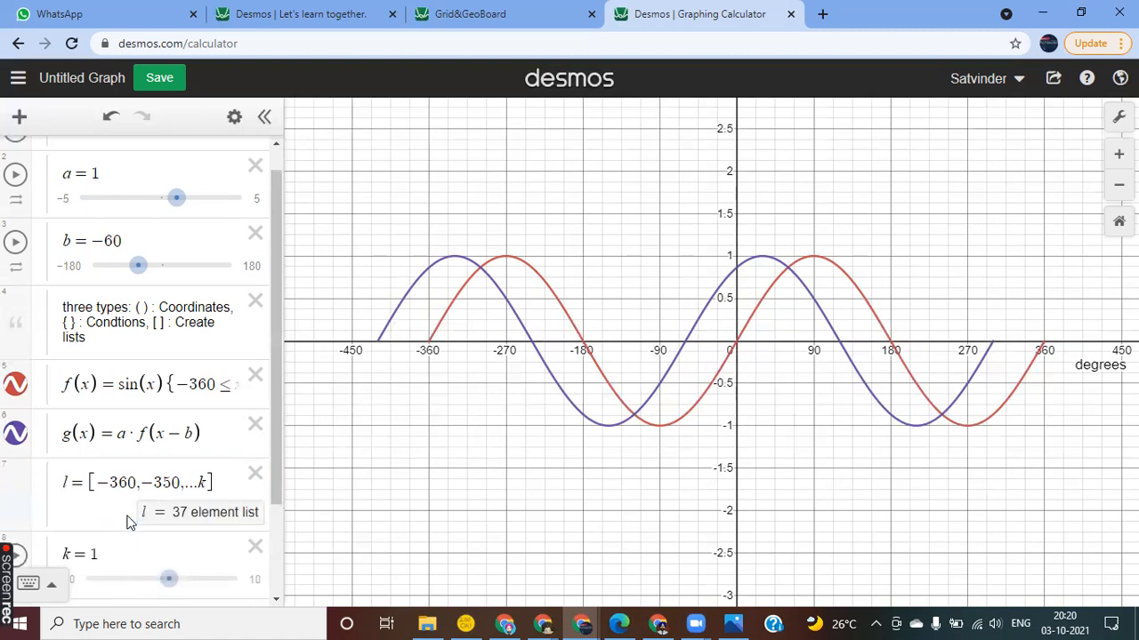
- Limit the k slider to −350 through 360 with a step of 10, and move k to −330
{"action": "left_click", "coordinate": [113, 432]}
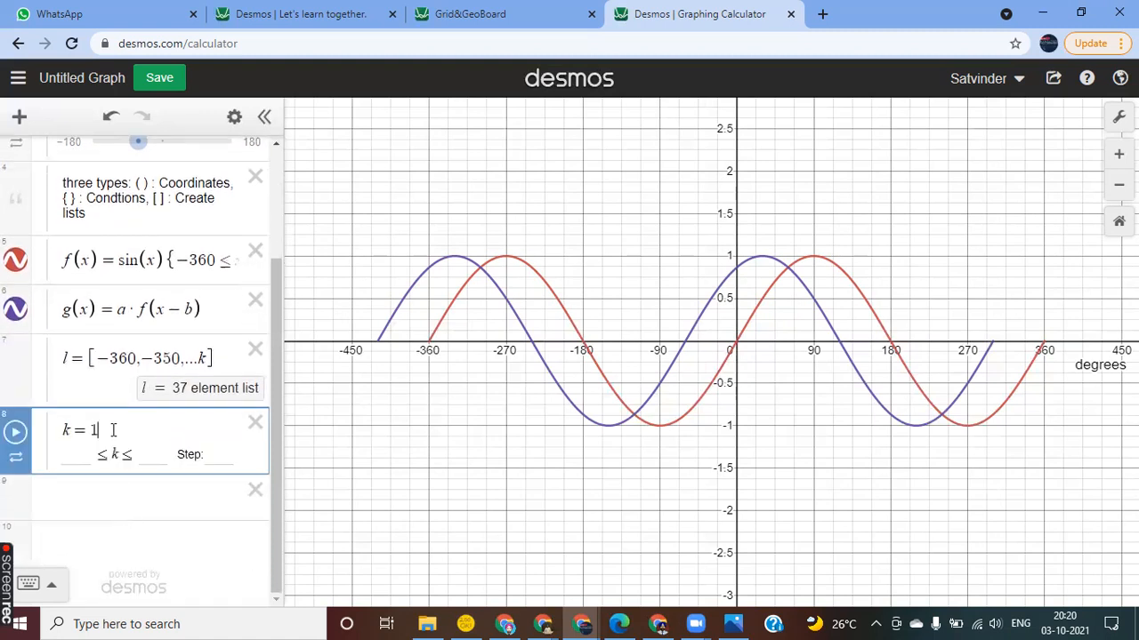
{"action": "left_click", "coordinate": [92, 456]}
{"action": "type", "text": "-350"}
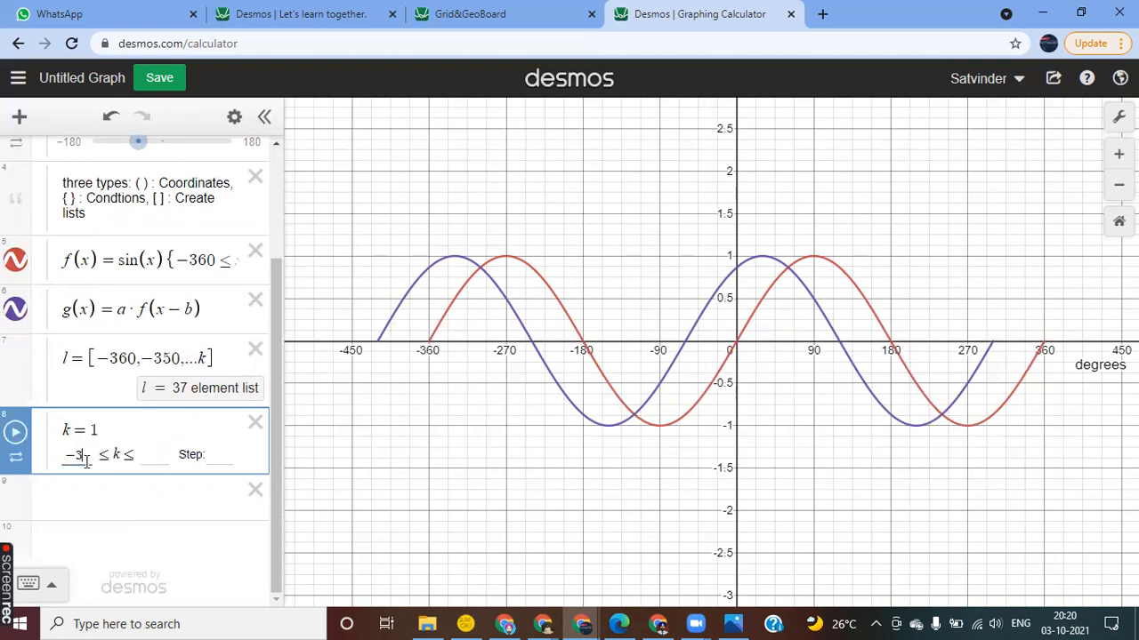
{"action": "left_click", "coordinate": [164, 461]}
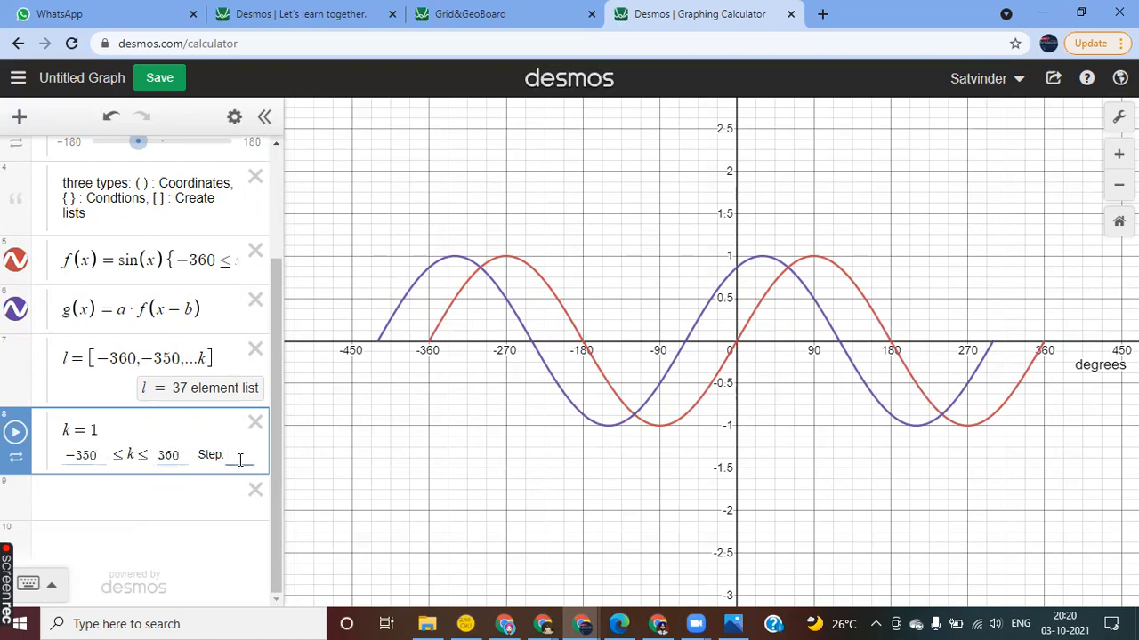
{"action": "left_click", "coordinate": [140, 500]}
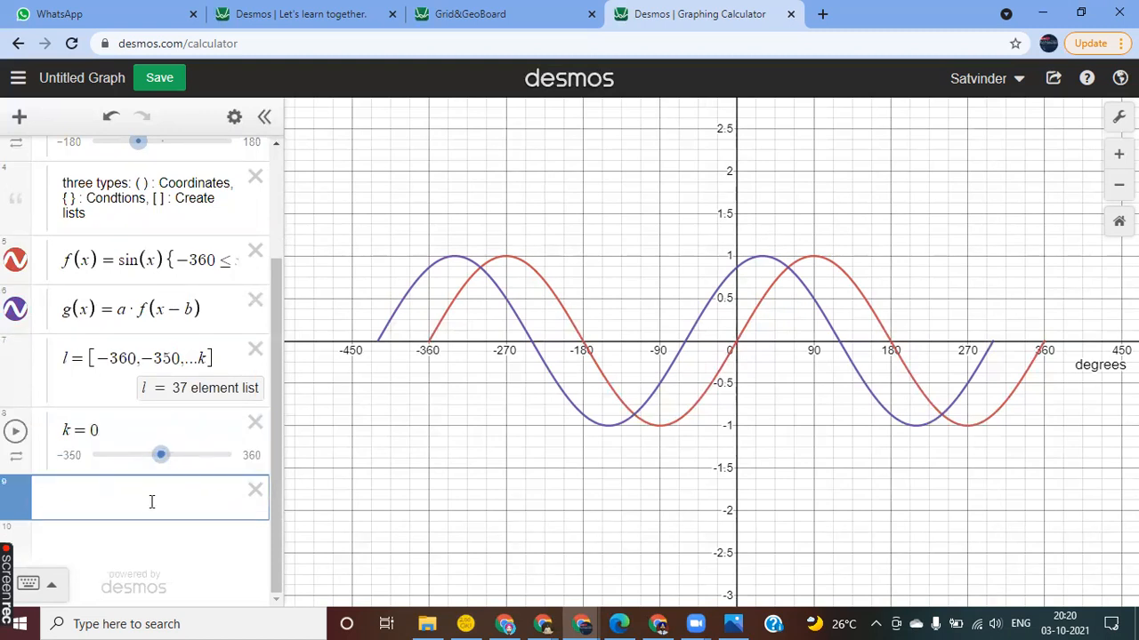
{"action": "left_click_drag", "start_coordinate": [164, 455], "coordinate": [96, 455]}
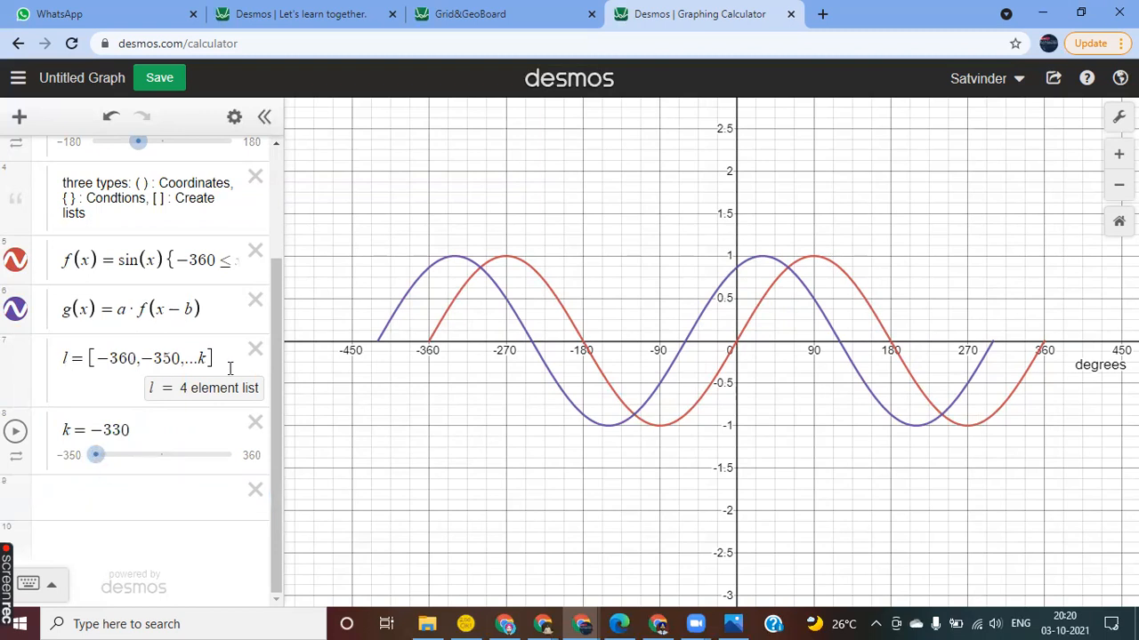
- Graph the vertical lines x = l in a new expression and move the k slider to −300
{"action": "left_click", "coordinate": [94, 497]}
{"action": "left_click", "coordinate": [147, 431]}
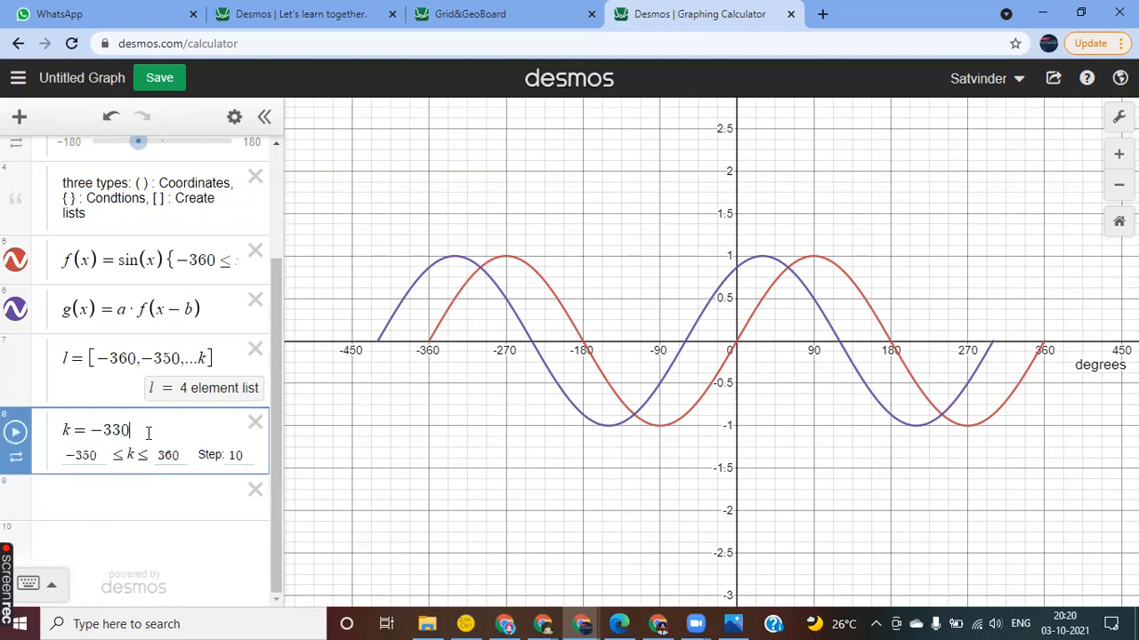
{"action": "key", "text": "Return"}
{"action": "type", "text": "("}
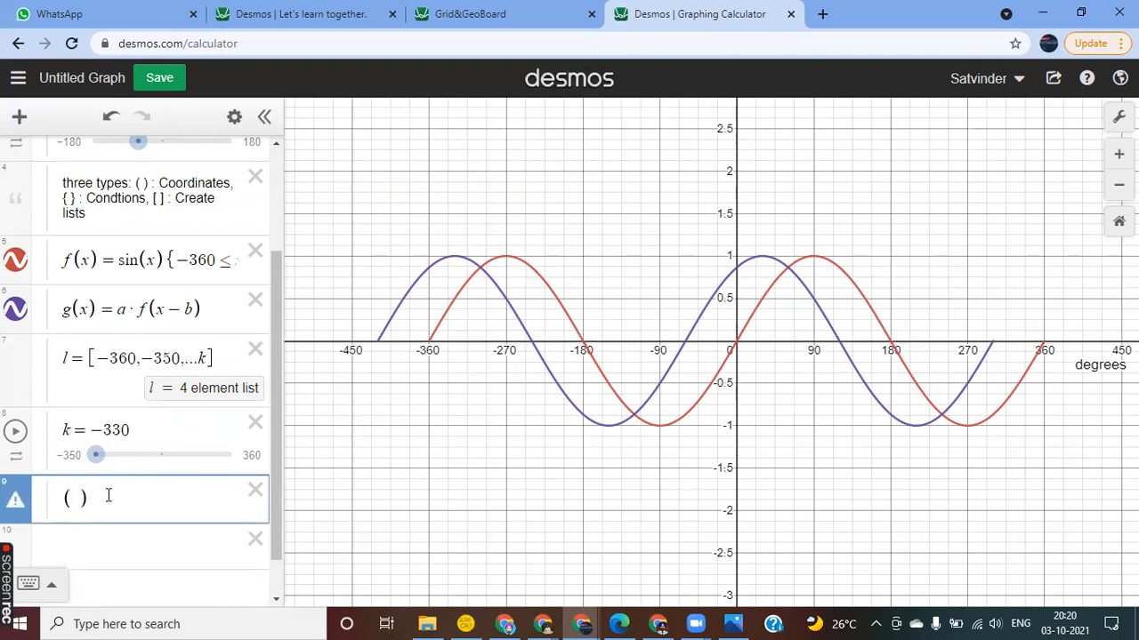
{"action": "key", "text": "BackSpace"}
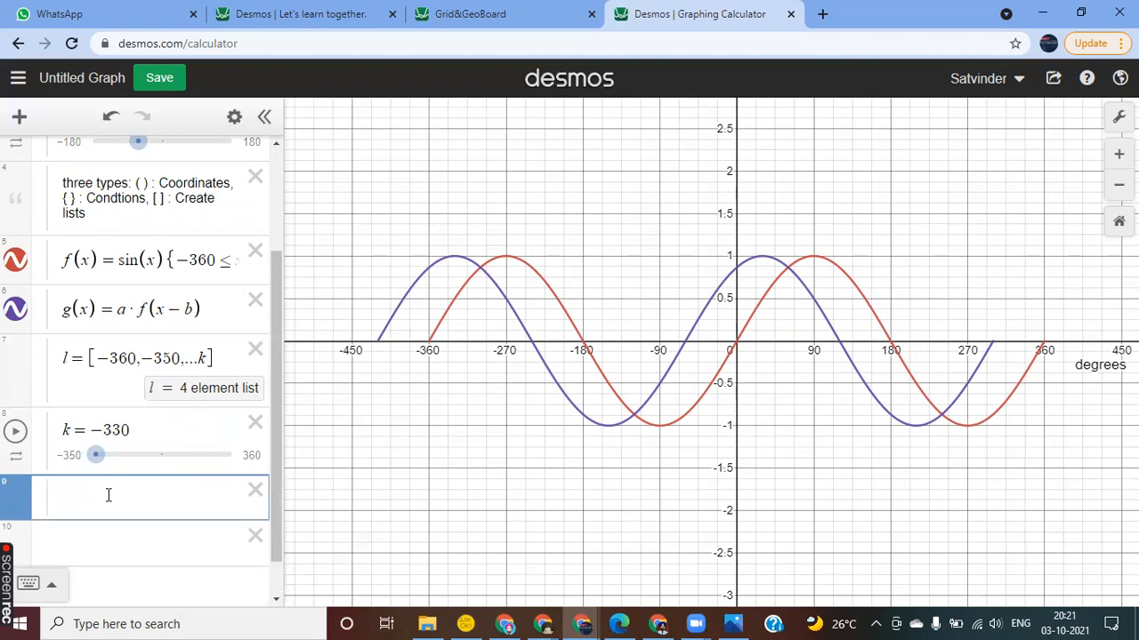
{"action": "type", "text": "x = l"}
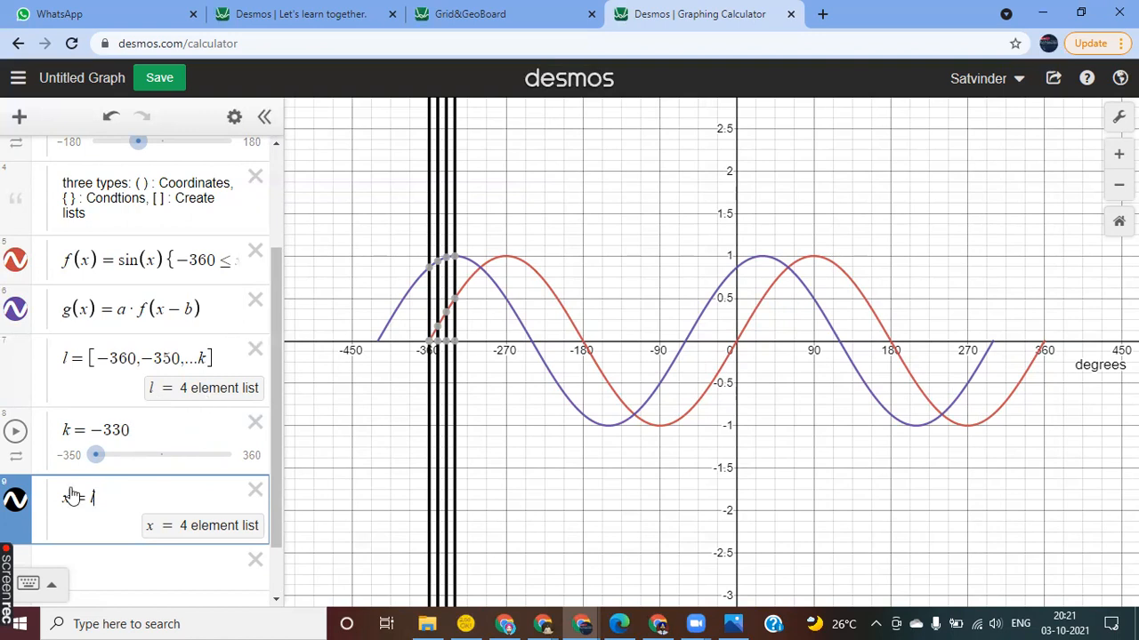
{"action": "mouse_move", "coordinate": [99, 459]}
{"action": "left_mouse_down"}
{"action": "mouse_move", "coordinate": [247, 456]}
{"action": "mouse_move", "coordinate": [105, 466]}
{"action": "left_mouse_up"}
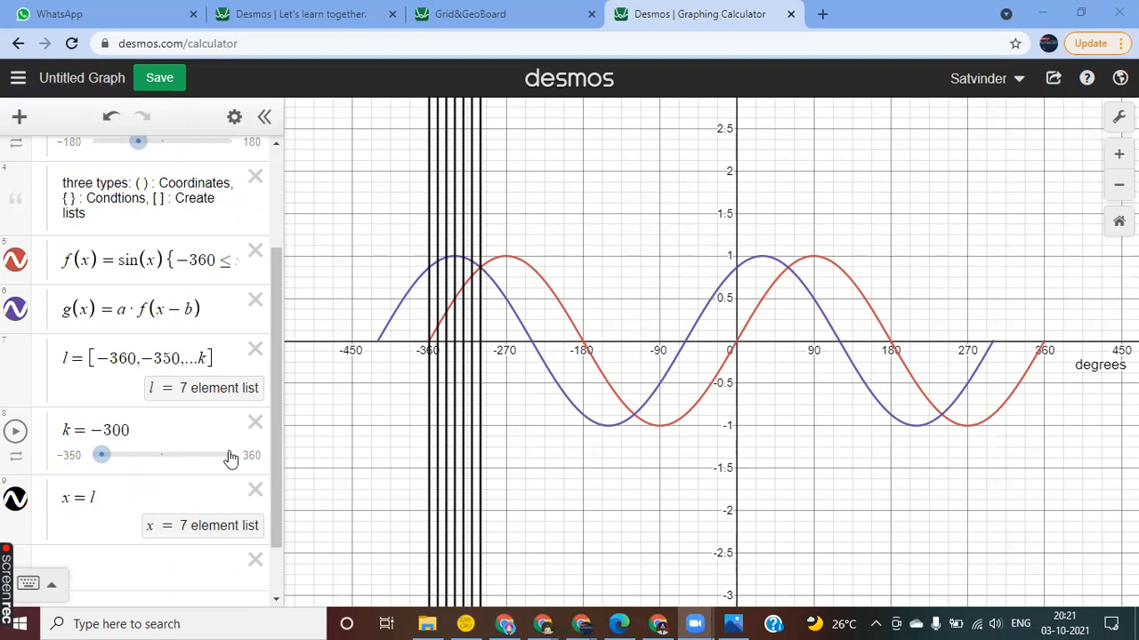
- Hide the g(x) curve and replace x = l with the point list (l,0)
{"action": "left_click", "coordinate": [15, 310]}
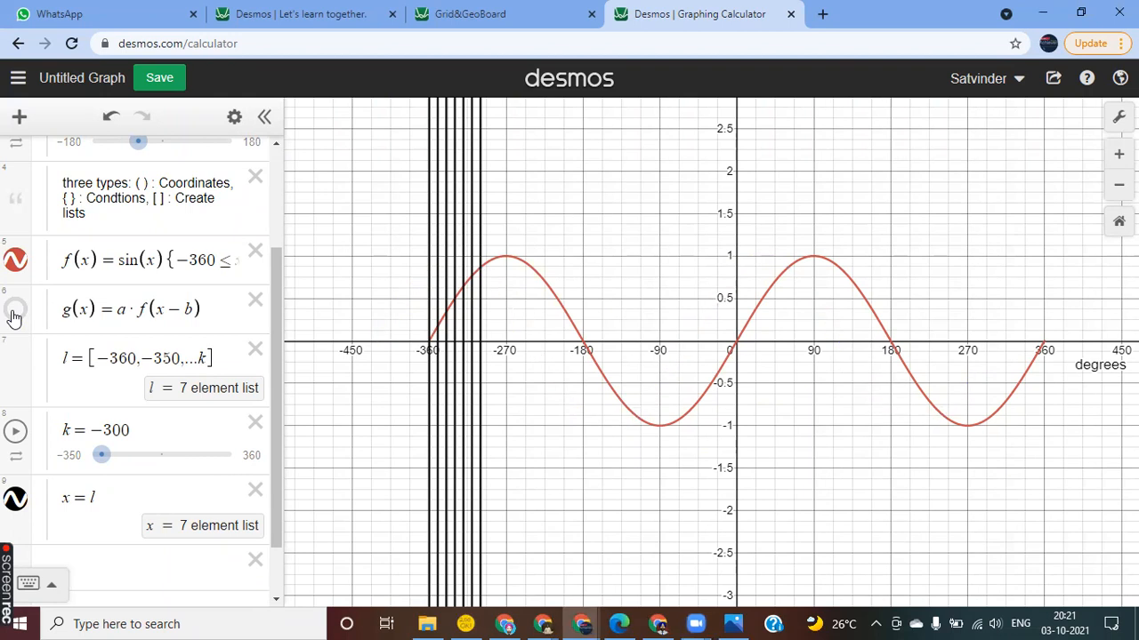
{"action": "left_click", "coordinate": [122, 522]}
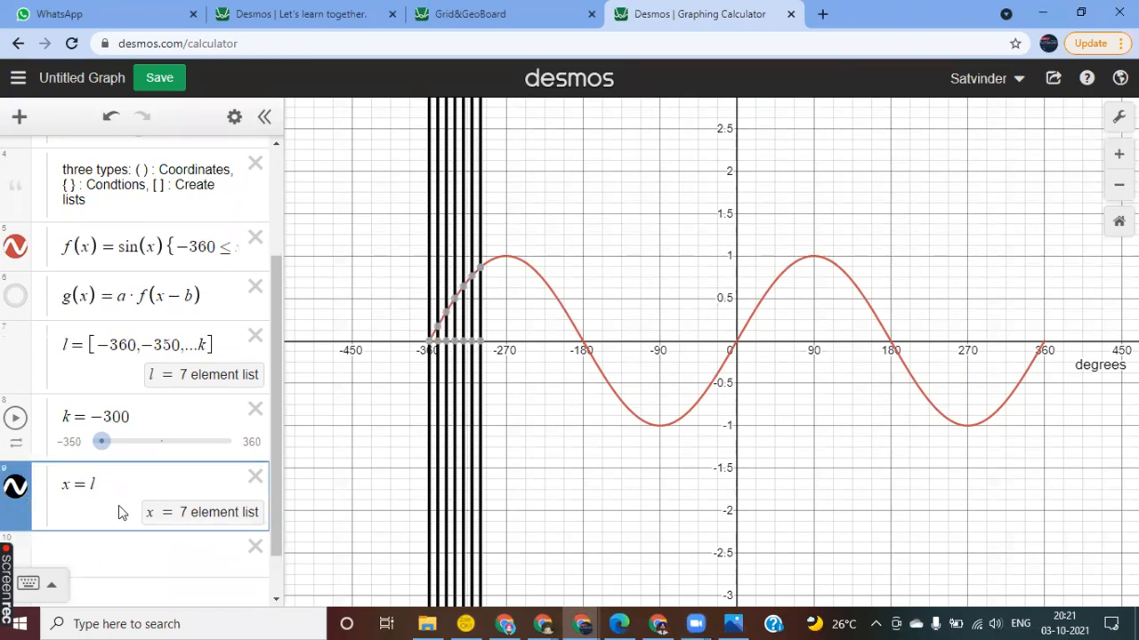
{"action": "key", "text": "BackSpace"}
{"action": "key", "text": "BackSpace"}
{"action": "key", "text": "BackSpace"}
{"action": "type", "text": "("}
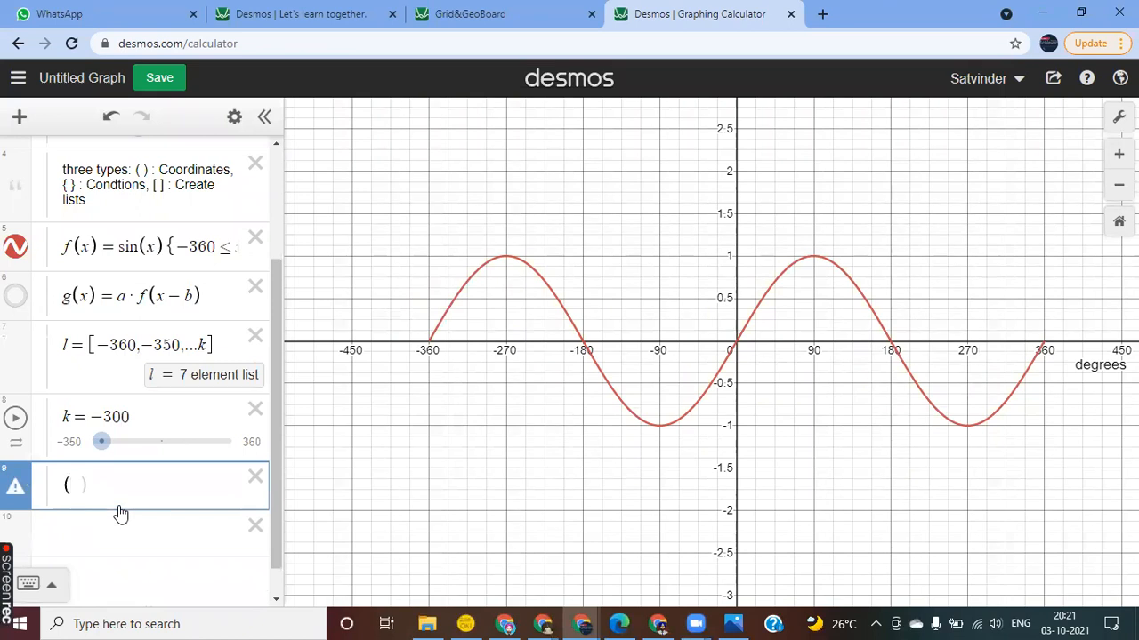
{"action": "type", "text": "l,0"}
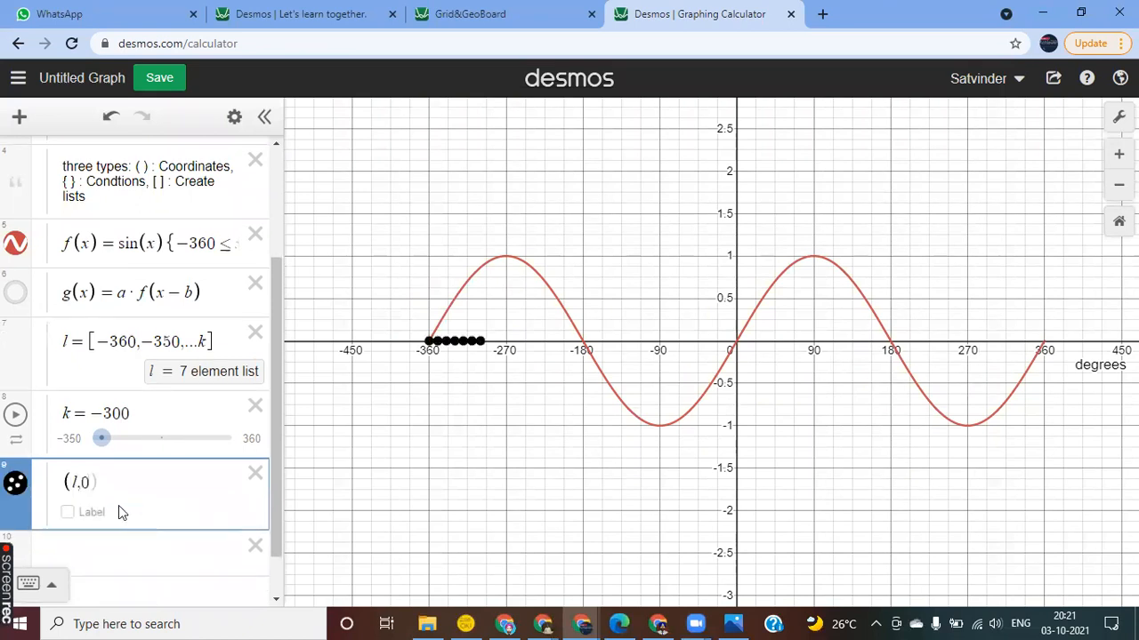
- Animate the k slider, stopping it at −220, and change the point list to (l, sin(l))
{"action": "left_click", "coordinate": [15, 415]}
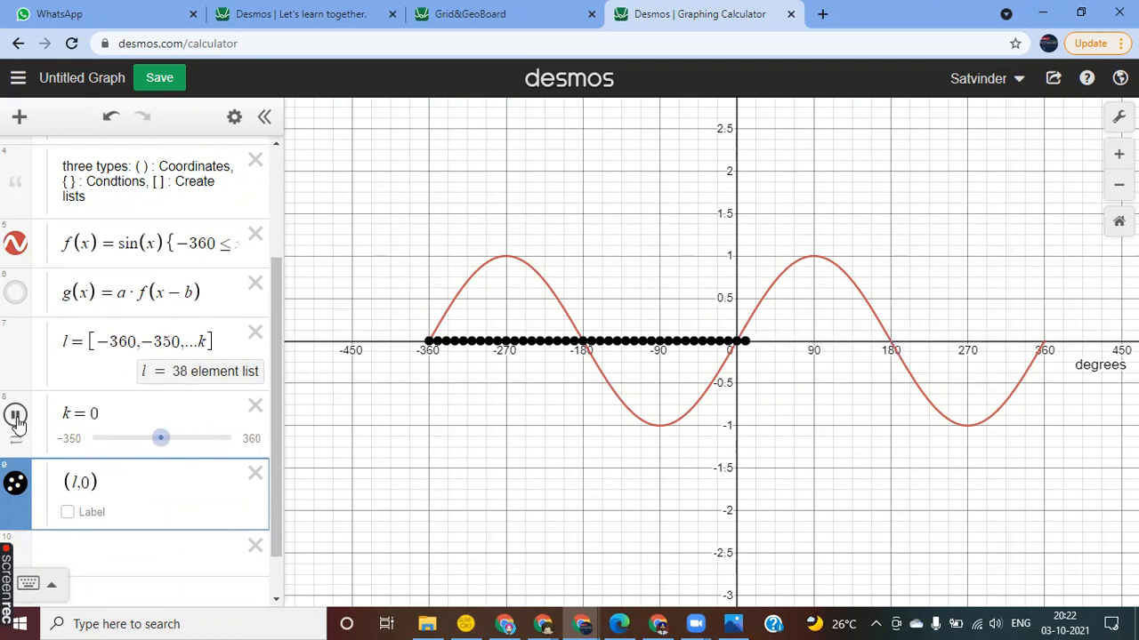
{"action": "left_click", "coordinate": [15, 416]}
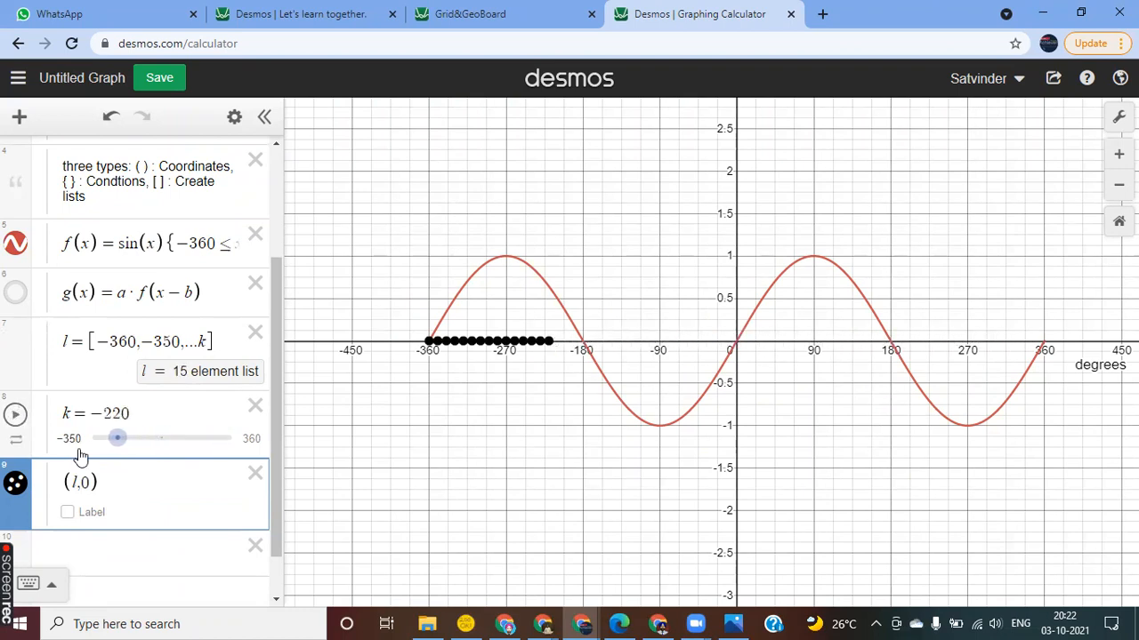
{"action": "key", "text": "BackSpace"}
{"action": "key", "text": "BackSpace"}
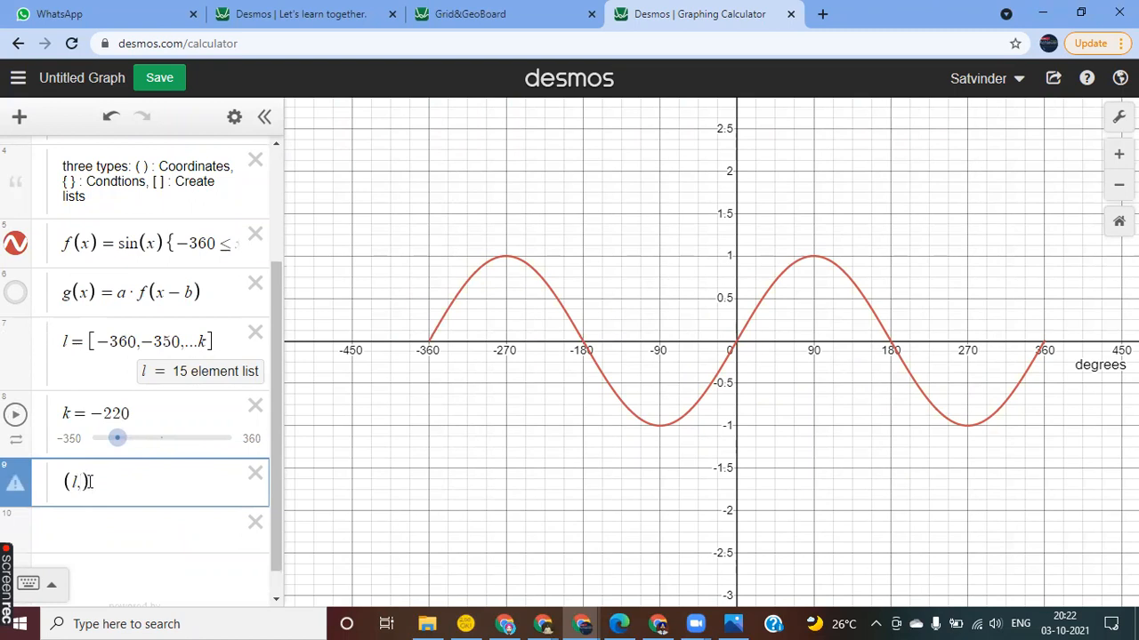
{"action": "type", "text": ",sin"}
{"action": "type", "text": "()"}
{"action": "type", "text": "l"}
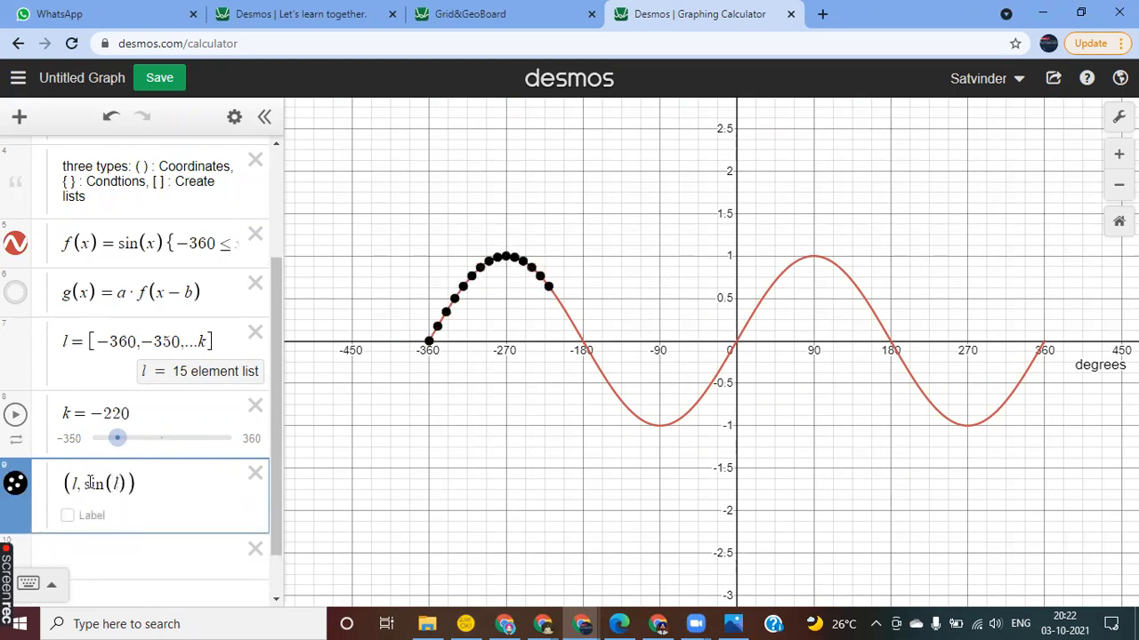
{"action": "left_click", "coordinate": [98, 544]}
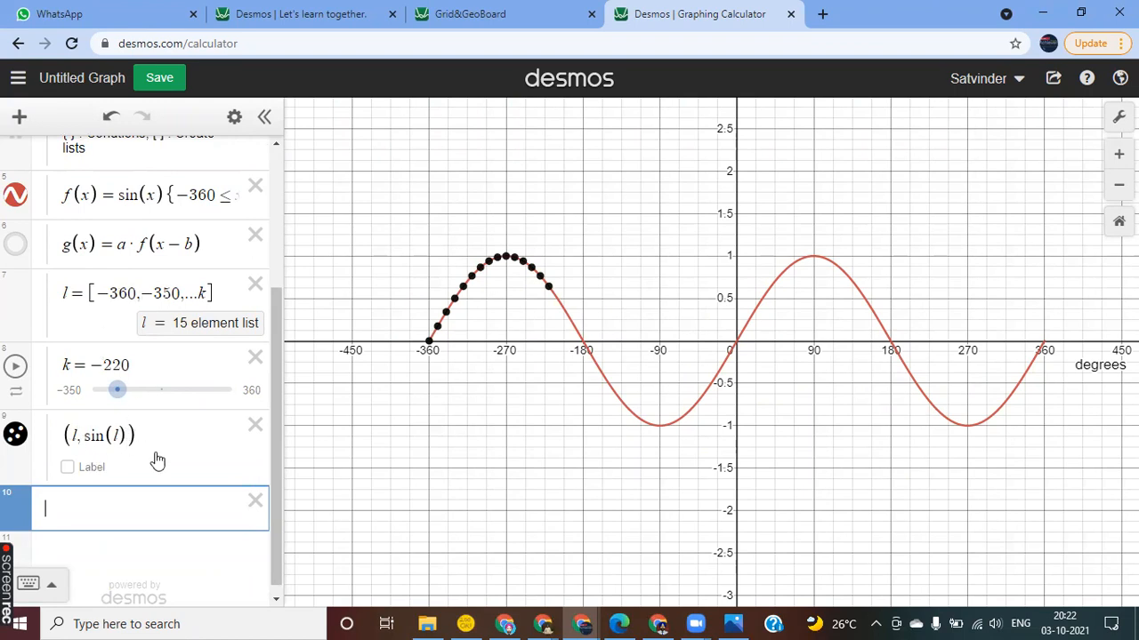
- Hide the f(x) curve, animate the k slider and bring it to −70
{"action": "left_click", "coordinate": [16, 197]}
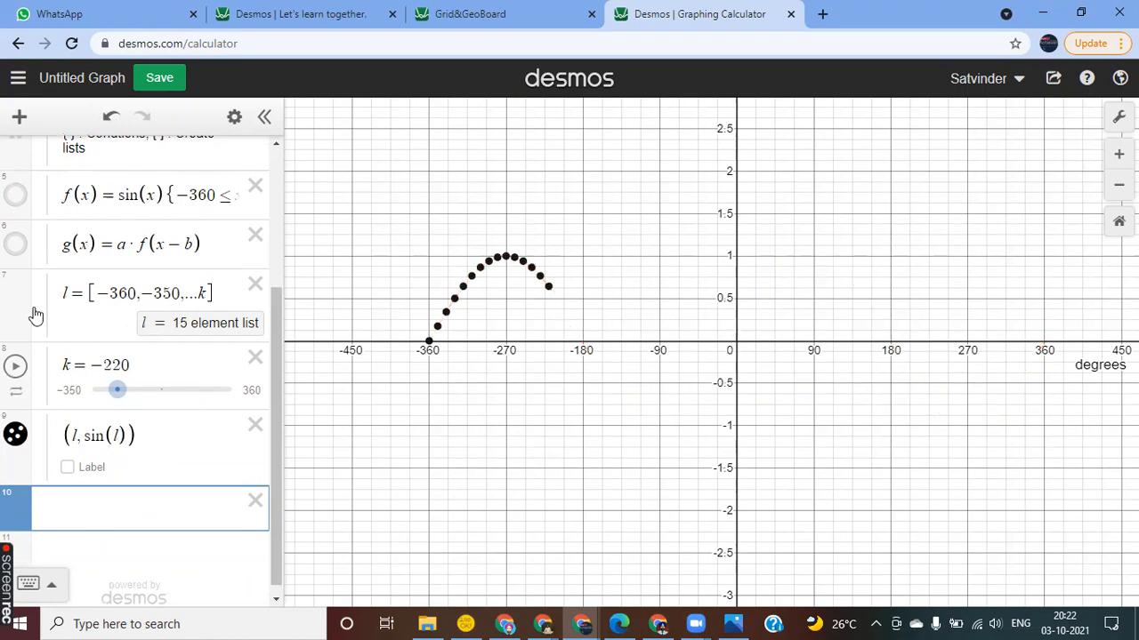
{"action": "left_click", "coordinate": [15, 368]}
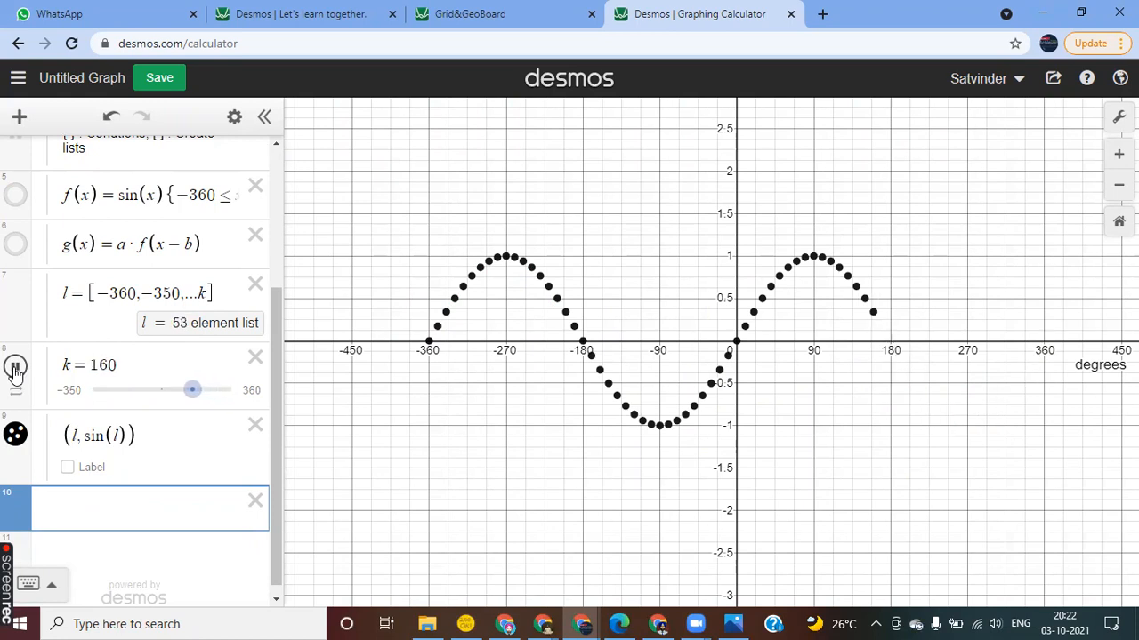
{"action": "mouse_move", "coordinate": [144, 392]}
{"action": "left_mouse_down"}
{"action": "mouse_move", "coordinate": [130, 393]}
{"action": "mouse_move", "coordinate": [148, 395]}
{"action": "left_mouse_up"}
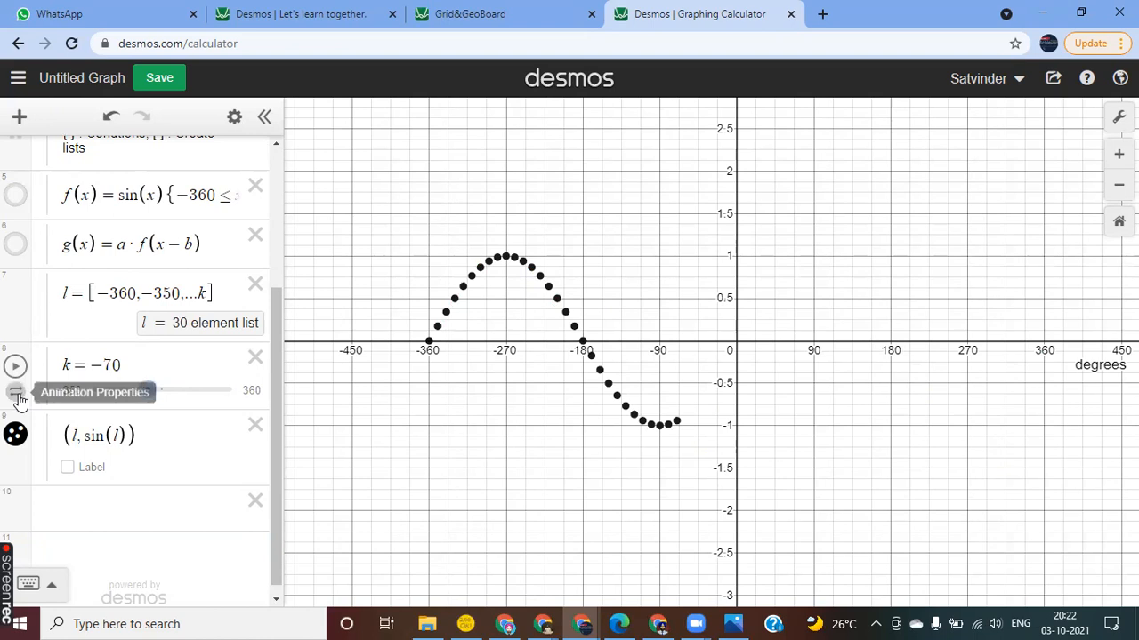
- Set the k slider's animation mode to repeat in one direction
{"action": "left_click", "coordinate": [18, 397]}
{"action": "left_click", "coordinate": [111, 427]}
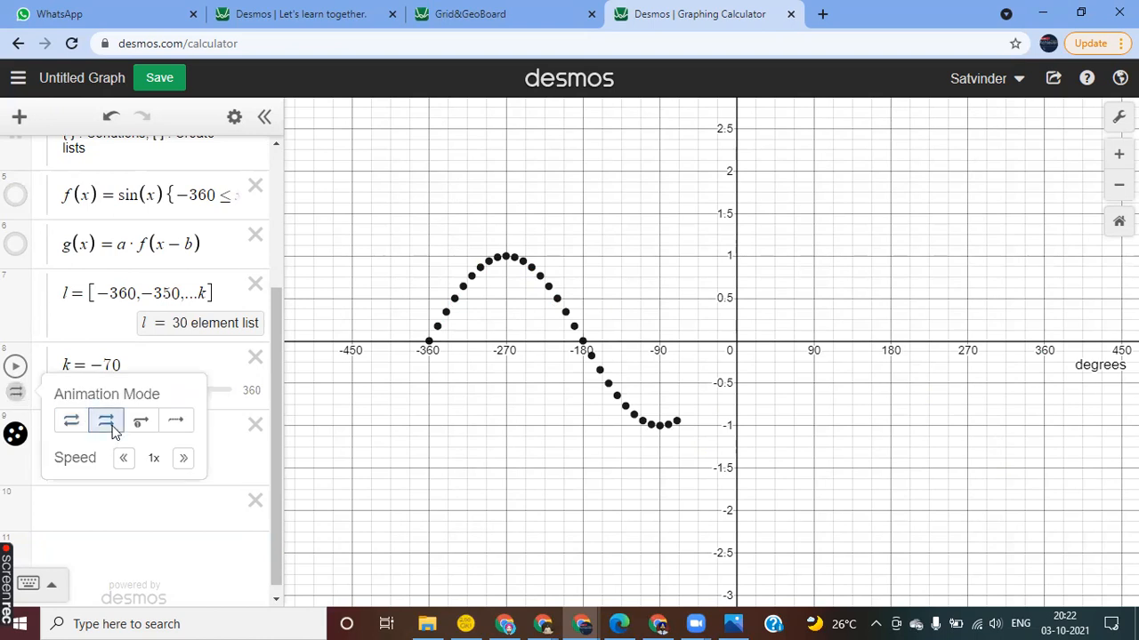
- Adjust the k slider's animation speed and start its animation
{"action": "left_click", "coordinate": [182, 459]}
{"action": "left_click", "coordinate": [124, 459]}
{"action": "left_click", "coordinate": [124, 459]}
{"action": "left_click", "coordinate": [126, 504]}
{"action": "left_click", "coordinate": [19, 372]}
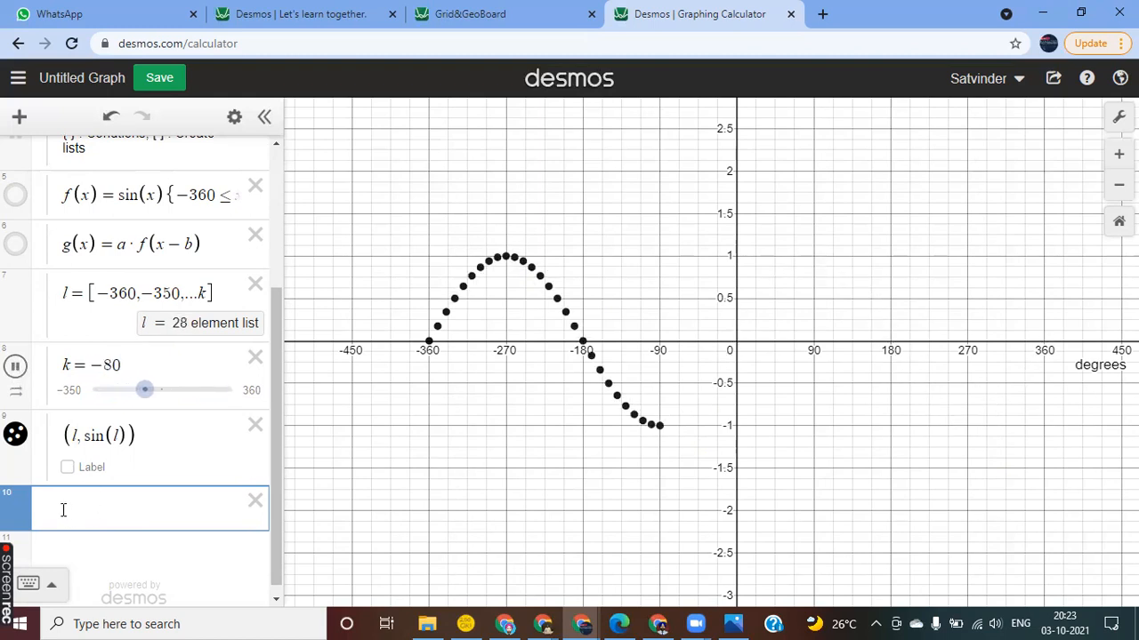
- Try plotting the point list (l, l^2) in a new expression and delete that expression
{"action": "type", "text": "(l"}
{"action": "key", "text": "BackSpace"}
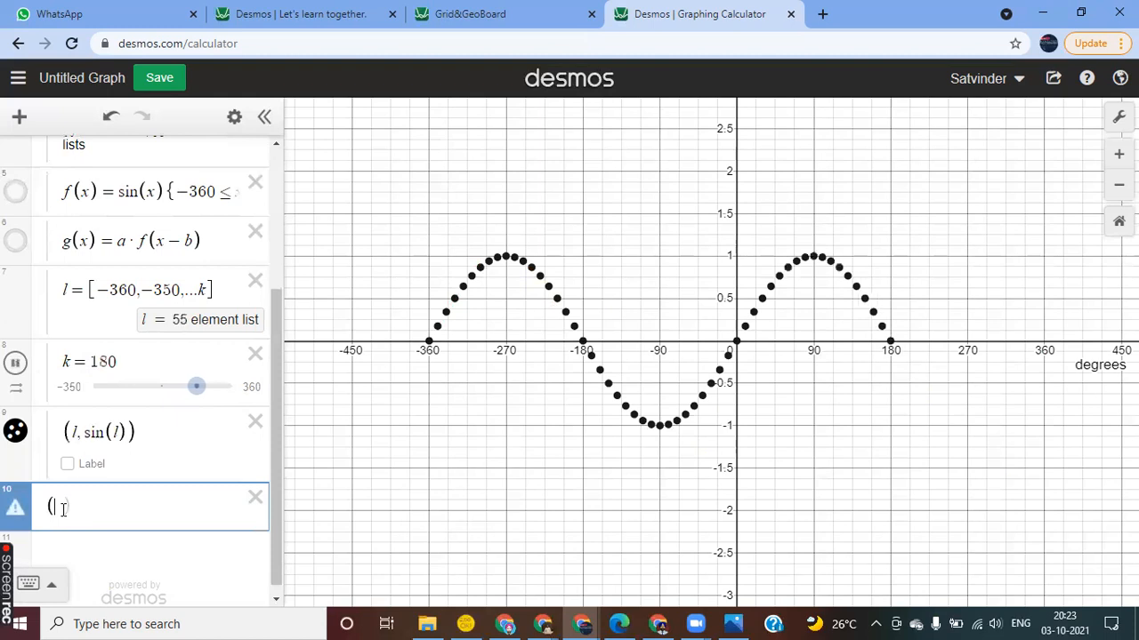
{"action": "type", "text": "l,l"}
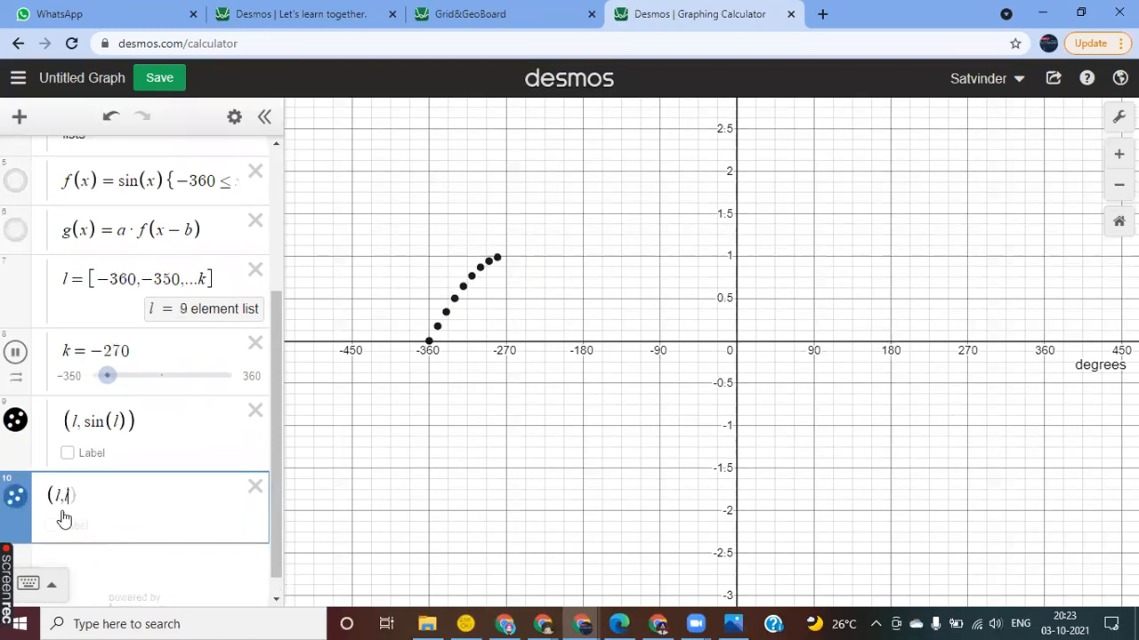
{"action": "type", "text": ",l^2"}
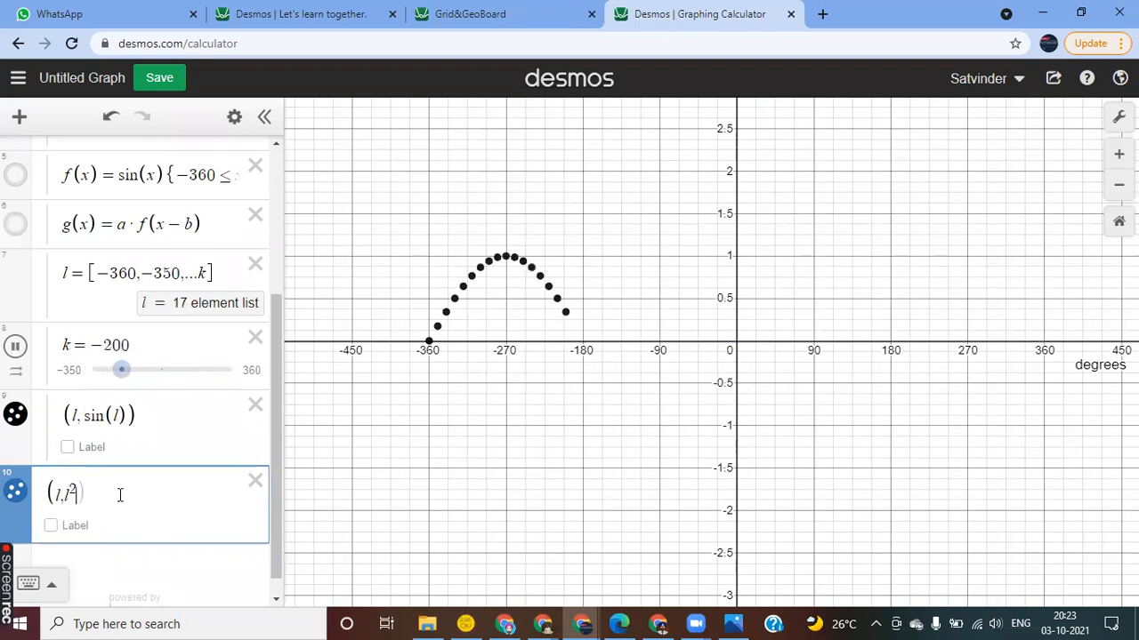
{"action": "key", "text": "BackSpace"}
{"action": "key", "text": "BackSpace"}
{"action": "key", "text": "BackSpace"}
{"action": "key", "text": "BackSpace"}
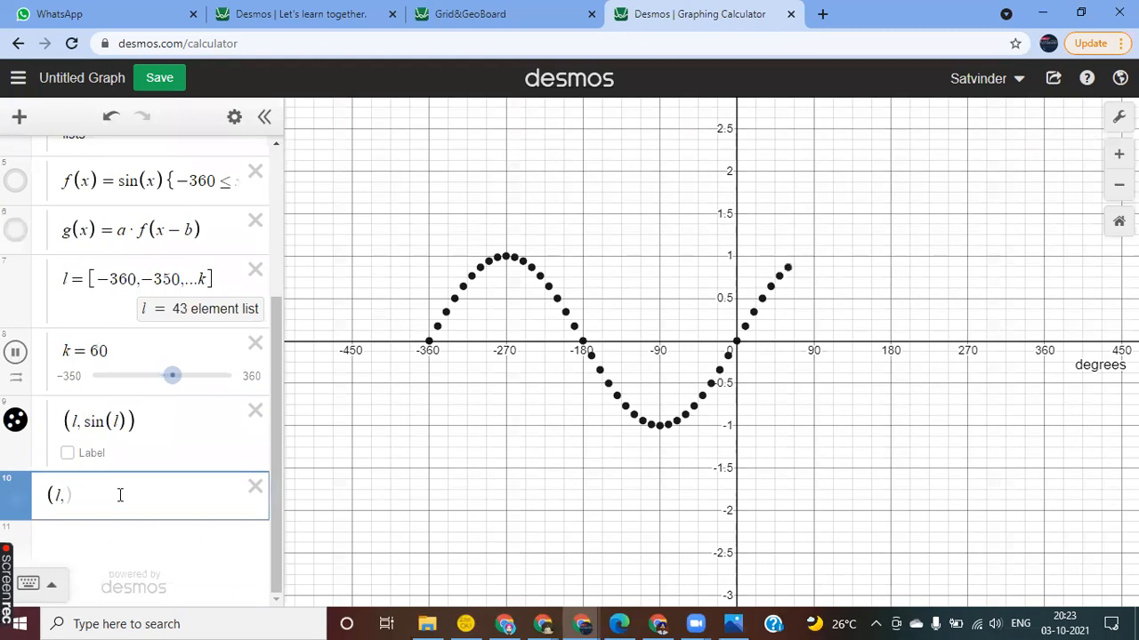
{"action": "type", "text": ",l^2"}
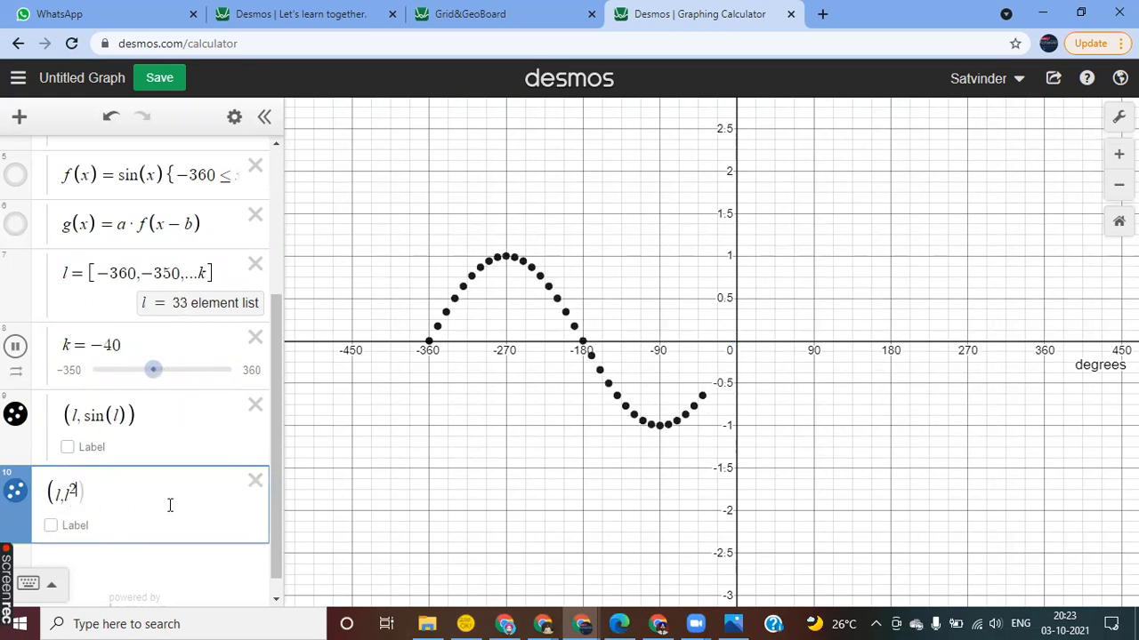
{"action": "left_click", "coordinate": [254, 481]}
{"action": "left_click", "coordinate": [84, 540]}
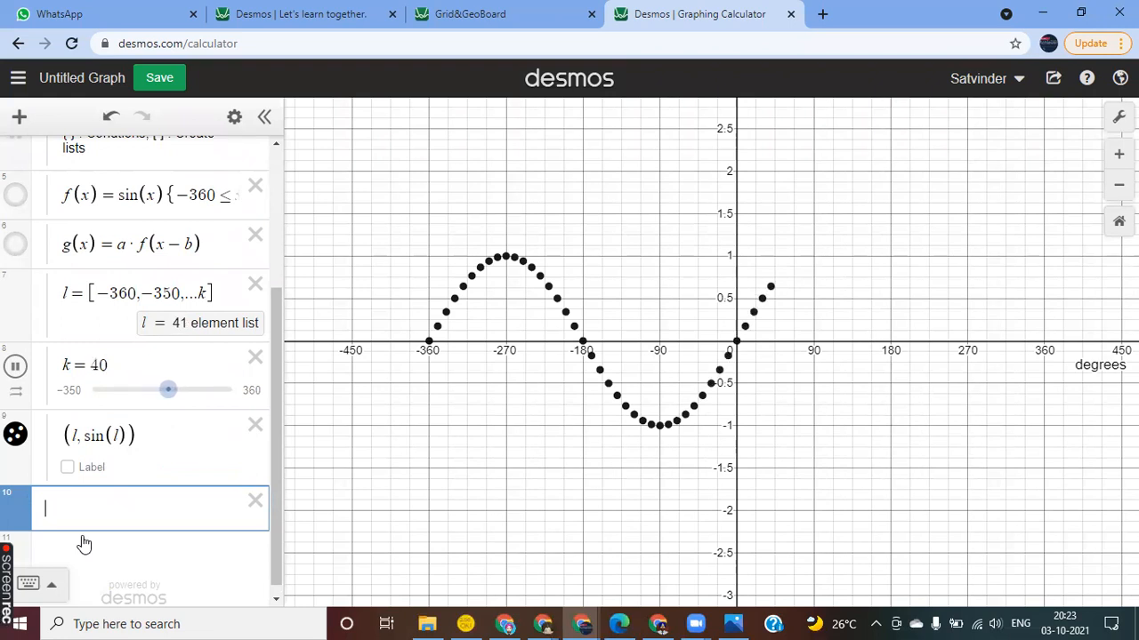
{"action": "type", "text": "e"}
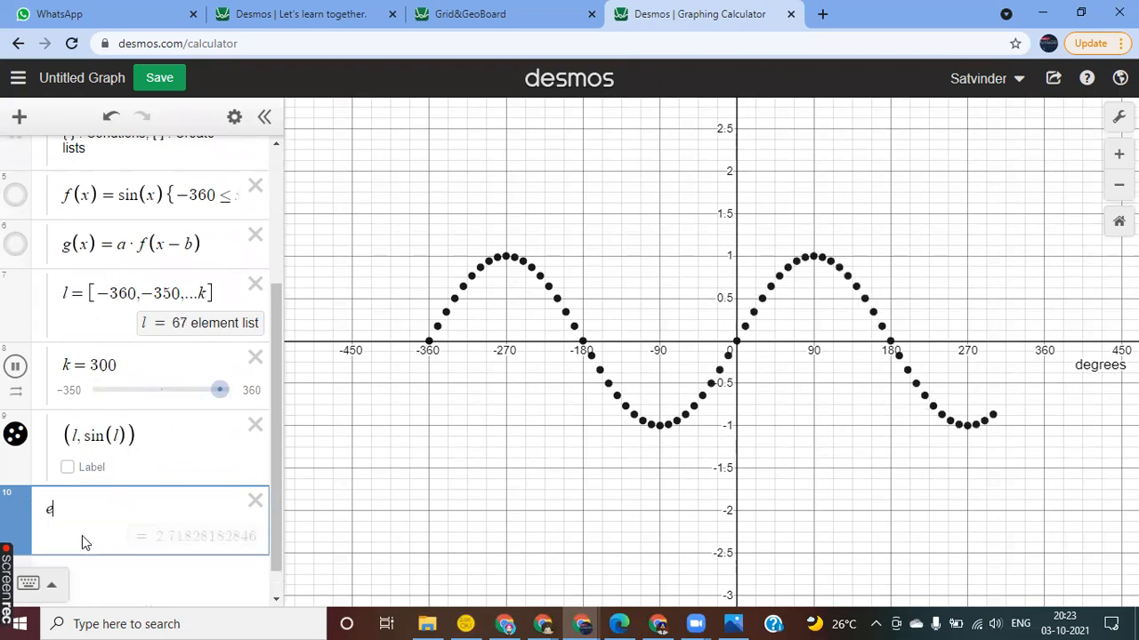
{"action": "key", "text": "BackSpace"}
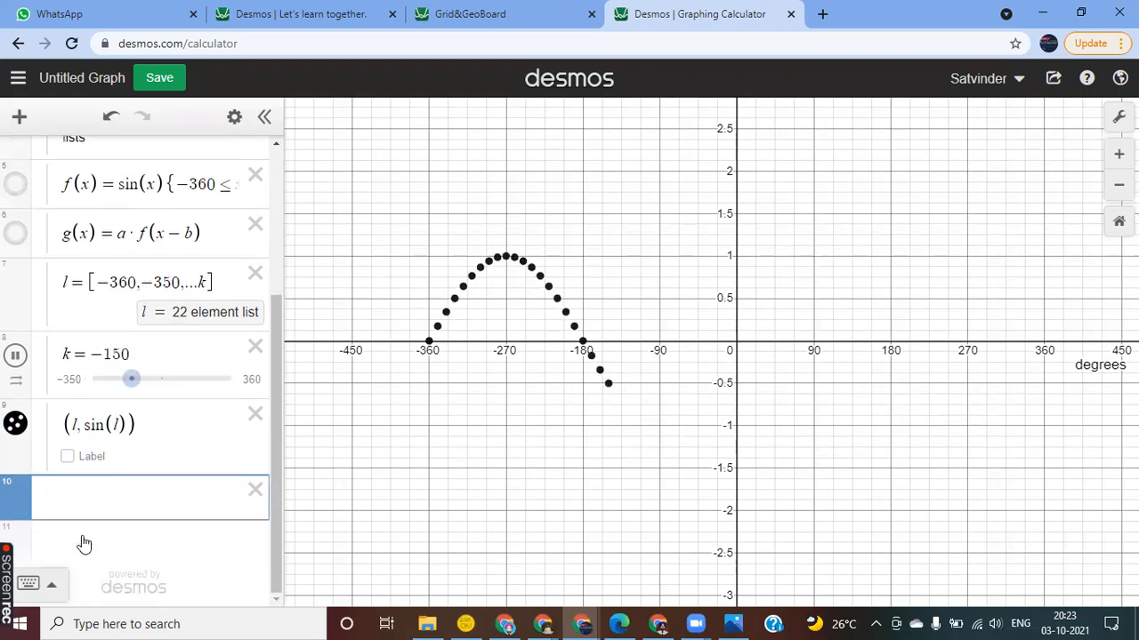
{"action": "type", "text": "g("}
{"action": "key", "text": "BackSpace"}
{"action": "key", "text": "BackSpace"}
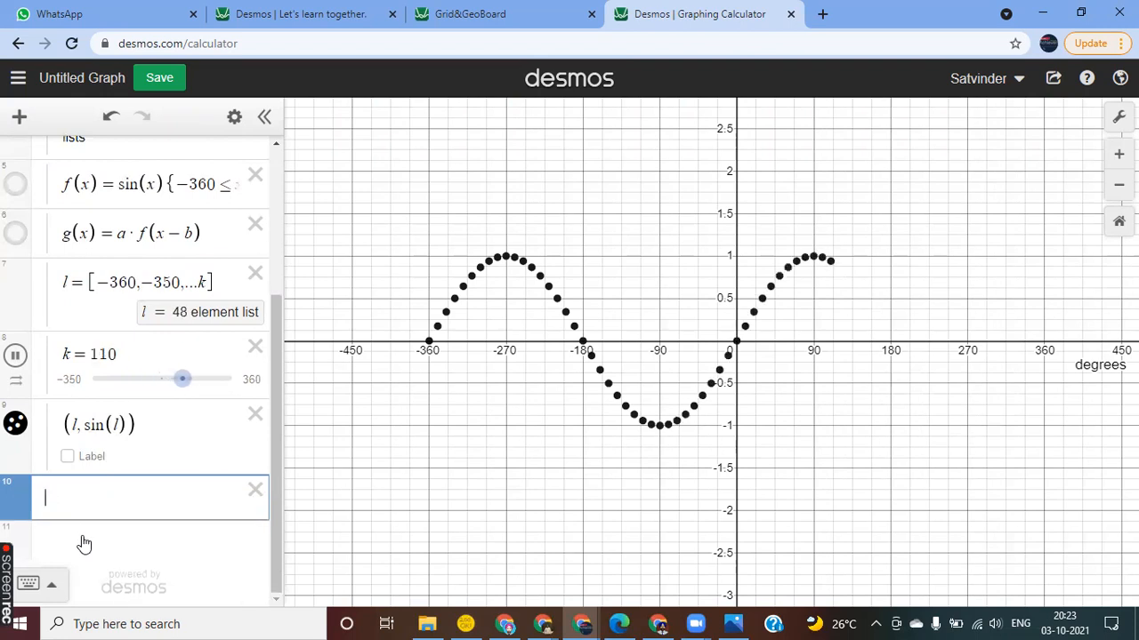
- Change the point list (l, sin(l)) to (l, f(l))
{"action": "left_click", "coordinate": [126, 429]}
{"action": "key", "text": "BackSpace"}
{"action": "key", "text": "BackSpace"}
{"action": "key", "text": "BackSpace"}
{"action": "key", "text": "BackSpace"}
{"action": "key", "text": "BackSpace"}
{"action": "key", "text": "BackSpace"}
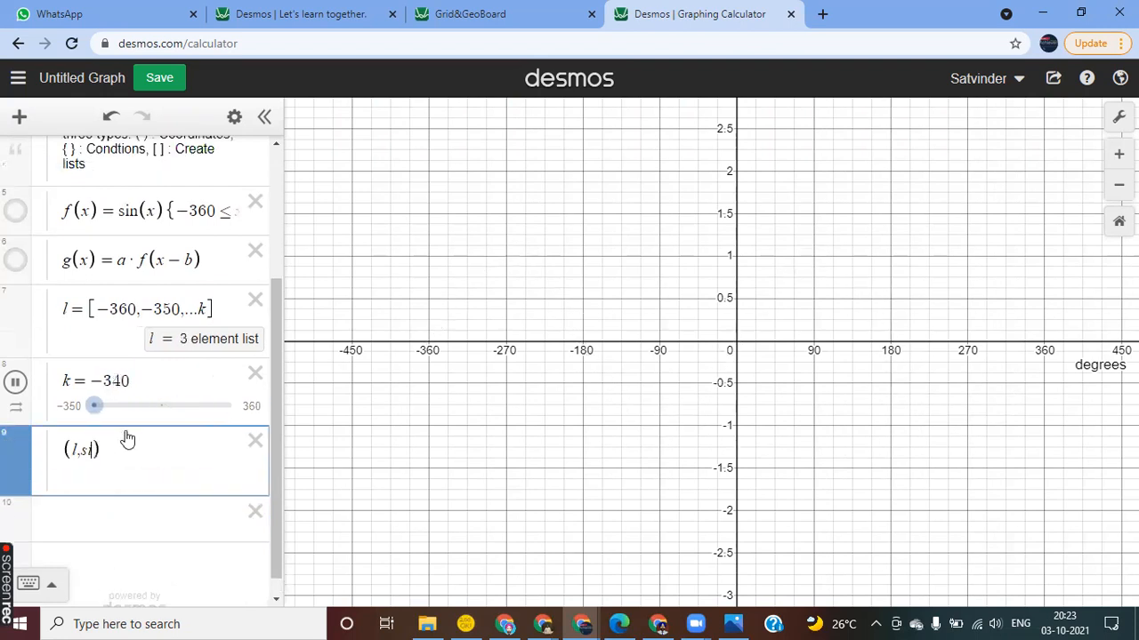
{"action": "type", "text": ",f(l"}
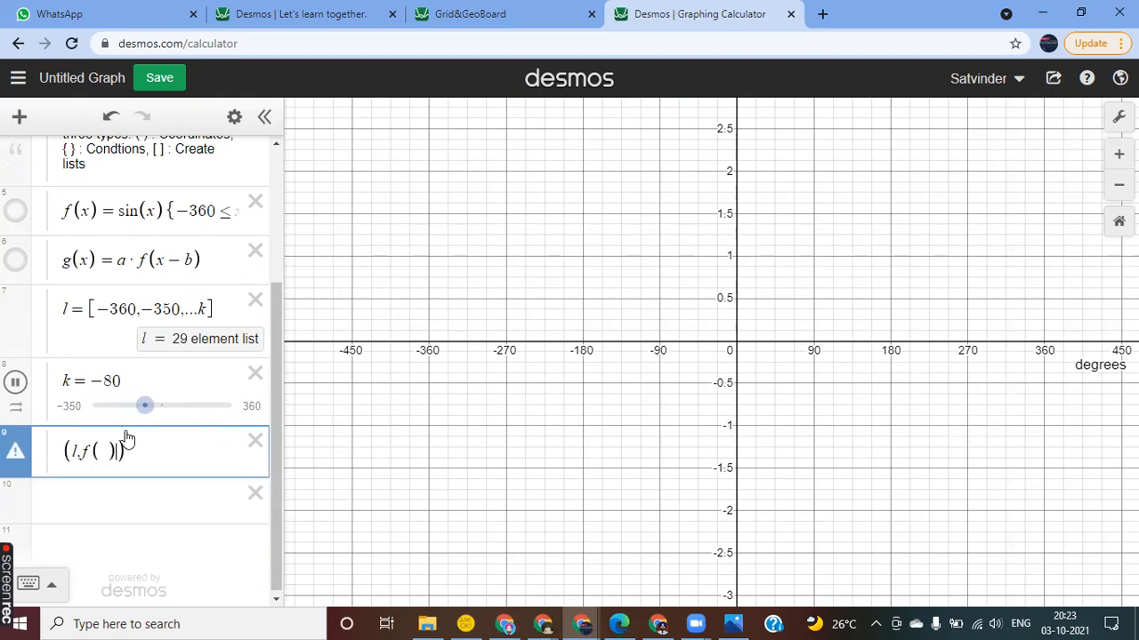
- Add the point list (l, g(l)) as a new expression below the (l, f(l)) points
{"action": "left_click", "coordinate": [116, 522]}
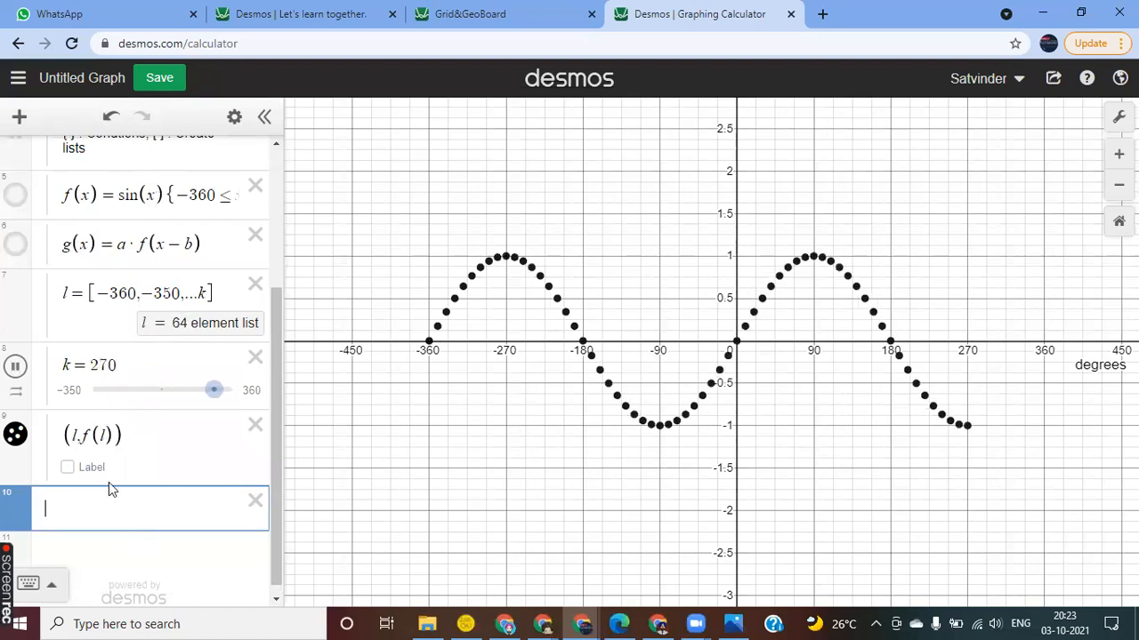
{"action": "type", "text": "(l,"}
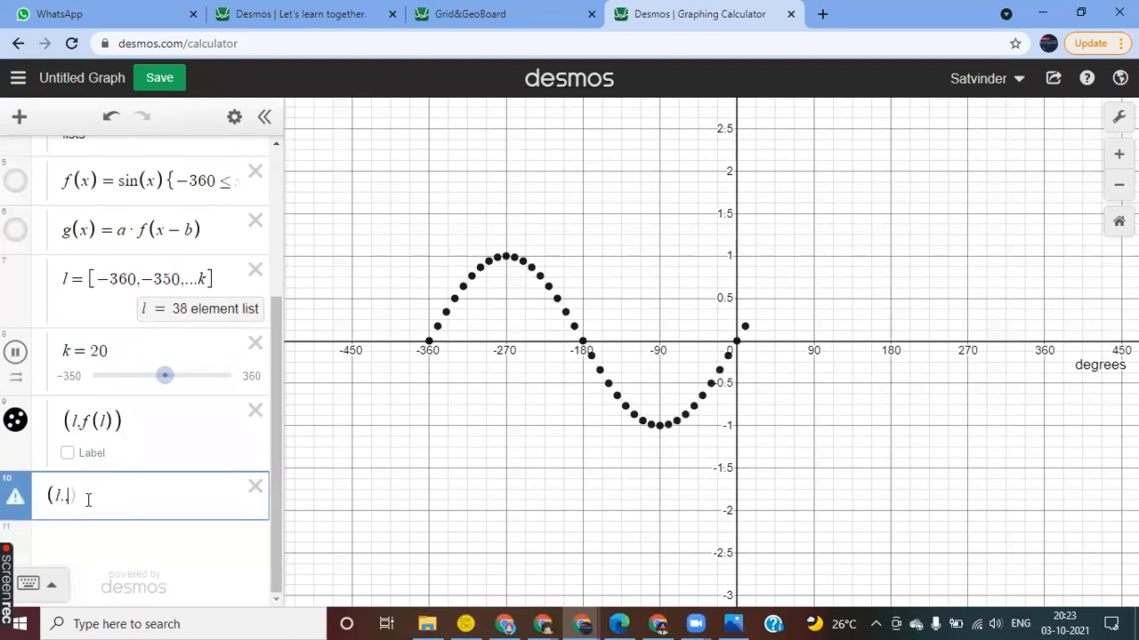
{"action": "key", "text": "BackSpace"}
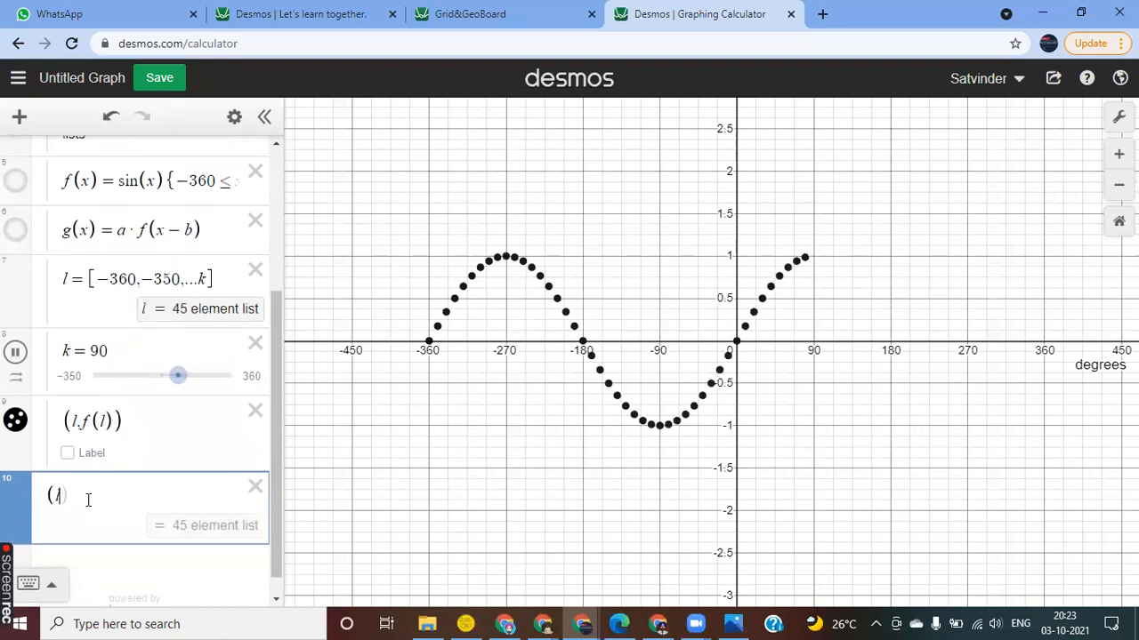
{"action": "type", "text": ",g(l"}
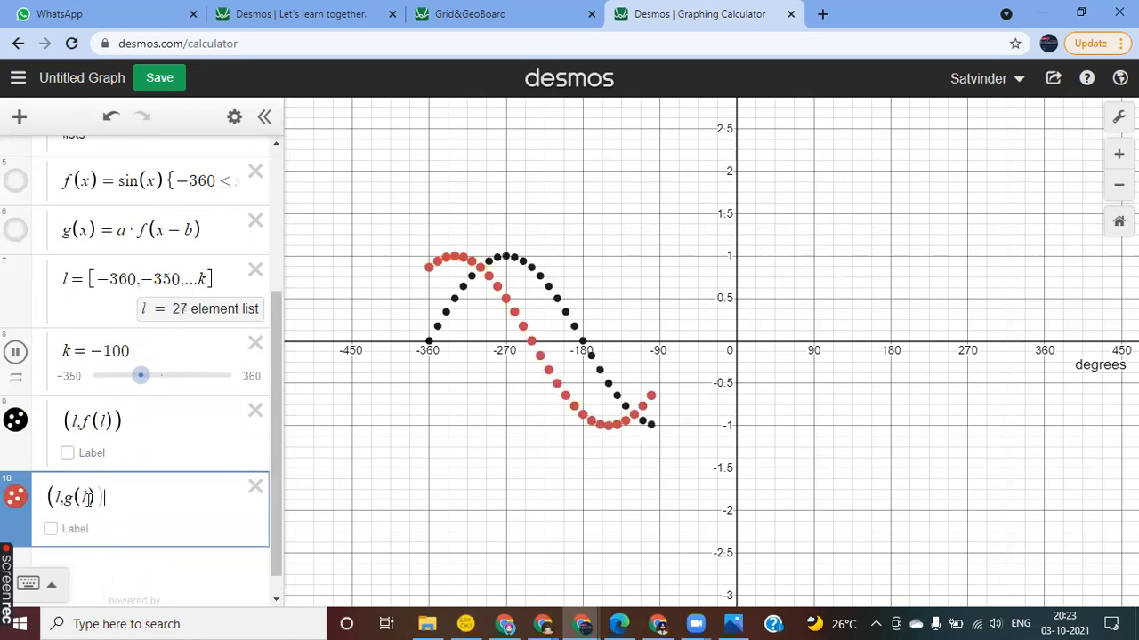
{"action": "left_click", "coordinate": [97, 591]}
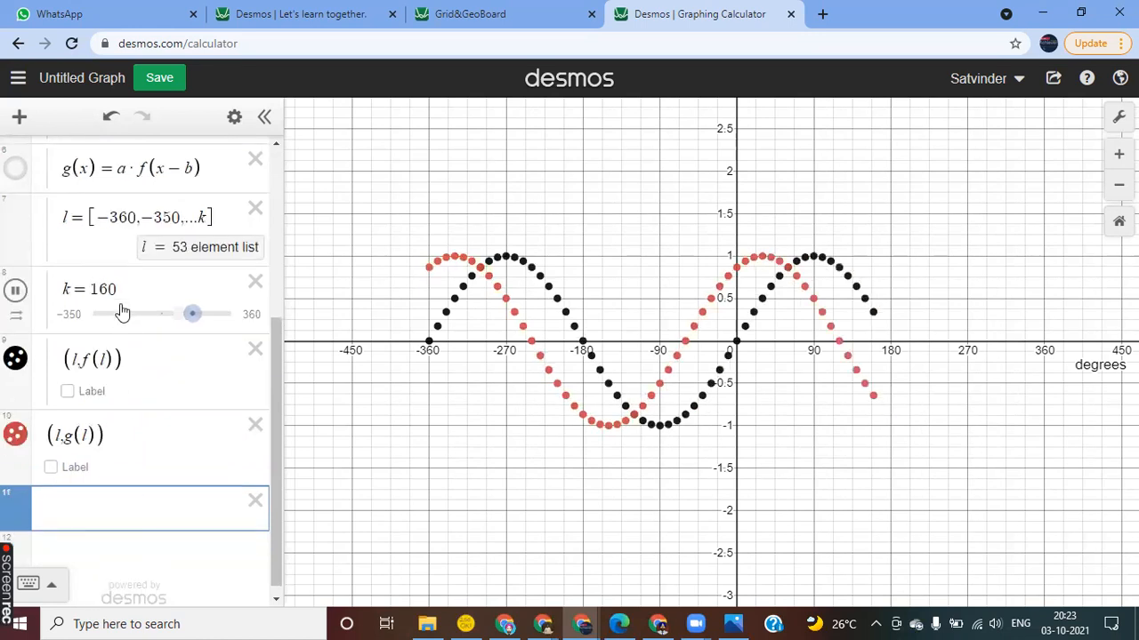
- Bring the b slider to −150 and start its animation
{"action": "scroll", "coordinate": [123, 310], "scroll_direction": "up", "scroll_amount": 2}
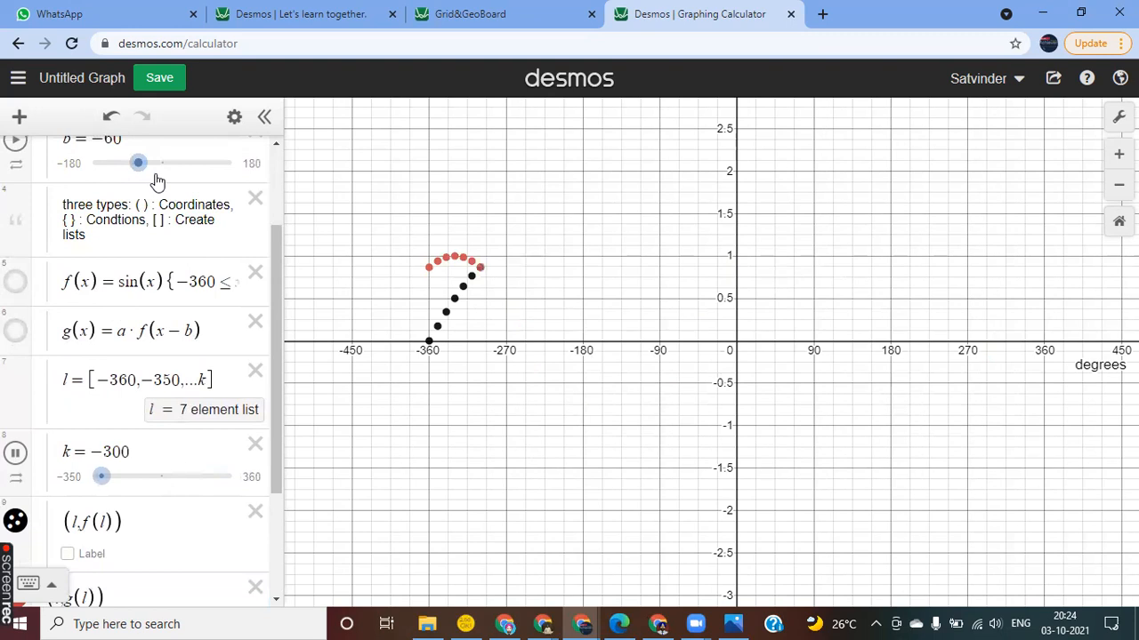
{"action": "left_click_drag", "start_coordinate": [143, 183], "coordinate": [104, 198]}
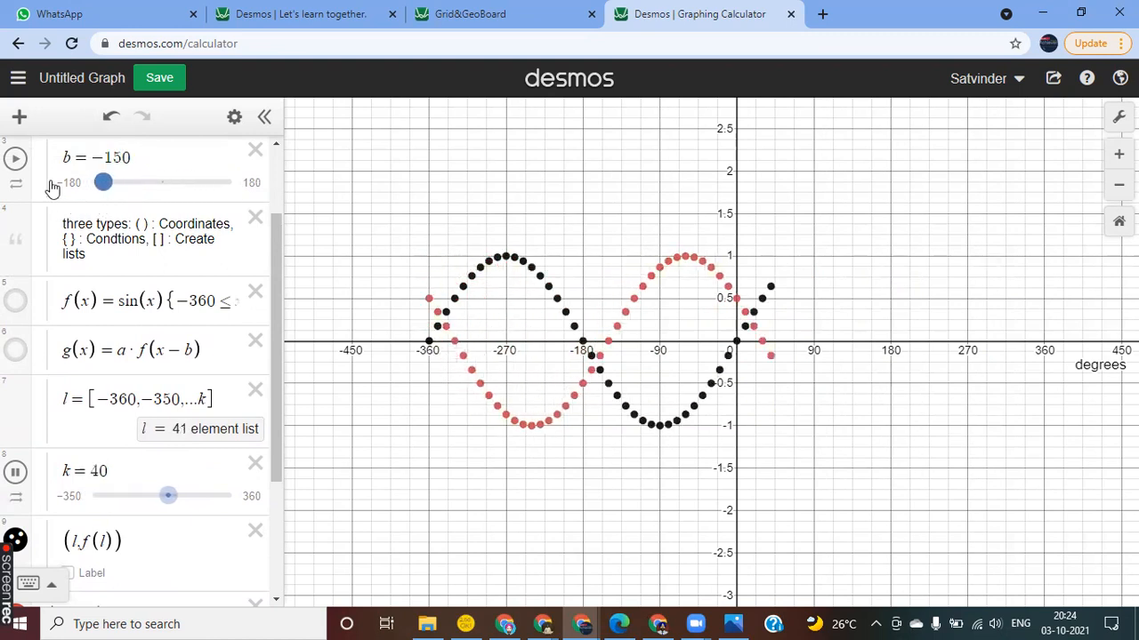
{"action": "left_click", "coordinate": [16, 162]}
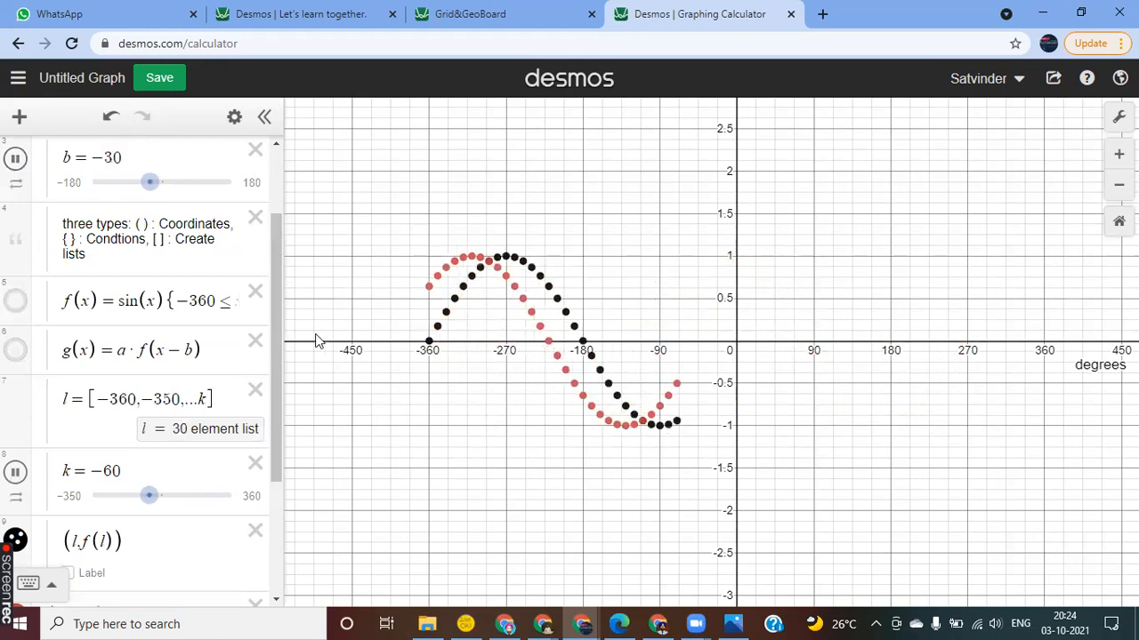
- Widen the expression list and look through all entries from the First folder down to (l, g(l))
{"action": "left_click_drag", "start_coordinate": [285, 327], "coordinate": [407, 327]}
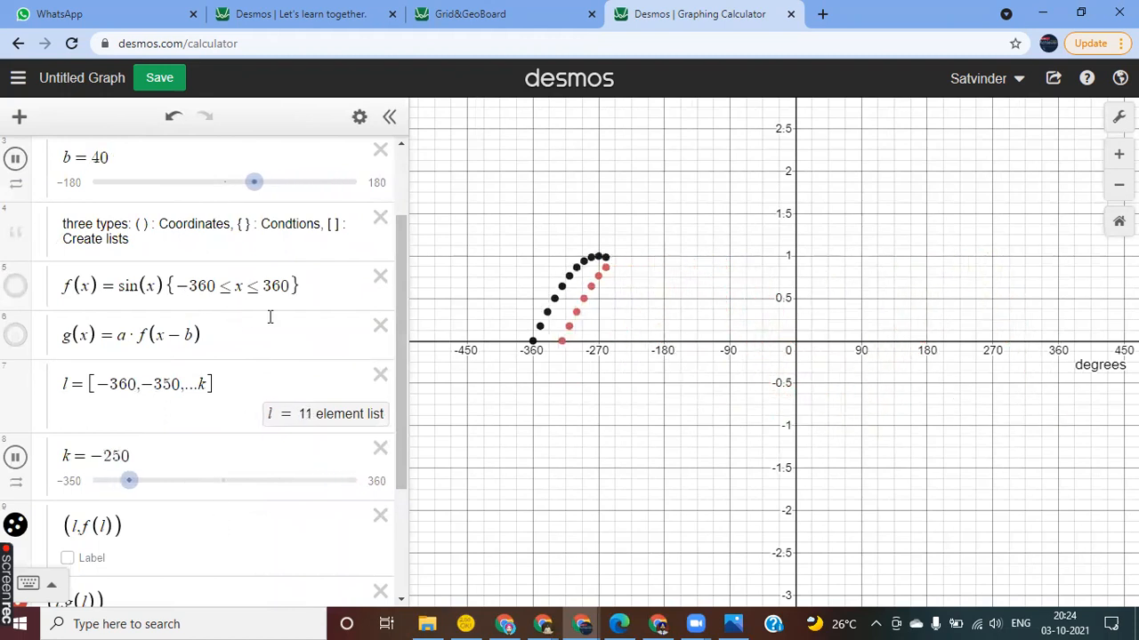
{"action": "scroll", "coordinate": [223, 490], "scroll_direction": "down", "scroll_amount": 3}
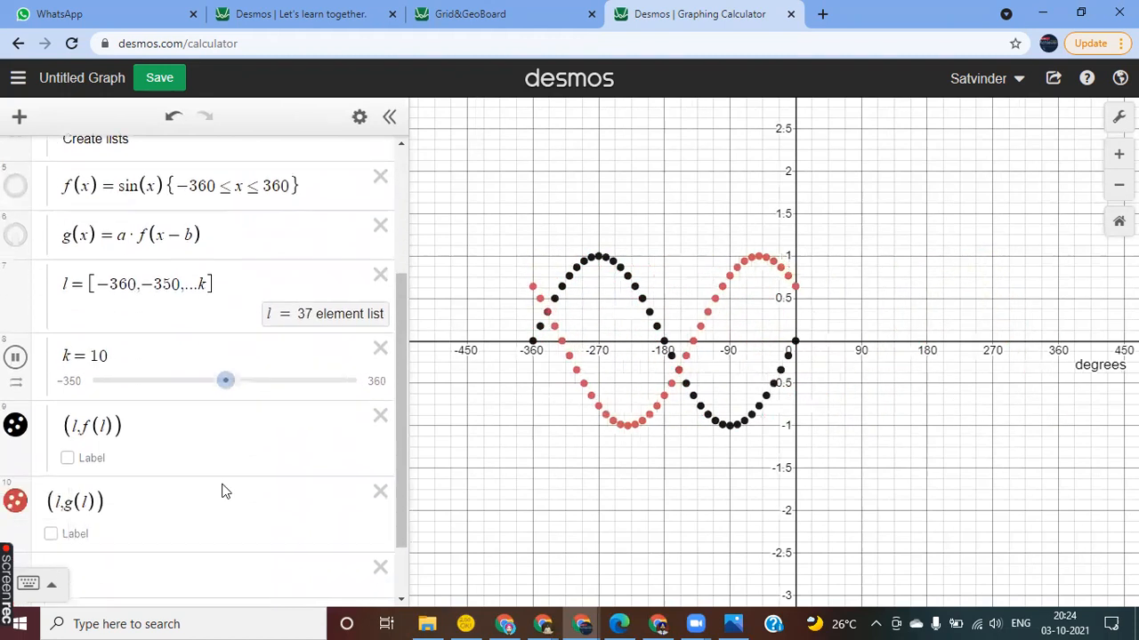
{"action": "scroll", "coordinate": [224, 491], "scroll_direction": "up", "scroll_amount": 3}
{"action": "scroll", "coordinate": [224, 491], "scroll_direction": "down", "scroll_amount": 3}
{"action": "scroll", "coordinate": [225, 492], "scroll_direction": "up", "scroll_amount": 3}
{"action": "scroll", "coordinate": [225, 493], "scroll_direction": "down", "scroll_amount": 3}
{"action": "scroll", "coordinate": [224, 493], "scroll_direction": "up", "scroll_amount": 4}
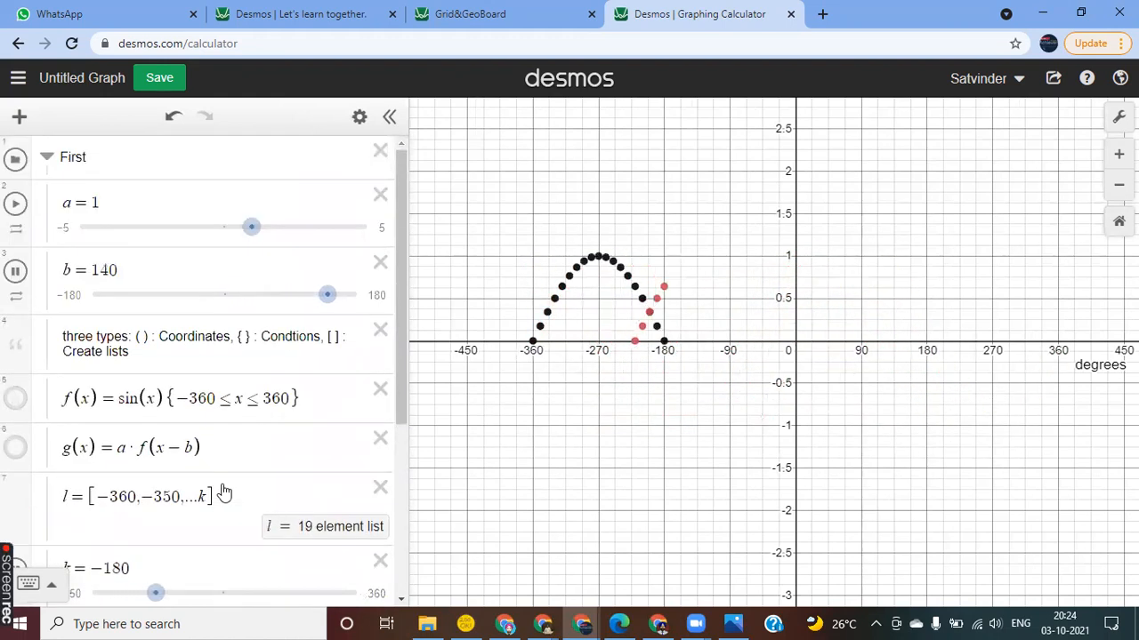
{"action": "scroll", "coordinate": [224, 491], "scroll_direction": "down", "scroll_amount": 4}
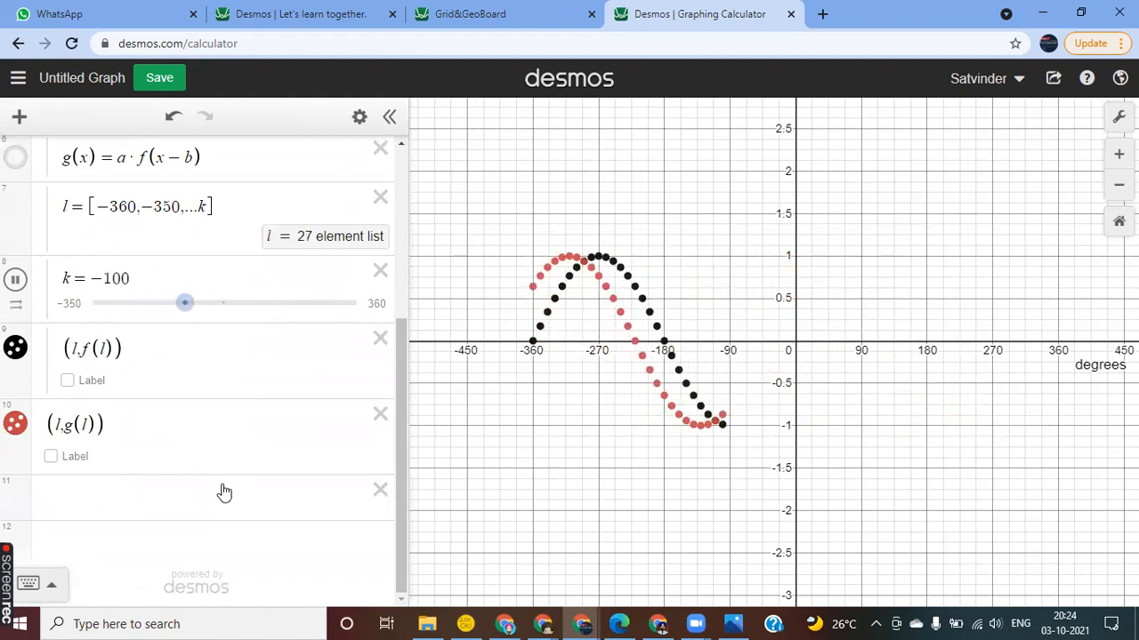
{"action": "scroll", "coordinate": [224, 493], "scroll_direction": "up", "scroll_amount": 1}
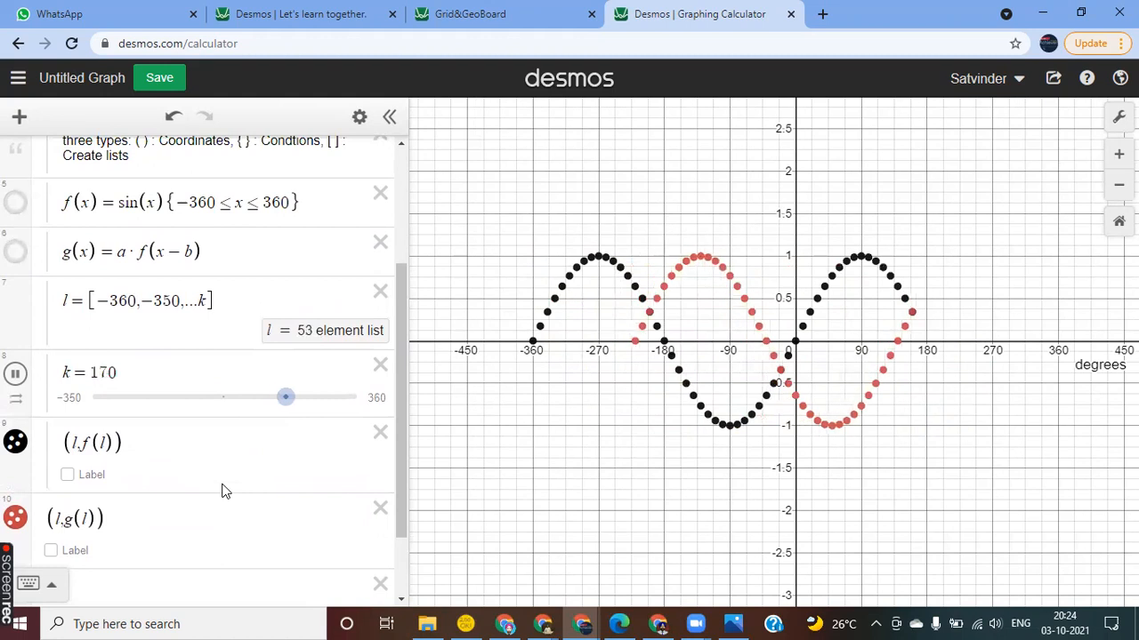
{"action": "scroll", "coordinate": [198, 366], "scroll_direction": "up", "scroll_amount": 2}
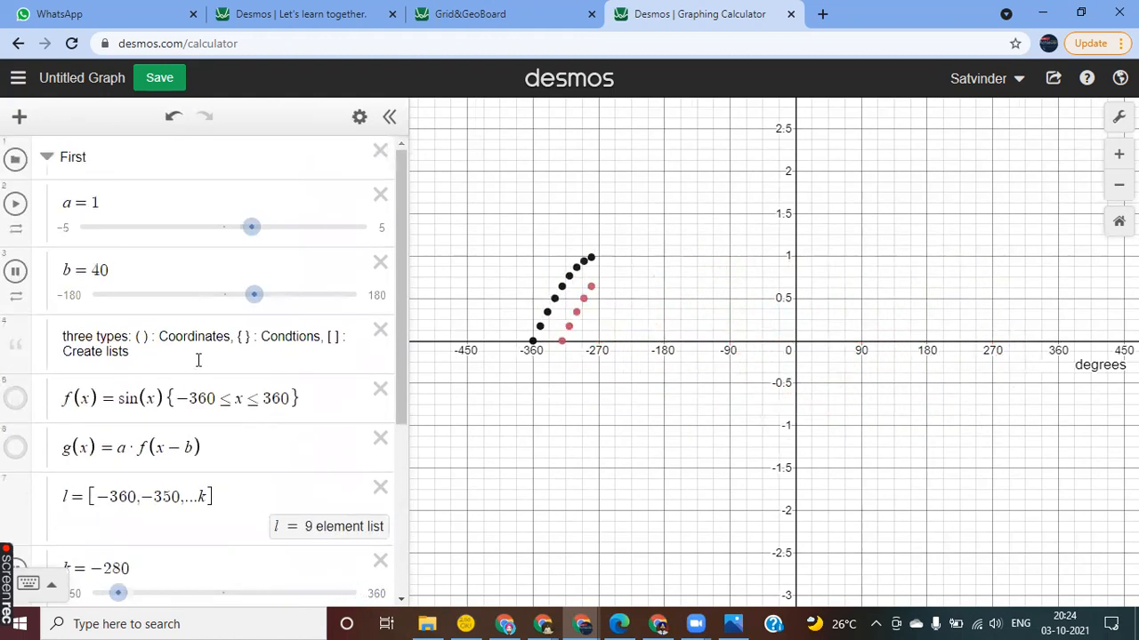
- Collapse the First folder and expand it again to check which expressions it holds
{"action": "left_click", "coordinate": [43, 164]}
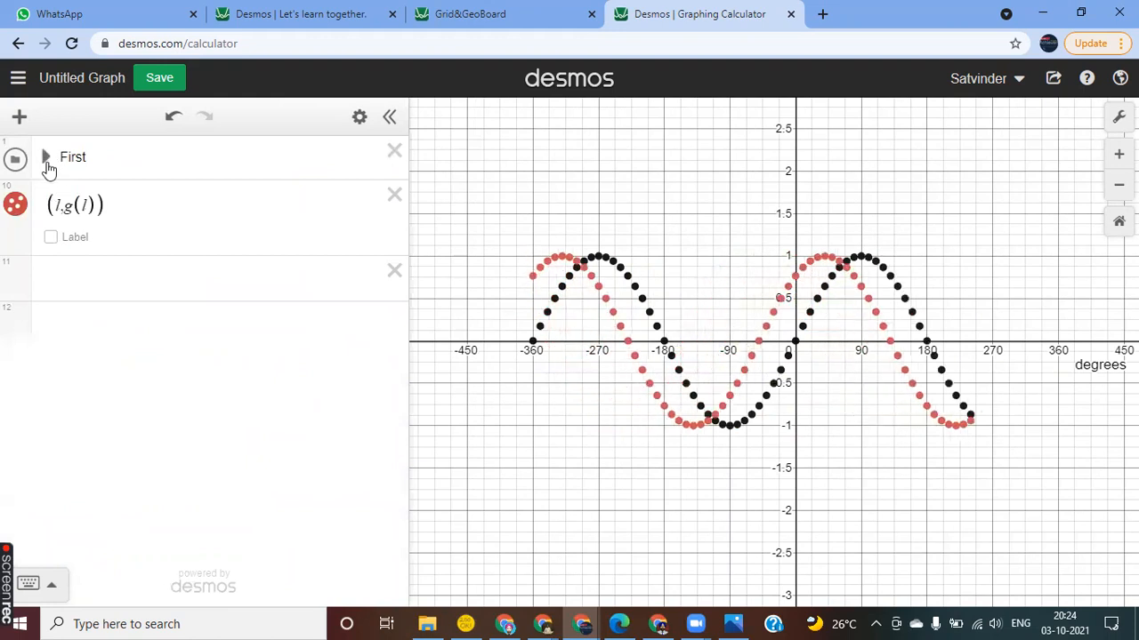
{"action": "left_click", "coordinate": [46, 161]}
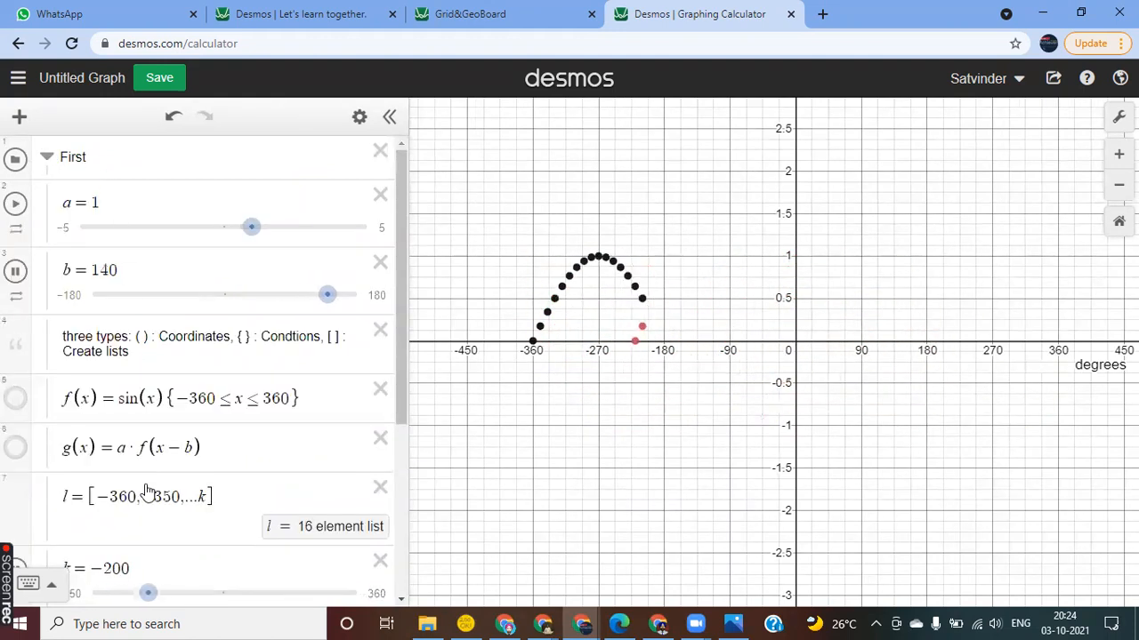
{"action": "scroll", "coordinate": [146, 494], "scroll_direction": "down", "scroll_amount": 2}
{"action": "scroll", "coordinate": [145, 490], "scroll_direction": "up", "scroll_amount": 2}
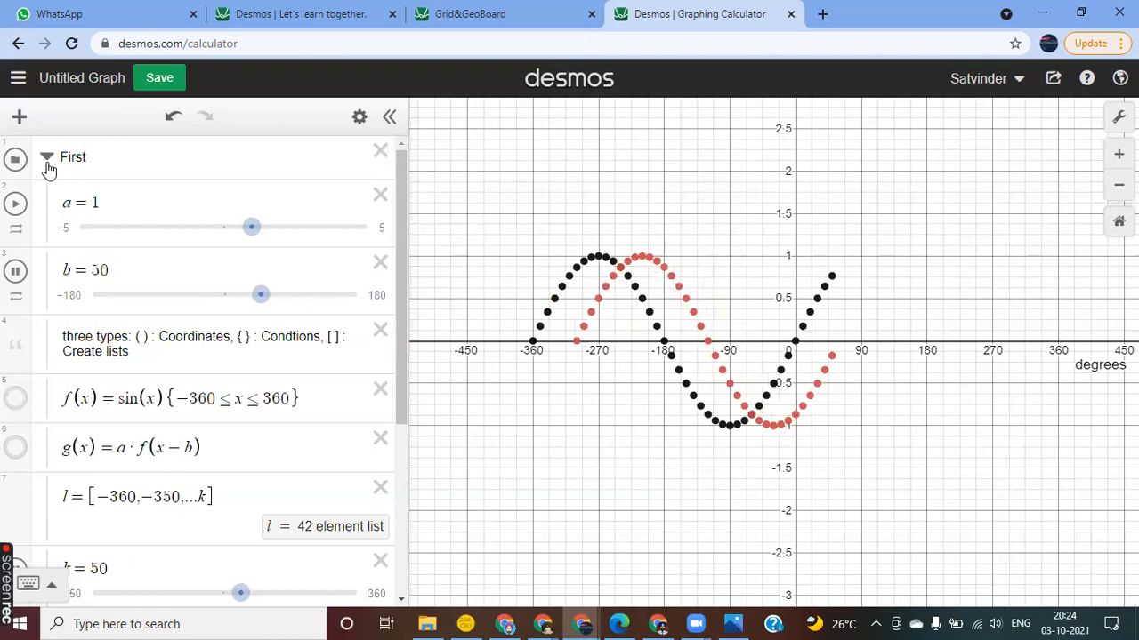
- Collapse the First folder, hide and reshow its graphs, and expand the folder again
{"action": "left_click", "coordinate": [47, 166]}
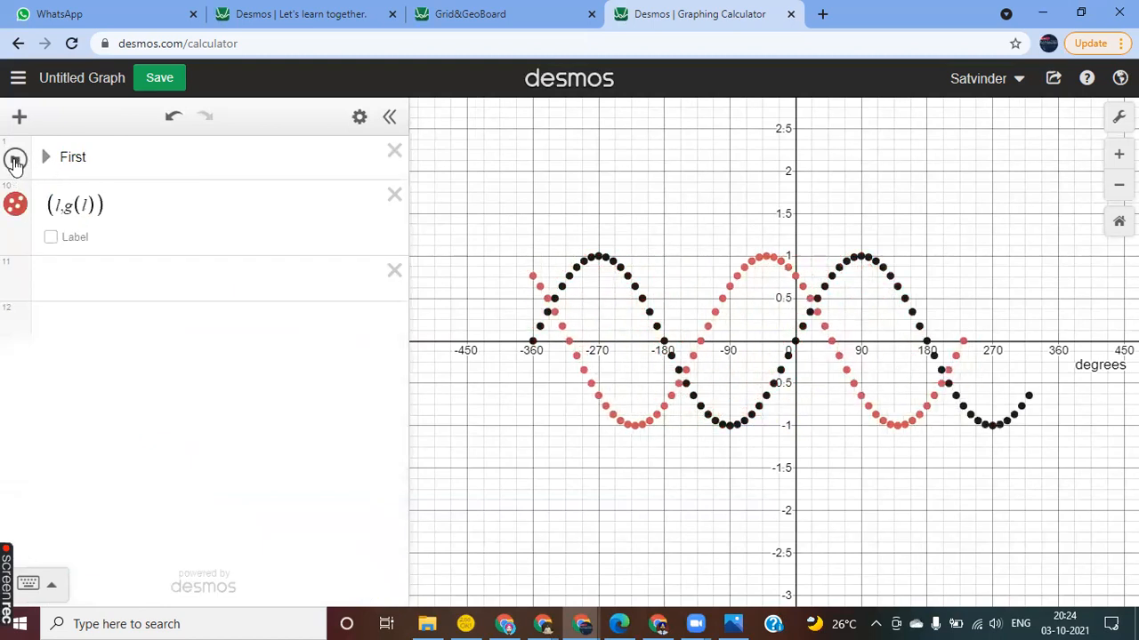
{"action": "left_click", "coordinate": [14, 161]}
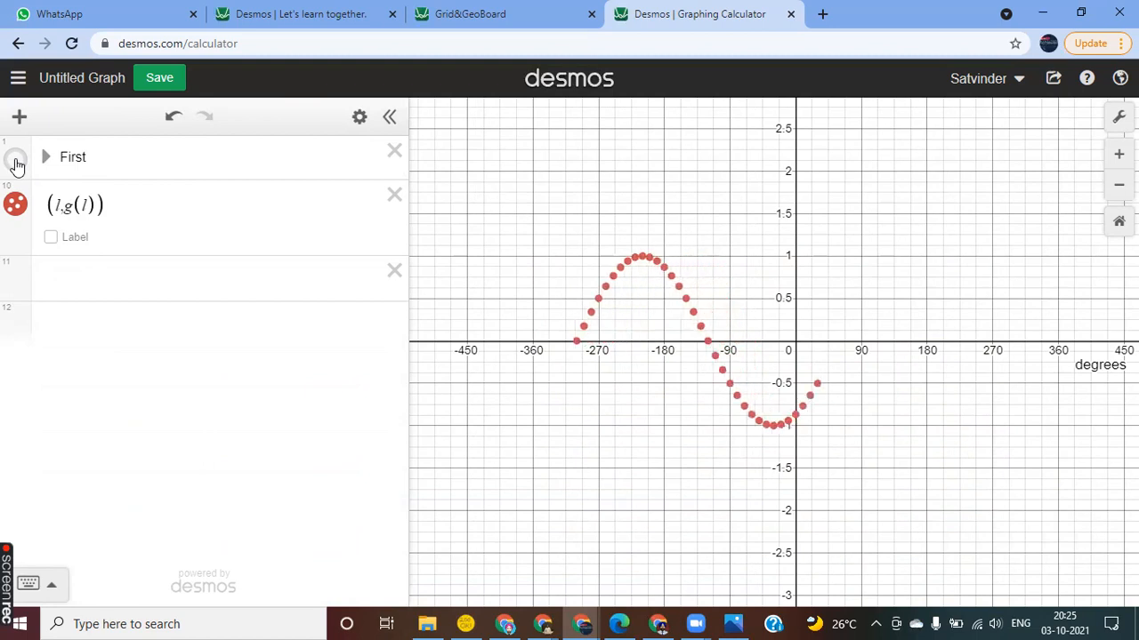
{"action": "left_click", "coordinate": [15, 160]}
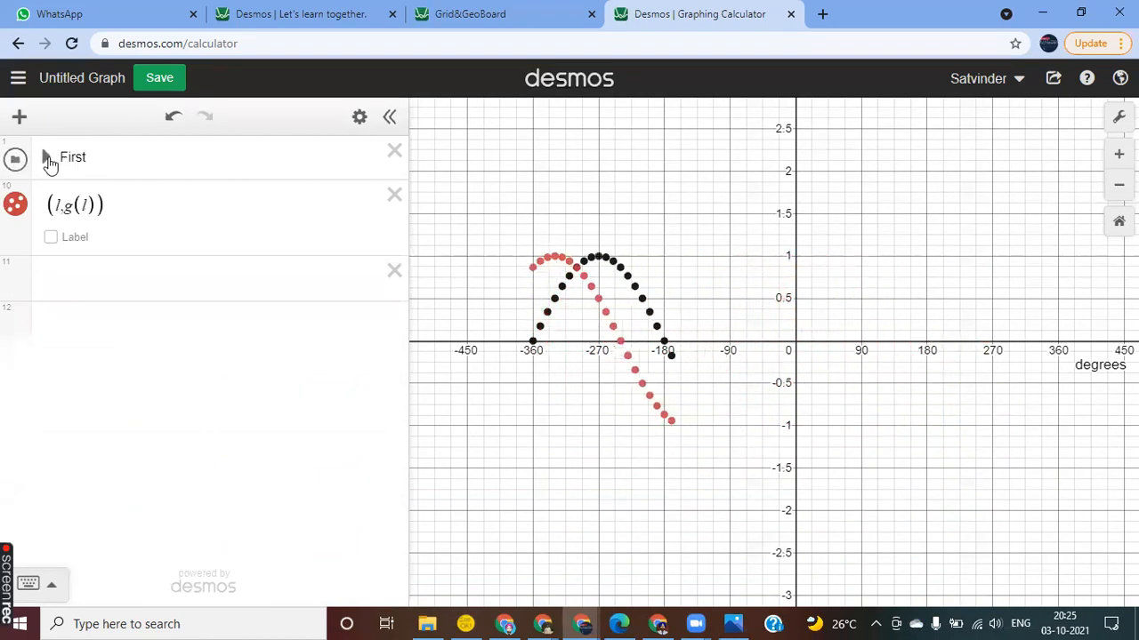
{"action": "left_click", "coordinate": [47, 161]}
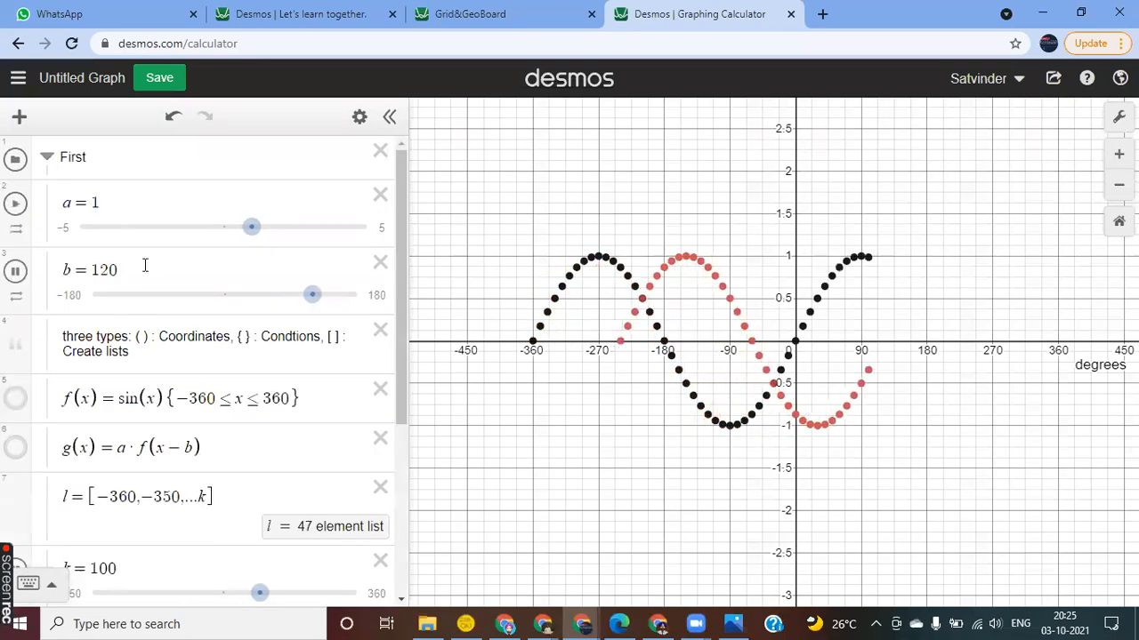
{"action": "scroll", "coordinate": [134, 348], "scroll_direction": "down", "scroll_amount": 1}
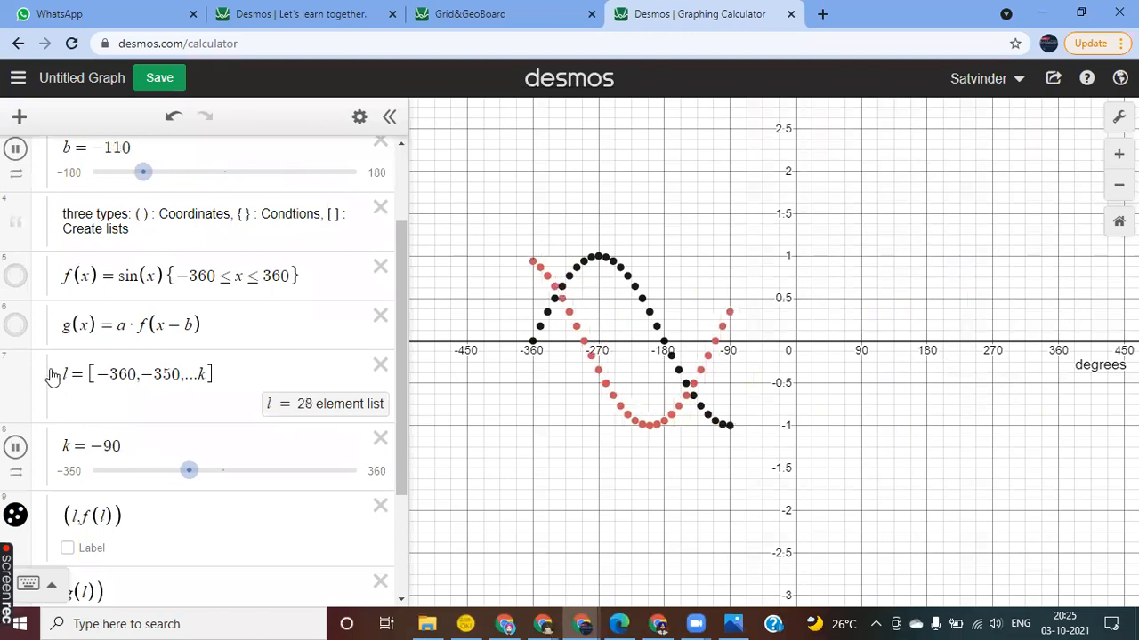
{"action": "scroll", "coordinate": [51, 405], "scroll_direction": "down", "scroll_amount": 3}
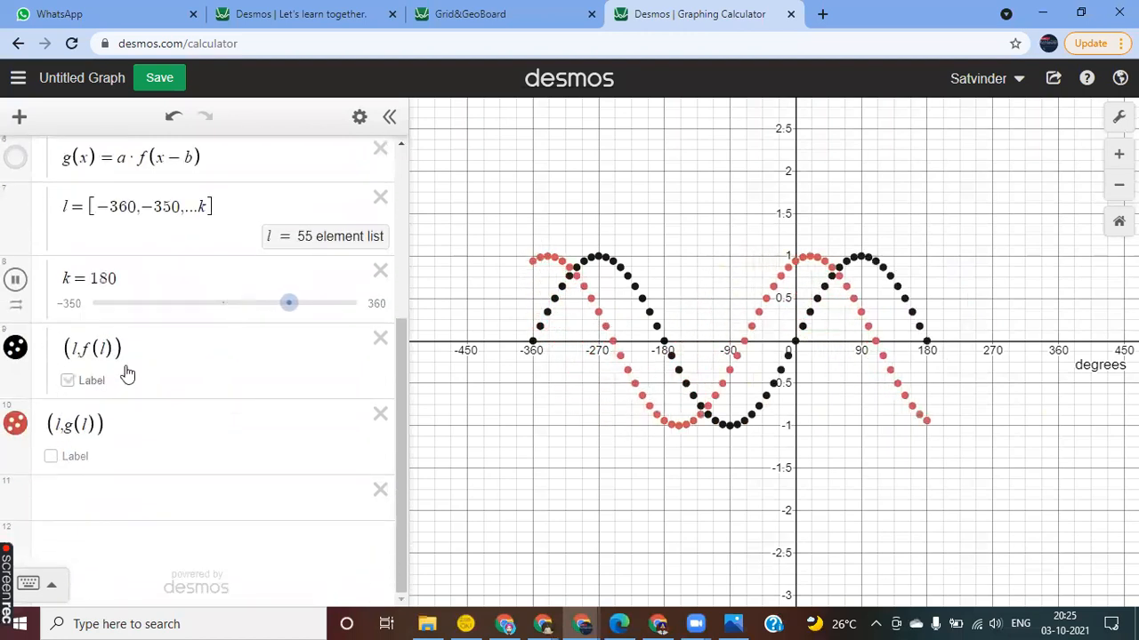
- Move the (l, g(l)) expression into the First folder and collapse the folder
{"action": "left_click", "coordinate": [134, 353]}
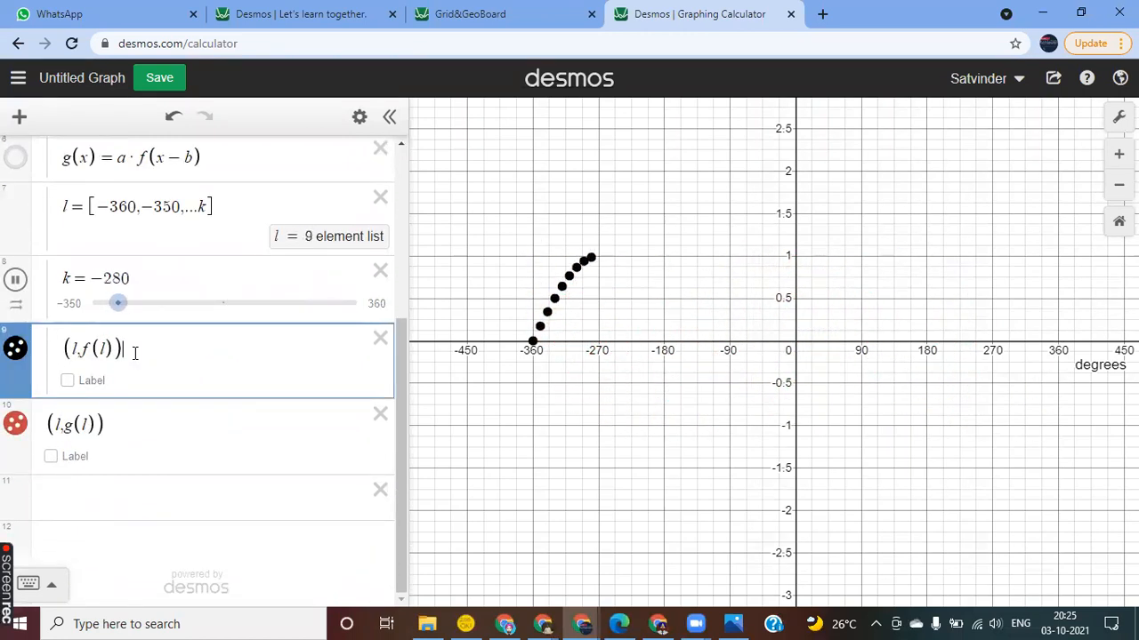
{"action": "key", "text": "Return"}
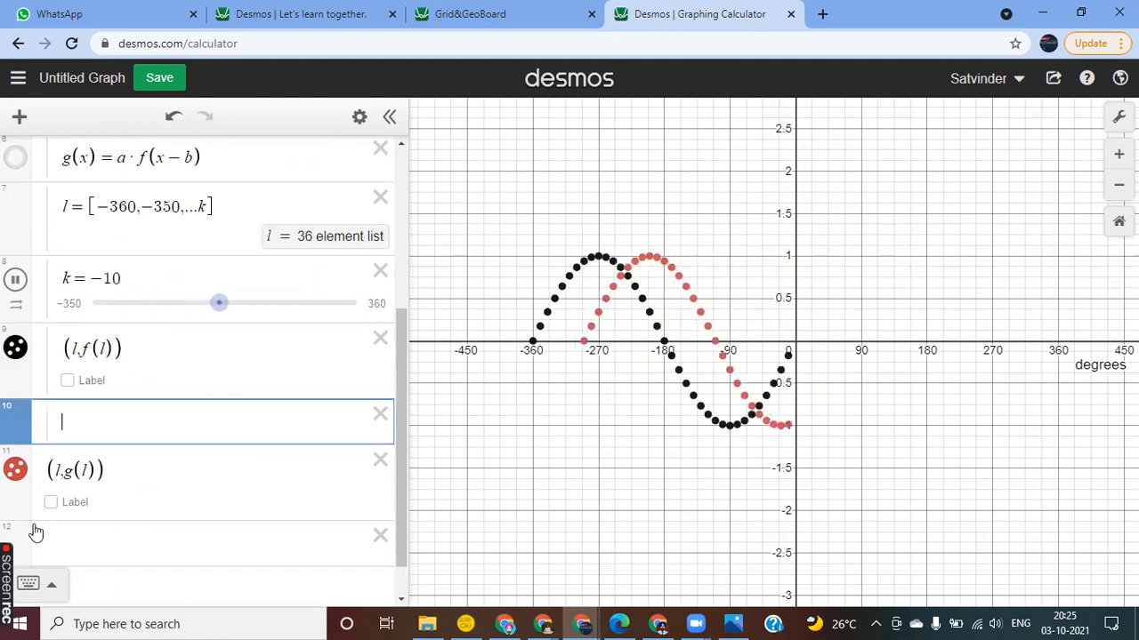
{"action": "left_click_drag", "start_coordinate": [20, 508], "coordinate": [33, 473]}
{"action": "scroll", "coordinate": [33, 473], "scroll_direction": "up", "scroll_amount": 5}
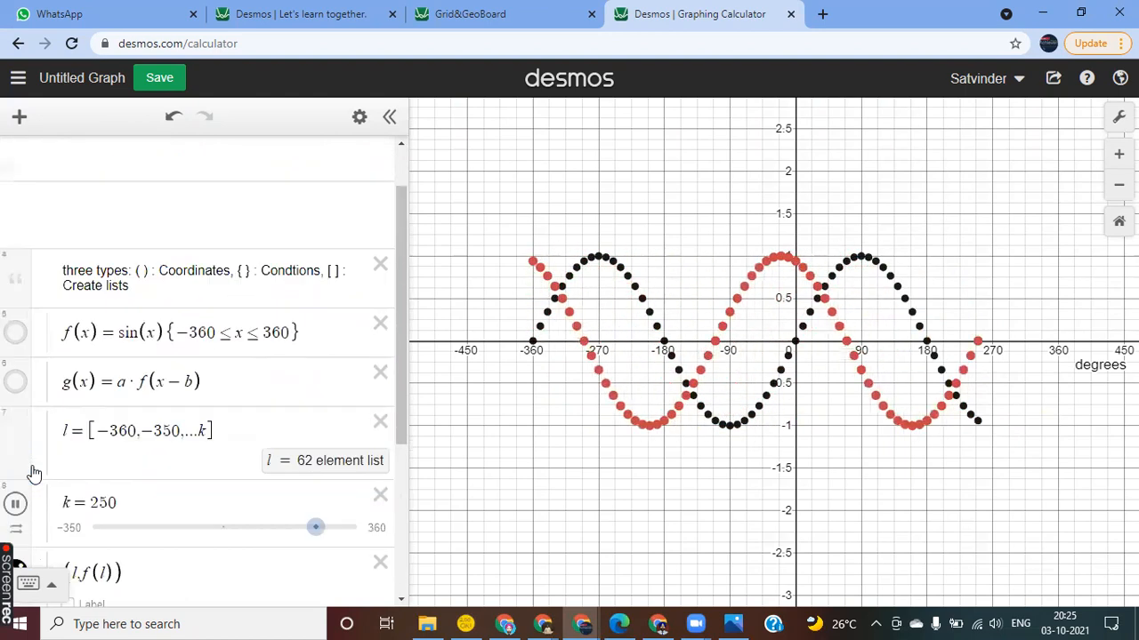
{"action": "left_click", "coordinate": [44, 156]}
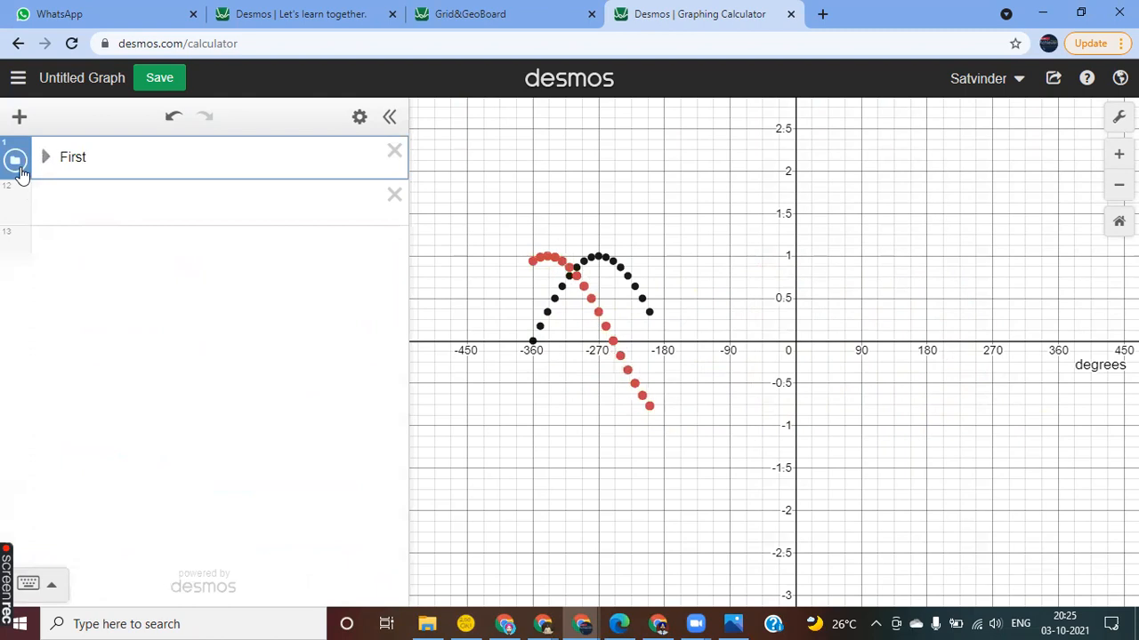
{"action": "left_click", "coordinate": [18, 169]}
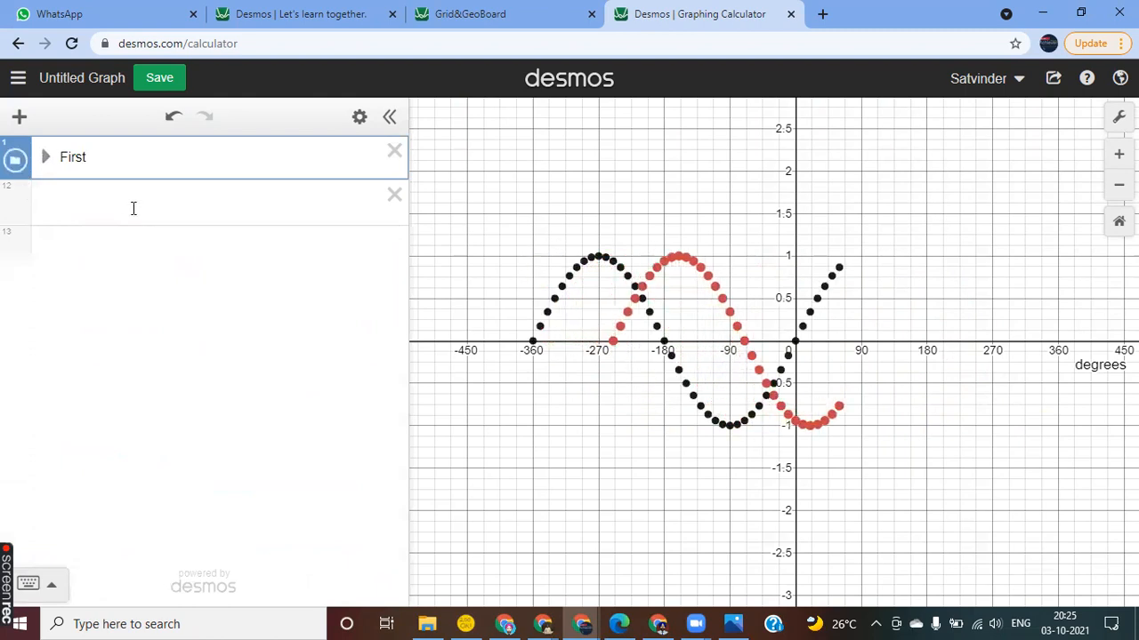
{"action": "left_click", "coordinate": [96, 210]}
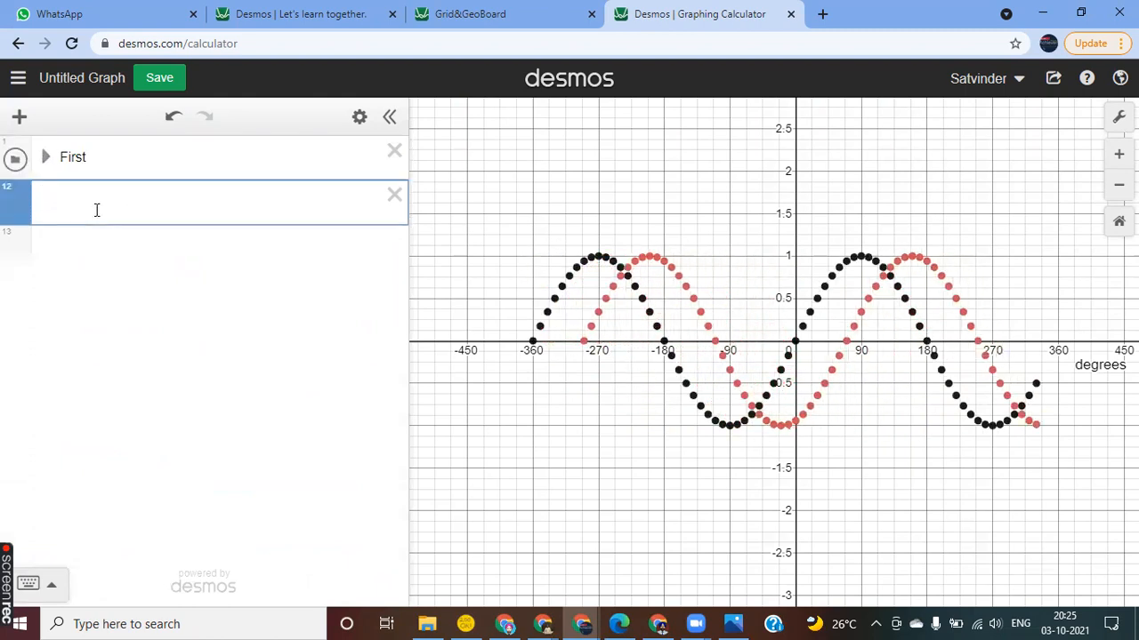
- Save the graph with the title "3rd Oct Part1" and copy its share link
{"action": "left_click", "coordinate": [150, 85]}
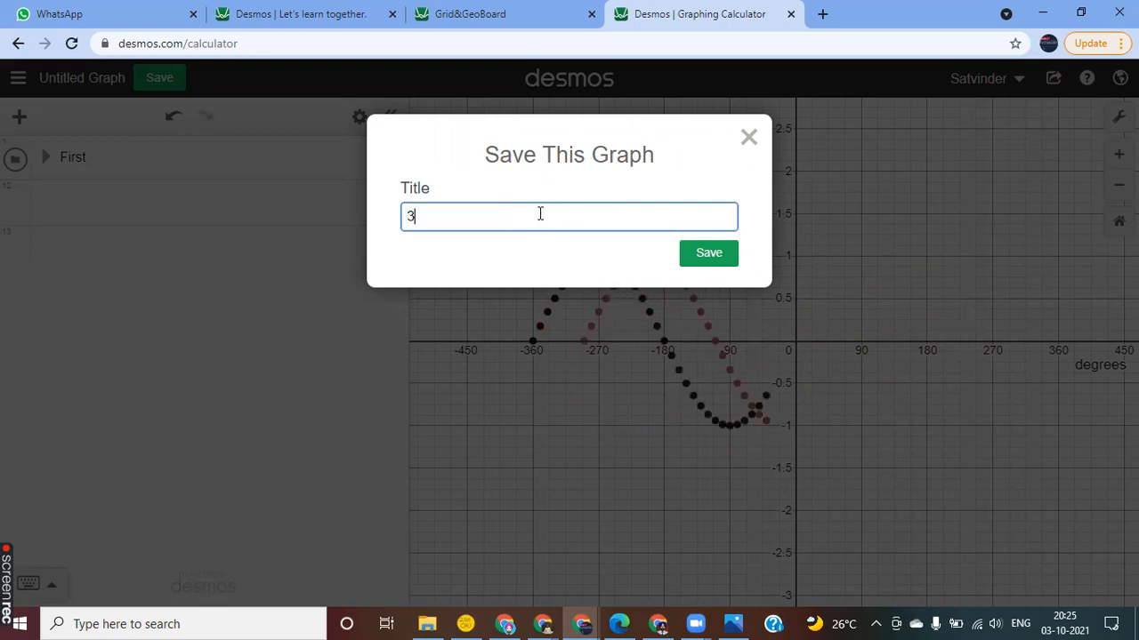
{"action": "type", "text": "3rd Oct Part1"}
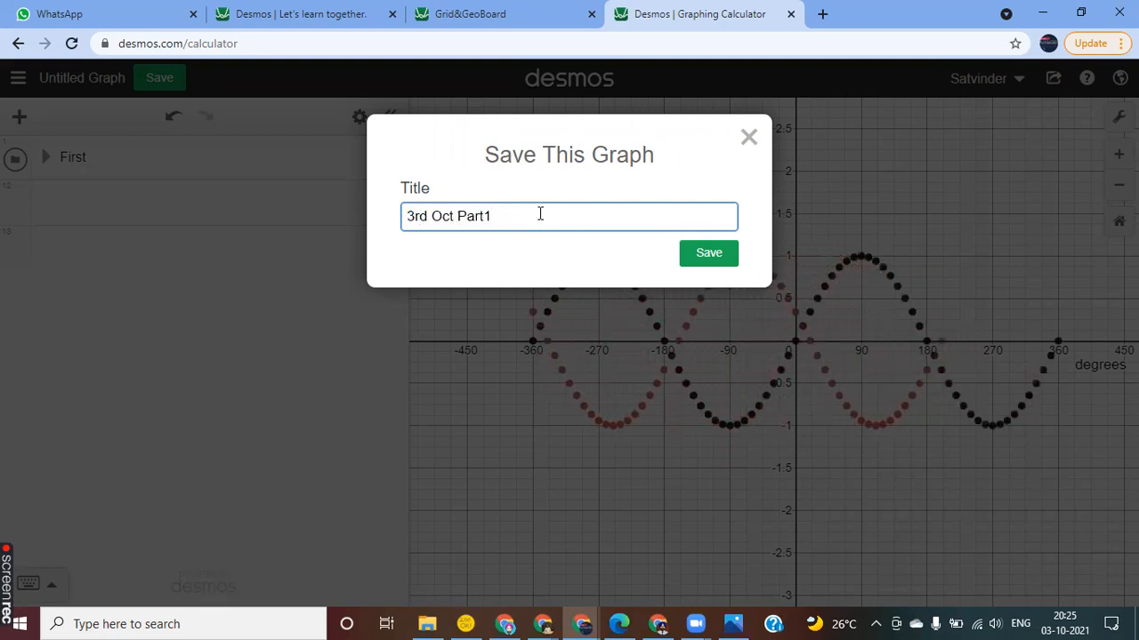
{"action": "left_click", "coordinate": [703, 259]}
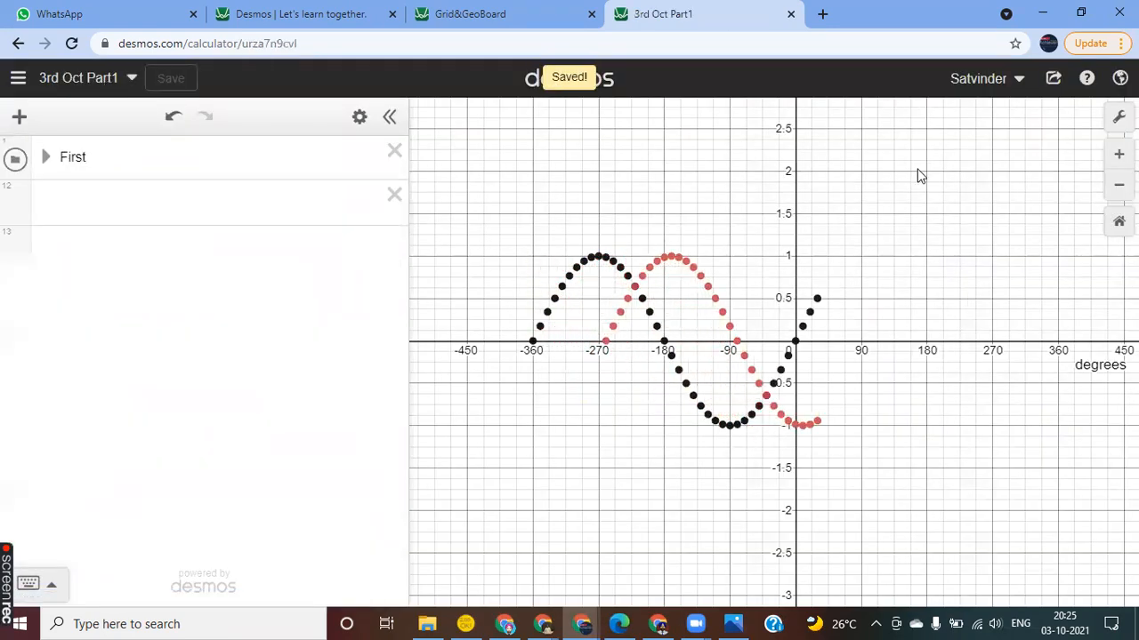
{"action": "left_click", "coordinate": [1053, 78]}
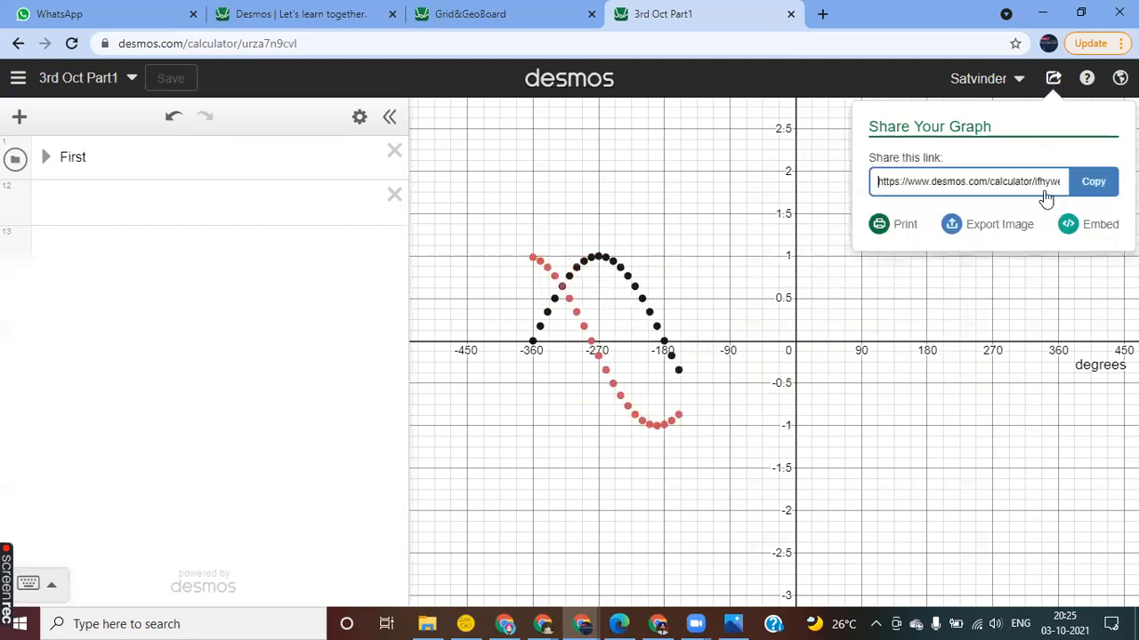
{"action": "left_click", "coordinate": [1096, 183]}
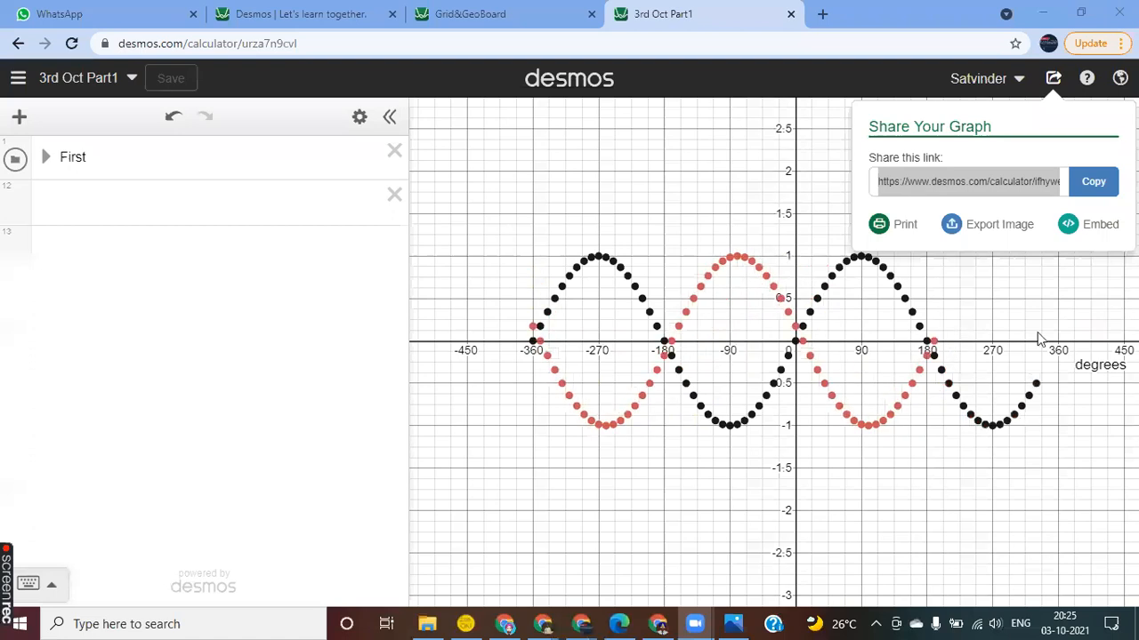
{"action": "left_click", "coordinate": [127, 221]}
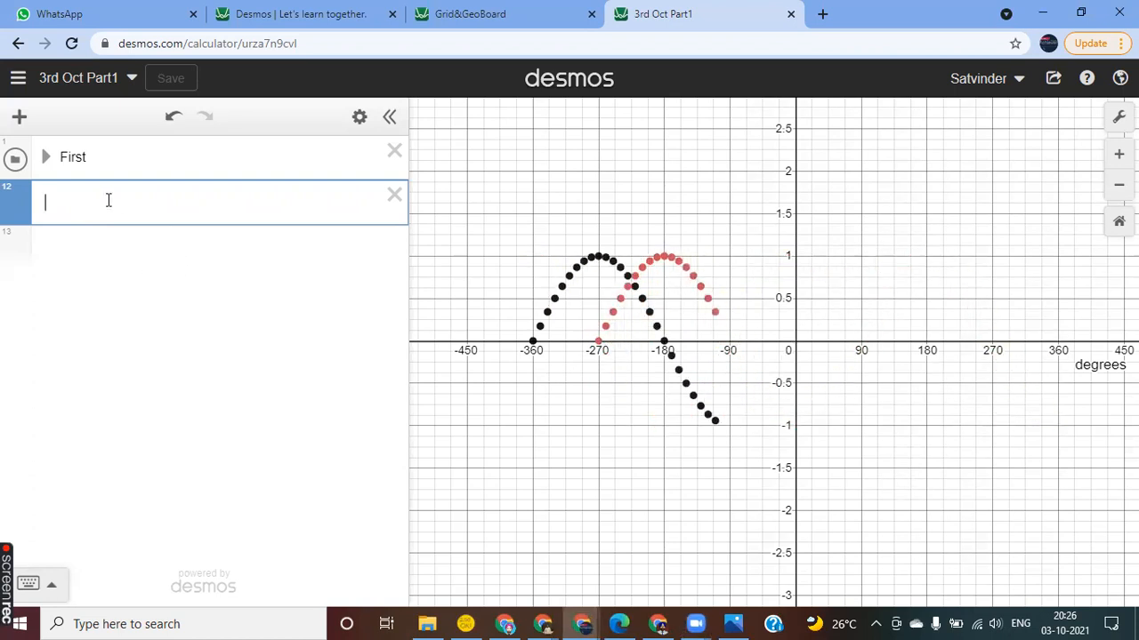
{"action": "left_click", "coordinate": [19, 116]}
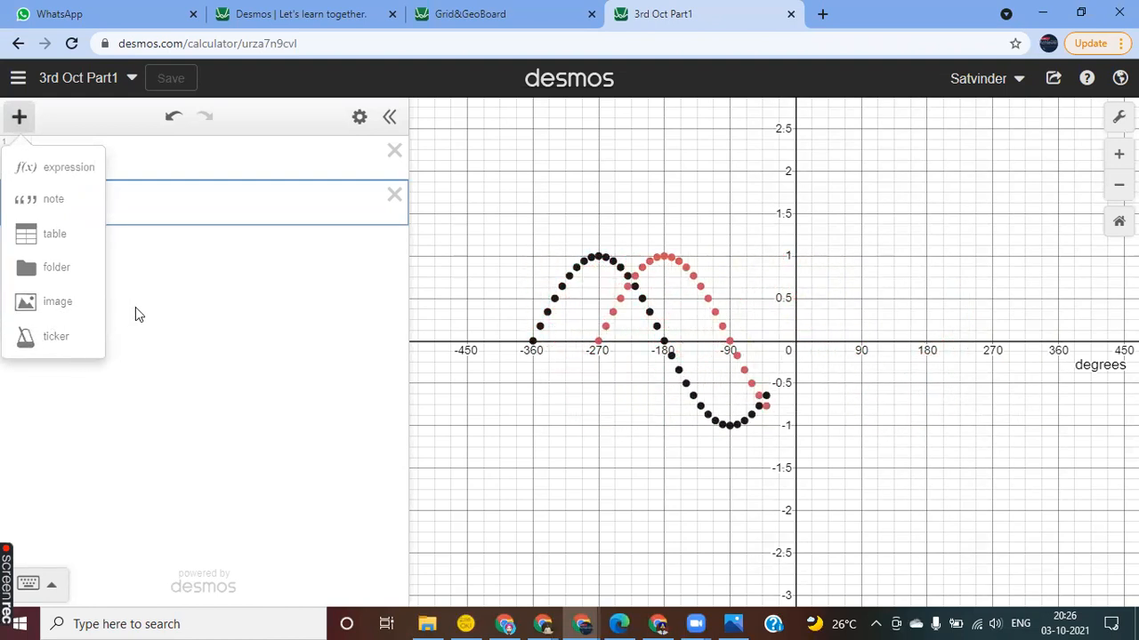
{"action": "left_click", "coordinate": [201, 195]}
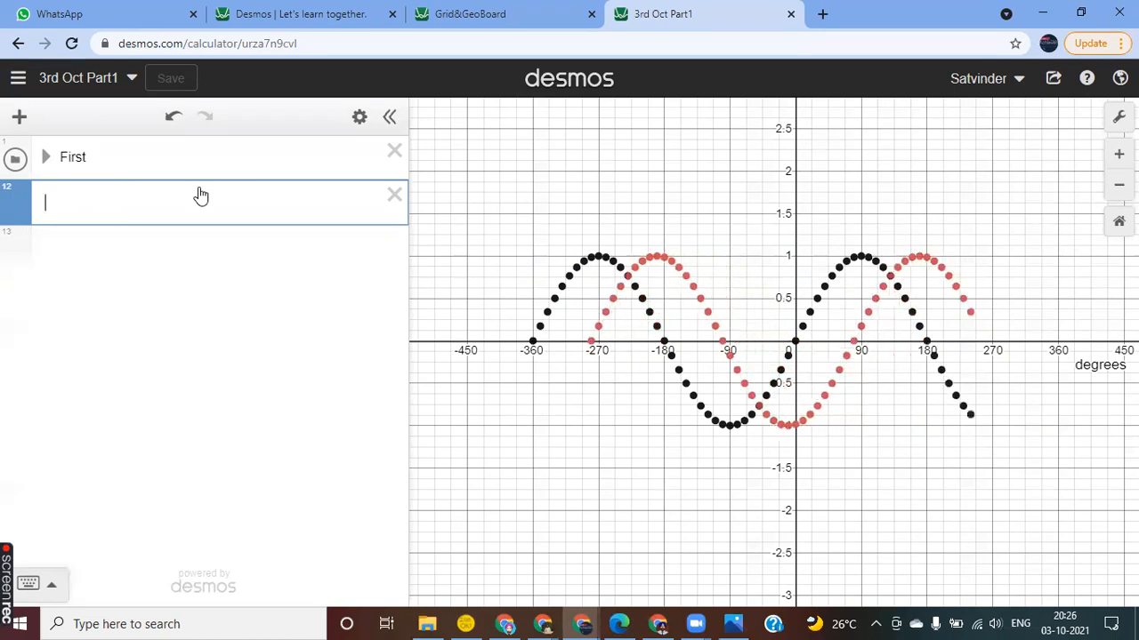
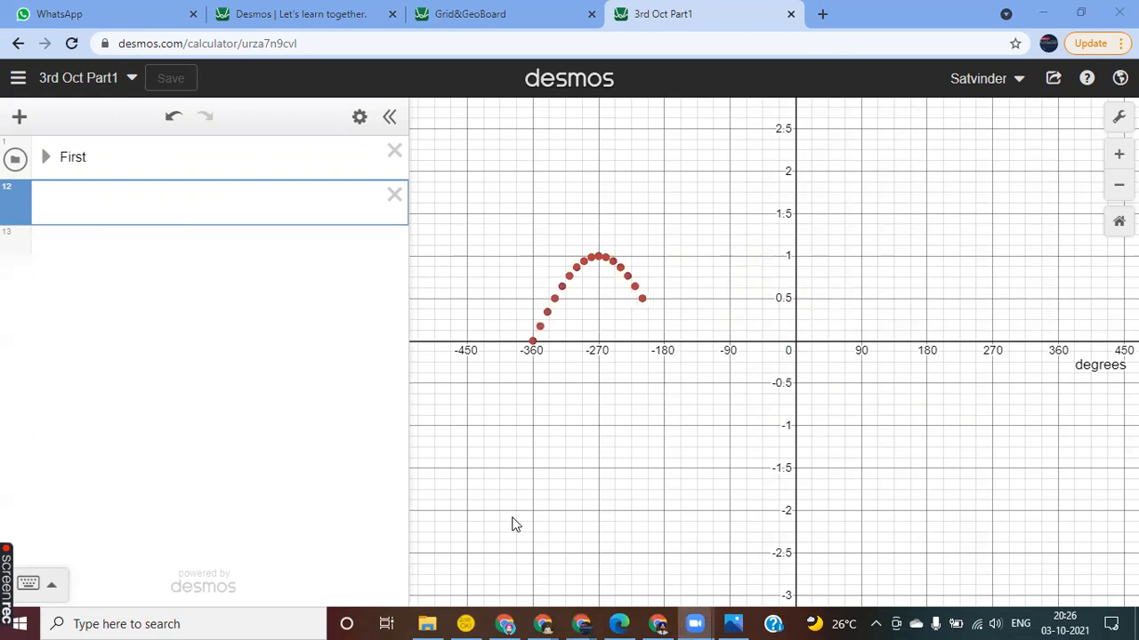
{"action": "left_click", "coordinate": [60, 200]}
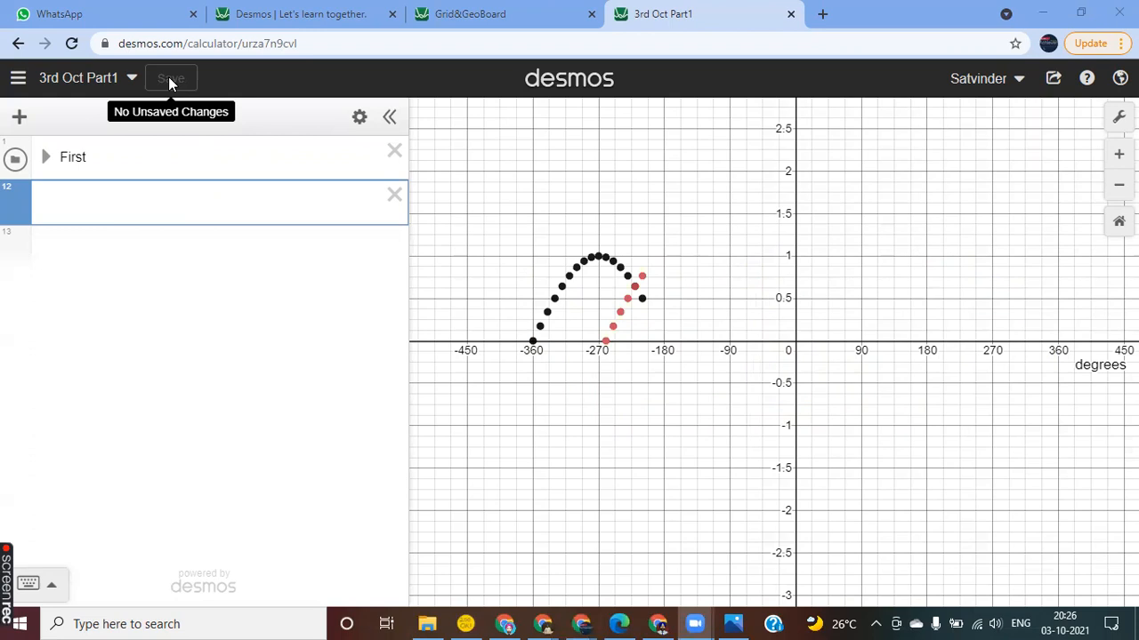
- Hide the First folder's graphs and open a blank graphing calculator from the Desmos homepage in a new browser tab
{"action": "left_click", "coordinate": [14, 162]}
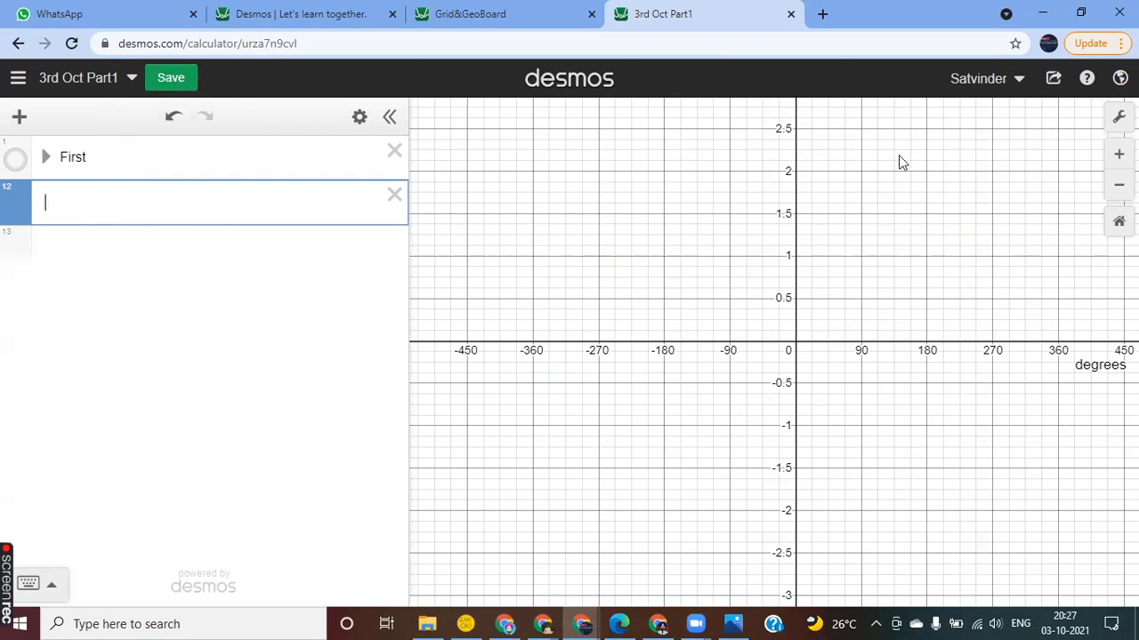
{"action": "left_click", "coordinate": [823, 15]}
{"action": "type", "text": "d"}
{"action": "key", "text": "Return"}
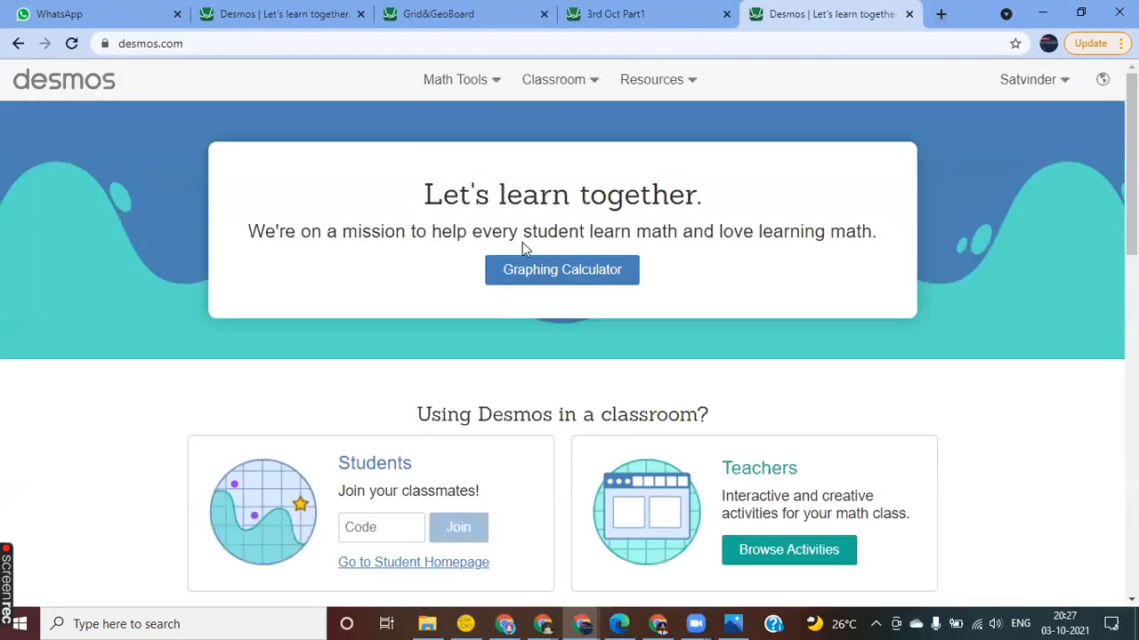
{"action": "left_click", "coordinate": [539, 278]}
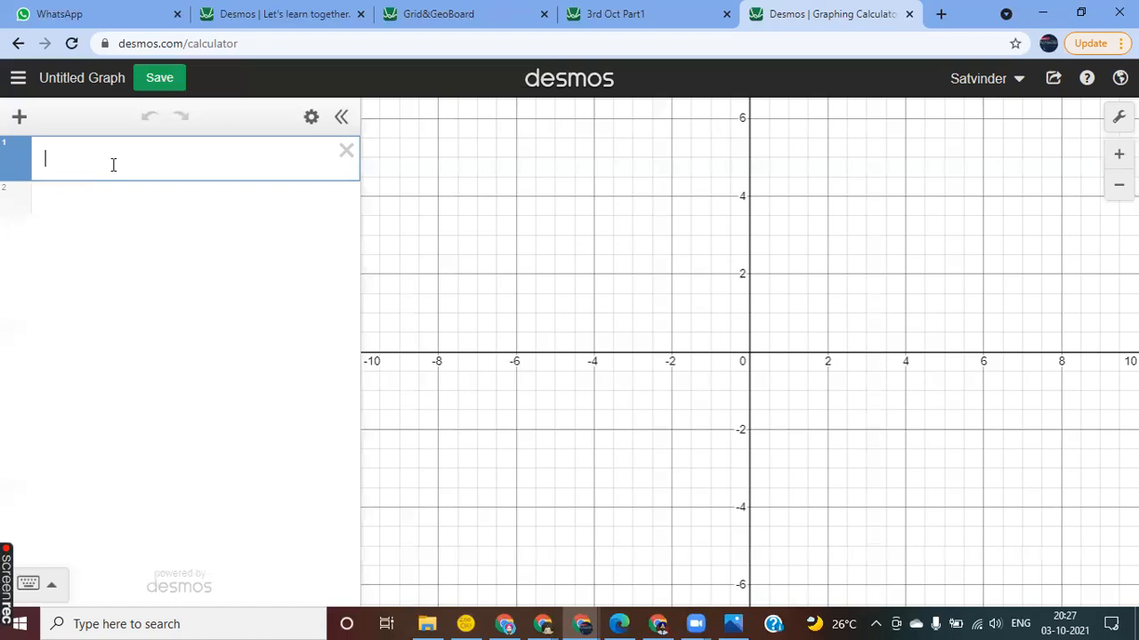
- Define a slider a=3 and plot the point (4,2)
{"action": "type", "text": "a=3"}
{"action": "key", "text": "Return"}
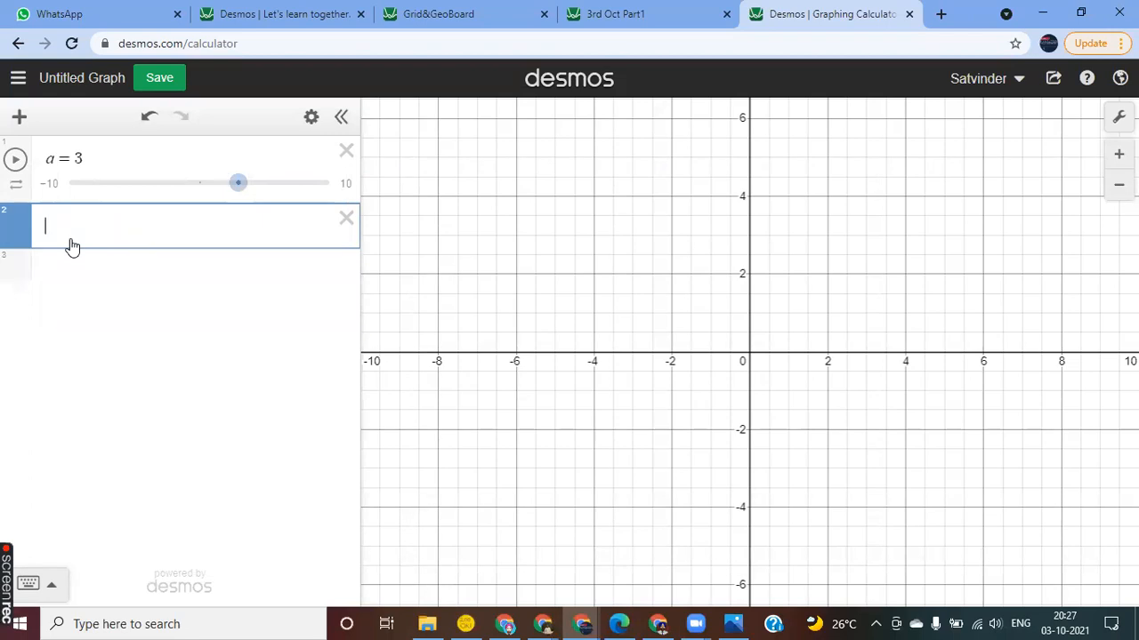
{"action": "type", "text": "("}
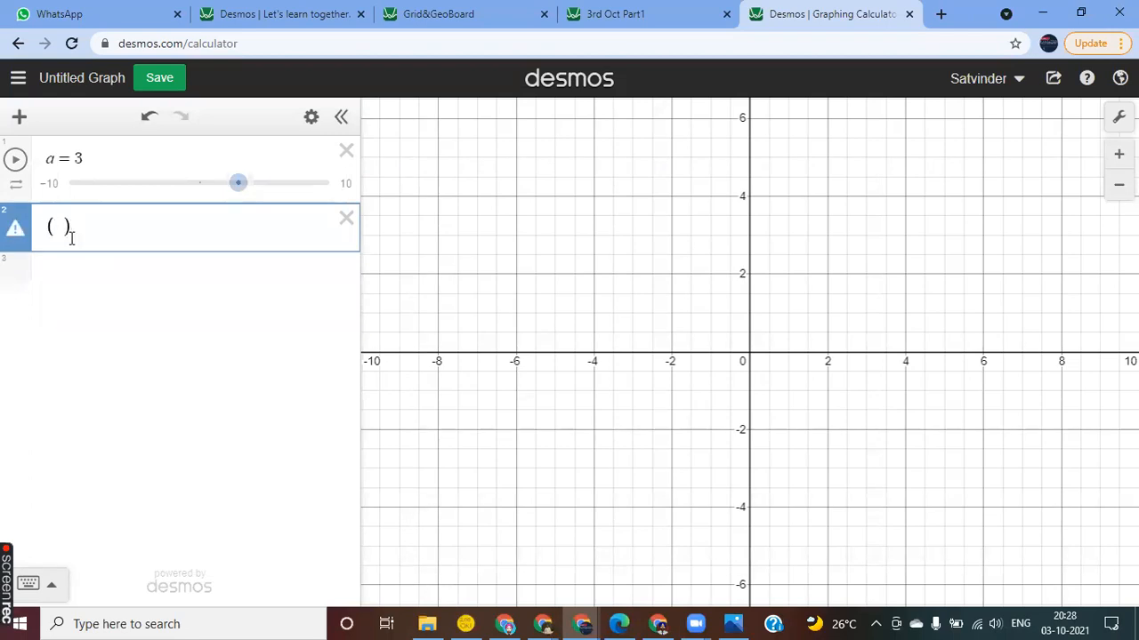
{"action": "type", "text": "4,2"}
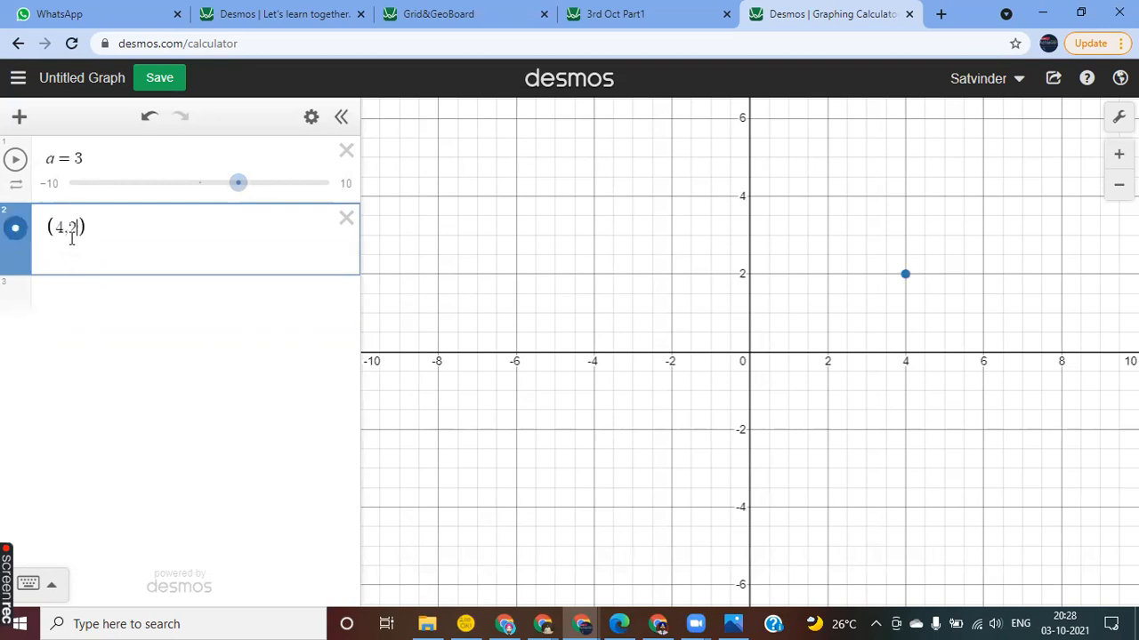
{"action": "key", "text": "Return"}
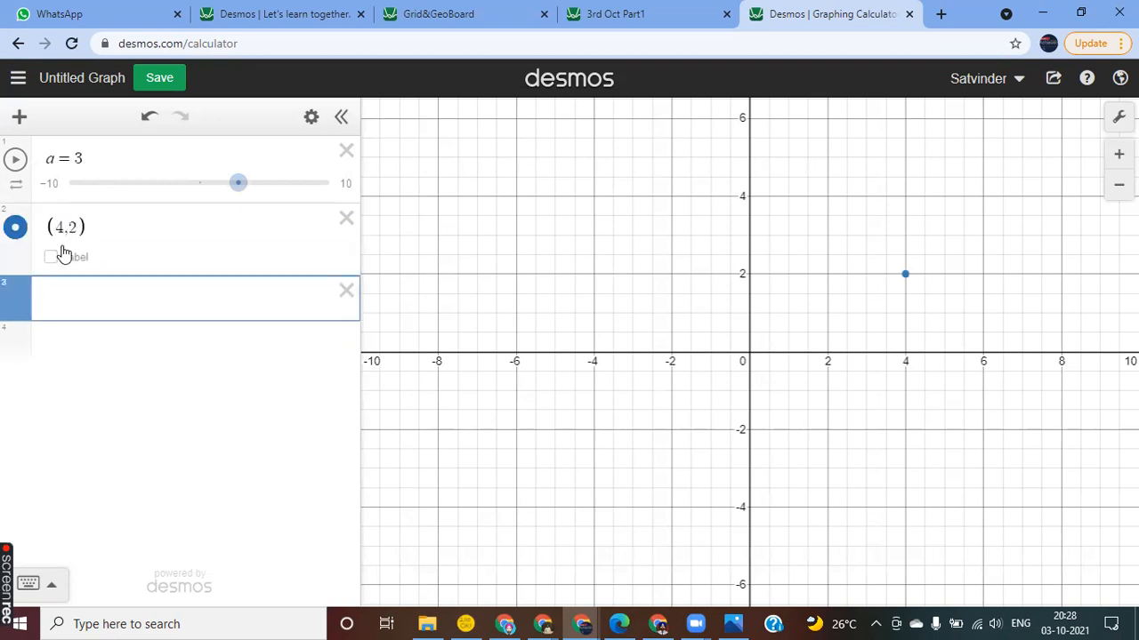
- Label the point (4,2) with the text "Increase : a" and hide its marker so only the label is drawn
{"action": "left_click", "coordinate": [52, 257]}
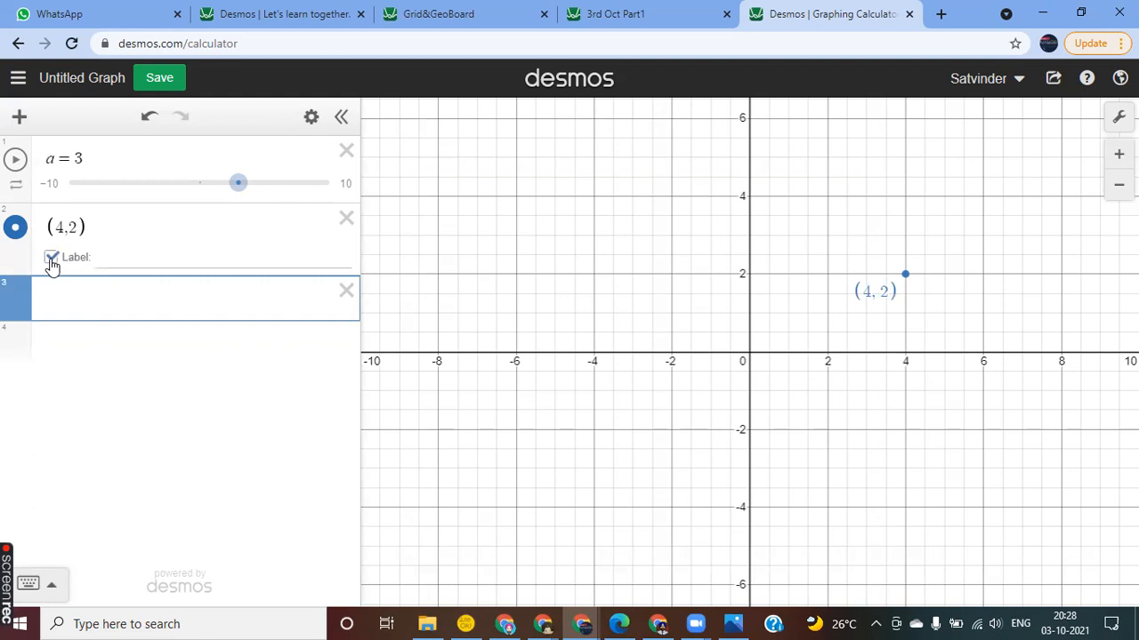
{"action": "left_click", "coordinate": [107, 265]}
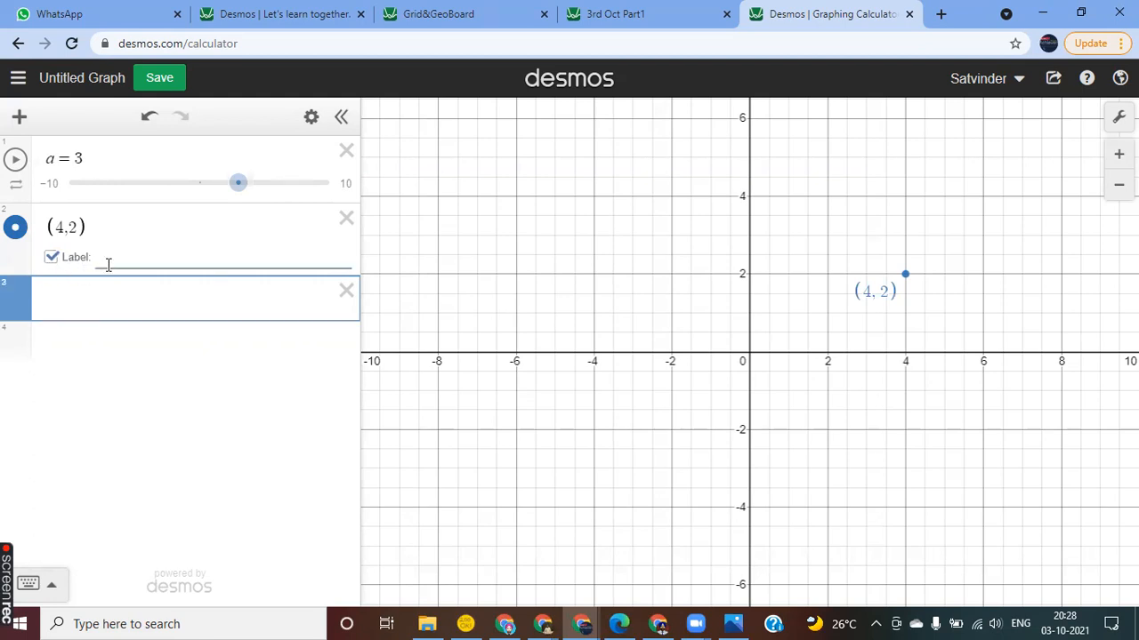
{"action": "type", "text": "Inc a"}
{"action": "key", "text": "BackSpace"}
{"action": "type", "text": ": a"}
{"action": "left_click", "coordinate": [116, 261]}
{"action": "type", "text": "rease"}
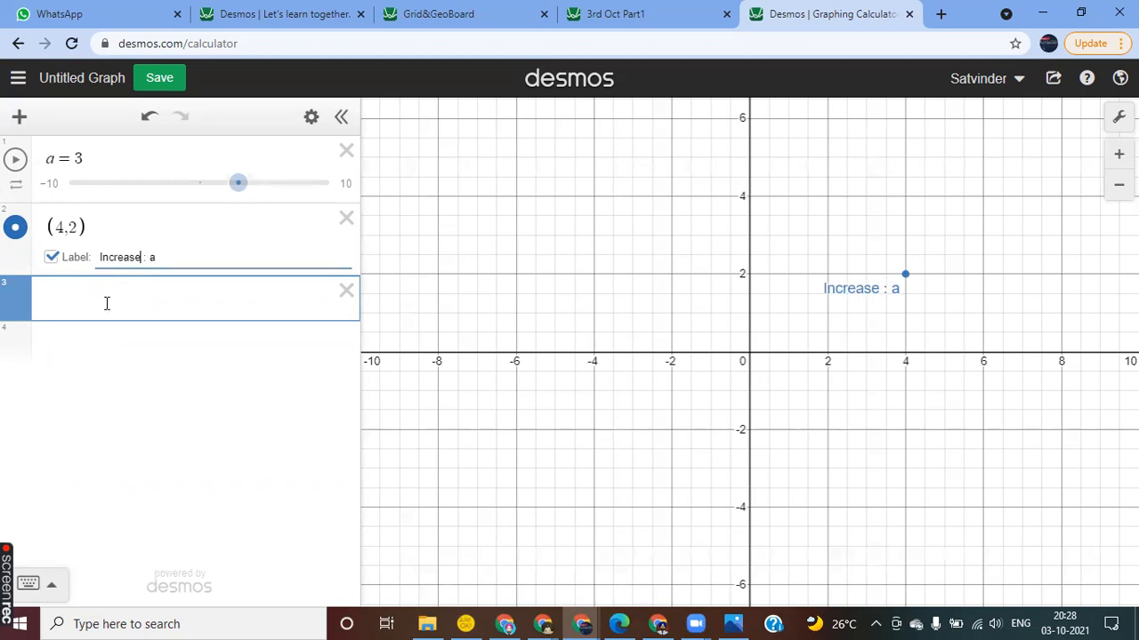
{"action": "left_click", "coordinate": [92, 314]}
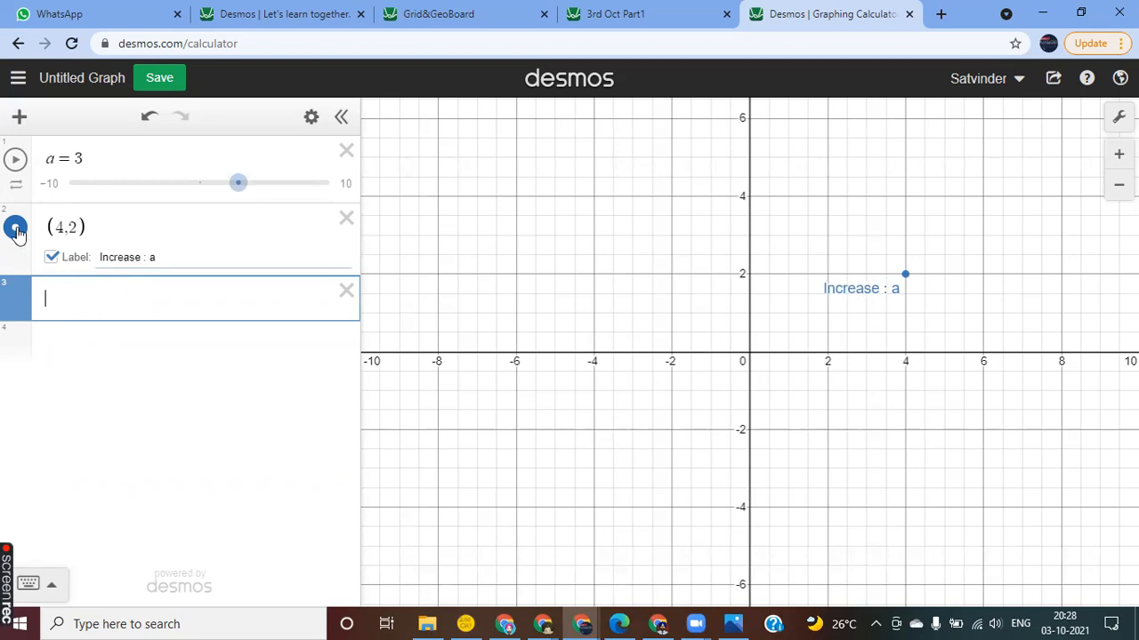
{"action": "left_click", "coordinate": [17, 230]}
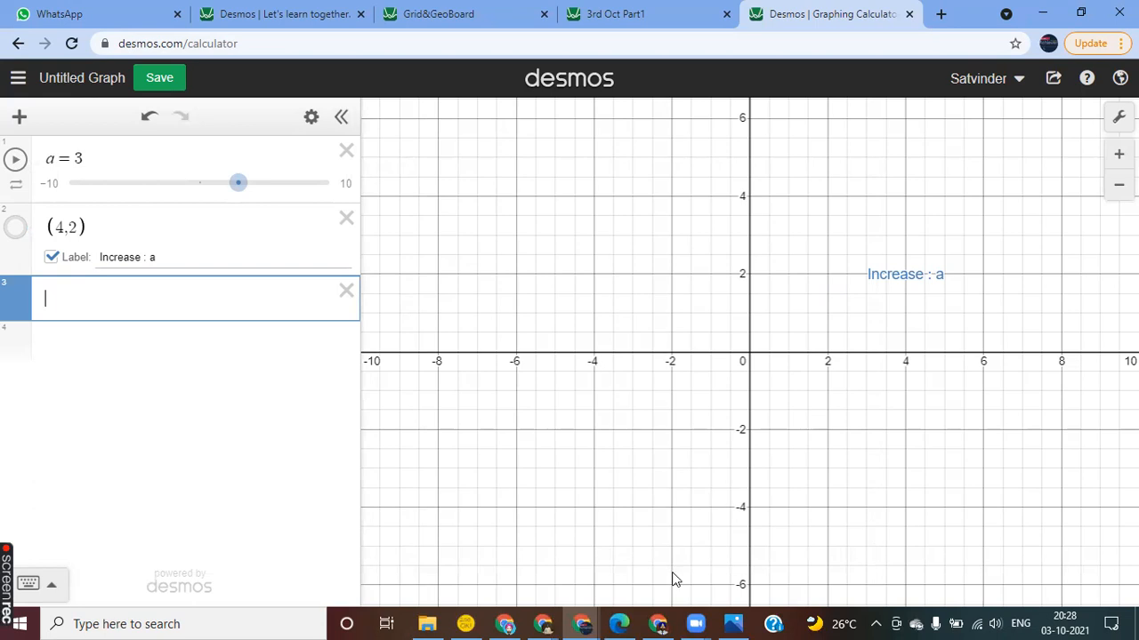
- Switch to the other Chrome window and look up desmos in a new tab
{"action": "mouse_move", "coordinate": [660, 622]}
{"action": "left_click", "coordinate": [671, 596]}
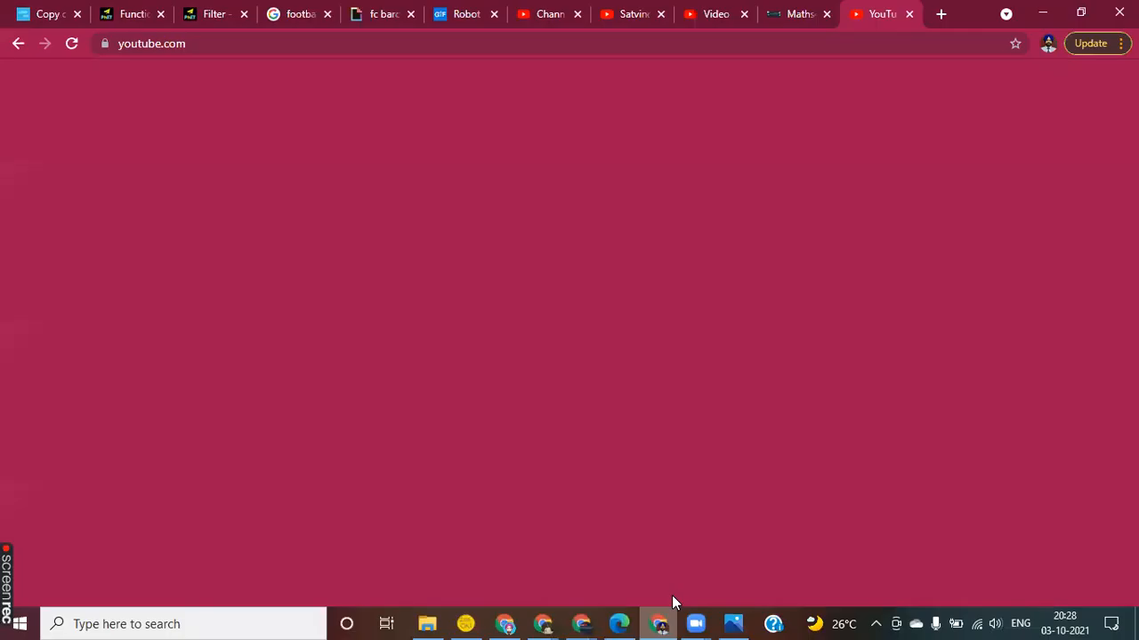
{"action": "left_click", "coordinate": [941, 13]}
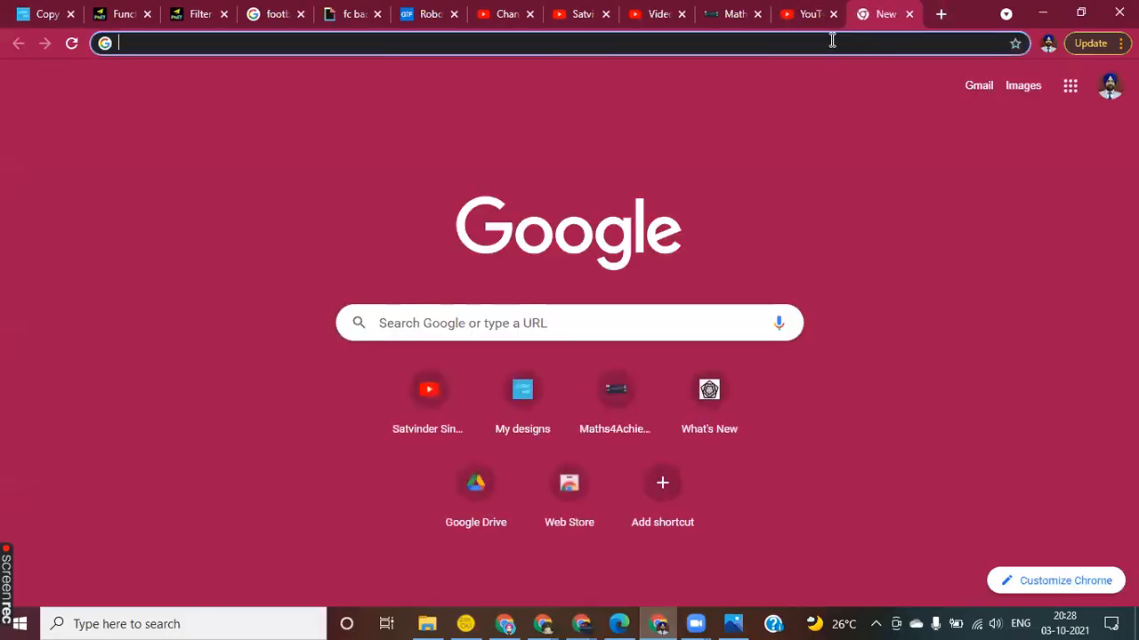
{"action": "type", "text": "de"}
{"action": "key", "text": "Return"}
{"action": "left_click", "coordinate": [831, 39]}
{"action": "type", "text": "desmos"}
{"action": "key", "text": "Return"}
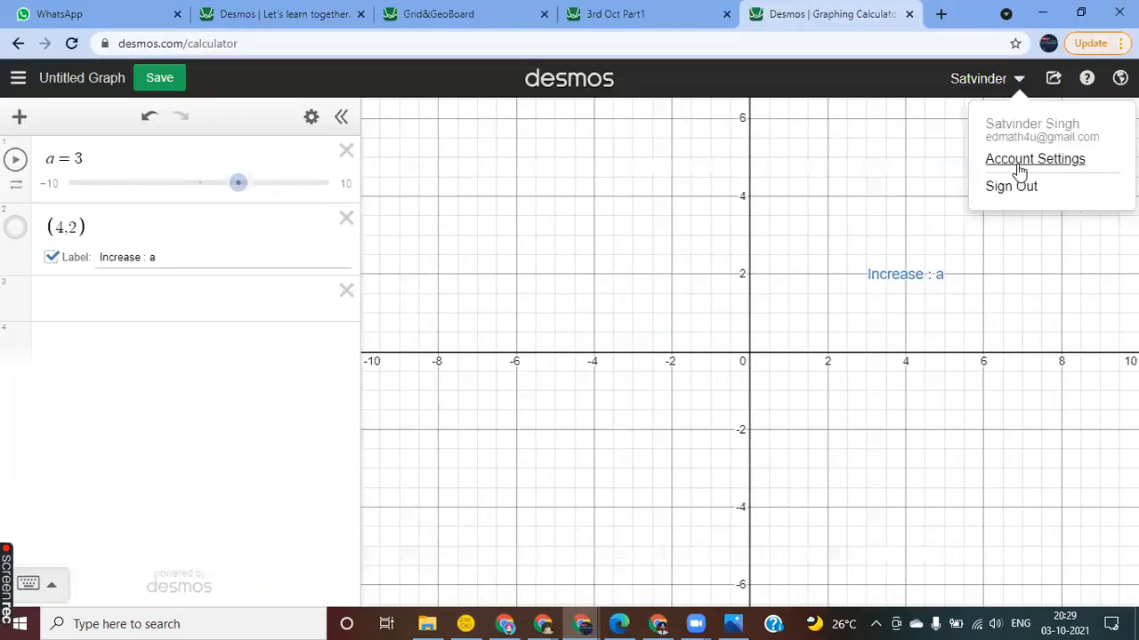
- Open the advanced account settings, switch the Actions feature off and back on, and close the settings
{"action": "left_click", "coordinate": [1015, 163]}
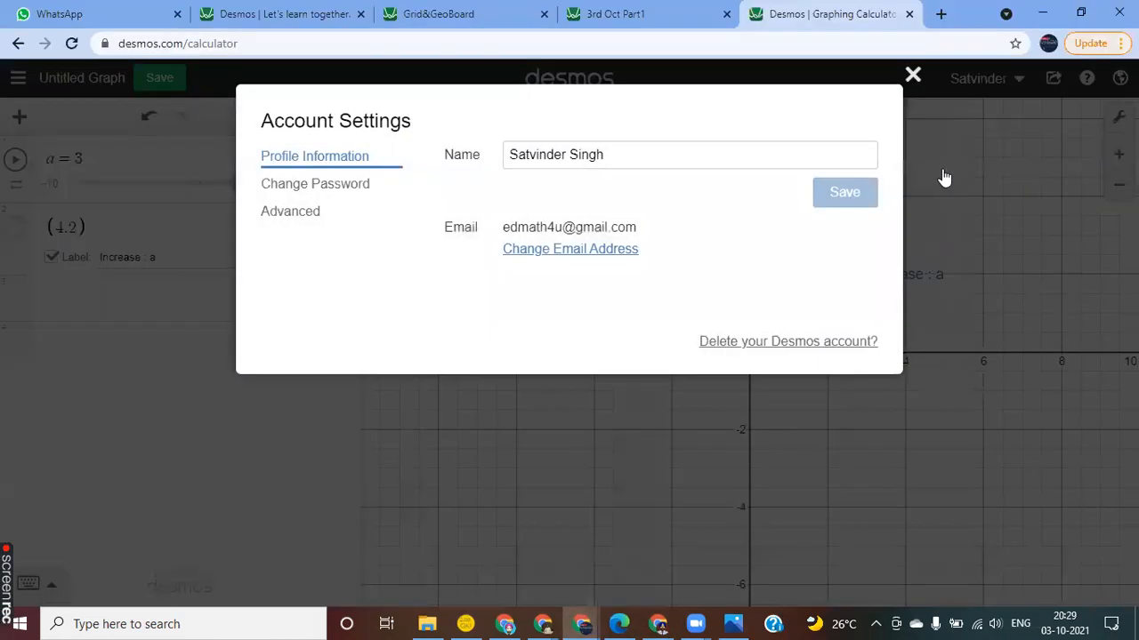
{"action": "left_click", "coordinate": [293, 221]}
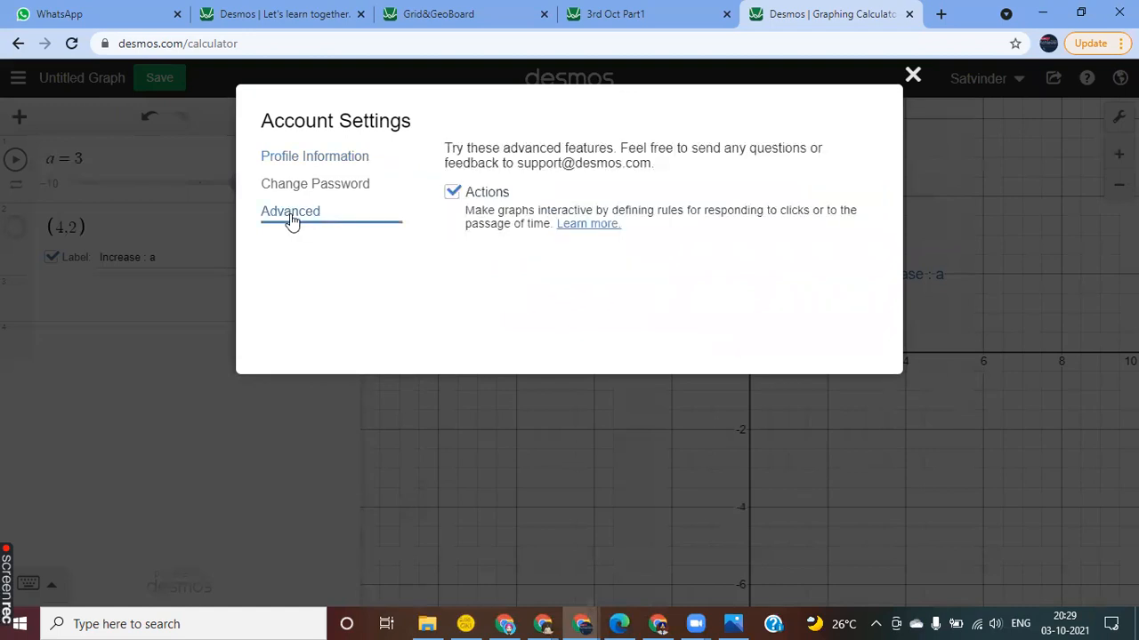
{"action": "left_click", "coordinate": [451, 192]}
{"action": "left_click", "coordinate": [455, 191]}
{"action": "left_click", "coordinate": [913, 74]}
- Make the point (4,2) clickable and start its on-click action with the variable a
{"action": "left_click", "coordinate": [78, 298]}
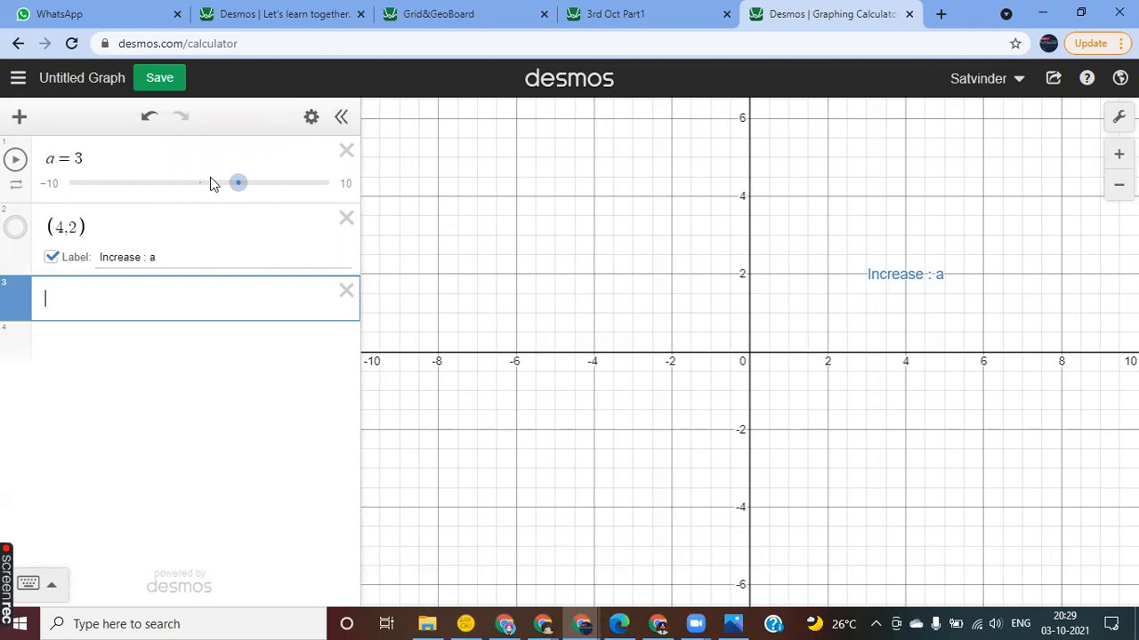
{"action": "left_click", "coordinate": [312, 121]}
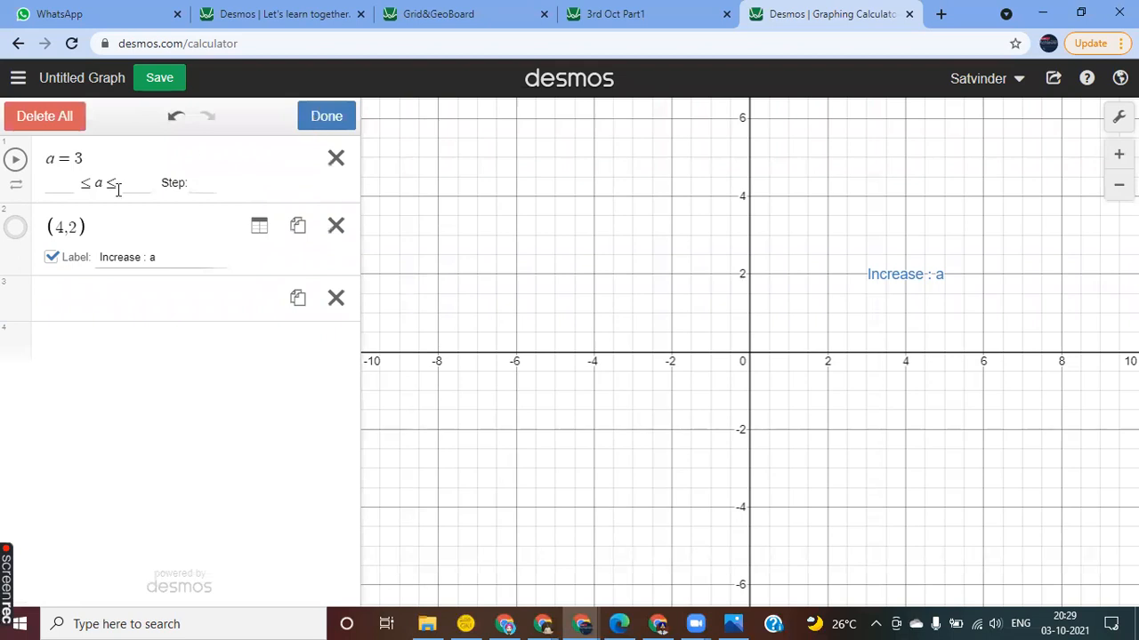
{"action": "left_click", "coordinate": [15, 229]}
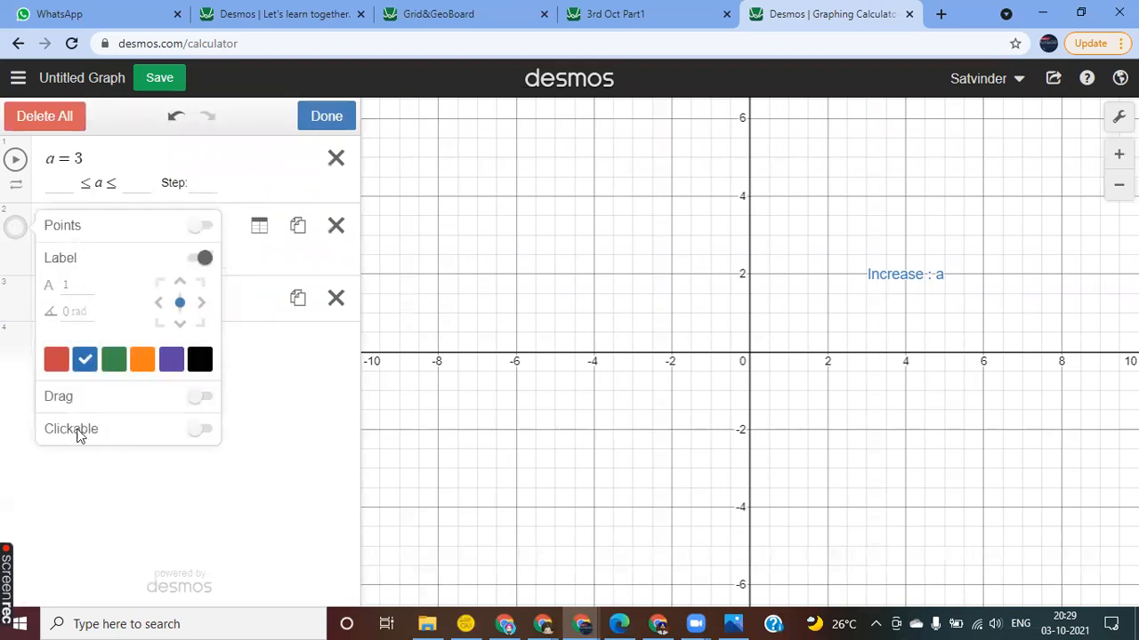
{"action": "left_click", "coordinate": [202, 430]}
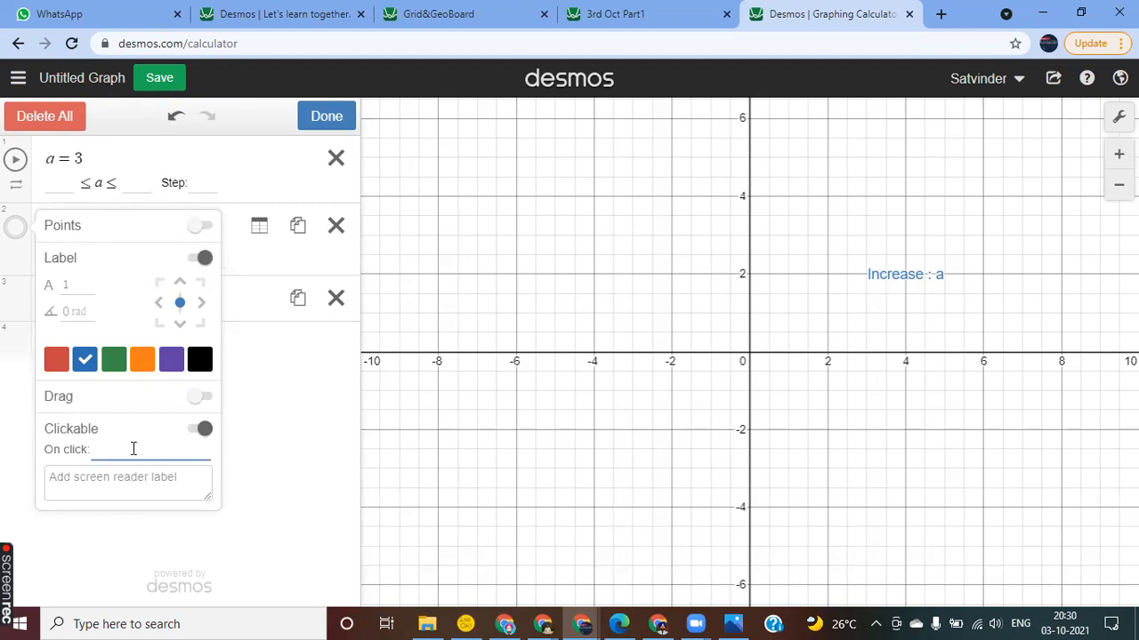
{"action": "type", "text": "a -"}
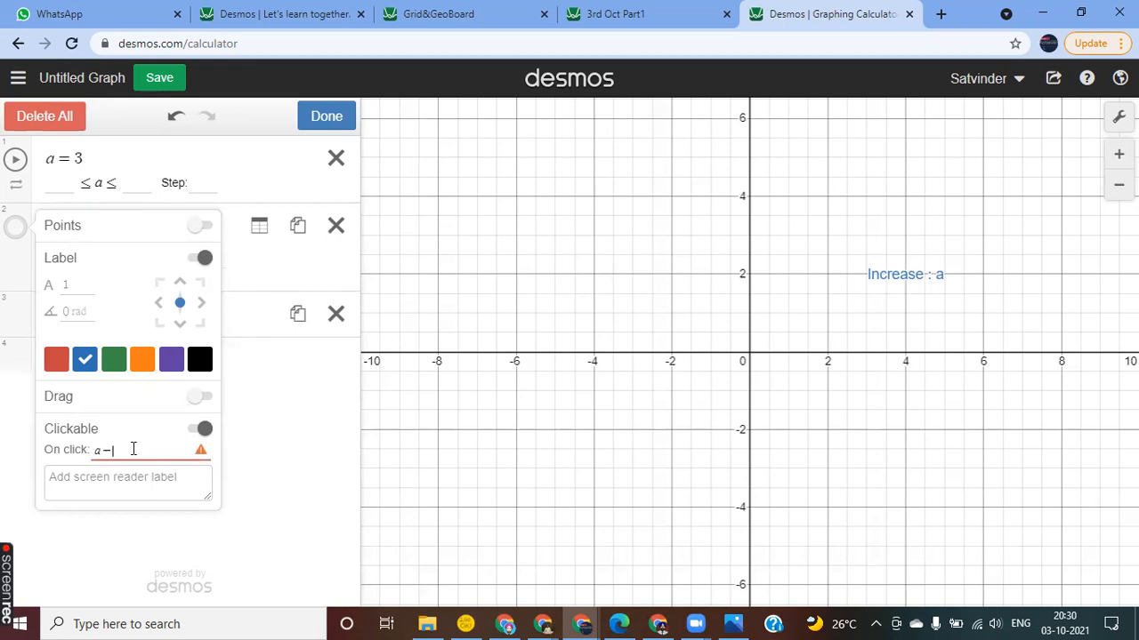
{"action": "left_click", "coordinate": [224, 539]}
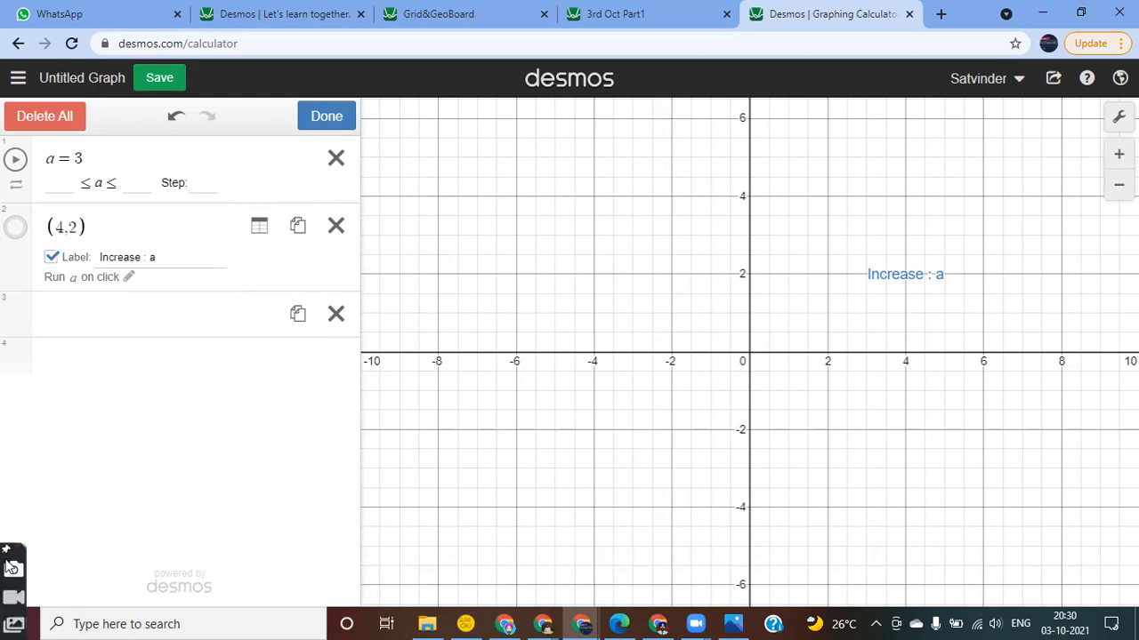
- Move the screen recorder's floating toolbar away from the math keypad toggle and finish editing the expression list
{"action": "left_click", "coordinate": [9, 565]}
{"action": "left_click_drag", "start_coordinate": [370, 547], "coordinate": [1123, 12]}
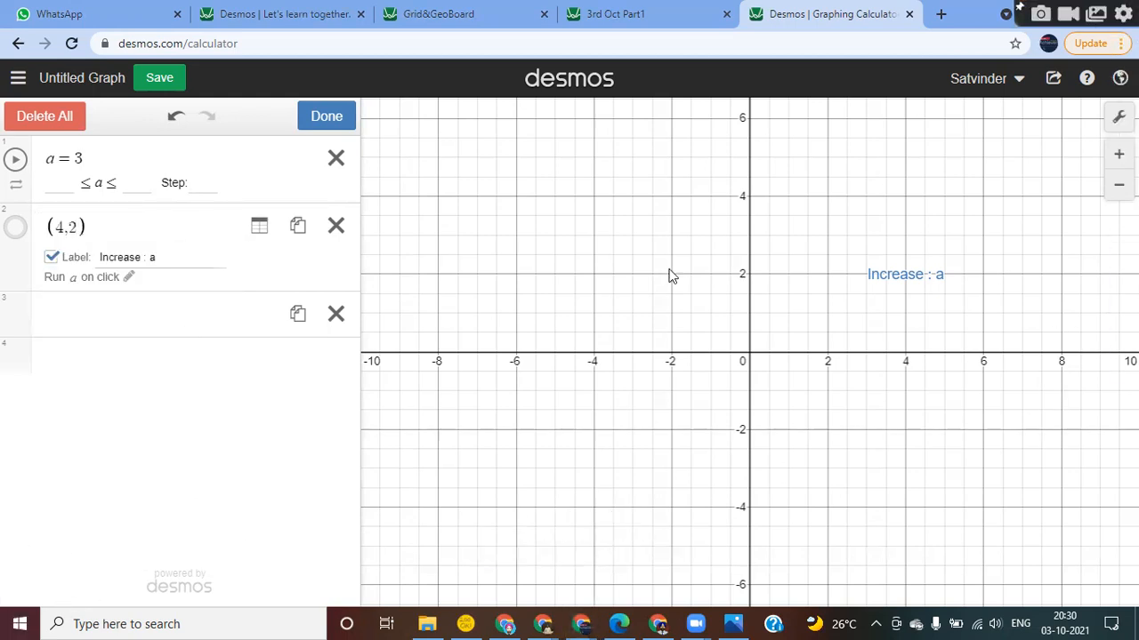
{"action": "left_click", "coordinate": [121, 327]}
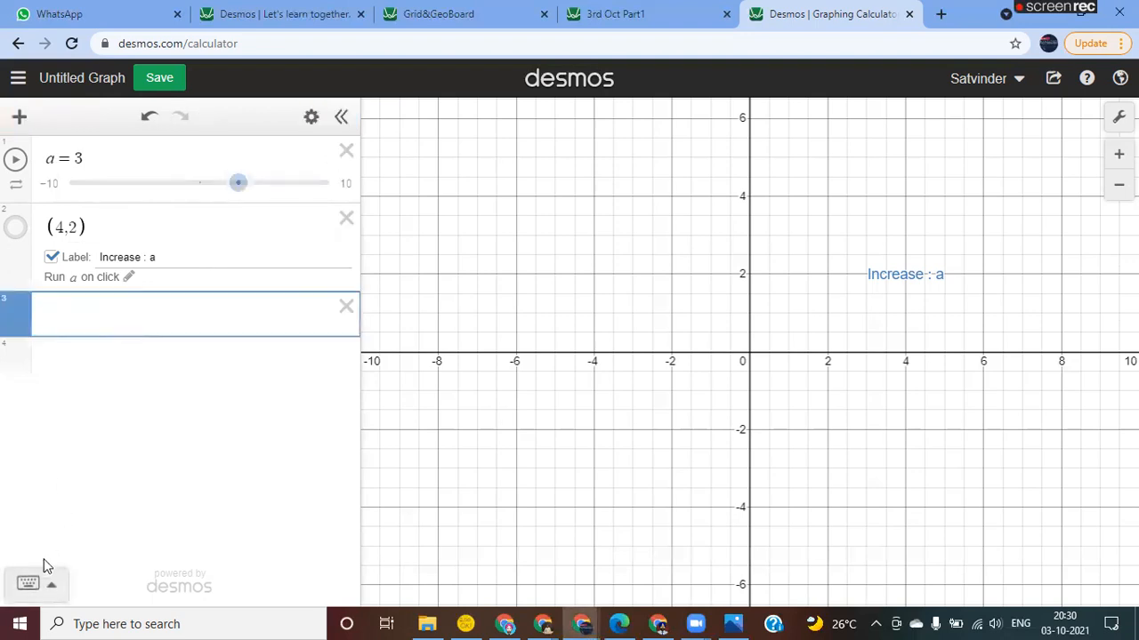
- Set the on-click action of the point (4,2) to a→a+1{a<10}, using the on-screen math keypad for the arrow
{"action": "left_click", "coordinate": [29, 589]}
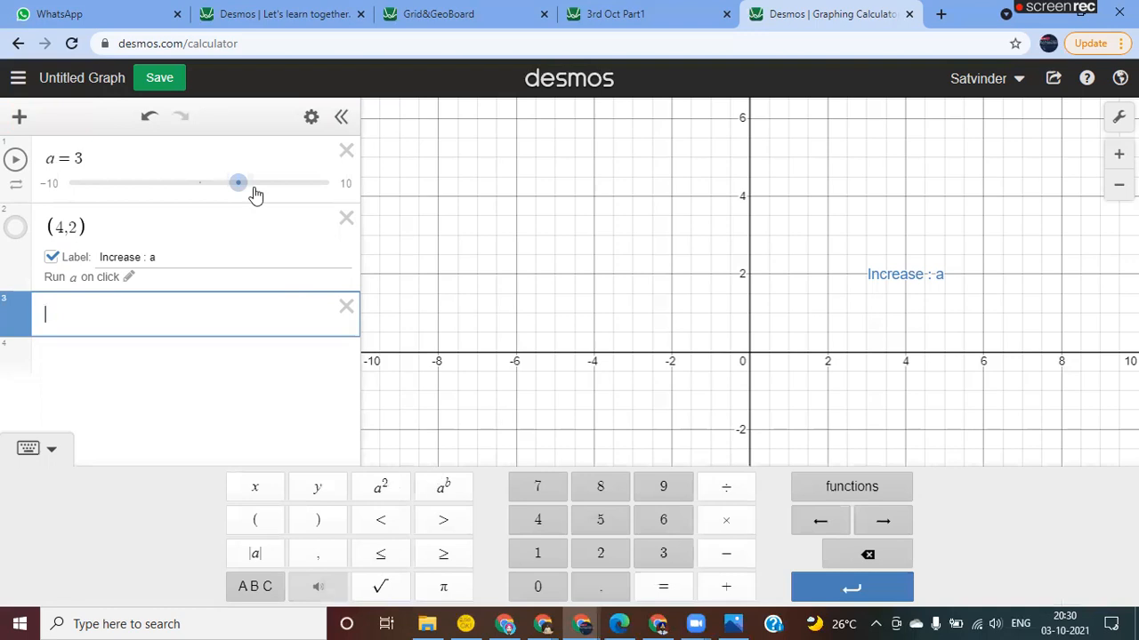
{"action": "left_click", "coordinate": [129, 278]}
{"action": "left_click", "coordinate": [120, 399]}
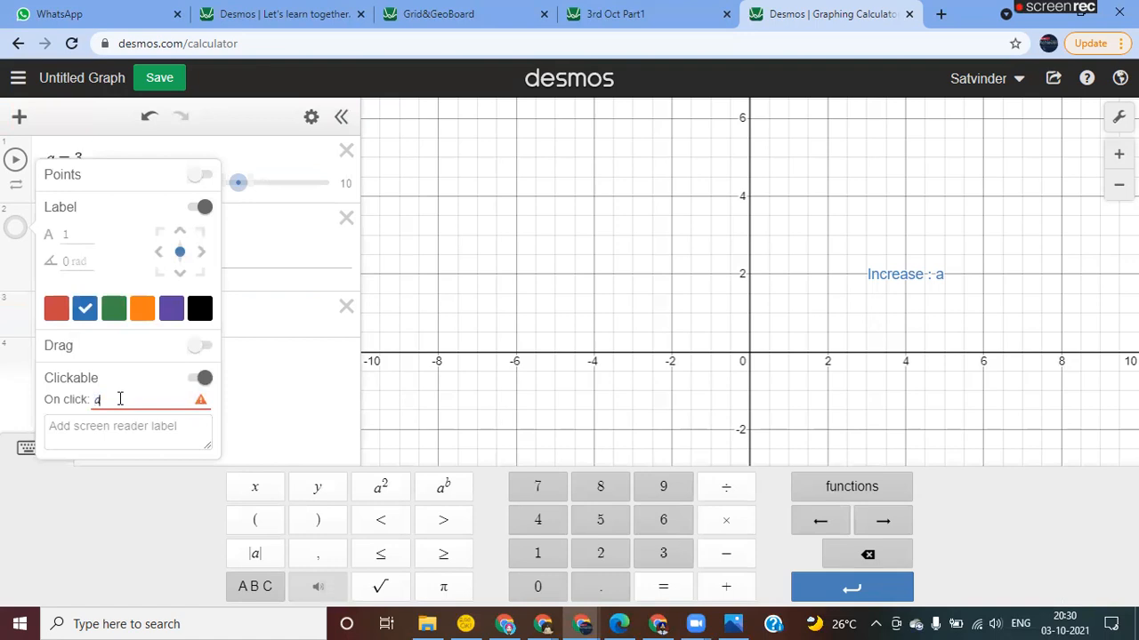
{"action": "left_click", "coordinate": [725, 562]}
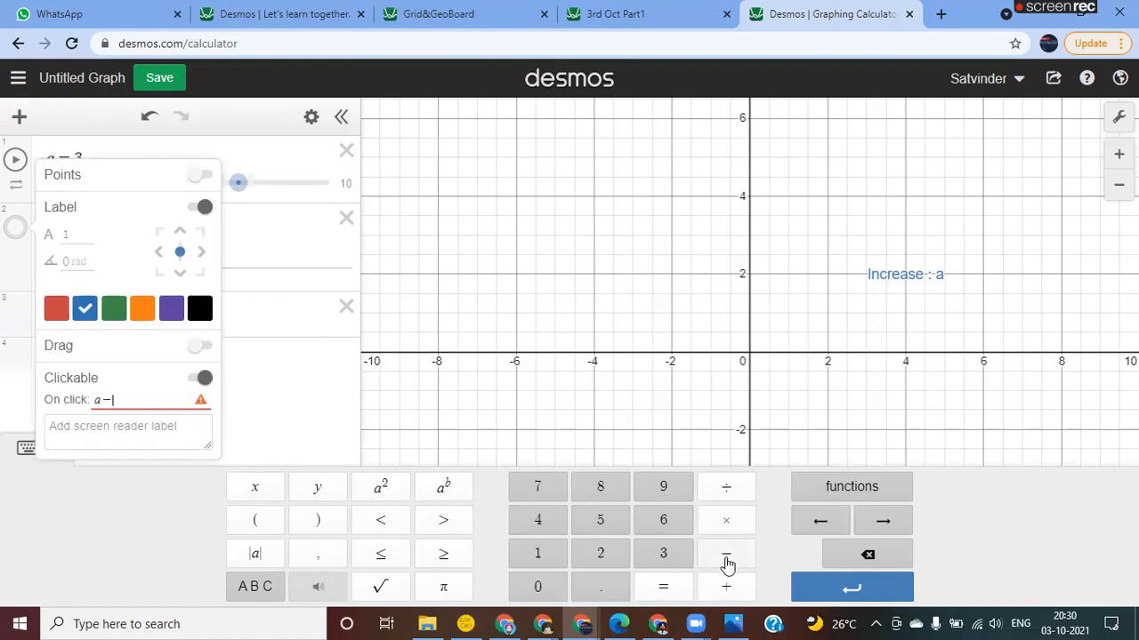
{"action": "left_click", "coordinate": [450, 532]}
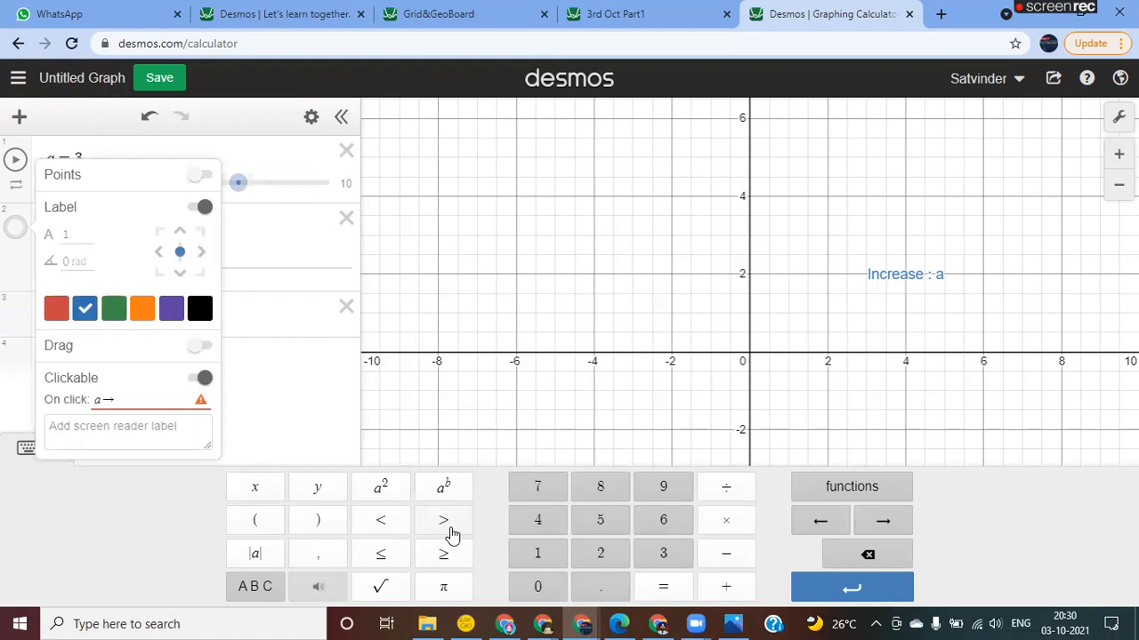
{"action": "type", "text": "a+1"}
{"action": "type", "text": "{"}
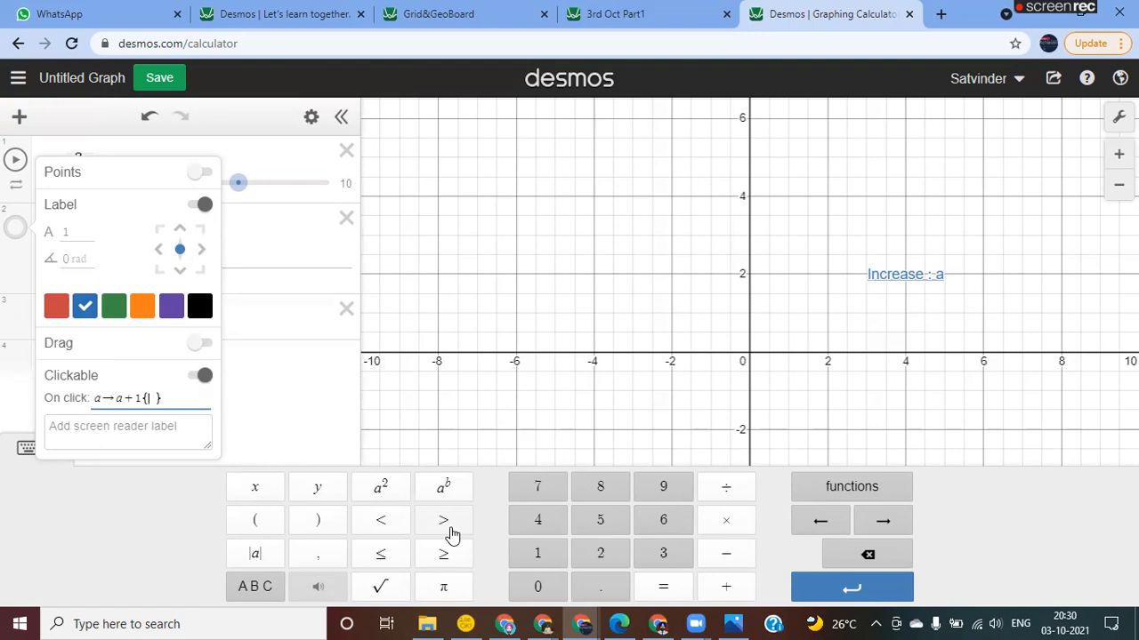
{"action": "type", "text": "d"}
{"action": "type", "text": "<10"}
{"action": "double_click", "coordinate": [187, 399]}
{"action": "left_click", "coordinate": [187, 400]}
{"action": "left_click", "coordinate": [502, 266]}
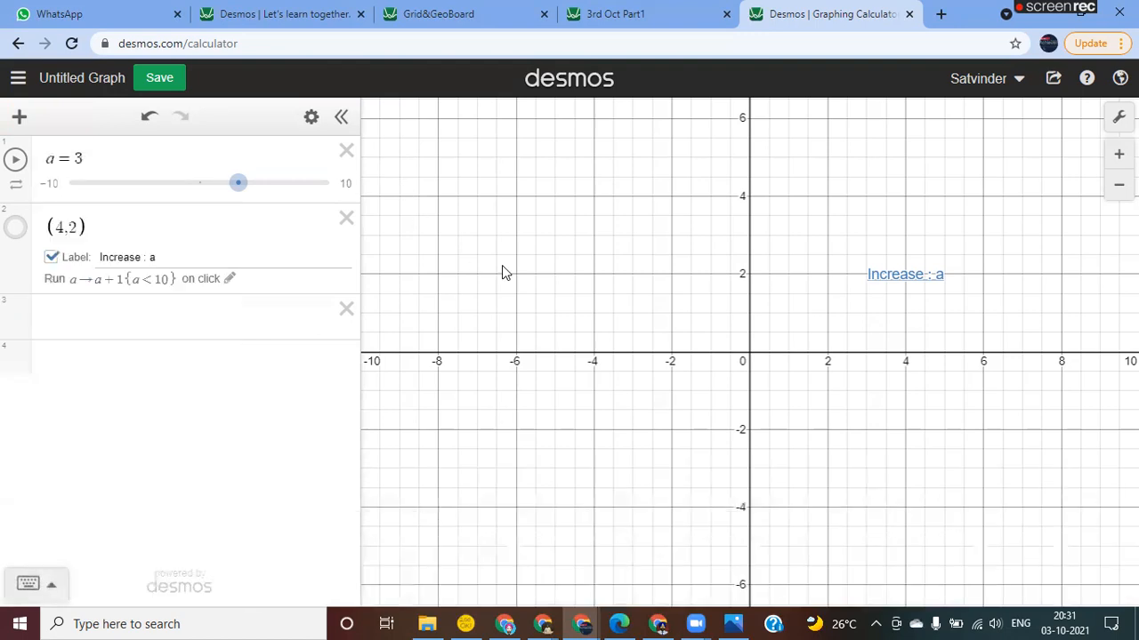
- Graph the vertical line x=1 in the empty expression and redefine it as x=a
{"action": "left_click", "coordinate": [84, 307]}
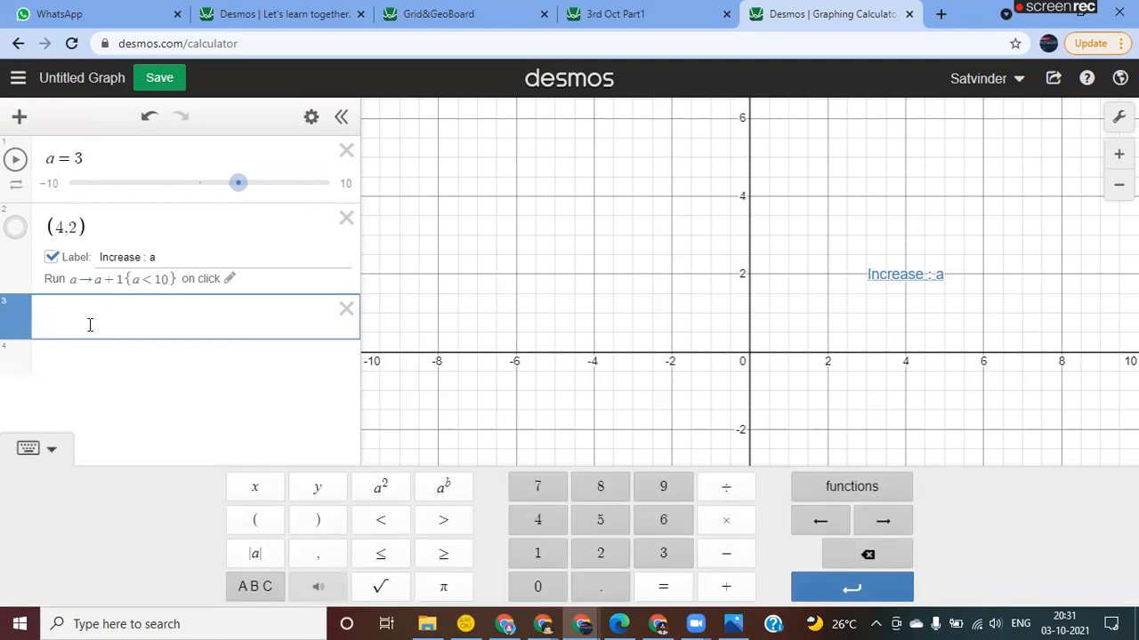
{"action": "type", "text": "x=1"}
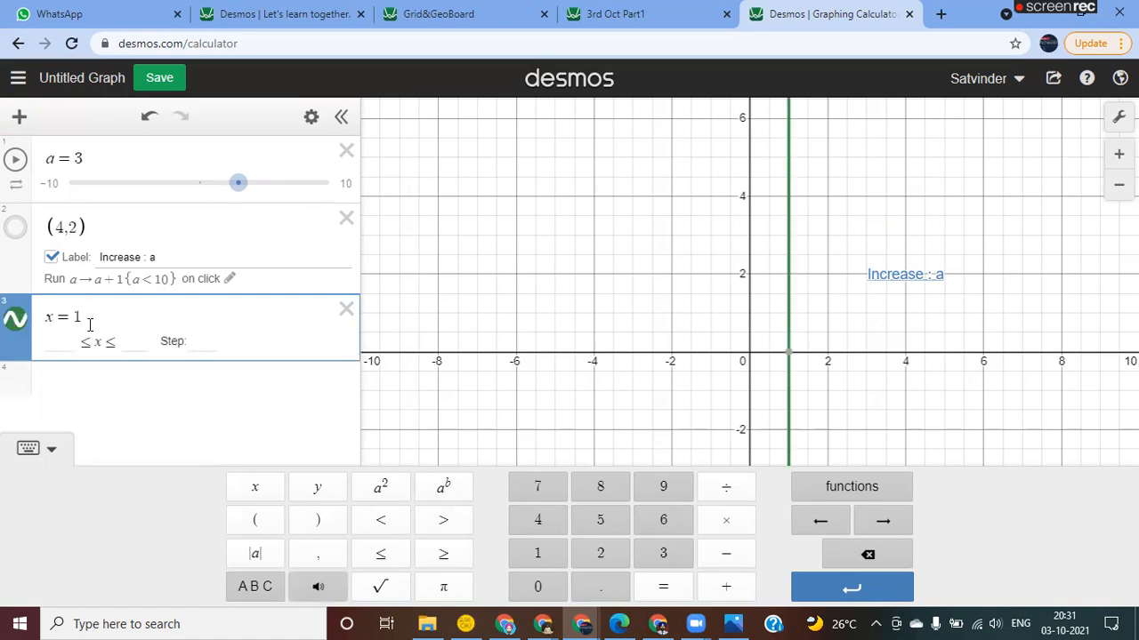
{"action": "key", "text": "Return"}
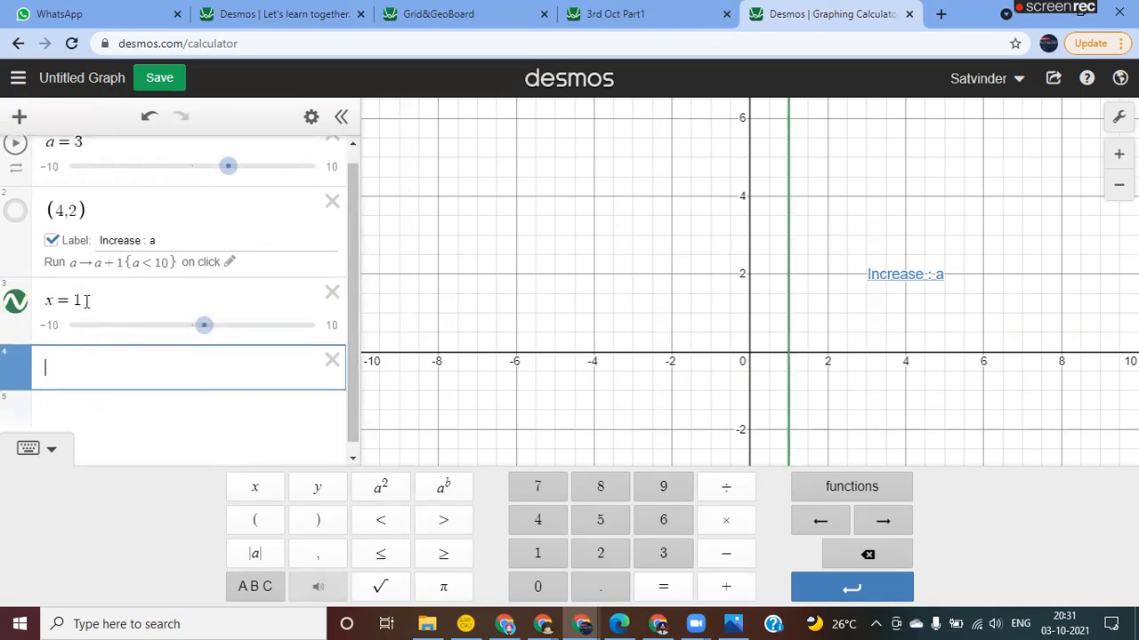
{"action": "left_click", "coordinate": [87, 301]}
{"action": "key", "text": "BackSpace"}
{"action": "type", "text": "a"}
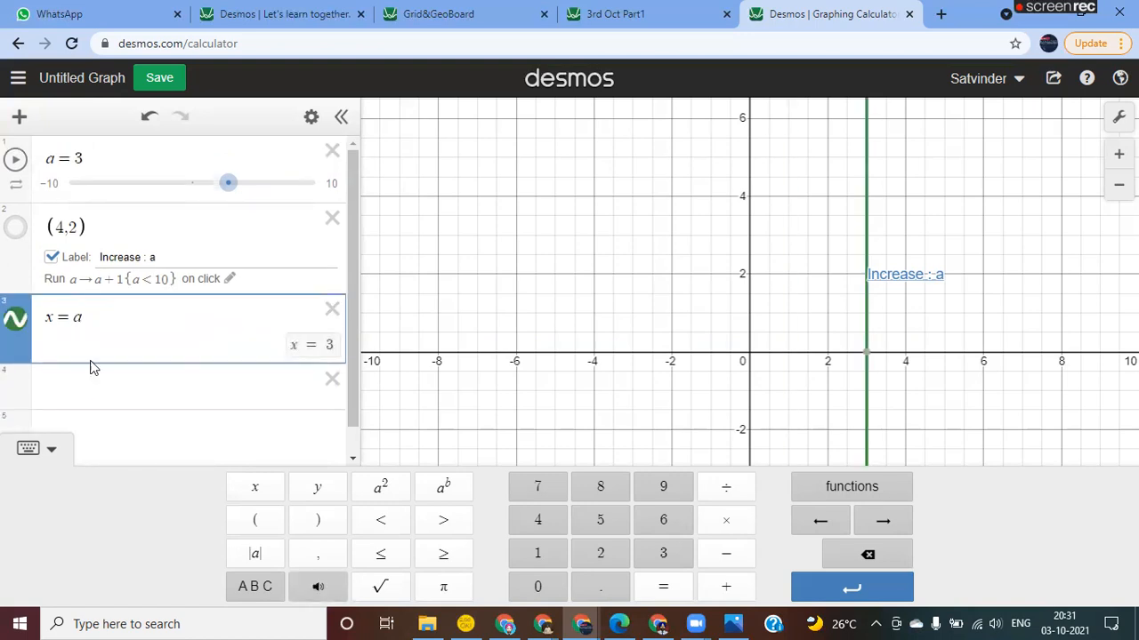
- Hide the keypad, plot the point (a,0) on the x-axis, and turn on its coordinate label
{"action": "left_click", "coordinate": [90, 372]}
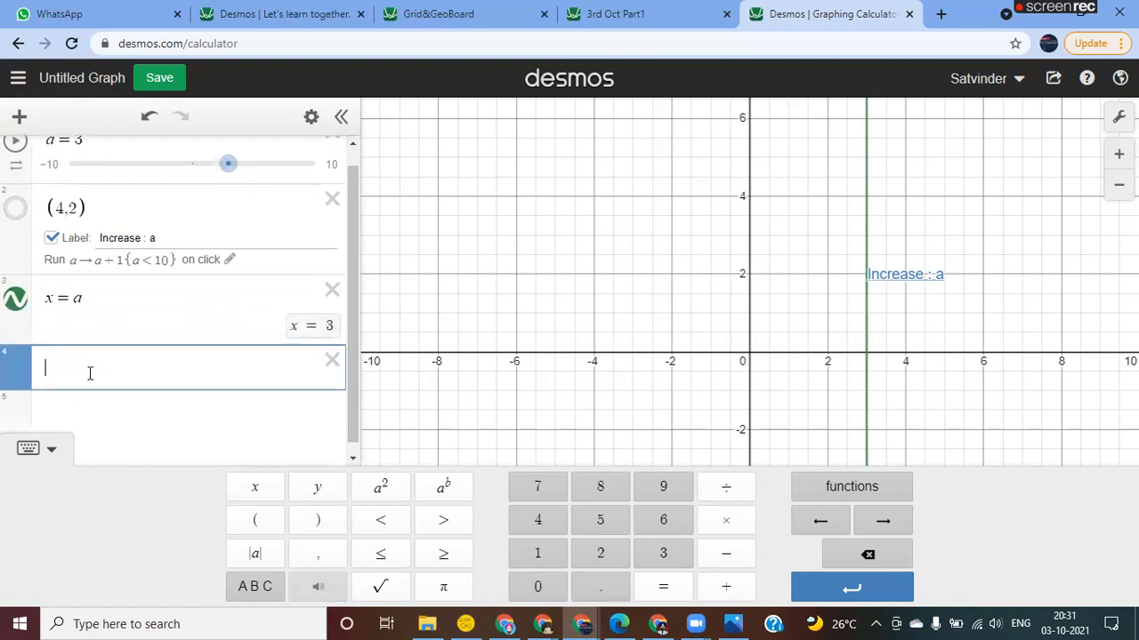
{"action": "left_click", "coordinate": [51, 451]}
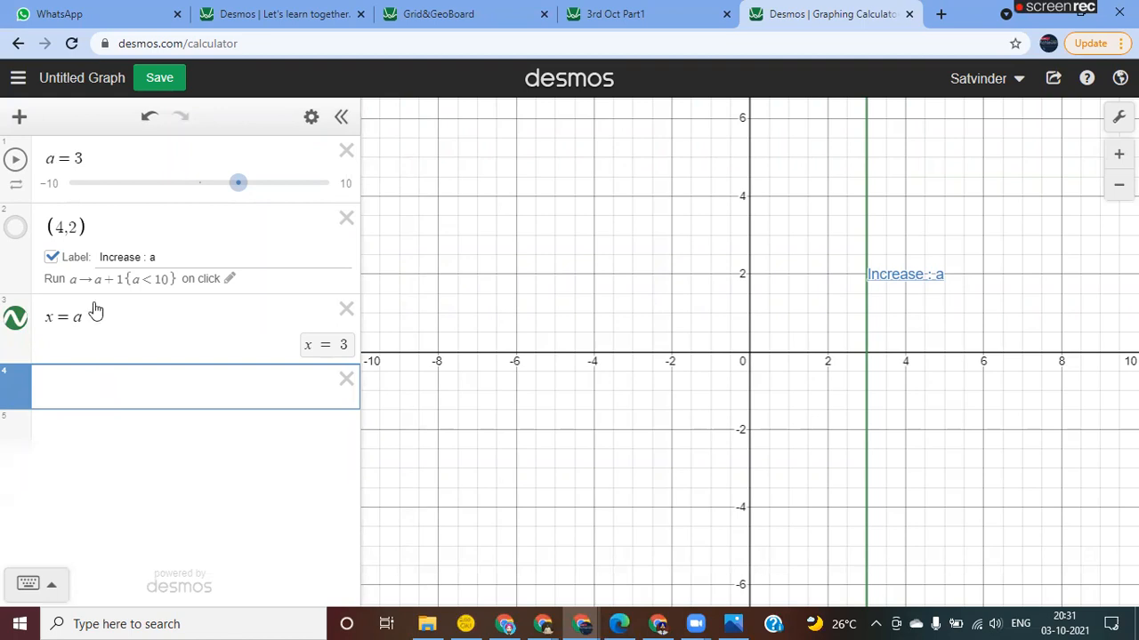
{"action": "type", "text": "("}
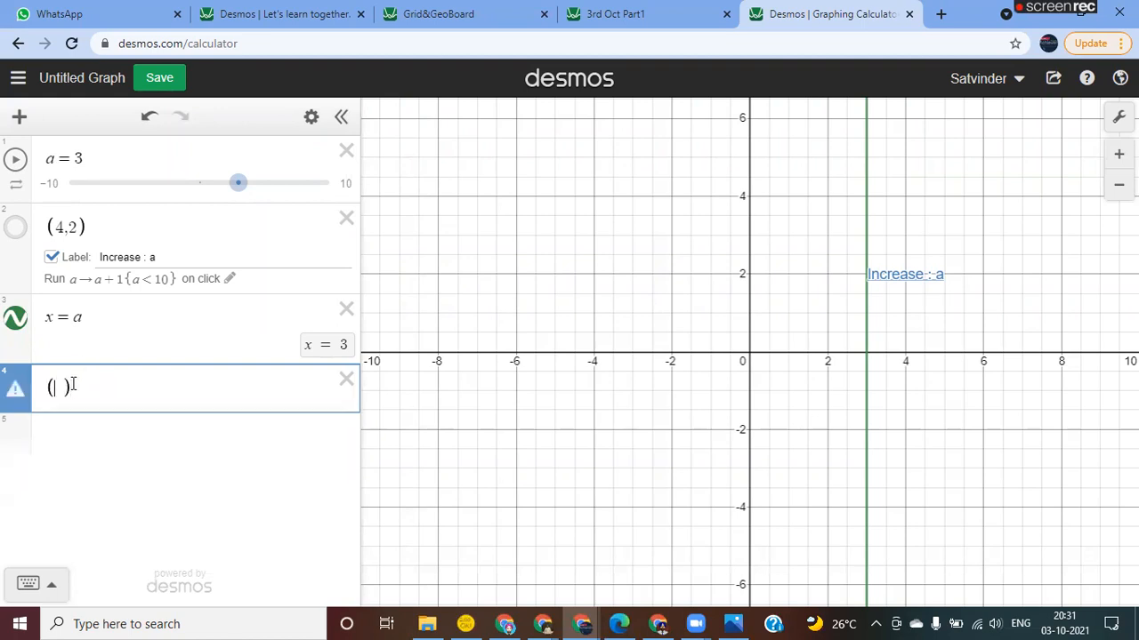
{"action": "type", "text": "3,0"}
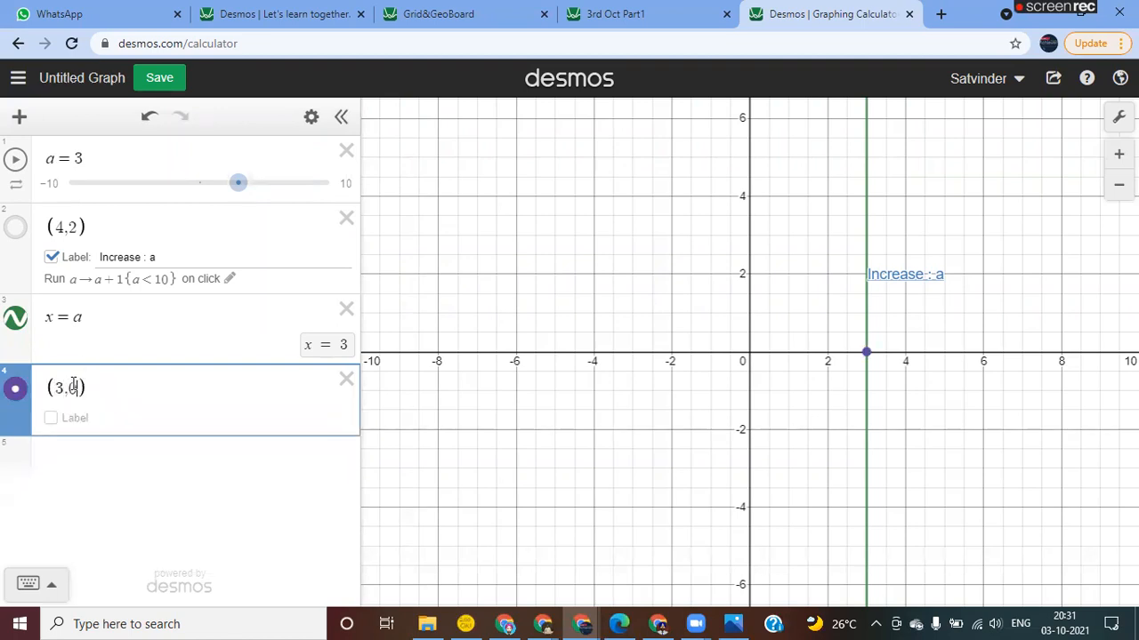
{"action": "double_click", "coordinate": [61, 389]}
{"action": "type", "text": "a"}
{"action": "left_click", "coordinate": [52, 419]}
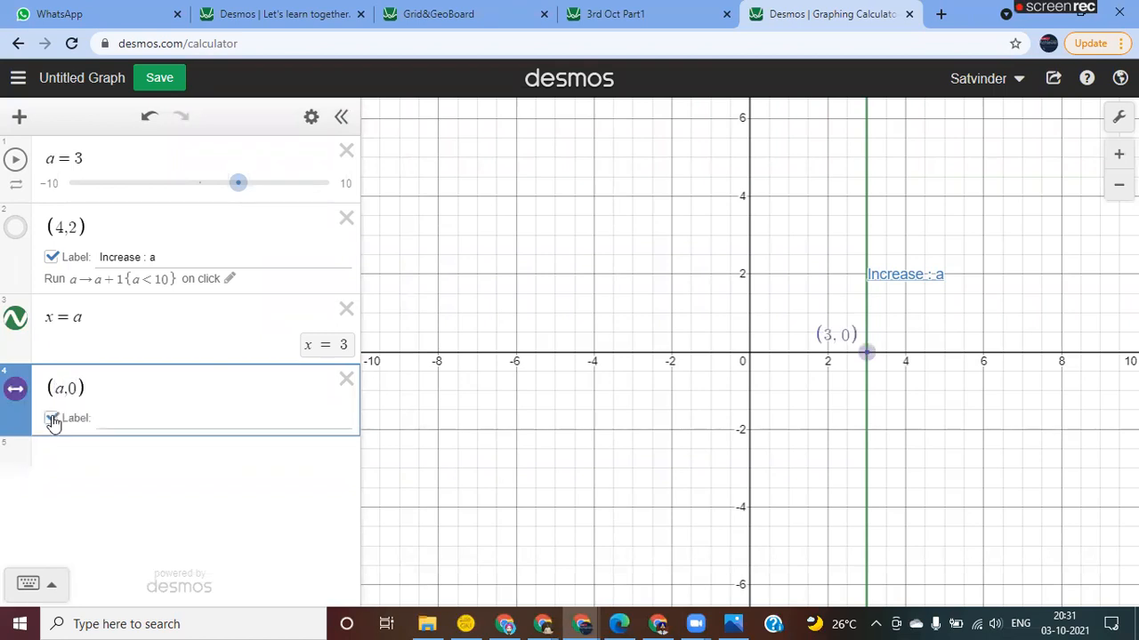
{"action": "left_click", "coordinate": [135, 461]}
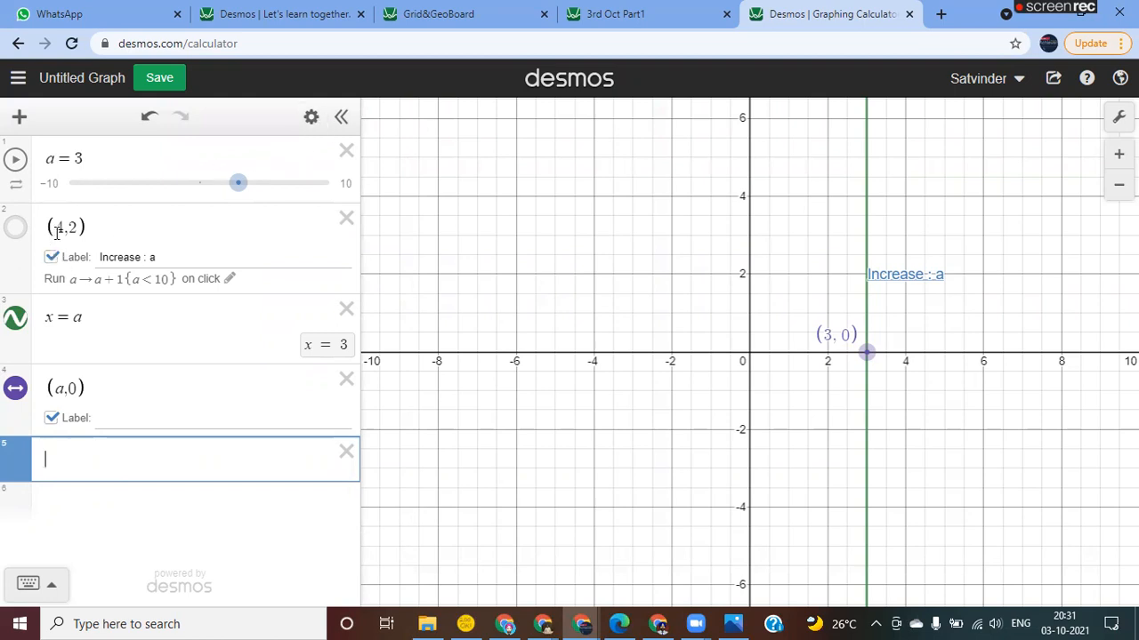
- Show the marker of the point (4,2), set its size to 20, and color it orange
{"action": "left_click", "coordinate": [16, 229]}
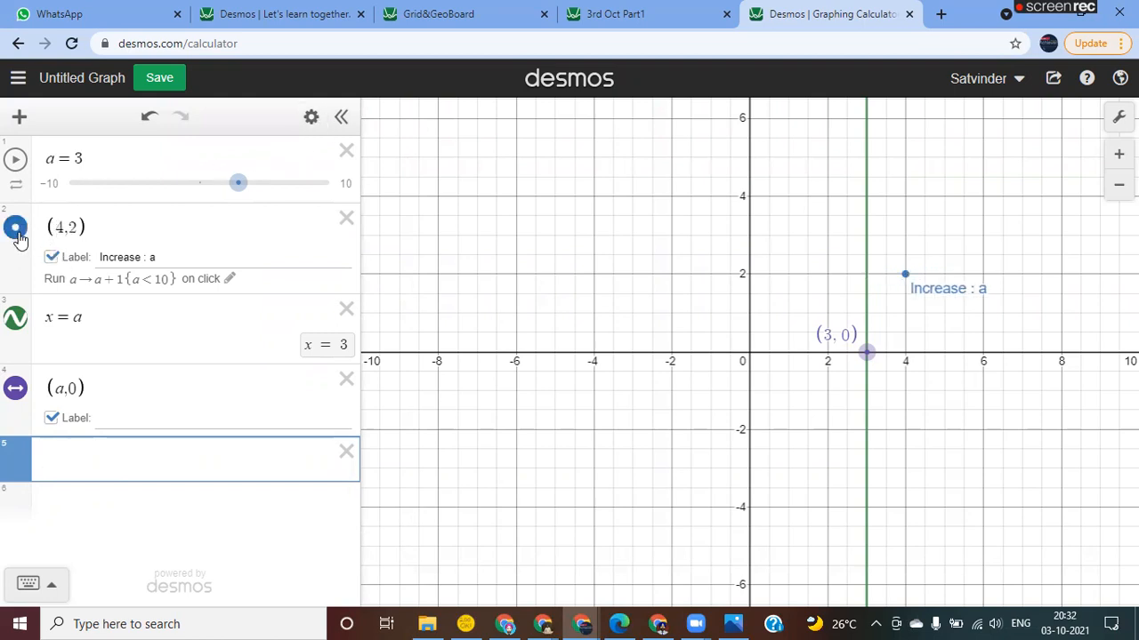
{"action": "left_click", "coordinate": [310, 116]}
{"action": "left_click", "coordinate": [12, 230]}
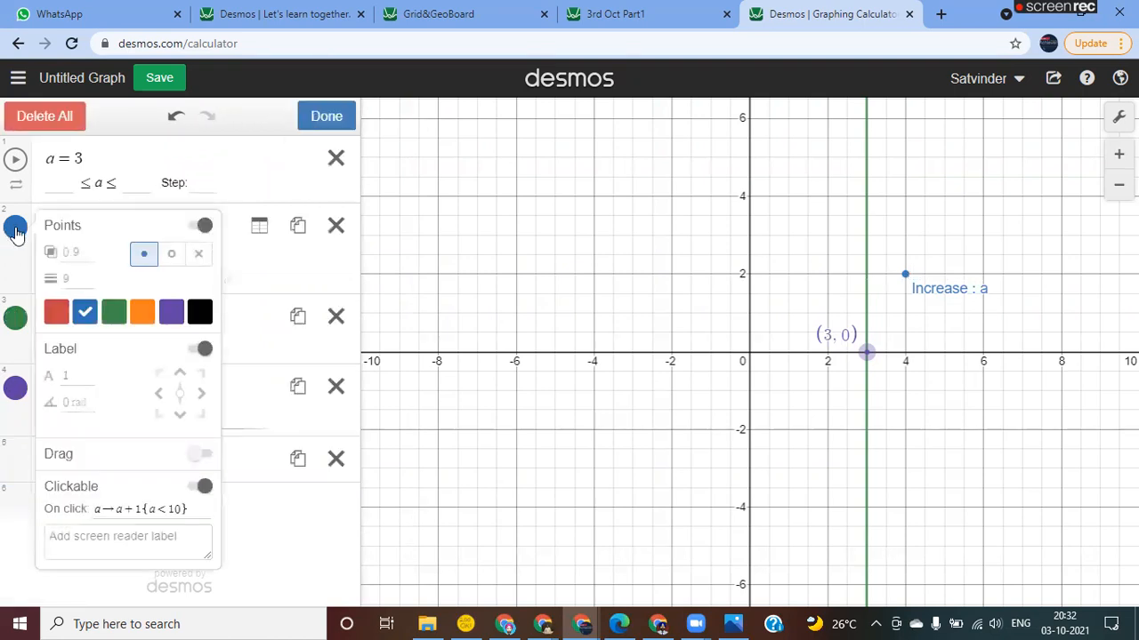
{"action": "left_click", "coordinate": [74, 278]}
{"action": "type", "text": "20"}
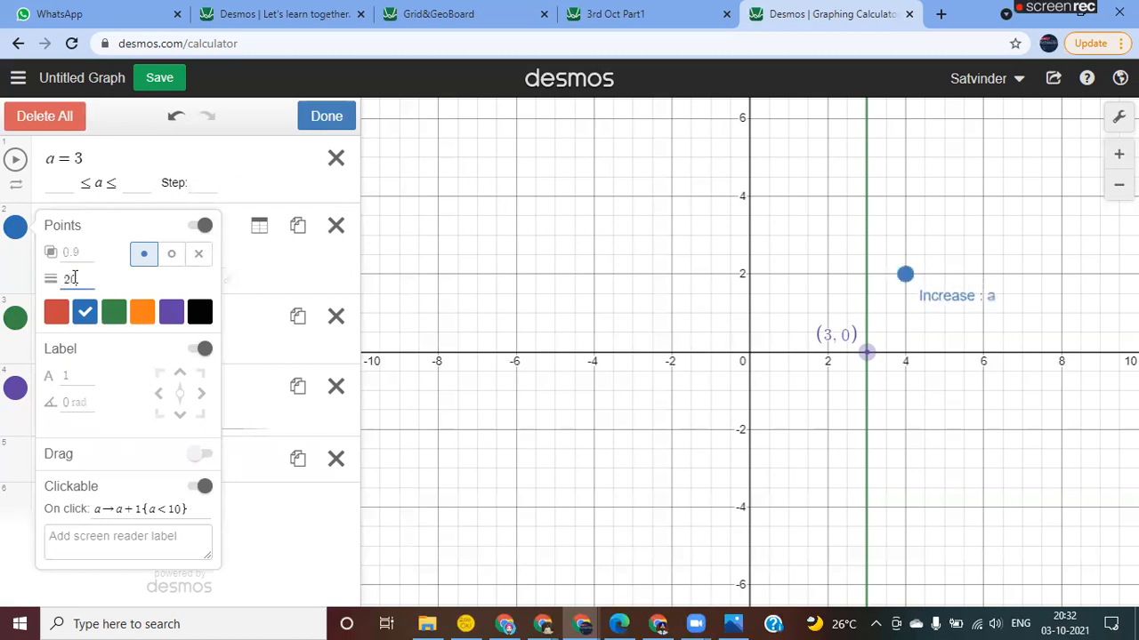
{"action": "left_click", "coordinate": [143, 313]}
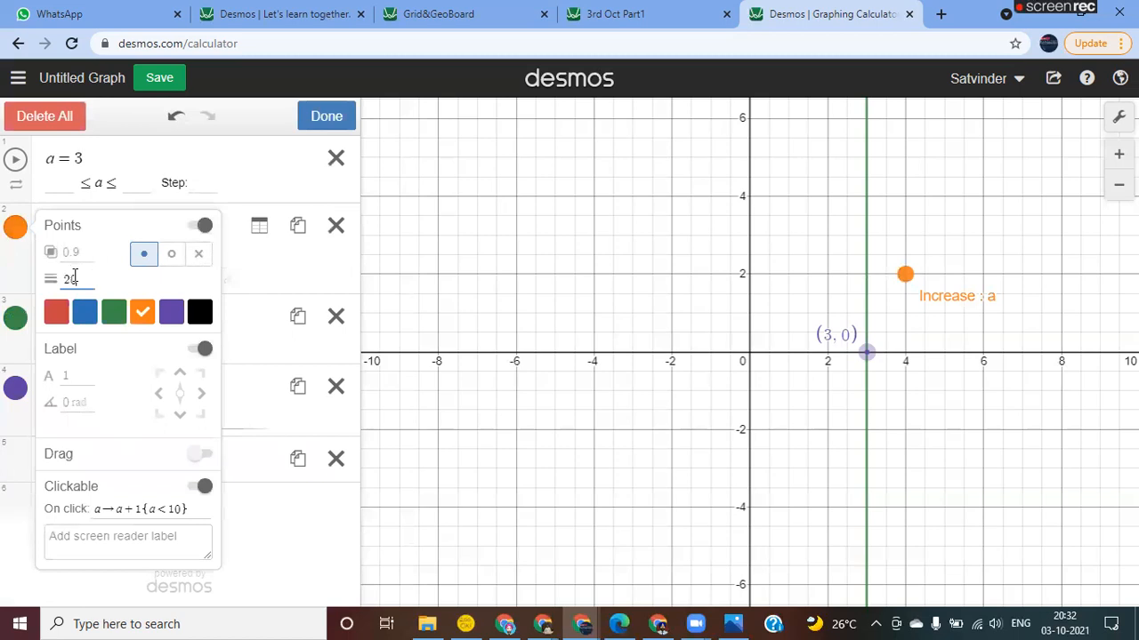
{"action": "left_click", "coordinate": [328, 118]}
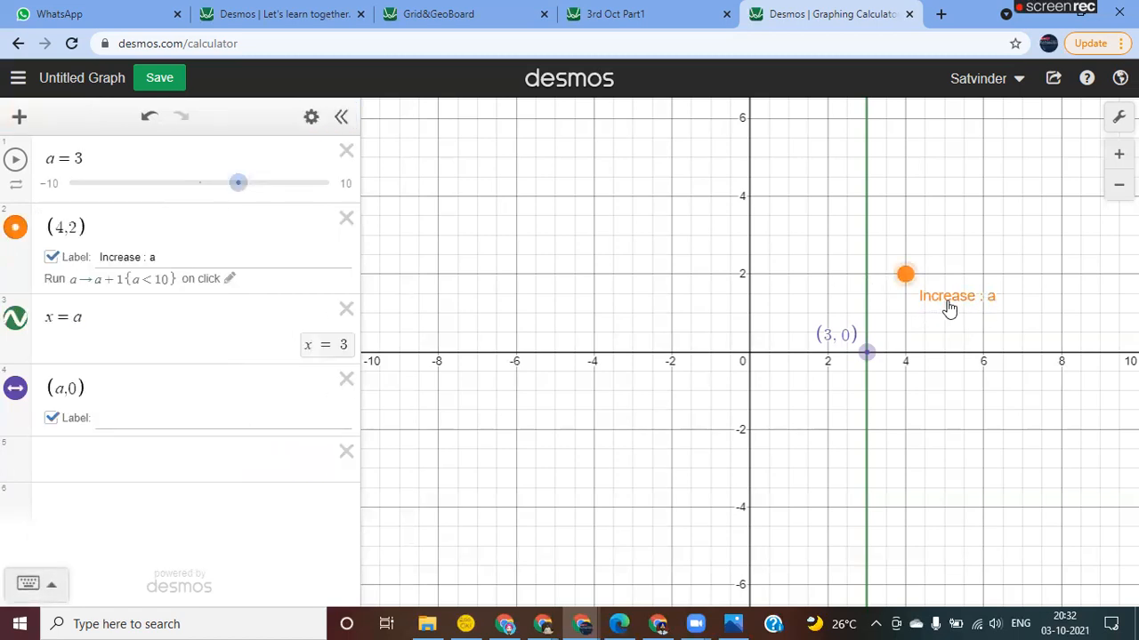
{"action": "left_click", "coordinate": [16, 229]}
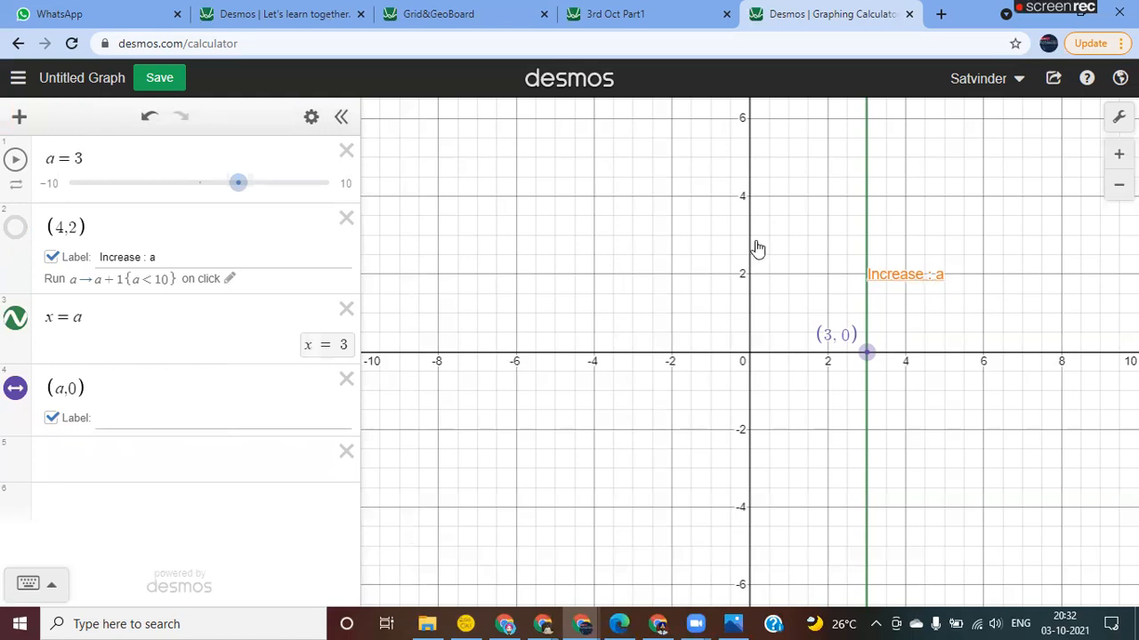
{"action": "left_click", "coordinate": [15, 235]}
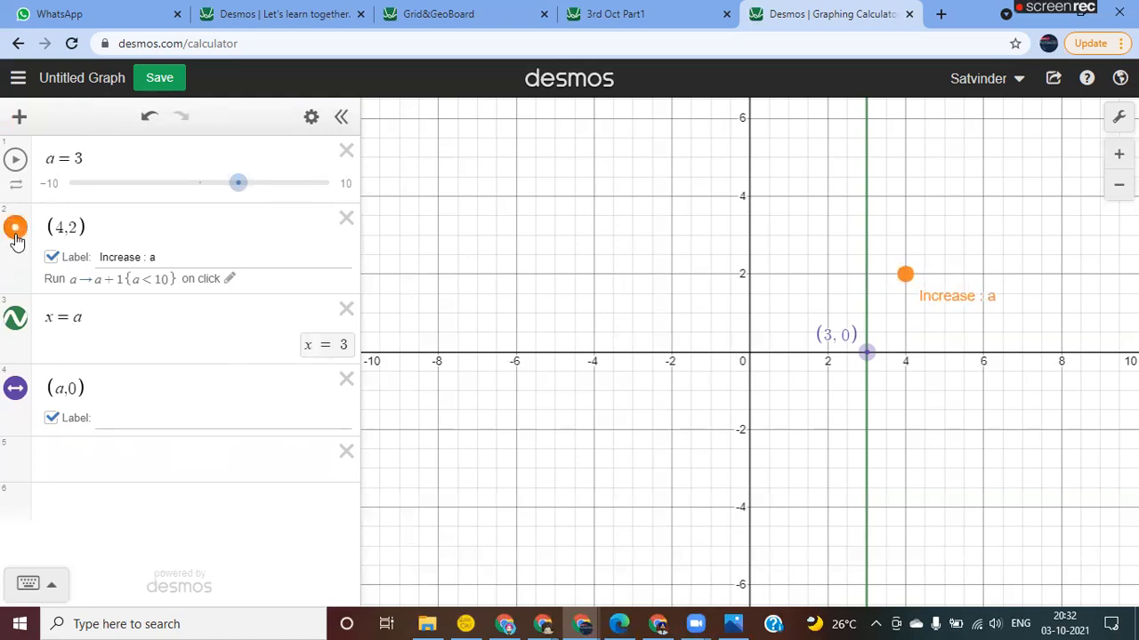
- Test the clickable orange point by triggering its action repeatedly until a reaches 10
{"action": "left_click", "coordinate": [904, 275]}
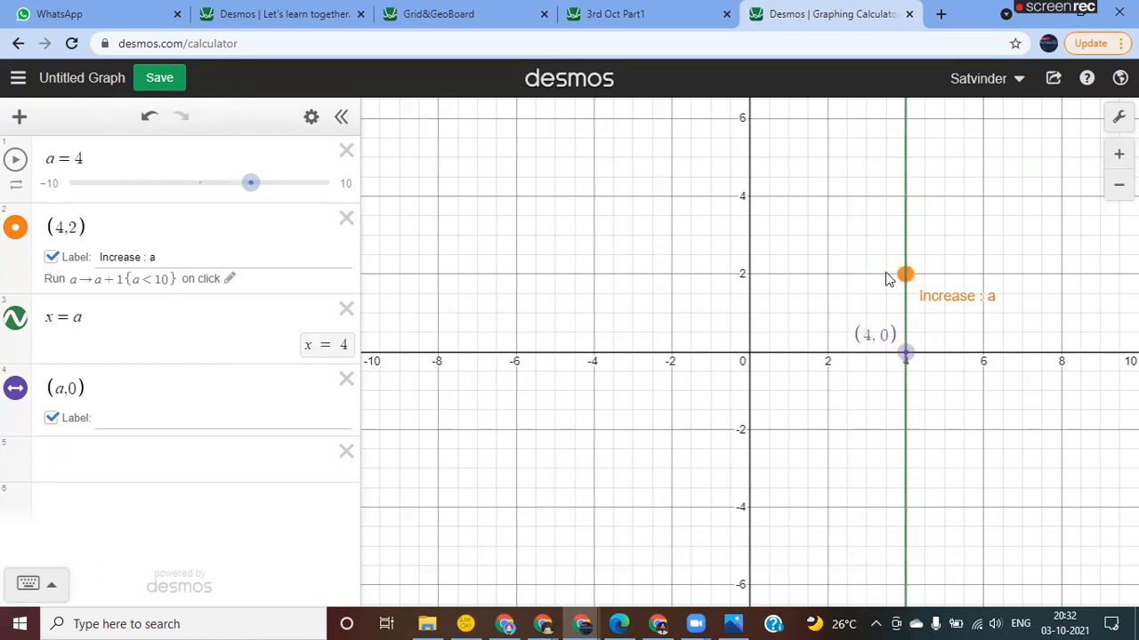
{"action": "left_click", "coordinate": [904, 278]}
{"action": "left_click", "coordinate": [903, 278]}
{"action": "left_click", "coordinate": [903, 278]}
{"action": "left_click", "coordinate": [904, 278]}
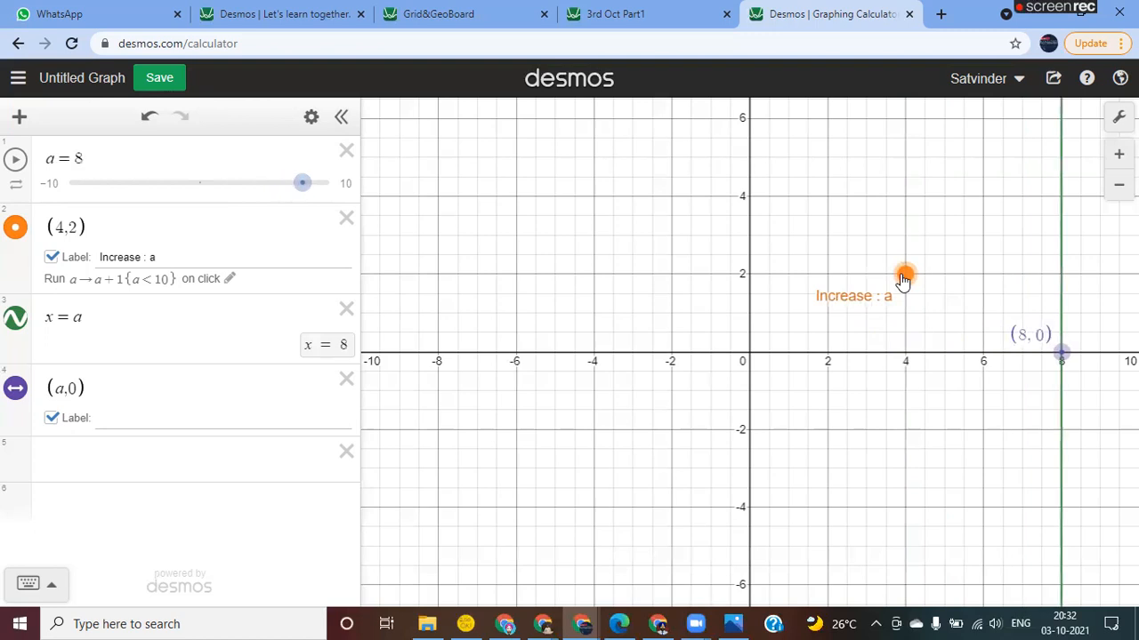
{"action": "left_click", "coordinate": [904, 278]}
{"action": "left_click_drag", "start_coordinate": [904, 278], "coordinate": [706, 283]}
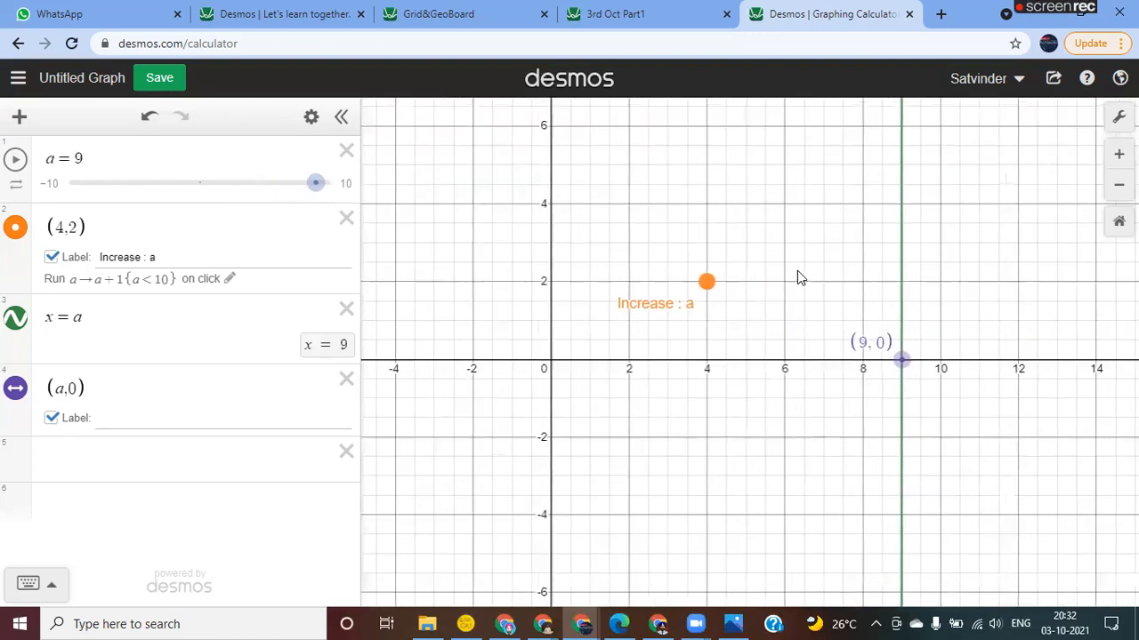
{"action": "left_click", "coordinate": [705, 283]}
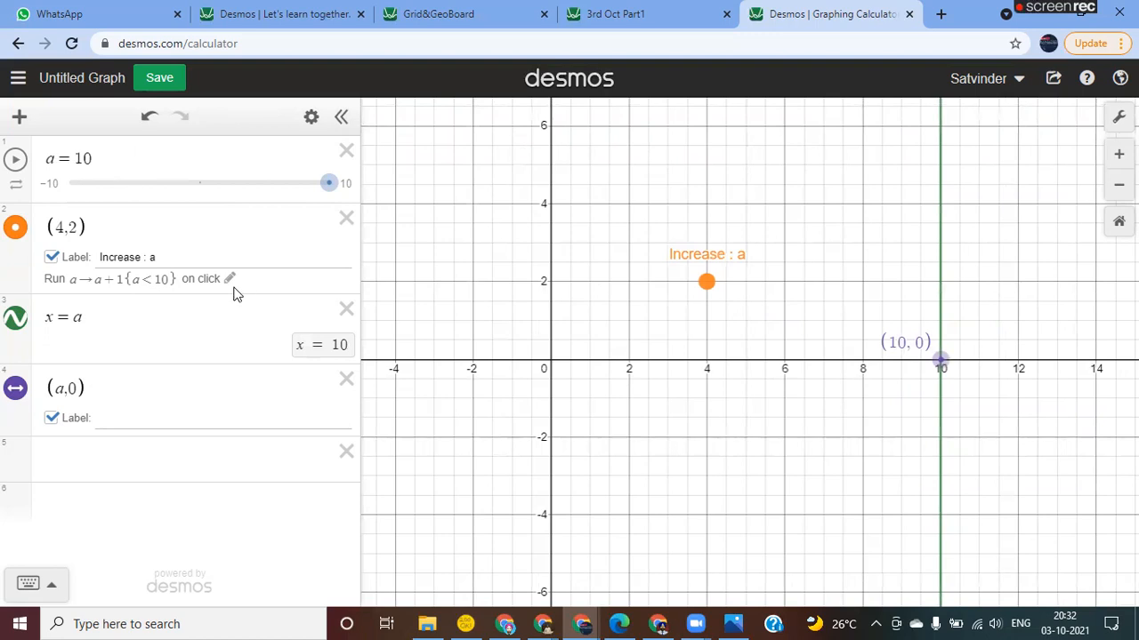
- Plot the point (4,-2) in the empty expression and label it "Reset"
{"action": "left_click", "coordinate": [108, 462]}
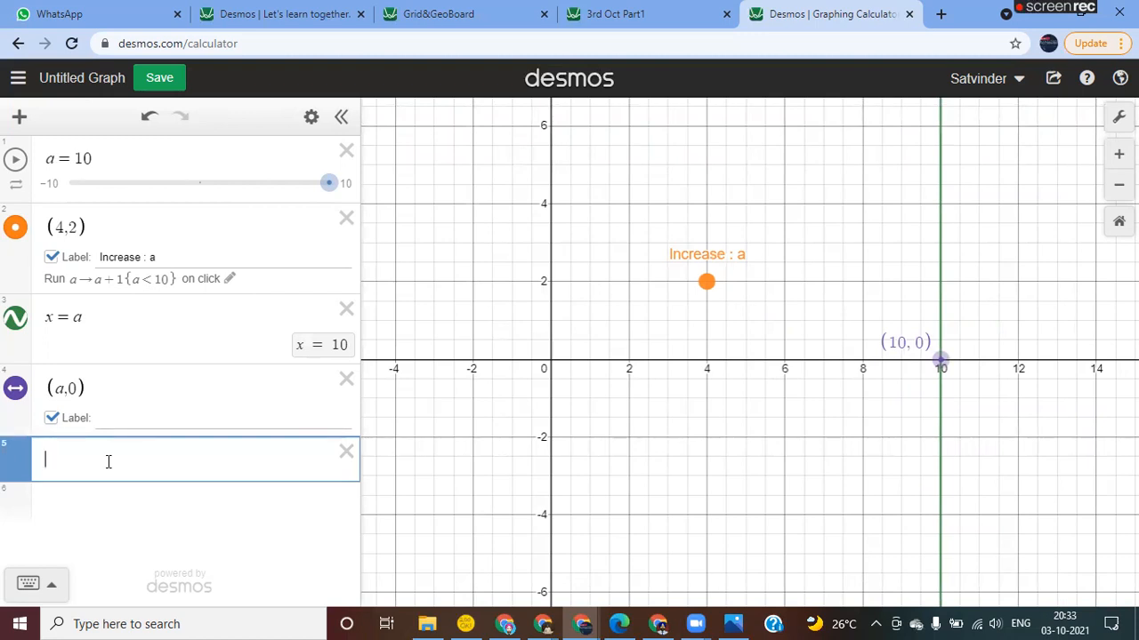
{"action": "type", "text": "("}
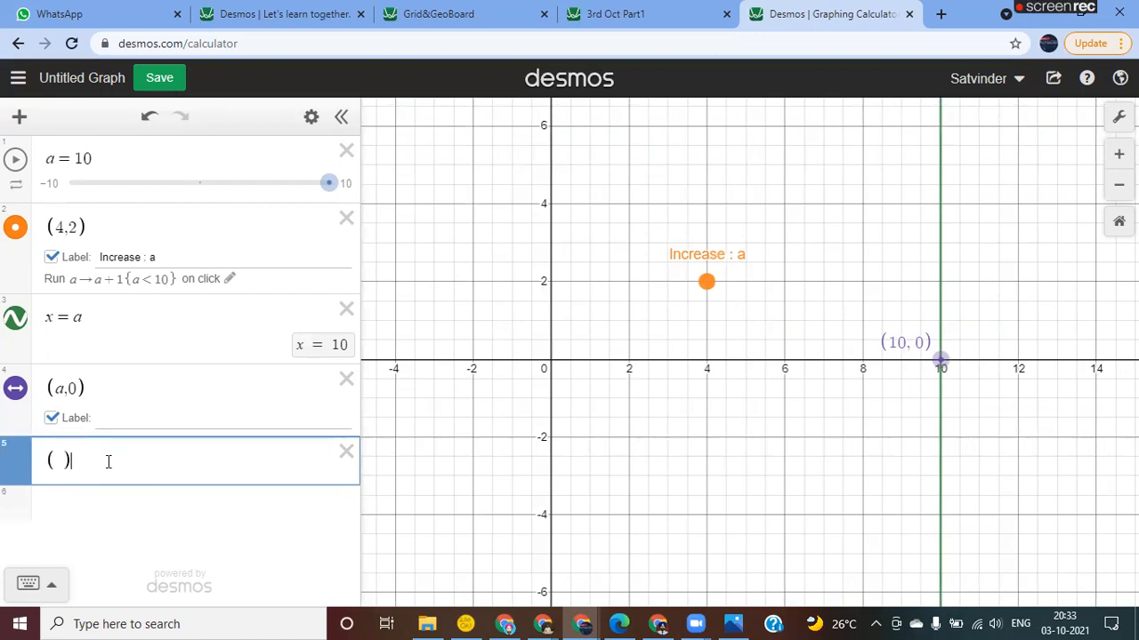
{"action": "type", "text": "4,-2"}
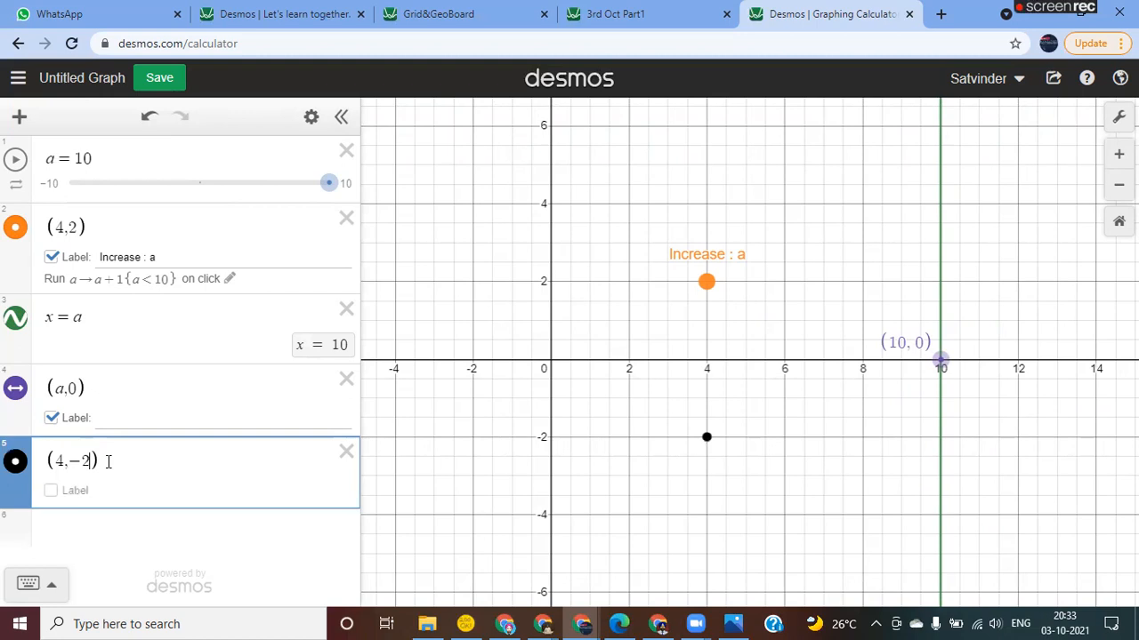
{"action": "left_click", "coordinate": [52, 491]}
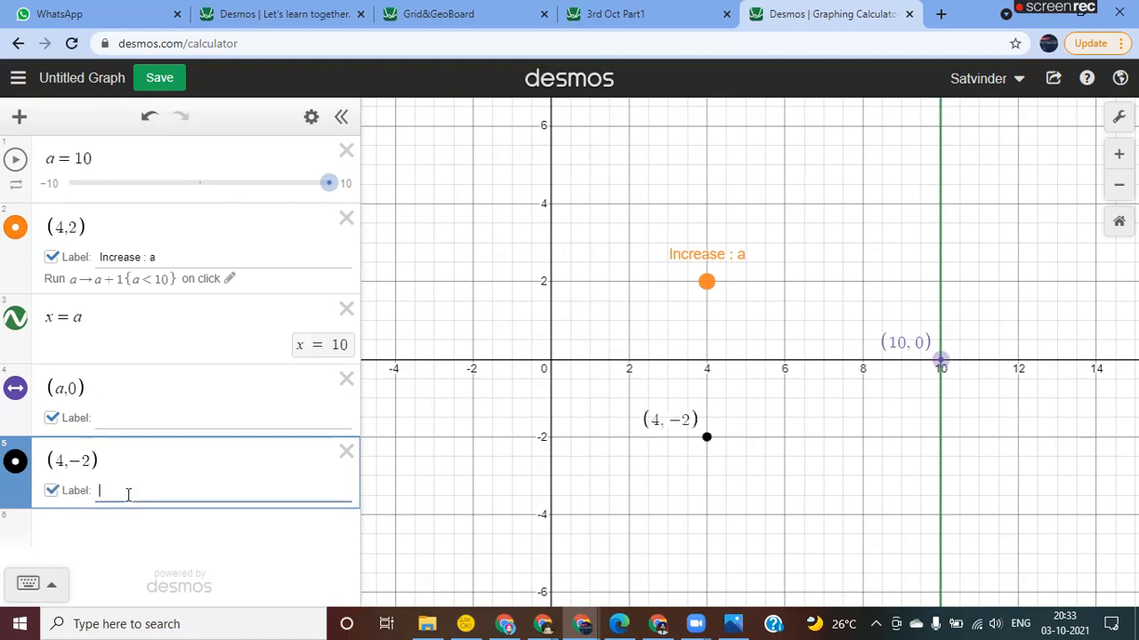
{"action": "type", "text": "reset"}
{"action": "key", "text": "BackSpace"}
{"action": "key", "text": "BackSpace"}
{"action": "key", "text": "BackSpace"}
{"action": "key", "text": "BackSpace"}
{"action": "key", "text": "BackSpace"}
{"action": "type", "text": "Reset"}
{"action": "left_click", "coordinate": [120, 538]}
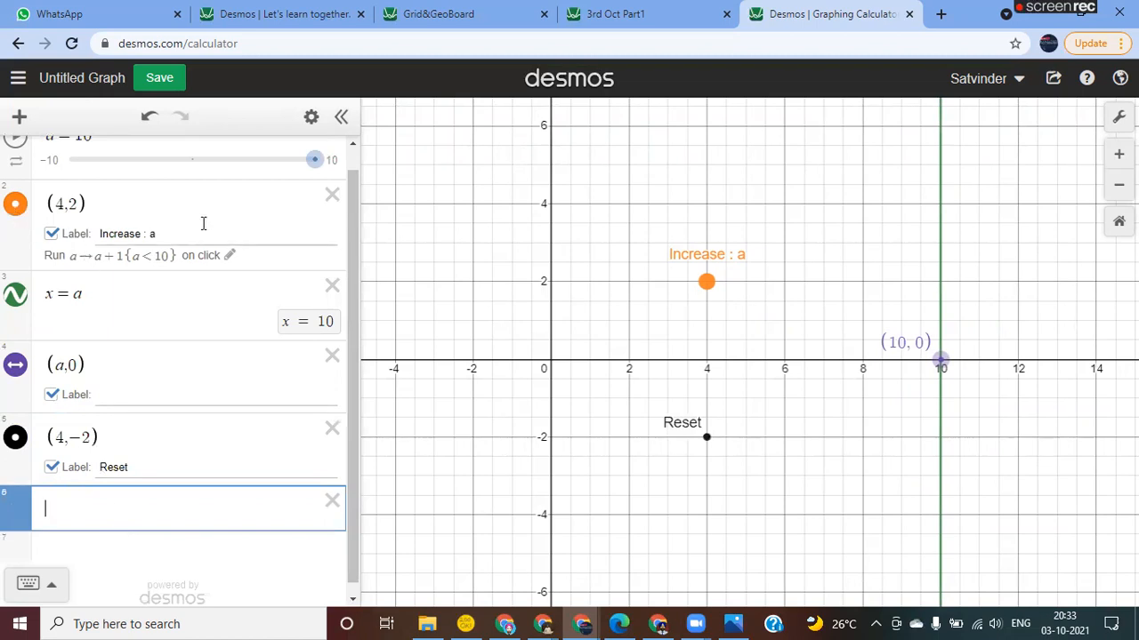
- Set the size of the black Reset point at (4,-2) to 20
{"action": "left_click", "coordinate": [16, 205]}
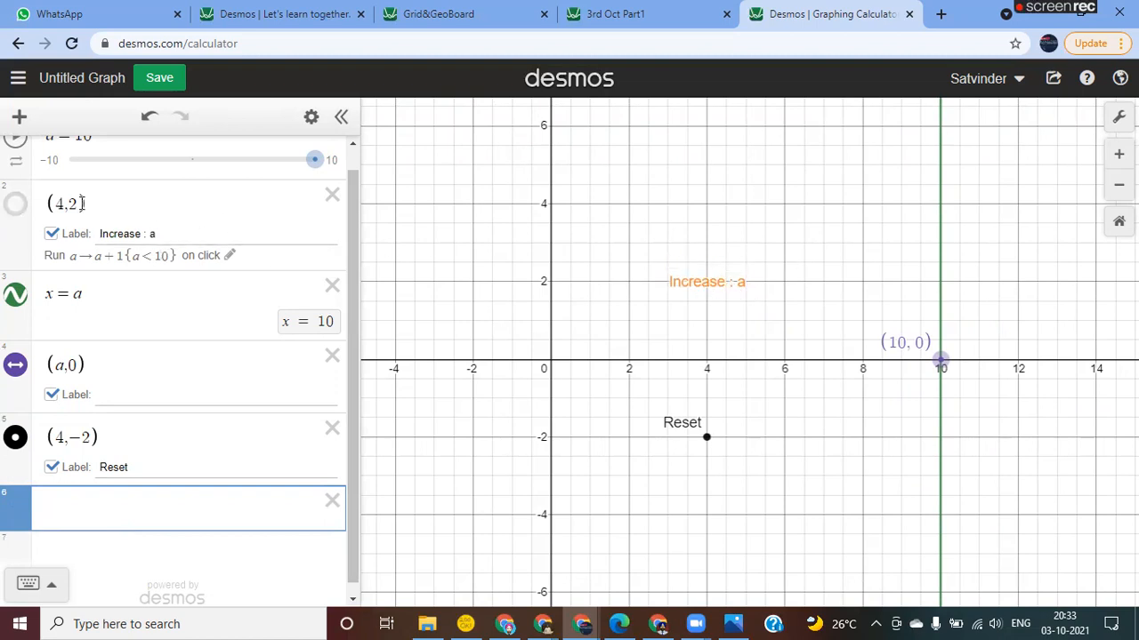
{"action": "left_click", "coordinate": [16, 206]}
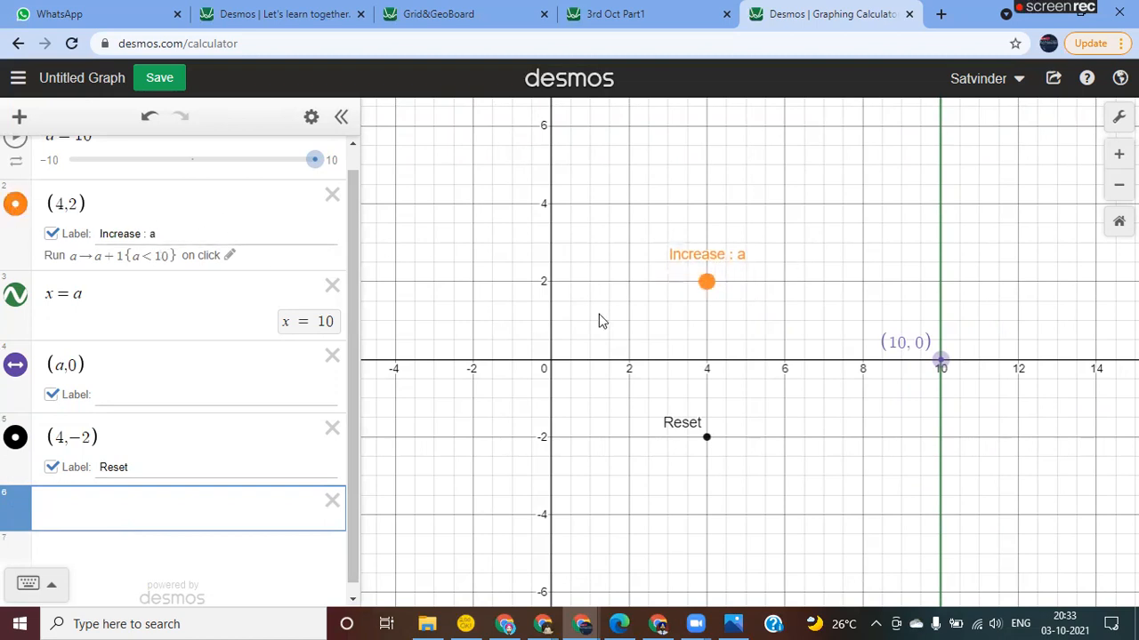
{"action": "left_click", "coordinate": [312, 117]}
{"action": "left_click", "coordinate": [15, 437]}
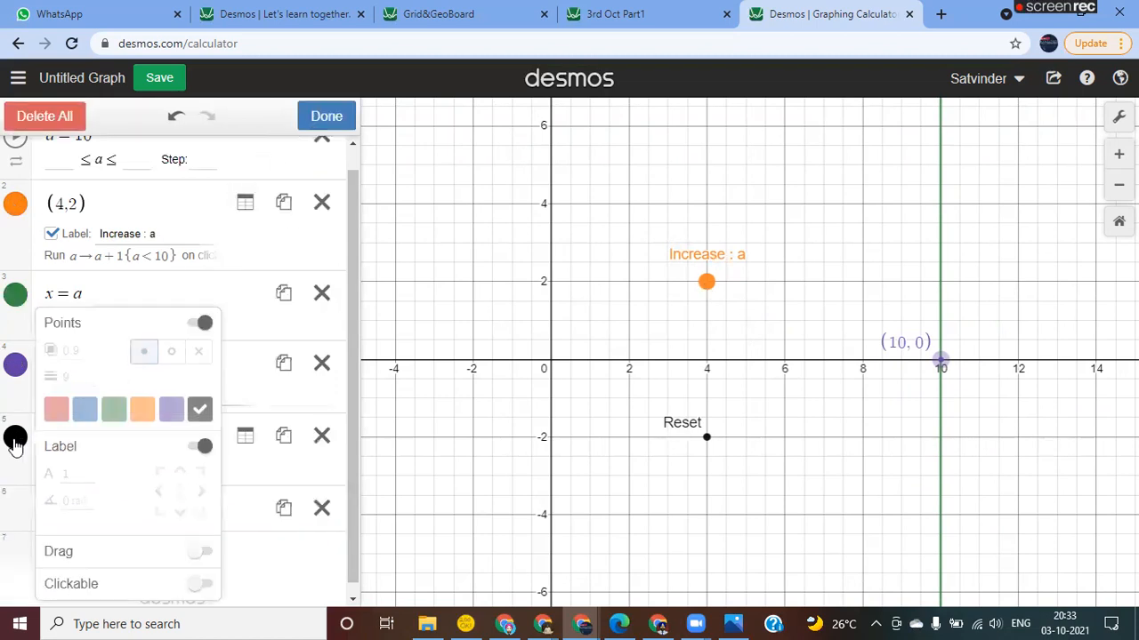
{"action": "left_click", "coordinate": [88, 349]}
{"action": "type", "text": "20"}
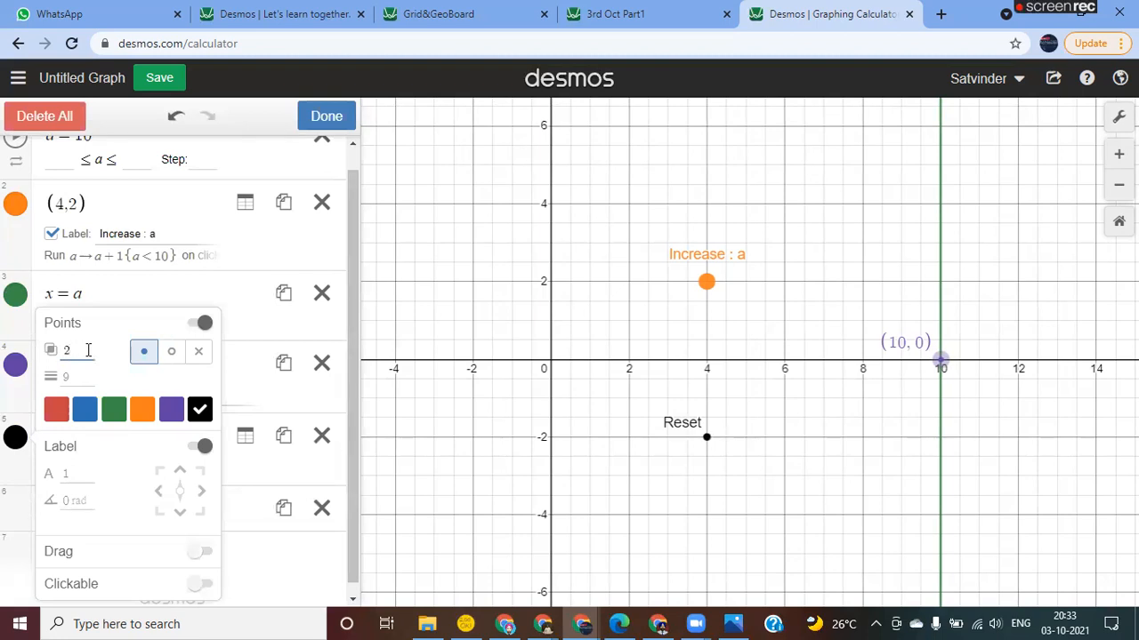
{"action": "left_click", "coordinate": [86, 374]}
{"action": "type", "text": "20"}
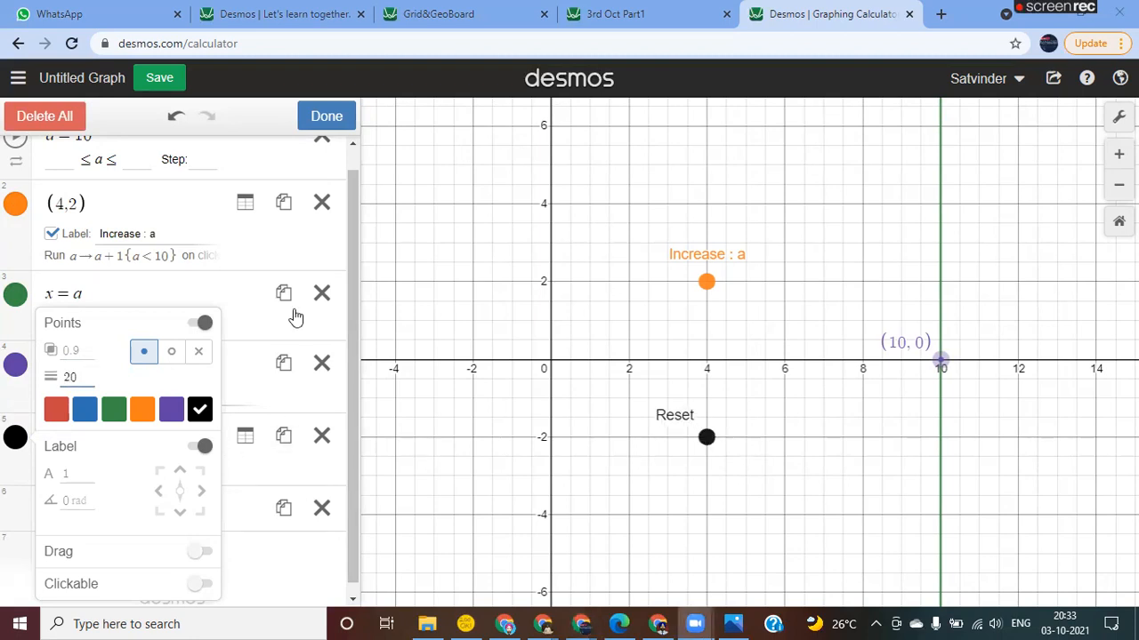
{"action": "left_click", "coordinate": [331, 115]}
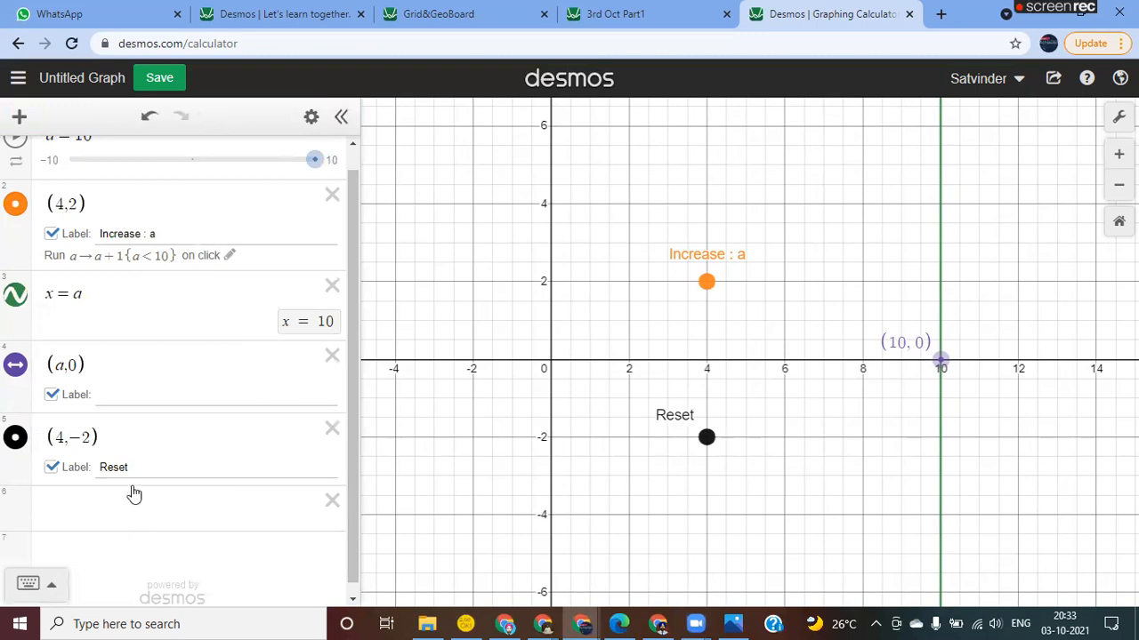
- Make the Reset point clickable with the action a→1
{"action": "left_click", "coordinate": [312, 117]}
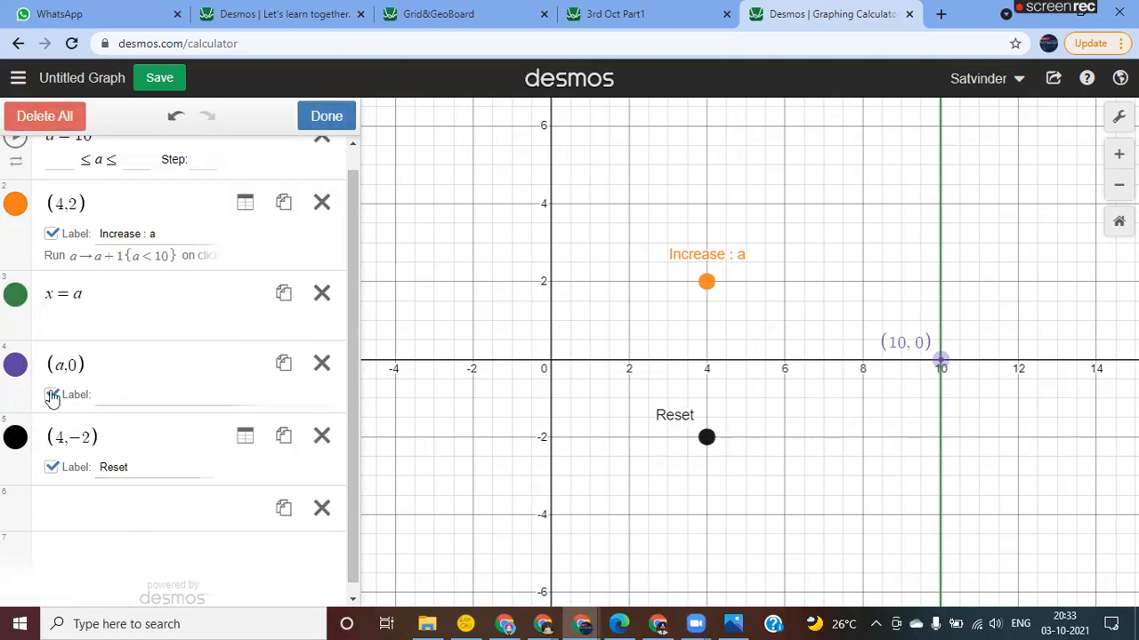
{"action": "left_click", "coordinate": [15, 437]}
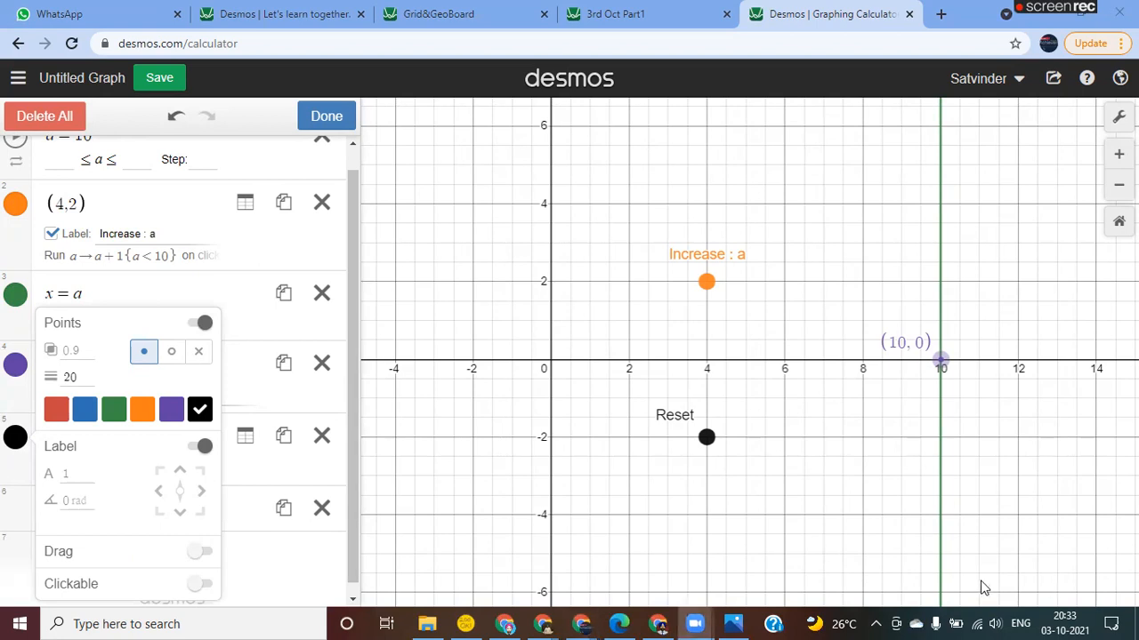
{"action": "left_click", "coordinate": [204, 583]}
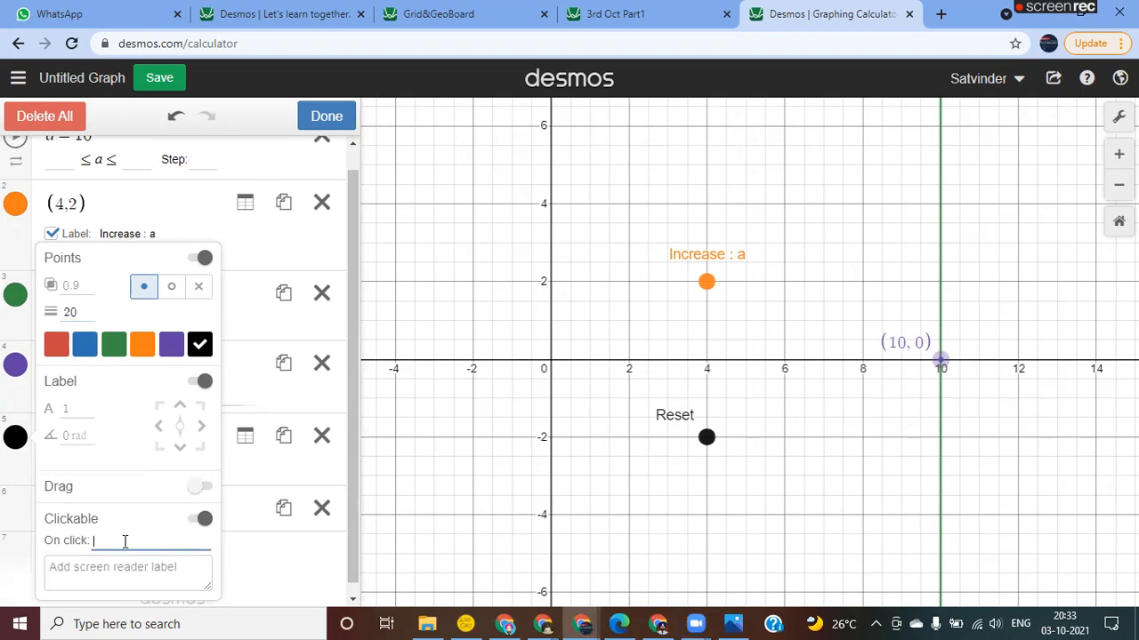
{"action": "type", "text": "a"}
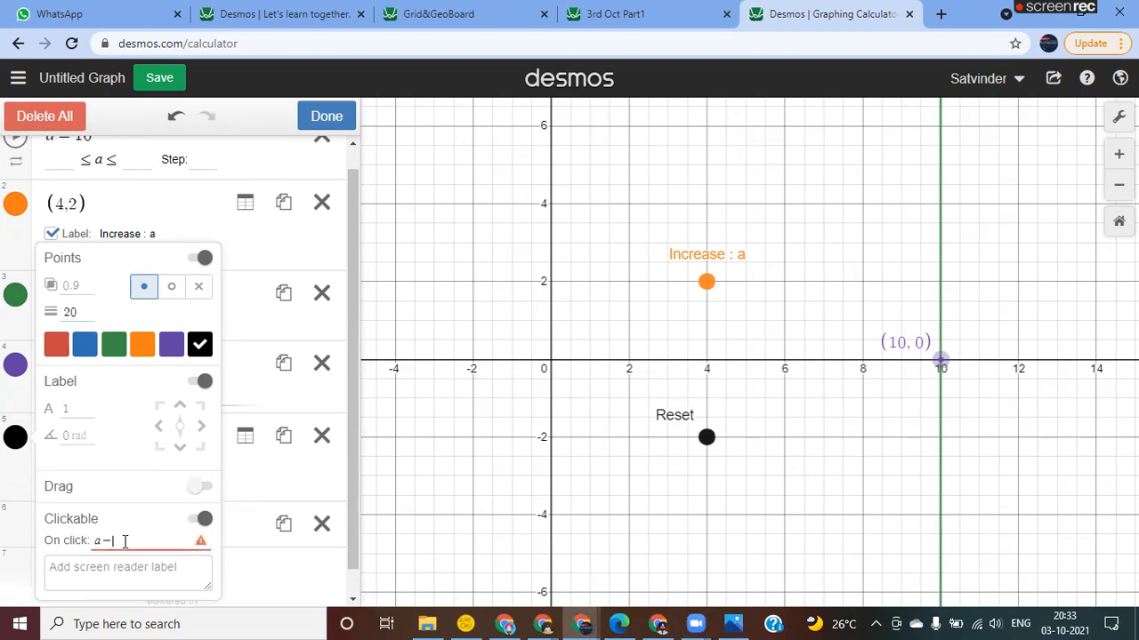
{"action": "type", "text": "->0"}
{"action": "left_click", "coordinate": [326, 117]}
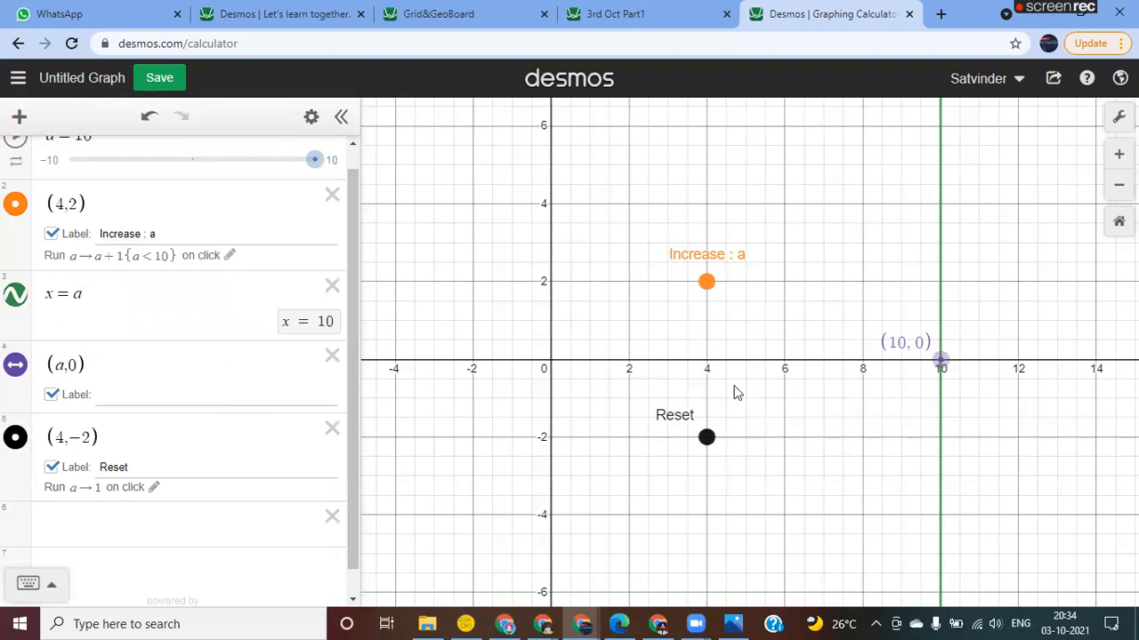
- Test both clickable points by resetting a, increasing it several times, and resetting it again
{"action": "left_click", "coordinate": [706, 439]}
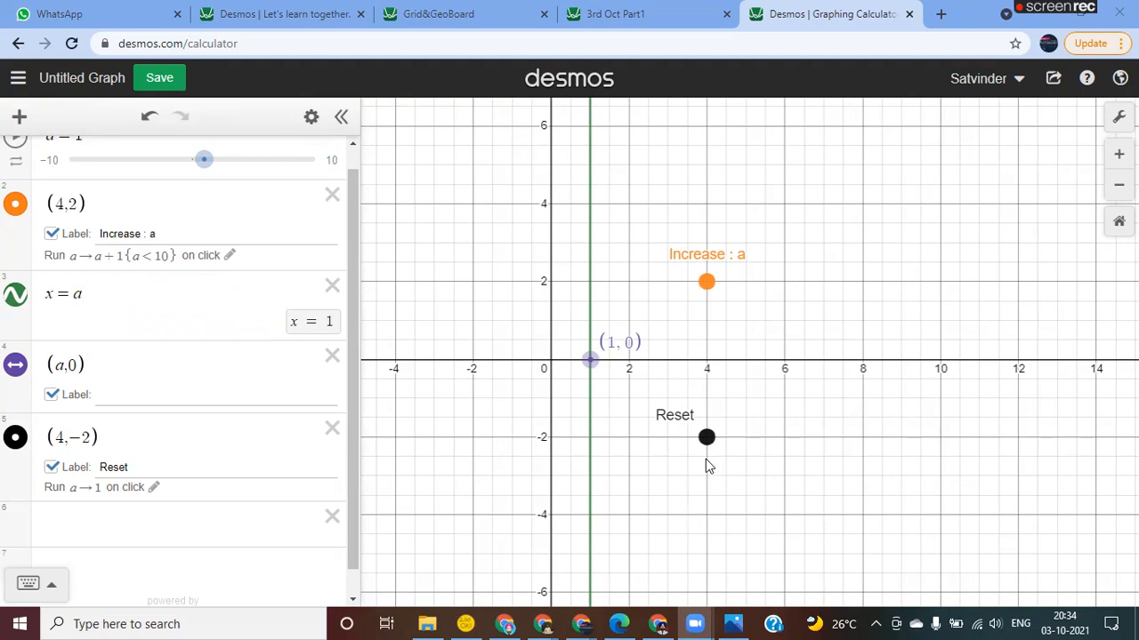
{"action": "left_click", "coordinate": [706, 284]}
{"action": "left_click", "coordinate": [707, 285]}
{"action": "left_click", "coordinate": [706, 285]}
{"action": "left_click", "coordinate": [706, 284]}
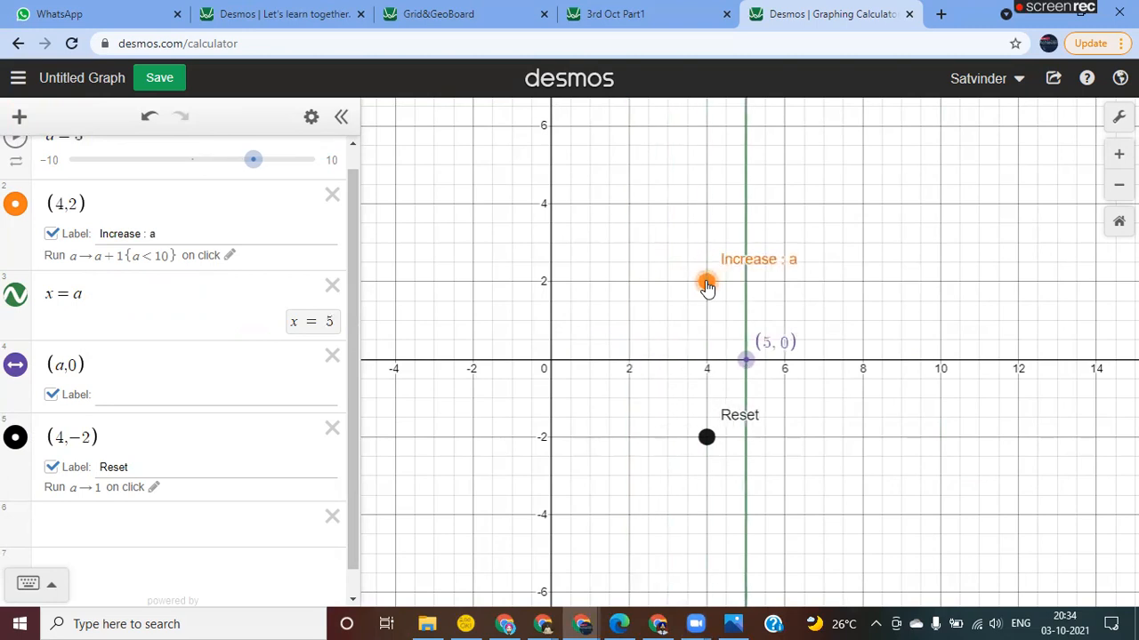
{"action": "left_click", "coordinate": [706, 284]}
{"action": "left_click", "coordinate": [706, 440]}
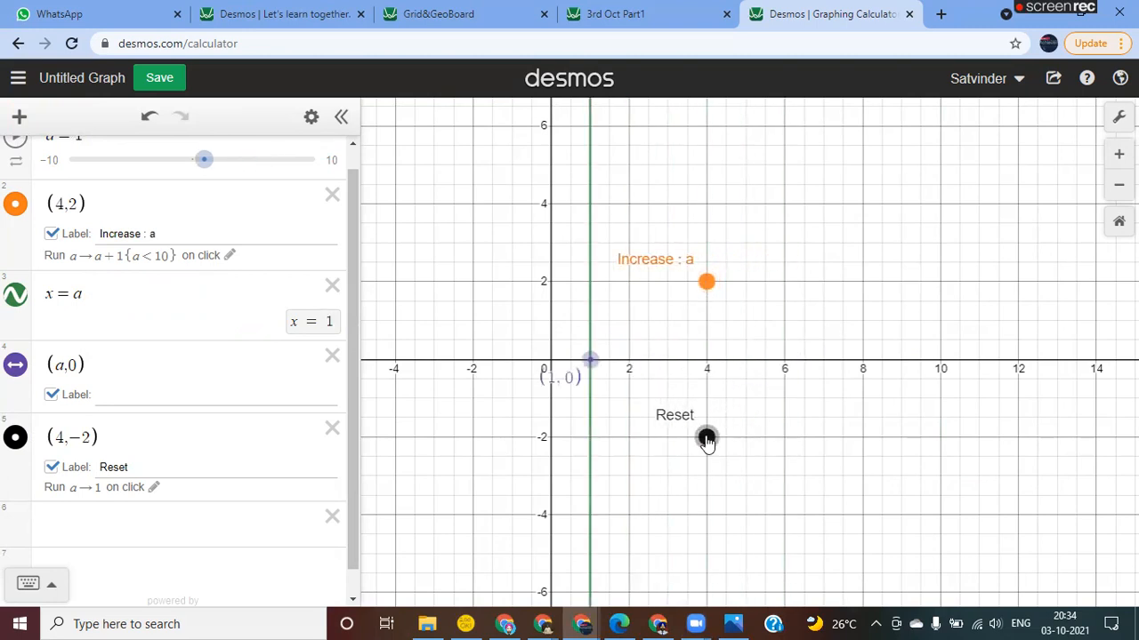
- Start adding an image at the empty sixth expression and bring up the file chooser
{"action": "left_click", "coordinate": [90, 523]}
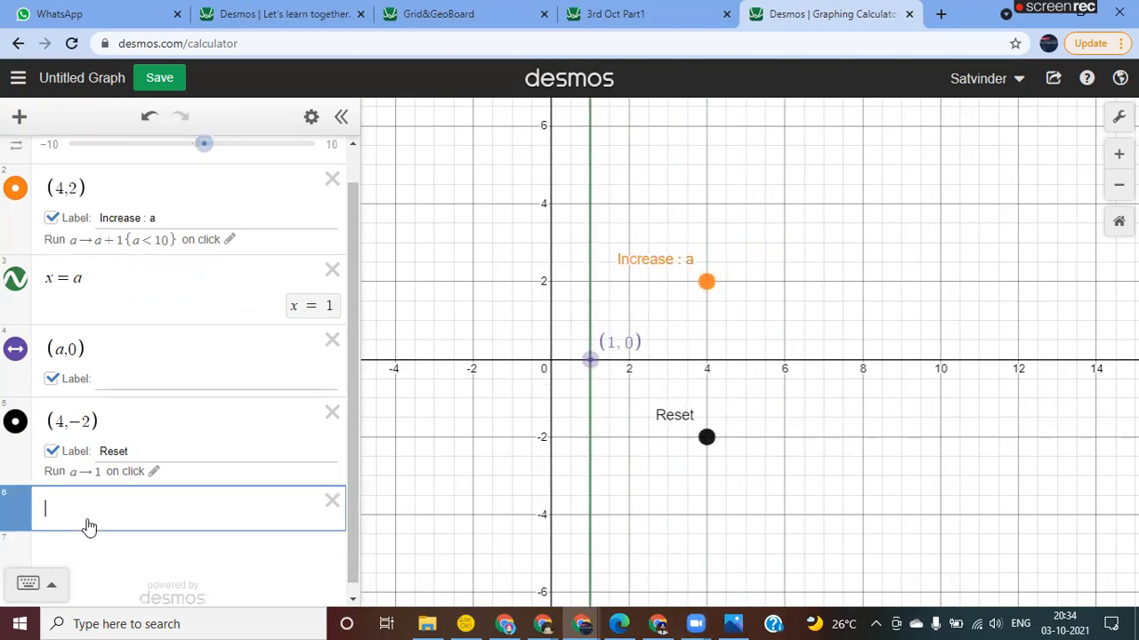
{"action": "left_click", "coordinate": [20, 118]}
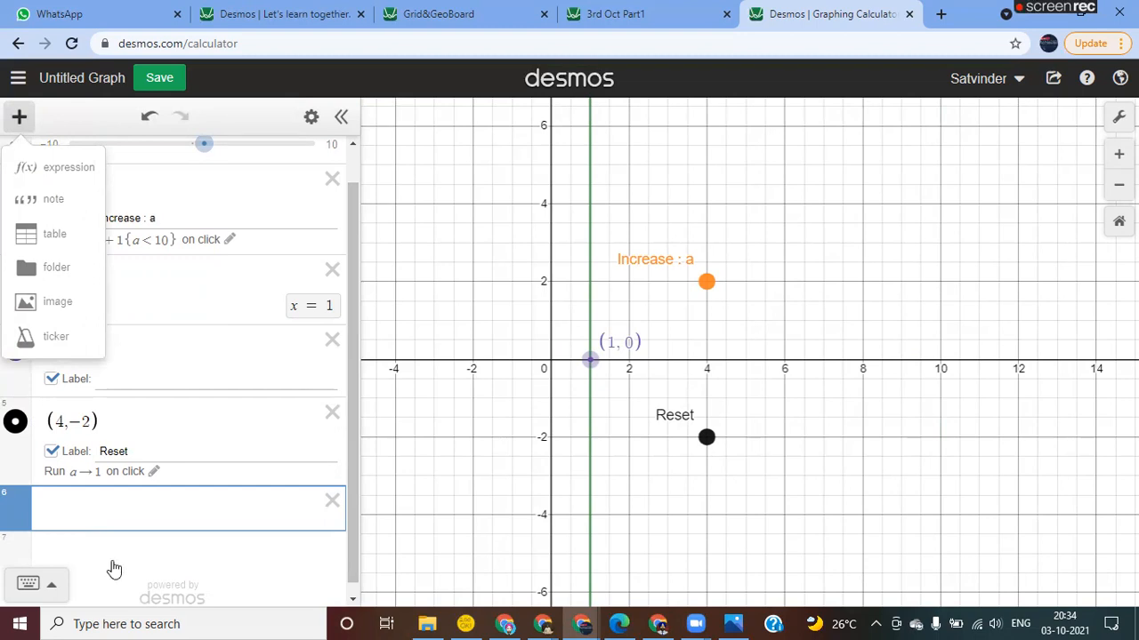
{"action": "left_click", "coordinate": [65, 502]}
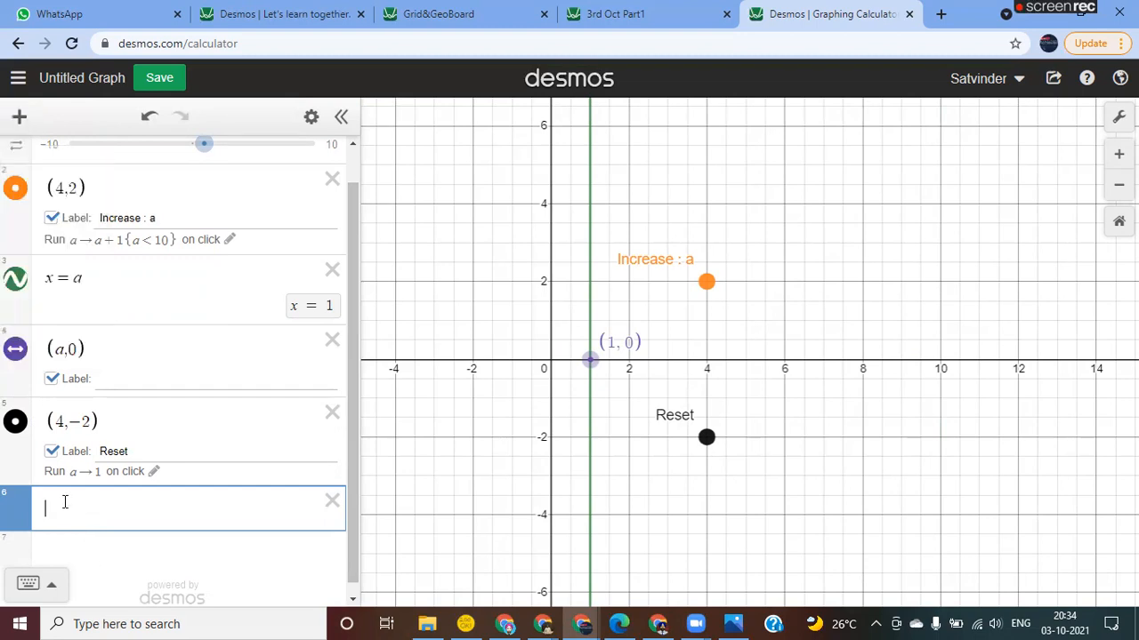
{"action": "left_click", "coordinate": [19, 116]}
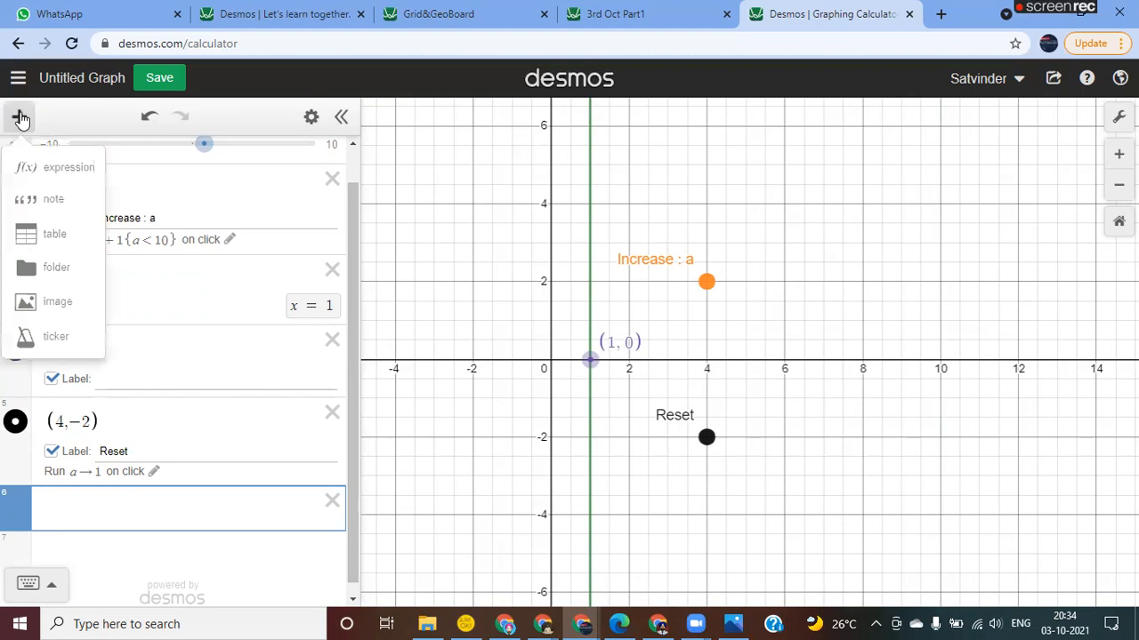
{"action": "left_click", "coordinate": [56, 302]}
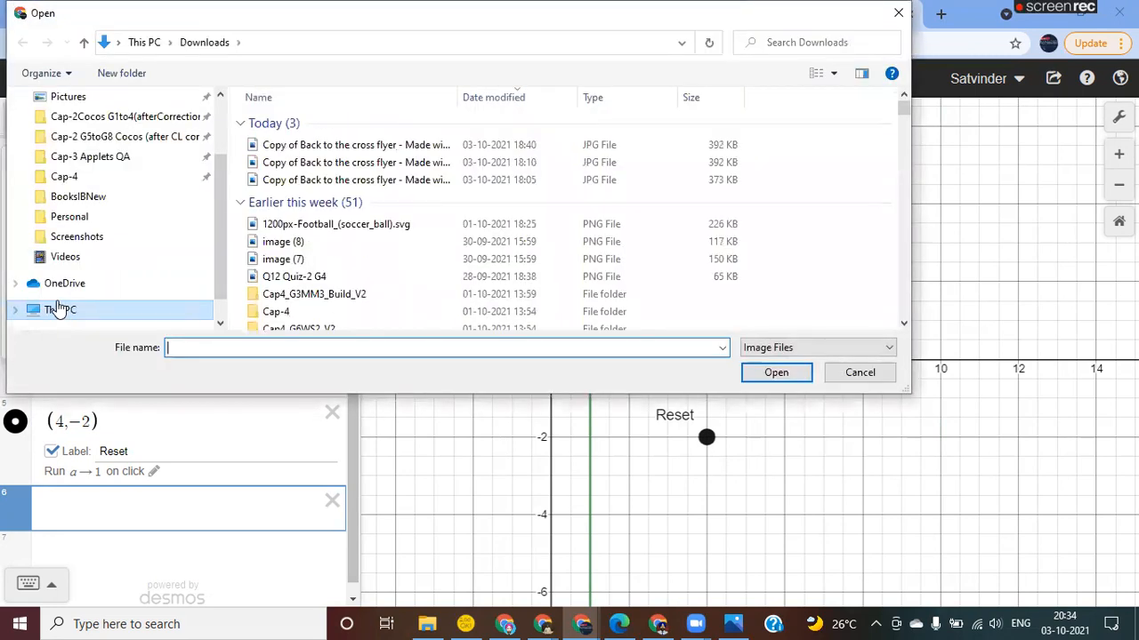
- Search the Downloads folder for "arr" and try to choose Arrow right.png, closing the separate image viewer
{"action": "left_click", "coordinate": [797, 48]}
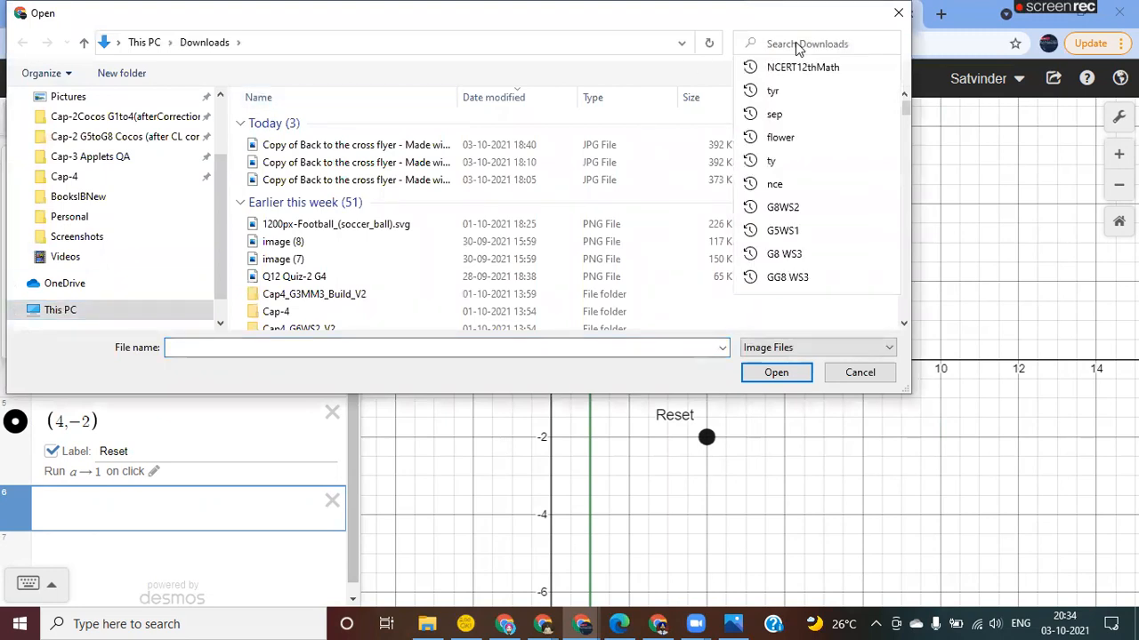
{"action": "type", "text": "arr"}
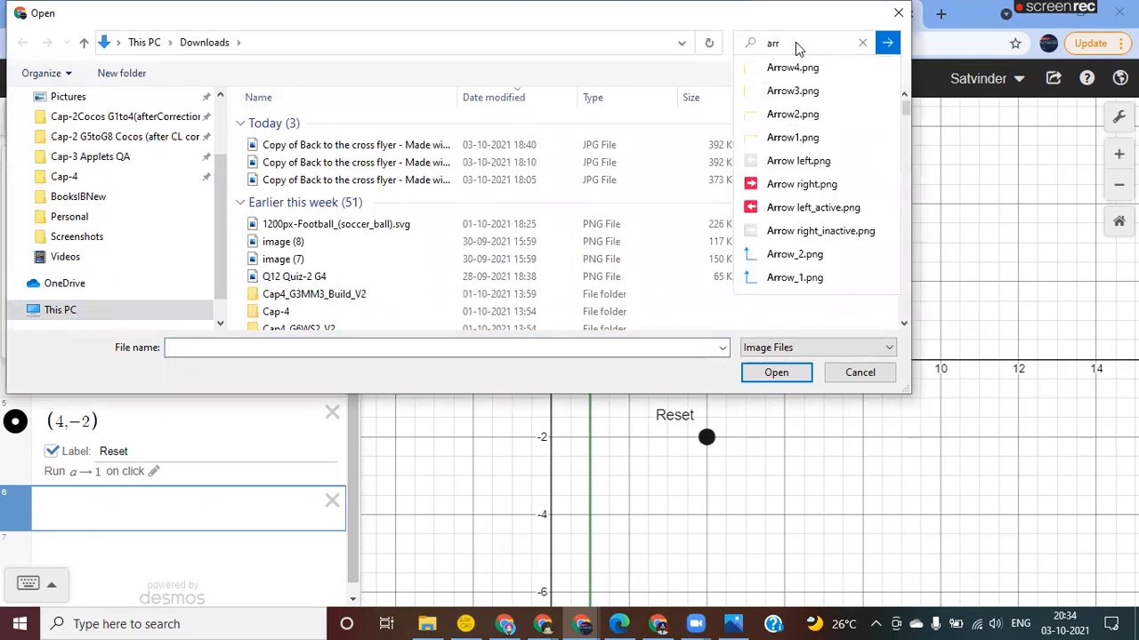
{"action": "left_click", "coordinate": [789, 189]}
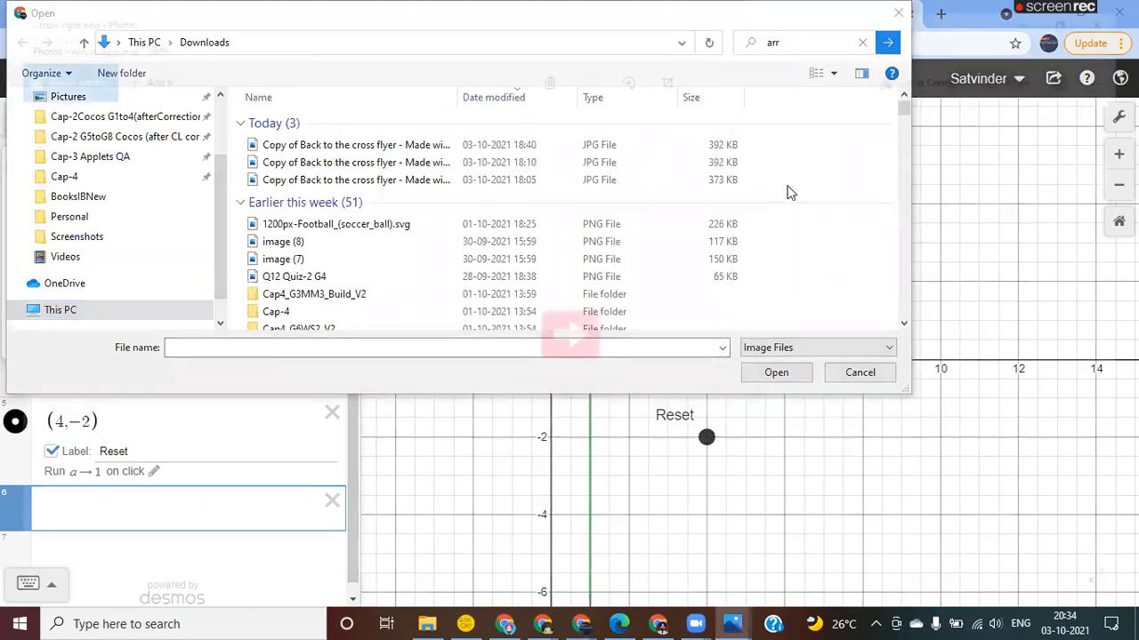
{"action": "left_click", "coordinate": [1119, 13]}
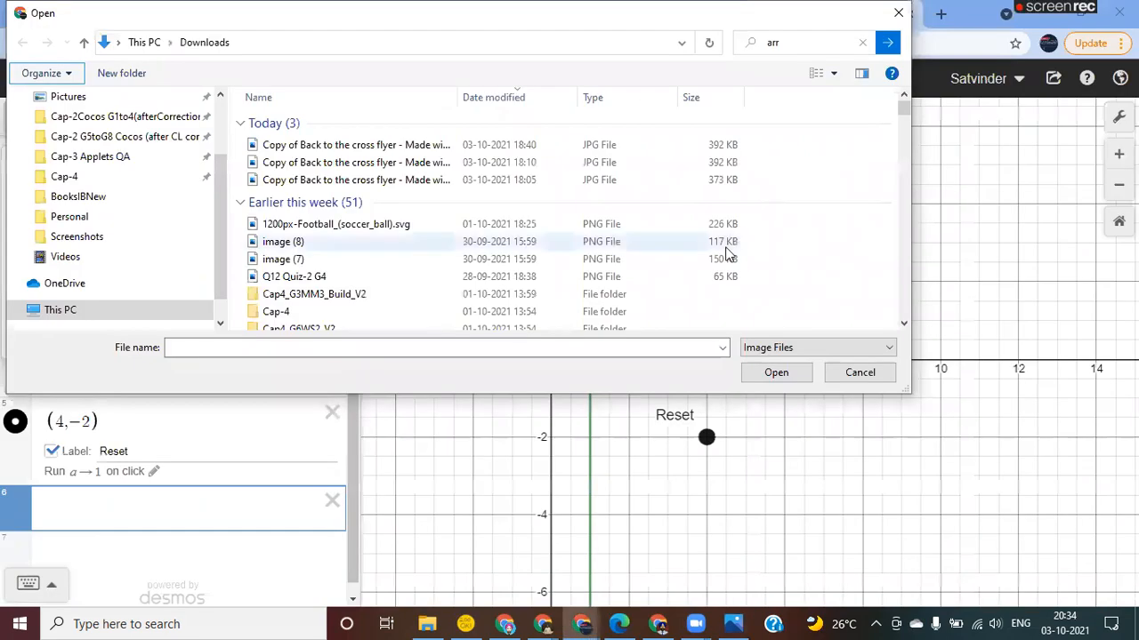
- Search the Downloads folder for "arrow"
{"action": "left_click", "coordinate": [792, 41]}
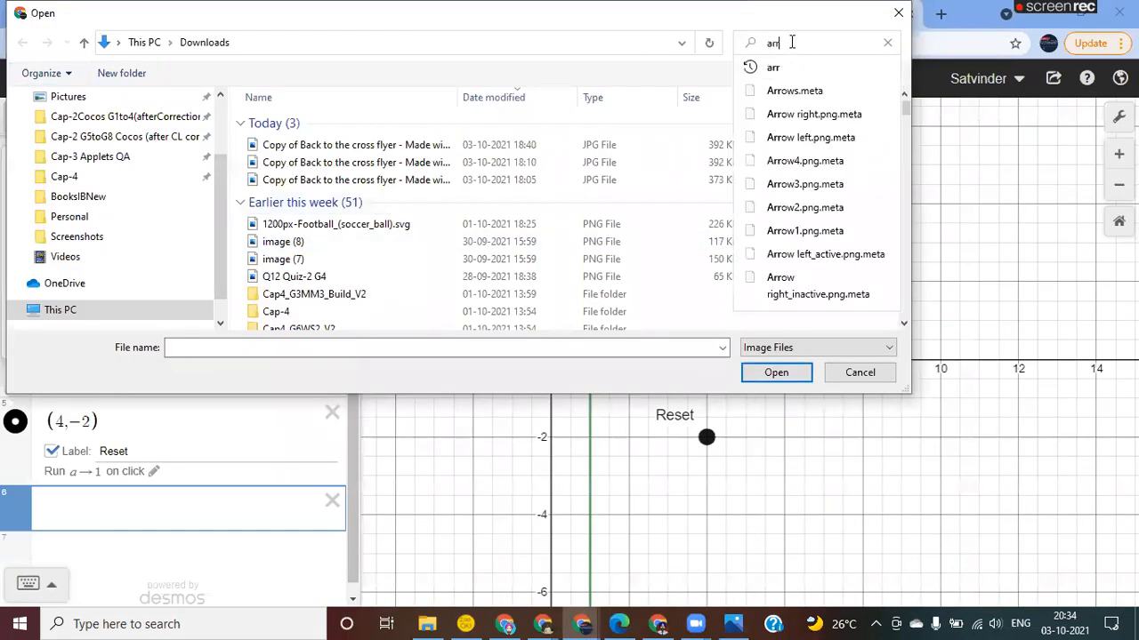
{"action": "type", "text": "0w"}
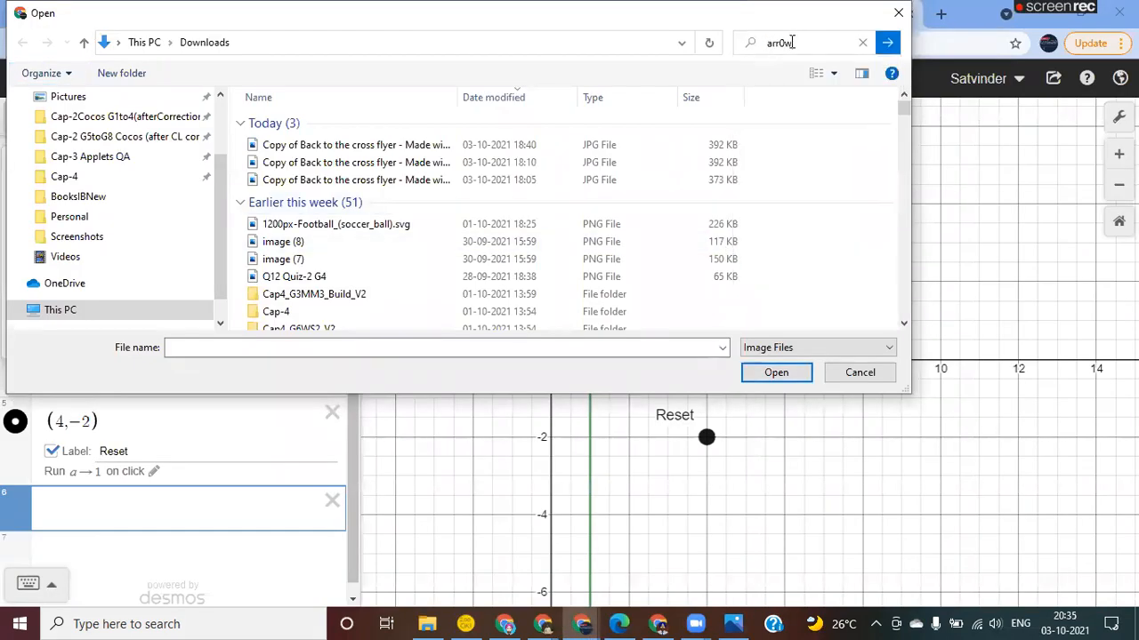
{"action": "key", "text": "BackSpace"}
{"action": "key", "text": "BackSpace"}
{"action": "type", "text": "ow"}
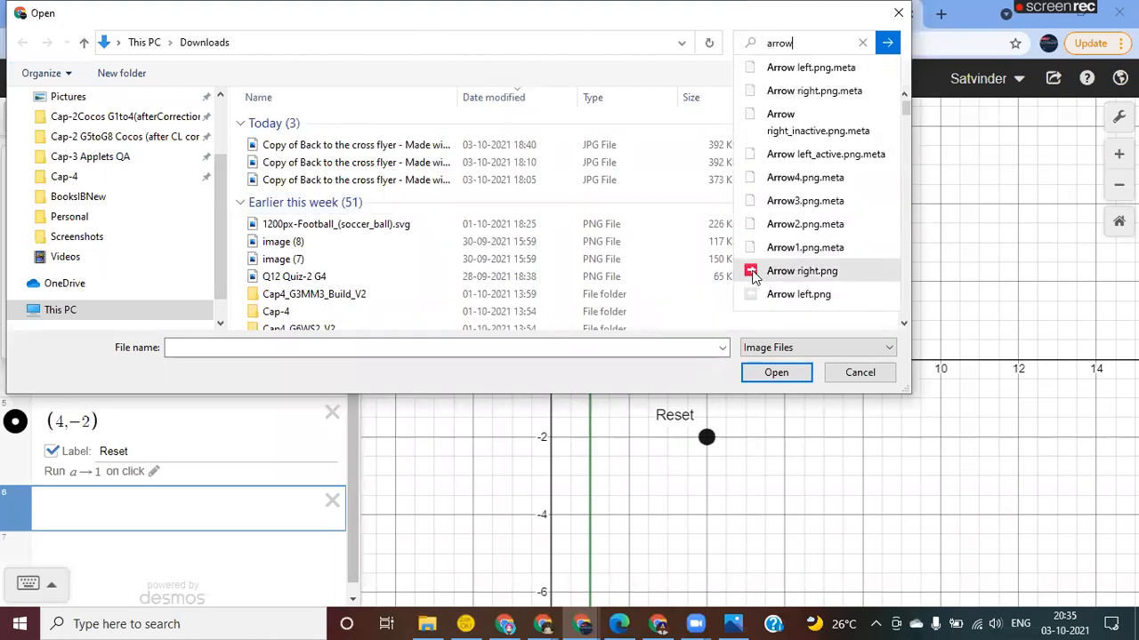
- Look through the Downloads files whose names begin with "a" for an arrow image
{"action": "left_click", "coordinate": [379, 171]}
{"action": "key", "text": "a"}
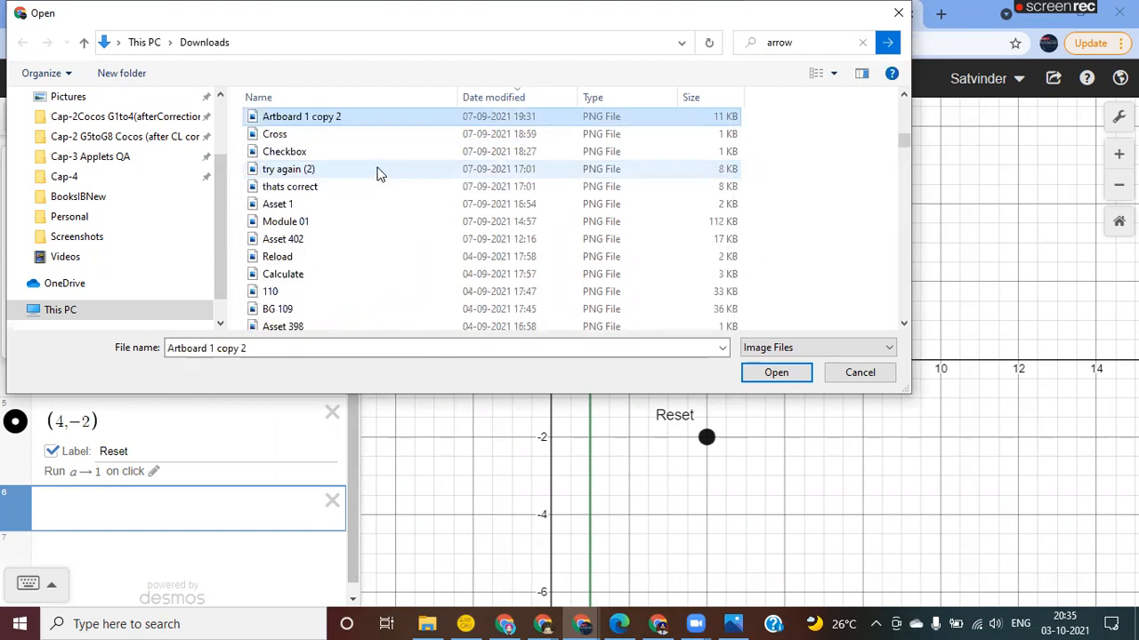
{"action": "key", "text": "s"}
{"action": "key", "text": "a"}
{"action": "key", "text": "a"}
{"action": "key", "text": "a"}
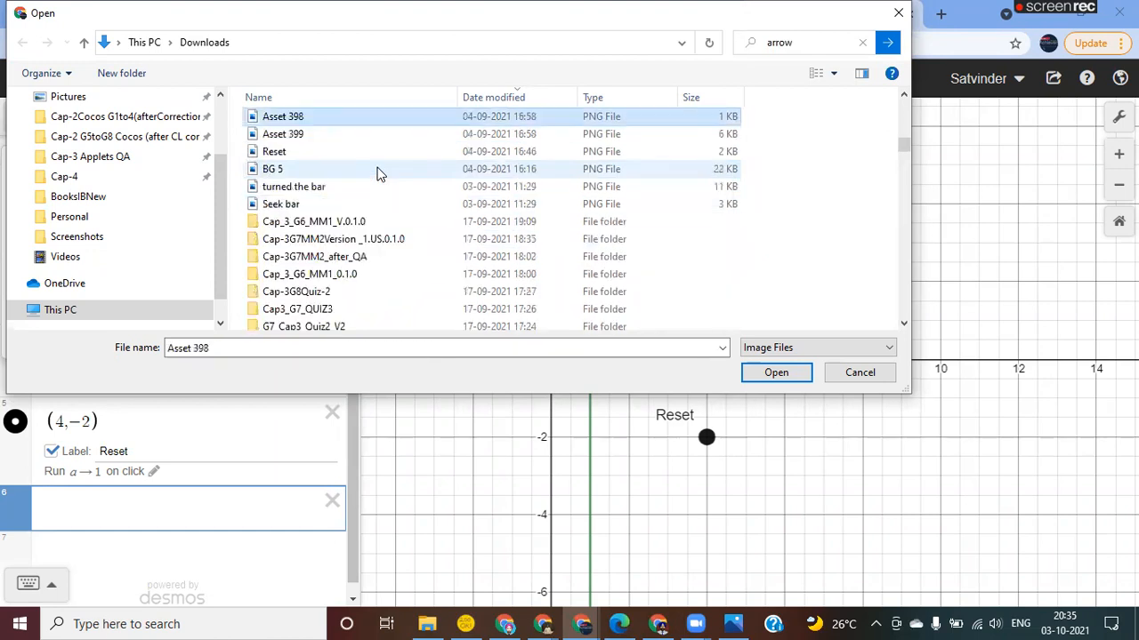
{"action": "key", "text": "a"}
{"action": "key", "text": "a"}
{"action": "key", "text": "a"}
{"action": "key", "text": "a"}
{"action": "key", "text": "a"}
{"action": "key", "text": "a"}
{"action": "key", "text": "a"}
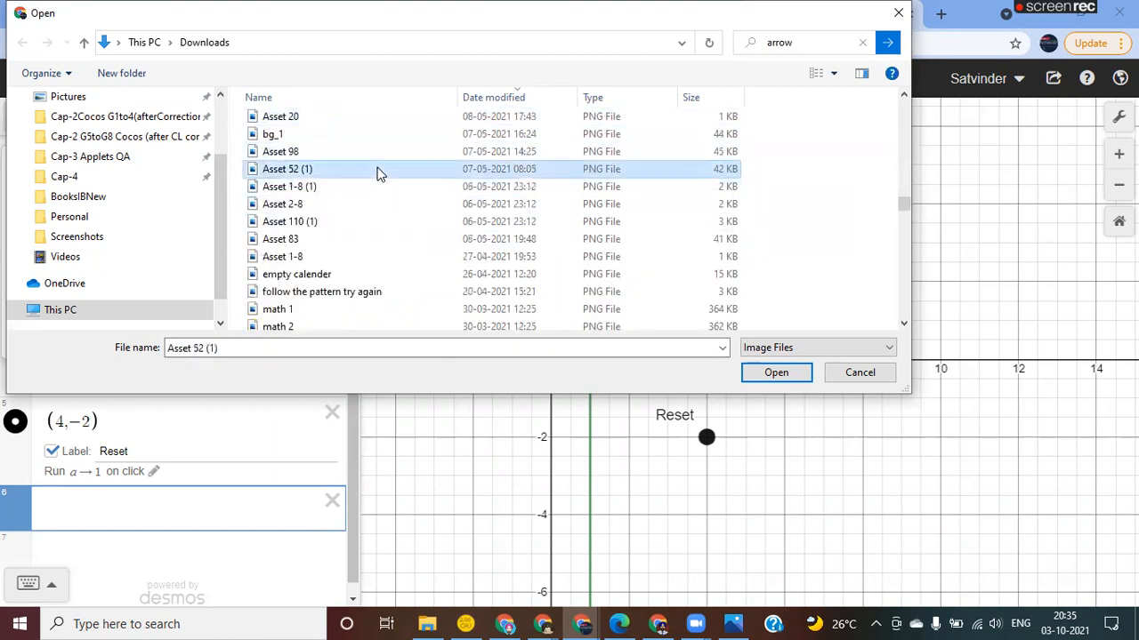
{"action": "key", "text": "a"}
{"action": "key", "text": "a"}
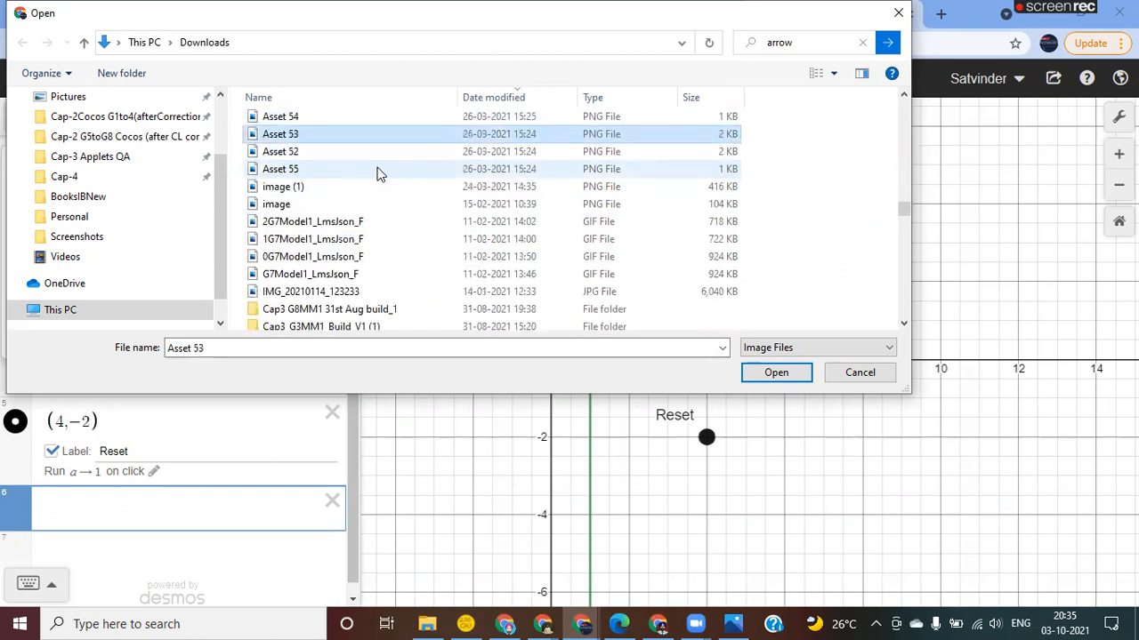
{"action": "key", "text": "a"}
{"action": "key", "text": "a"}
{"action": "key", "text": "a"}
{"action": "key", "text": "a"}
{"action": "key", "text": "a"}
{"action": "key", "text": "a"}
{"action": "key", "text": "a"}
{"action": "key", "text": "a"}
{"action": "key", "text": "a"}
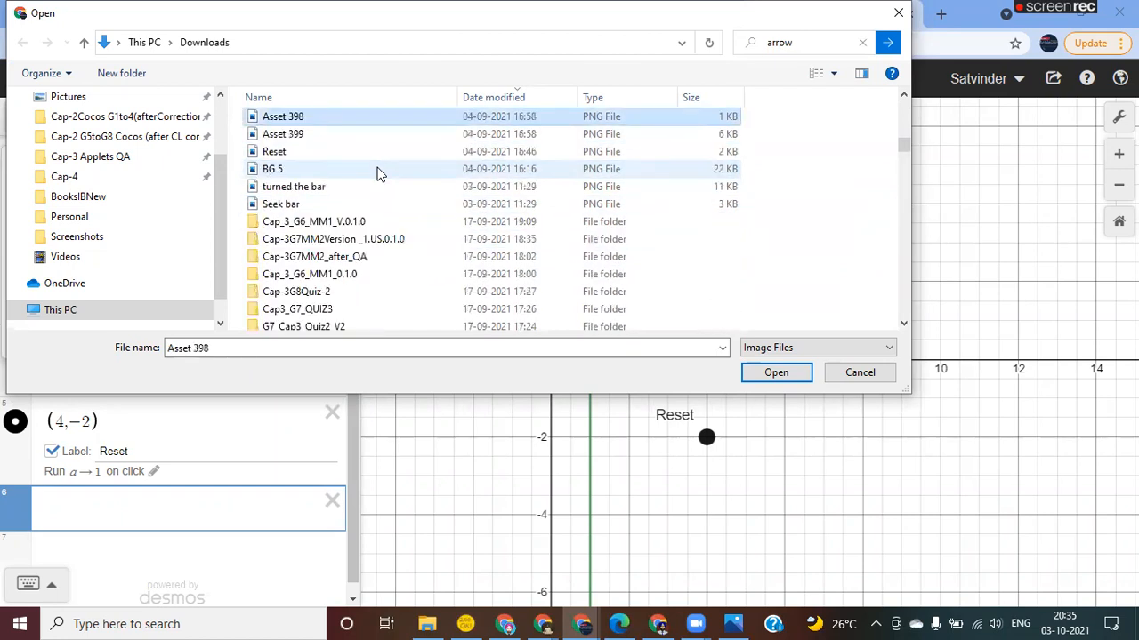
{"action": "key", "text": "a"}
{"action": "key", "text": "a"}
{"action": "key", "text": "a"}
{"action": "key", "text": "a"}
{"action": "key", "text": "a"}
{"action": "key", "text": "a"}
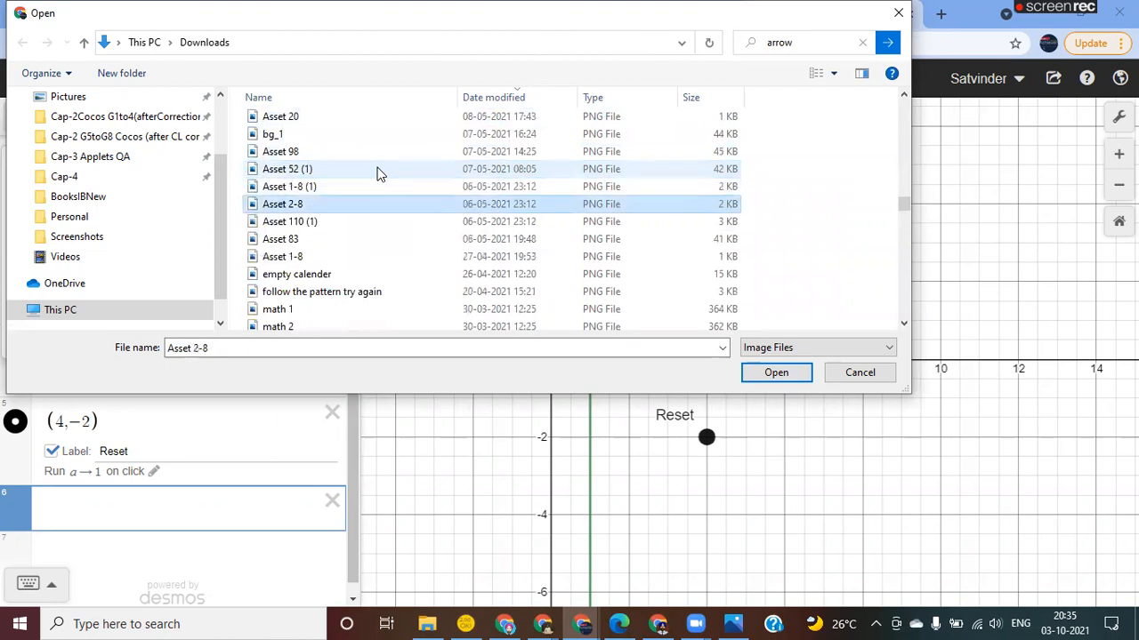
{"action": "key", "text": "a"}
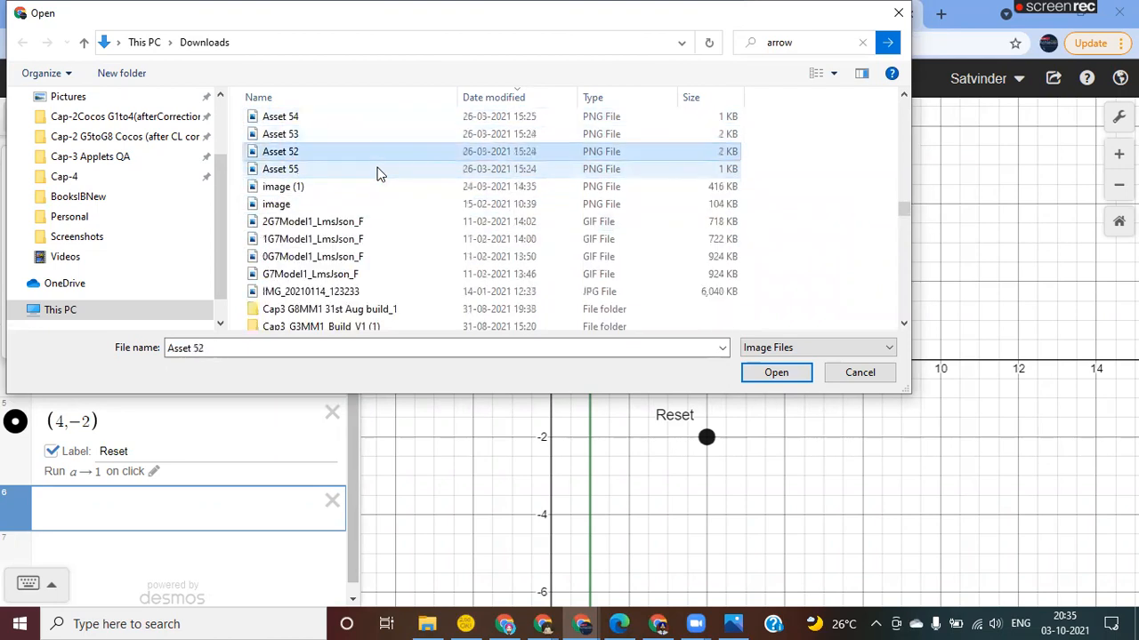
{"action": "key", "text": "a"}
{"action": "key", "text": "r"}
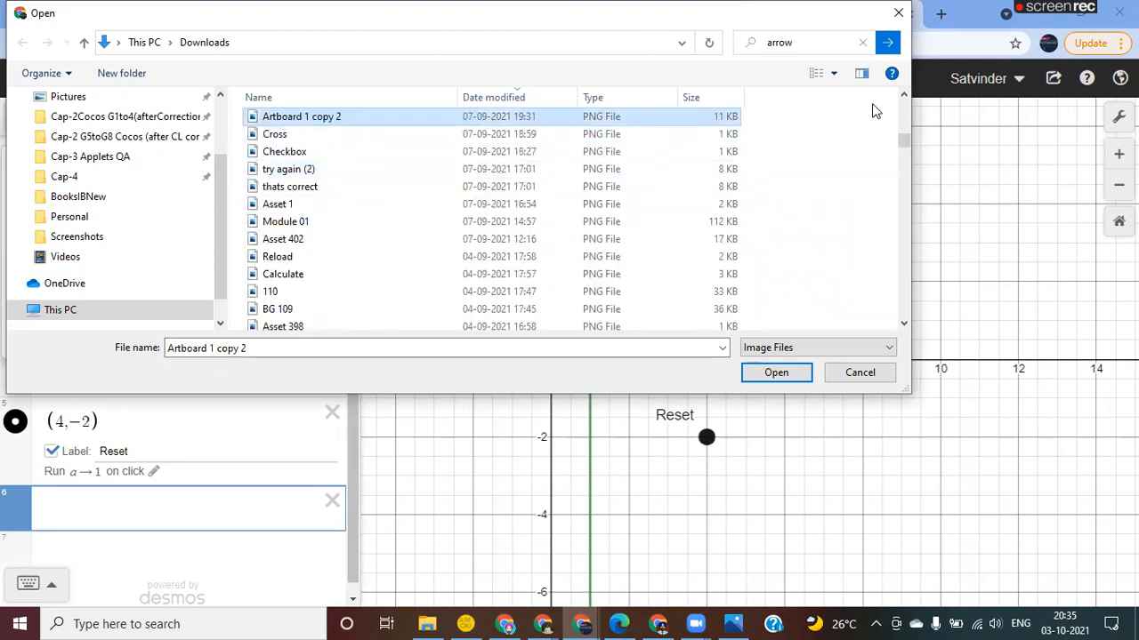
- Show the files as large icons with a preview and insert the image 1200px-Football_(soccer_ball).svg
{"action": "left_click", "coordinate": [863, 74]}
{"action": "left_click", "coordinate": [833, 75]}
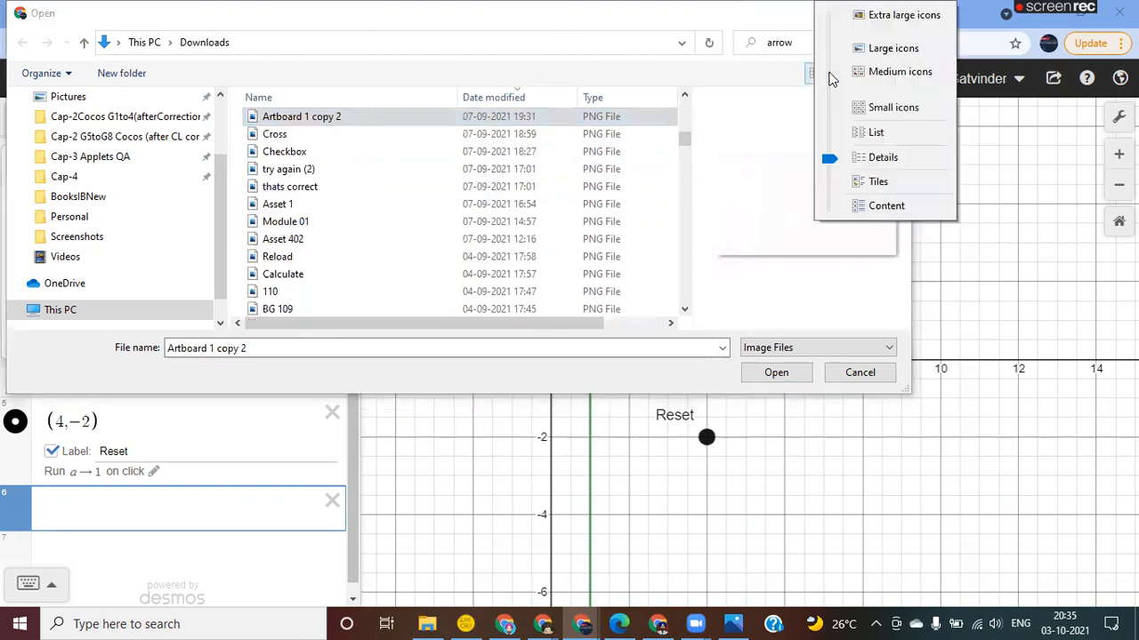
{"action": "left_click", "coordinate": [869, 52]}
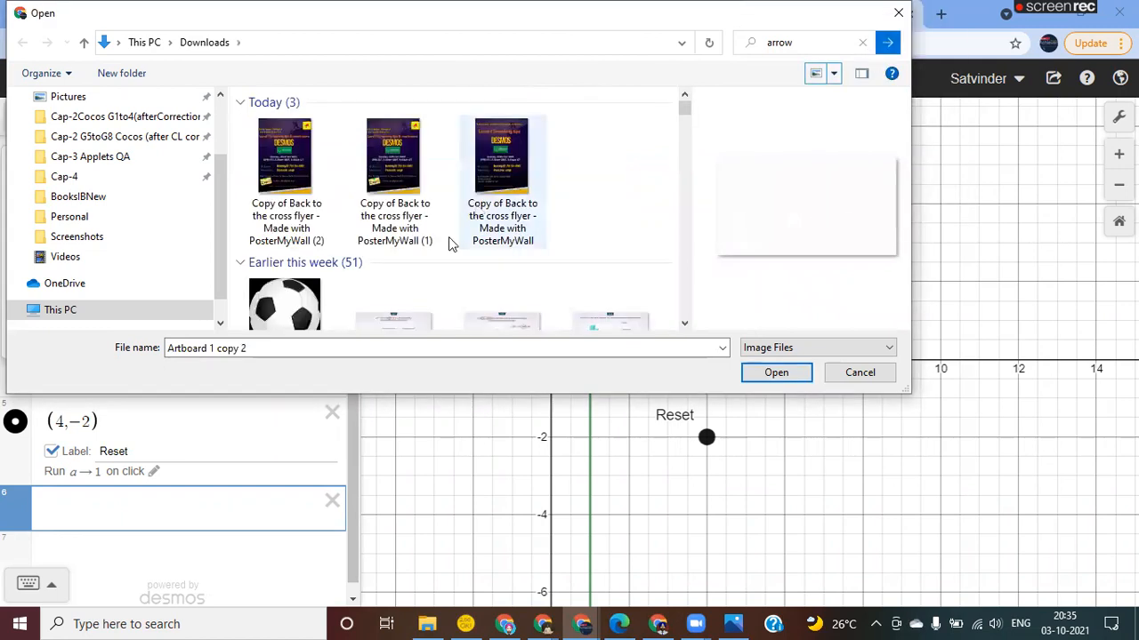
{"action": "left_click", "coordinate": [294, 302]}
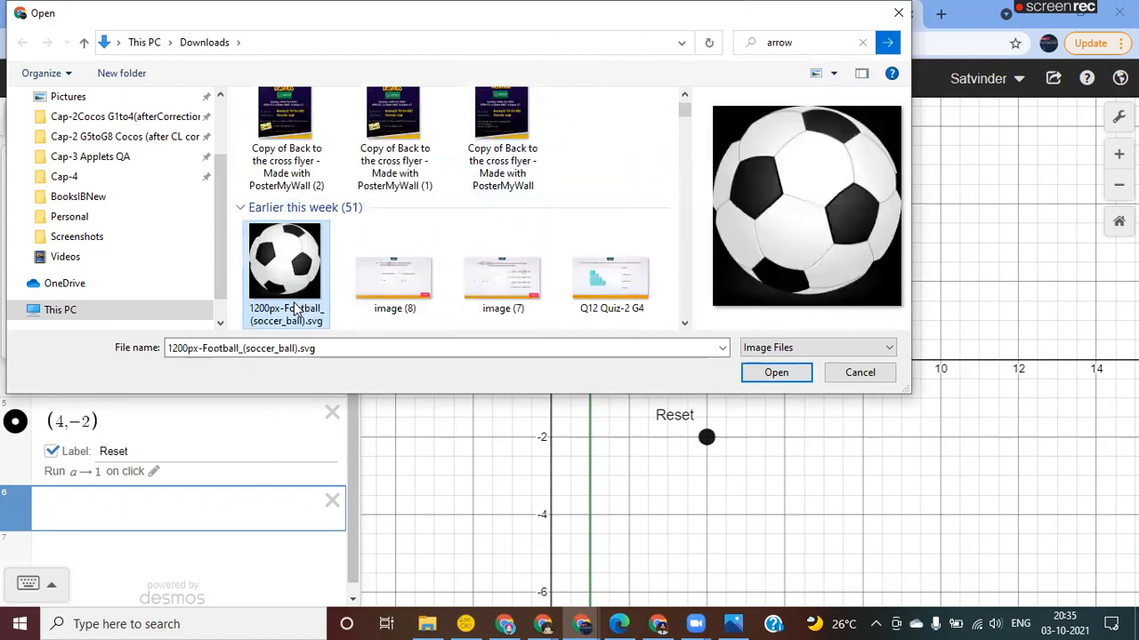
{"action": "left_click", "coordinate": [788, 373]}
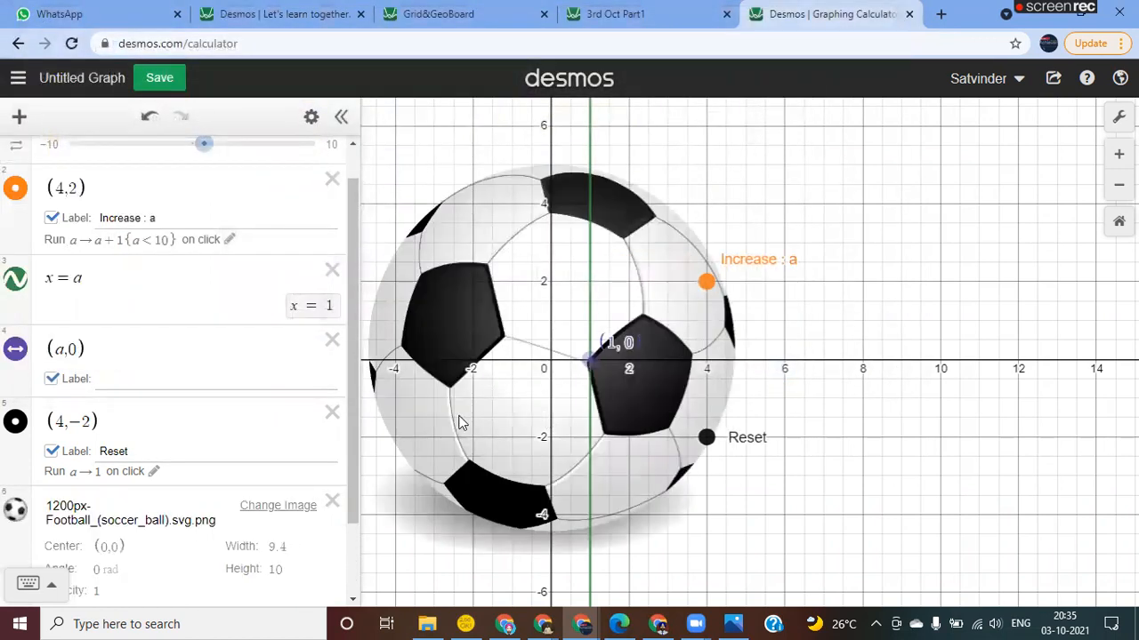
- Resize the football image to a width of 2 and a height of 2
{"action": "scroll", "coordinate": [170, 481], "scroll_direction": "down", "scroll_amount": 2}
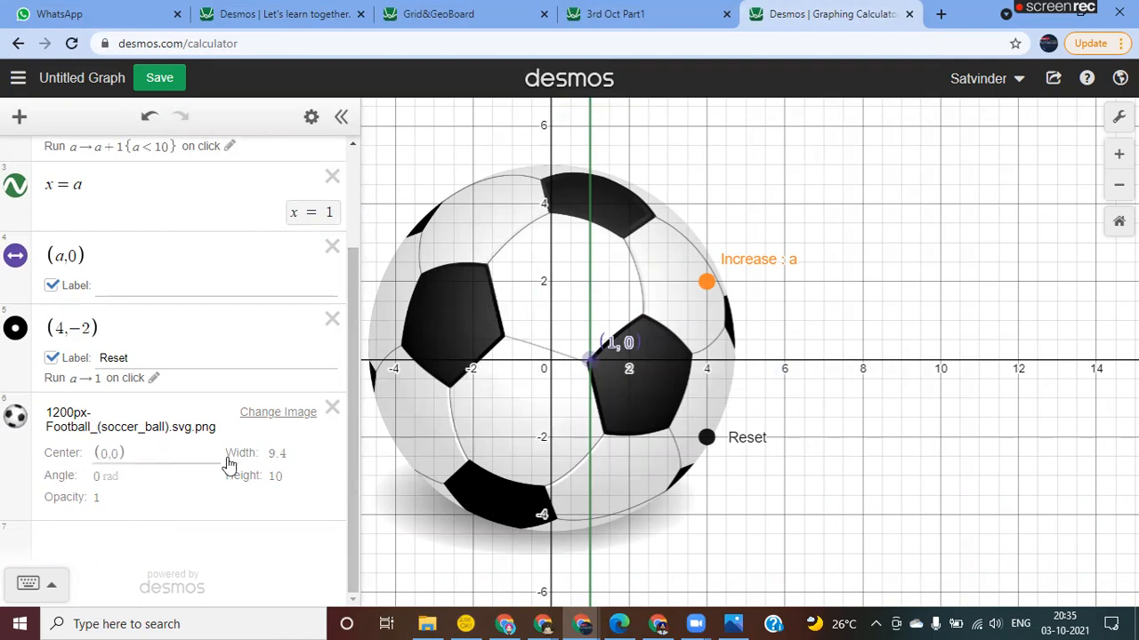
{"action": "left_click", "coordinate": [286, 456]}
{"action": "key", "text": "BackSpace"}
{"action": "key", "text": "BackSpace"}
{"action": "key", "text": "BackSpace"}
{"action": "type", "text": "1"}
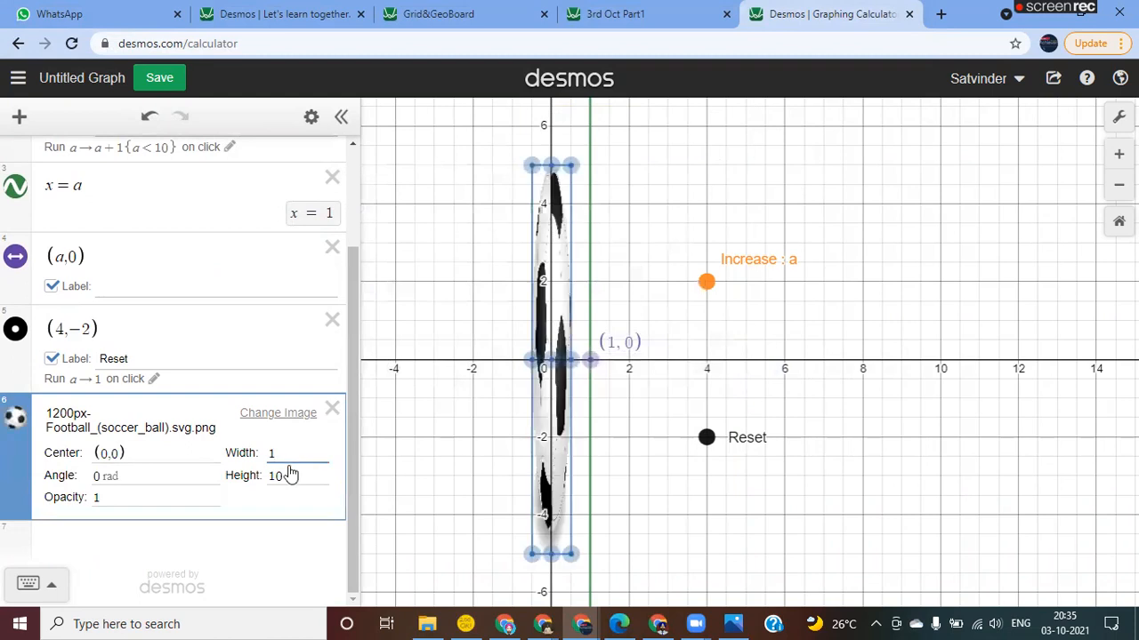
{"action": "key", "text": "BackSpace"}
{"action": "type", "text": "2"}
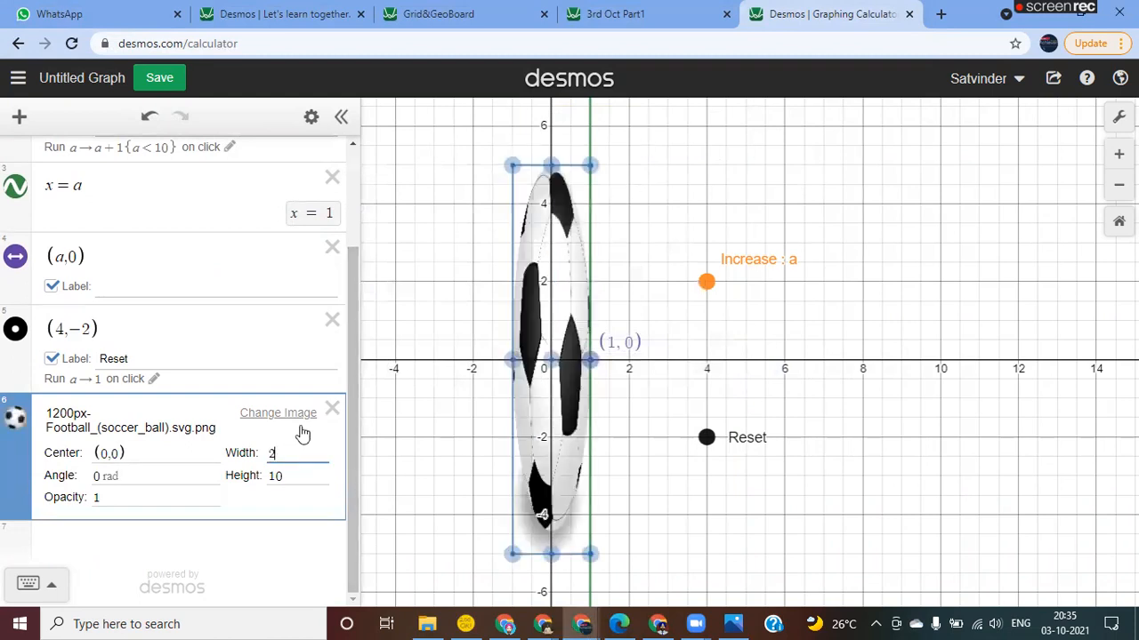
{"action": "left_click", "coordinate": [291, 475]}
{"action": "key", "text": "BackSpace"}
{"action": "key", "text": "BackSpace"}
{"action": "type", "text": "2"}
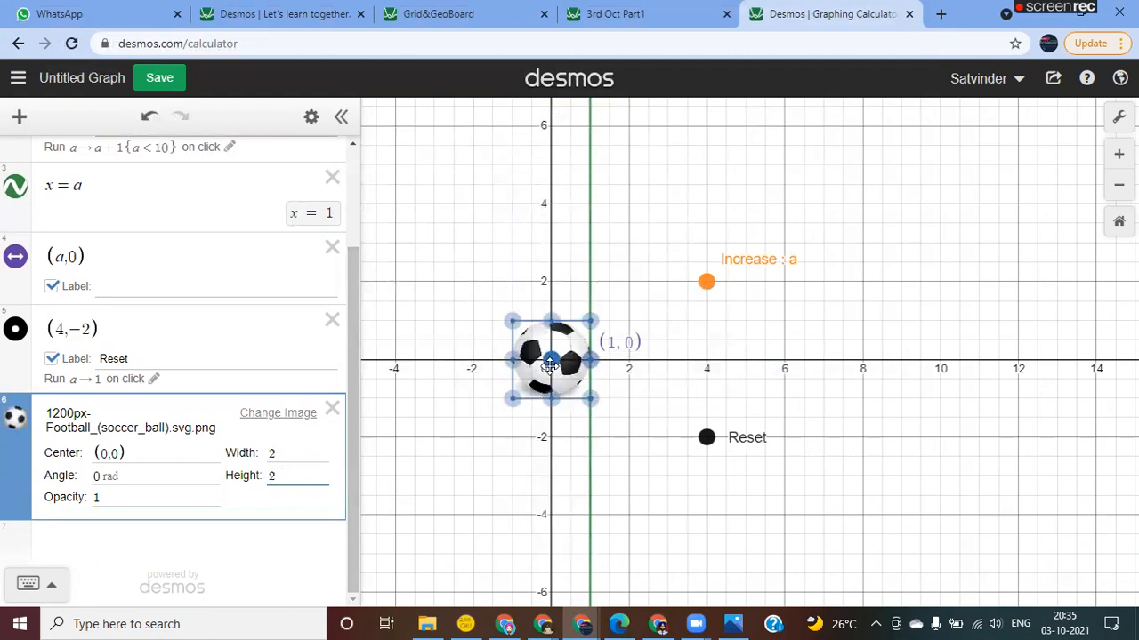
- Try an opacity of 0.4 on the football image and restore it to 1
{"action": "left_click", "coordinate": [116, 498]}
{"action": "key", "text": "BackSpace"}
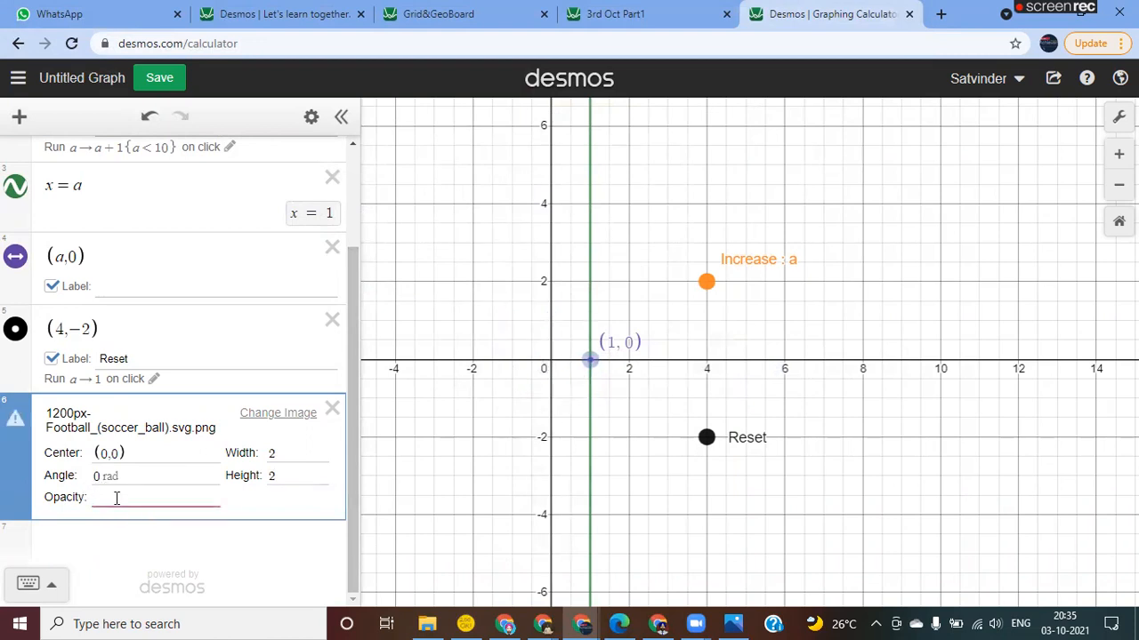
{"action": "type", "text": "0.4"}
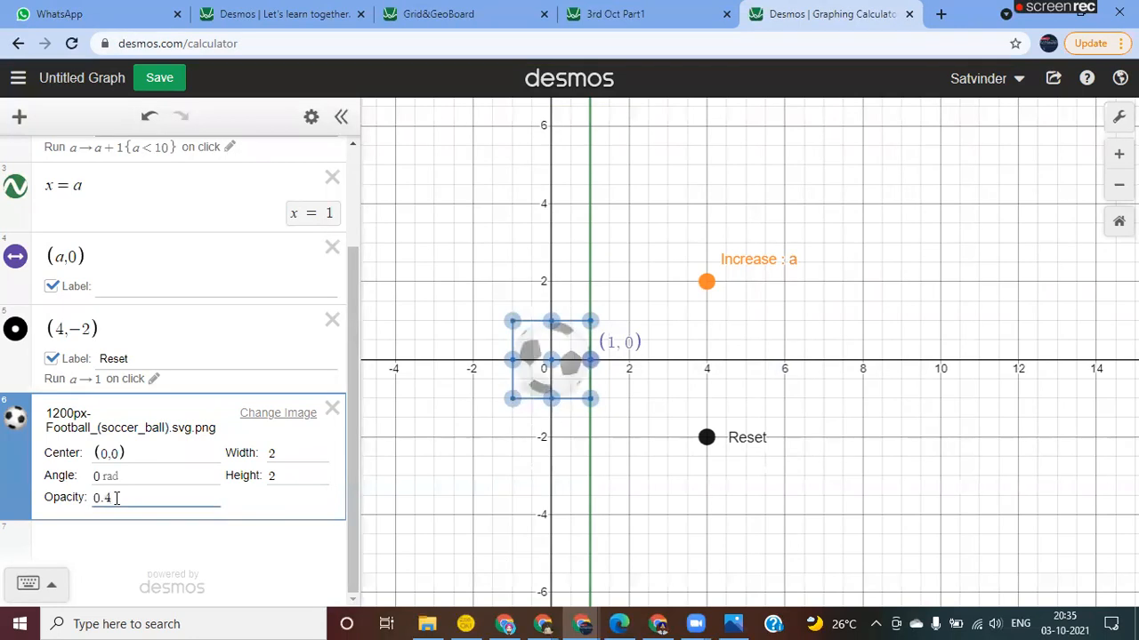
{"action": "key", "text": "BackSpace"}
{"action": "key", "text": "BackSpace"}
{"action": "key", "text": "BackSpace"}
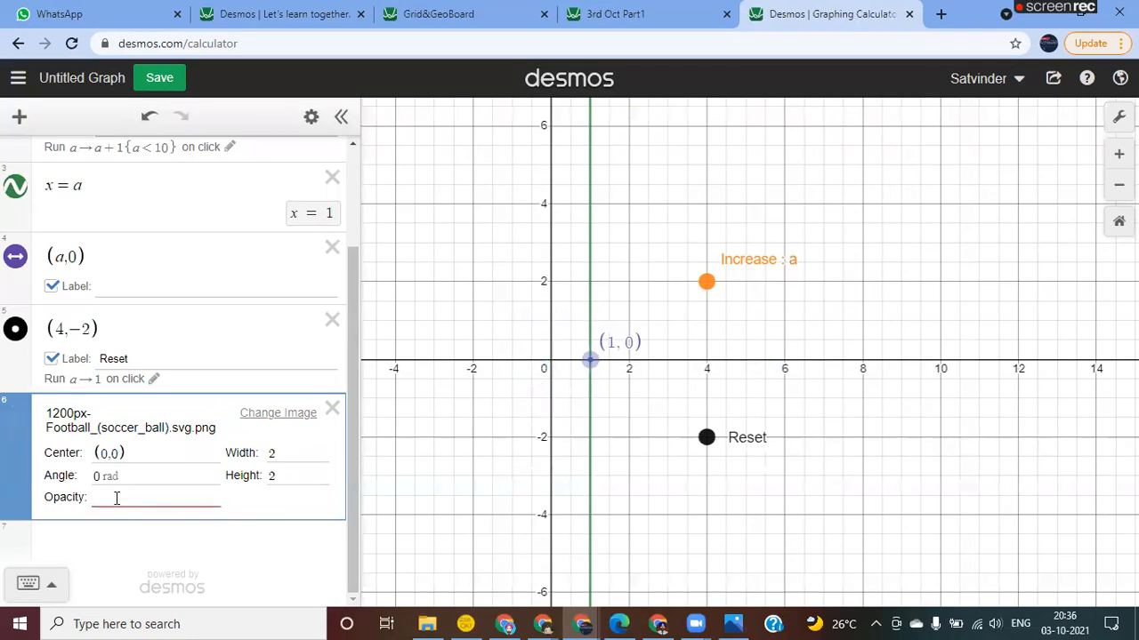
{"action": "type", "text": "1"}
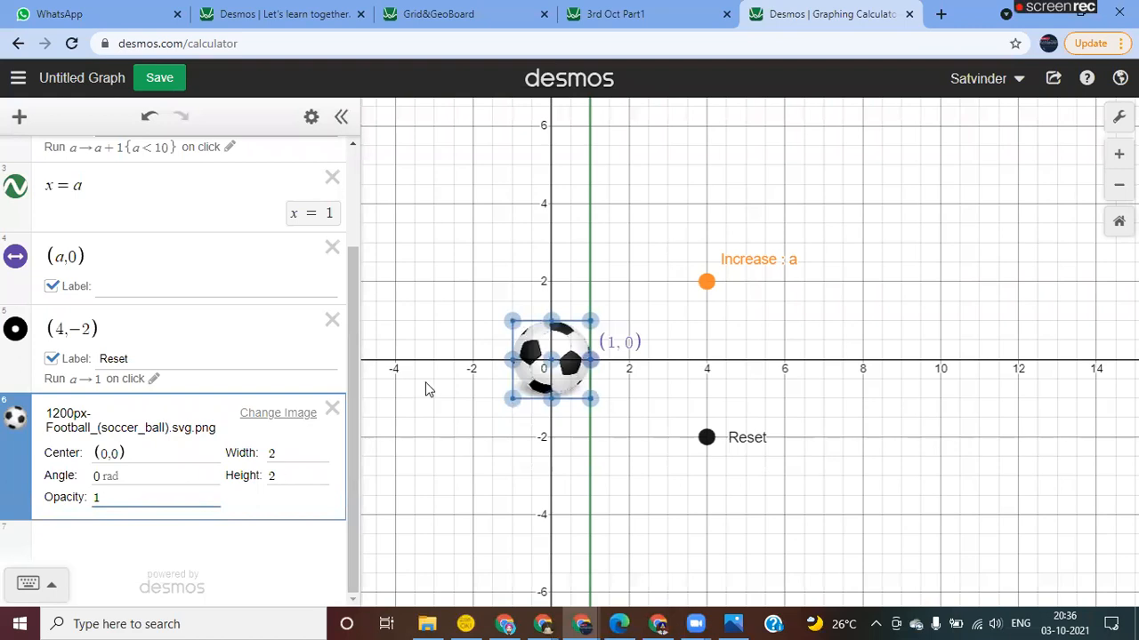
- Set the football image's center to (a,0) and leave its settings
{"action": "left_click", "coordinate": [105, 455]}
{"action": "key", "text": "BackSpace"}
{"action": "type", "text": "a"}
{"action": "key", "text": "BackSpace"}
{"action": "type", "text": "0"}
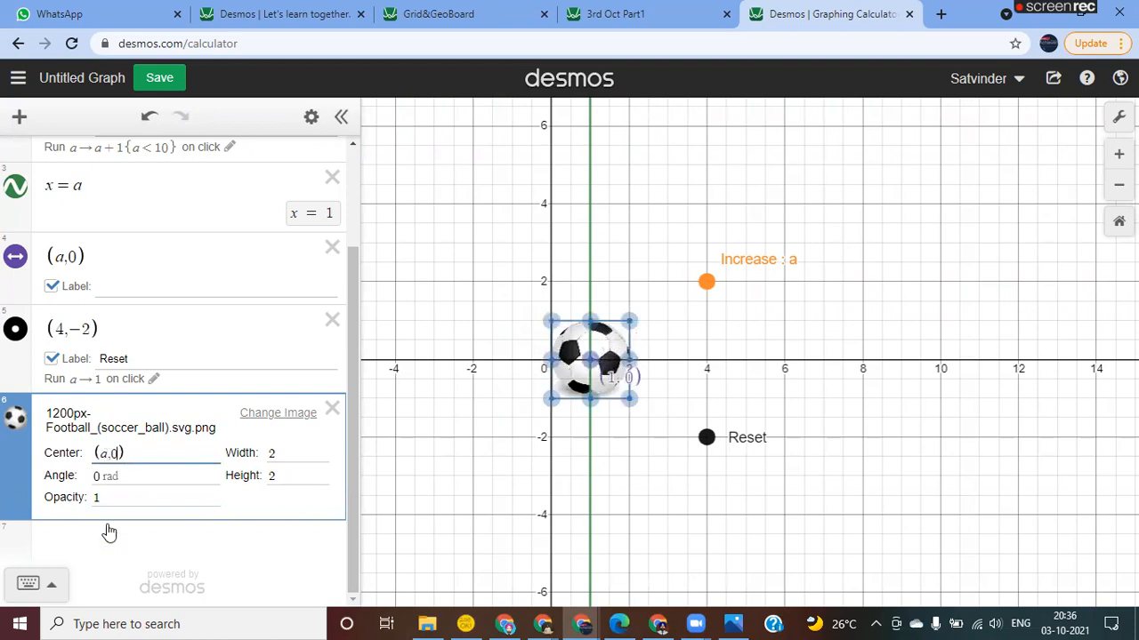
{"action": "left_click", "coordinate": [106, 553]}
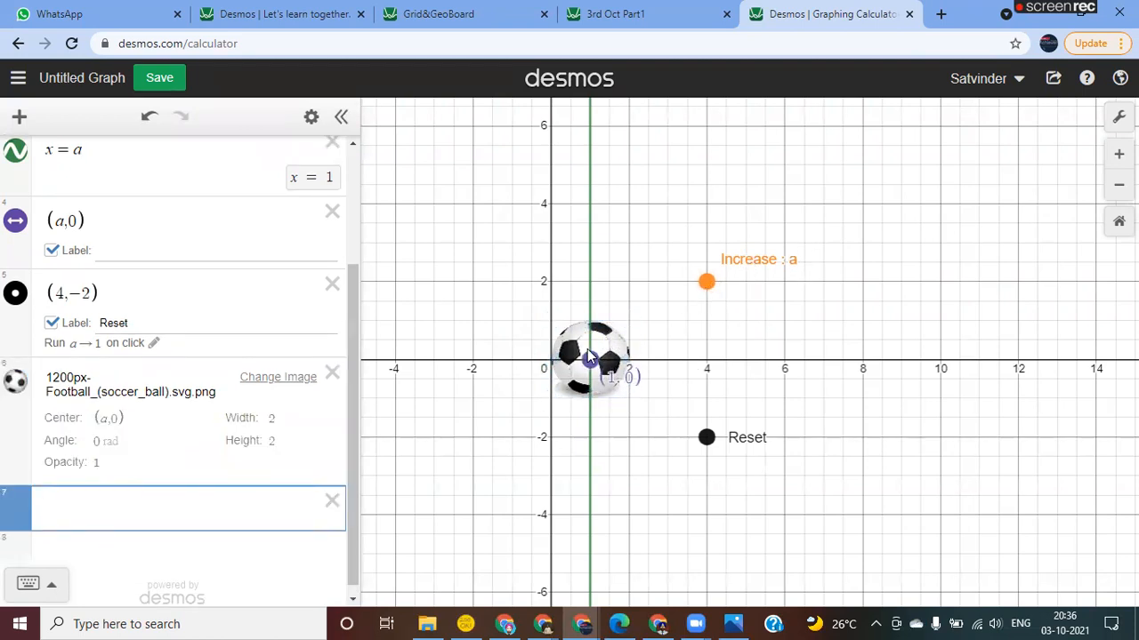
- Hide the line x = a and move the football by triggering the "Increase : a" point seven times
{"action": "left_click", "coordinate": [24, 161]}
{"action": "left_click", "coordinate": [705, 281]}
{"action": "left_click", "coordinate": [707, 285]}
{"action": "left_click", "coordinate": [708, 286]}
{"action": "left_click", "coordinate": [709, 286]}
{"action": "left_click", "coordinate": [708, 287]}
{"action": "left_click", "coordinate": [708, 287]}
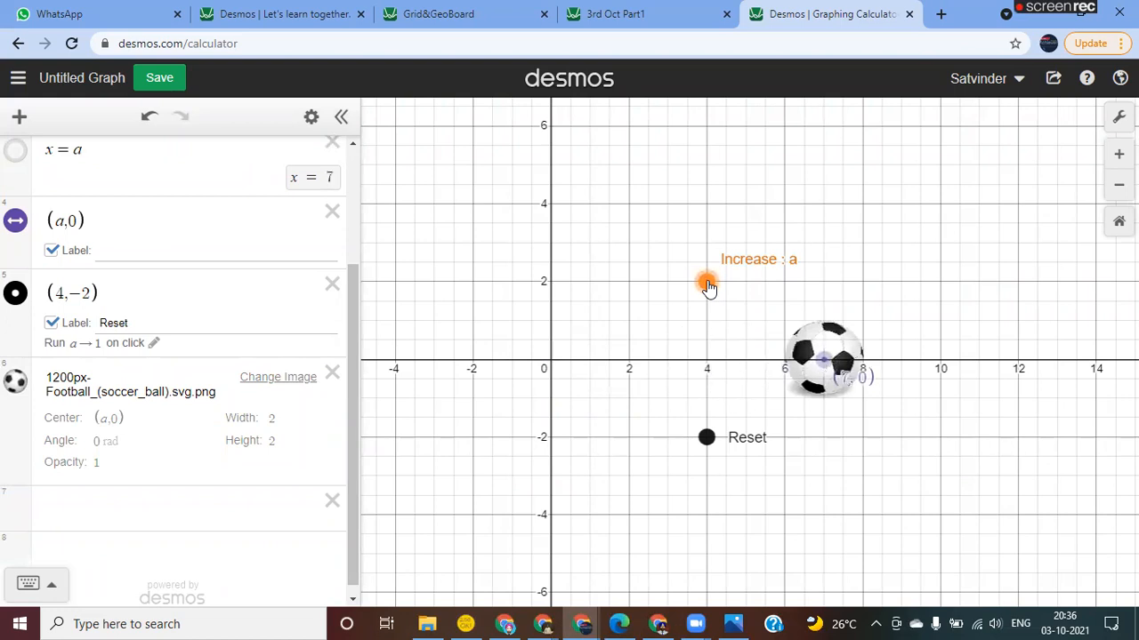
{"action": "left_click", "coordinate": [708, 286]}
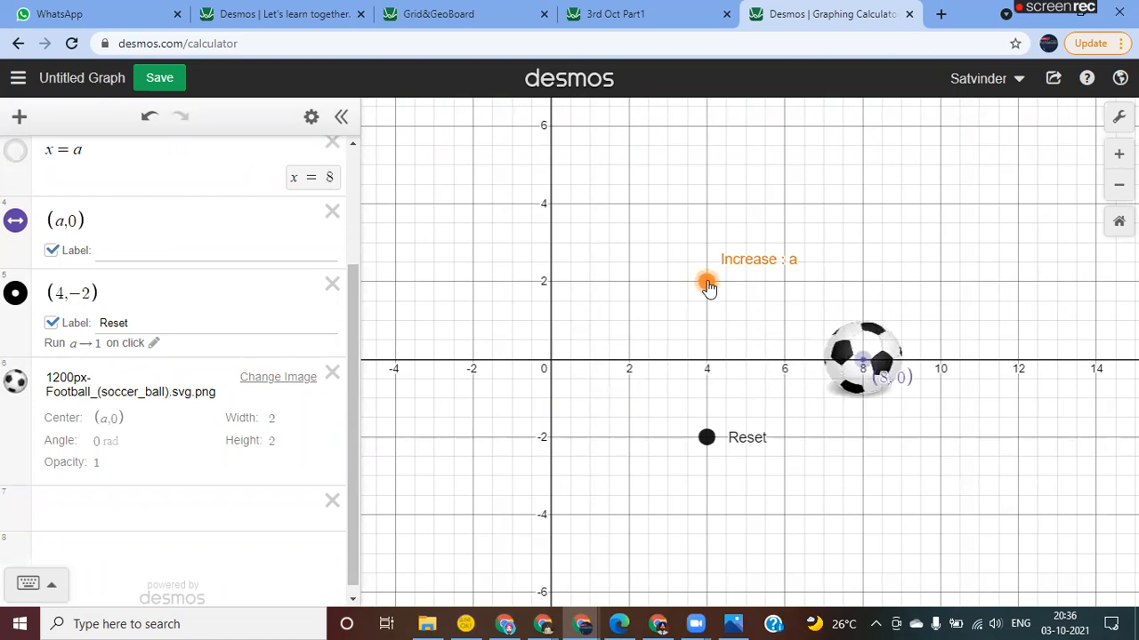
- Bring up the football image's display options in edit mode and make the image clickable
{"action": "left_click", "coordinate": [311, 117]}
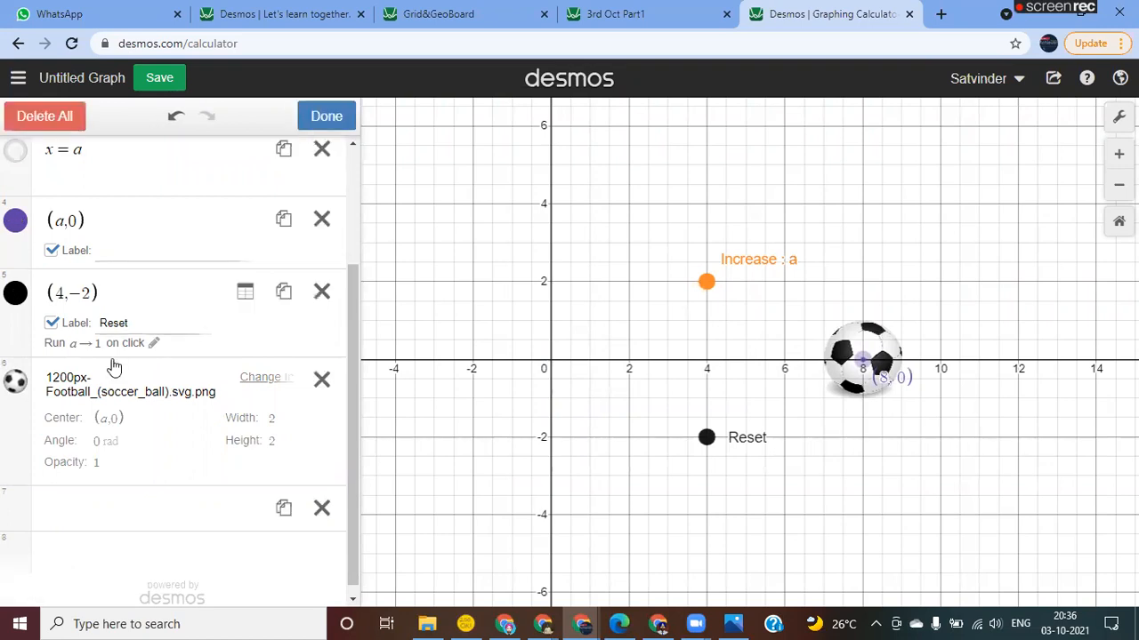
{"action": "left_click", "coordinate": [323, 116]}
{"action": "left_click", "coordinate": [311, 121]}
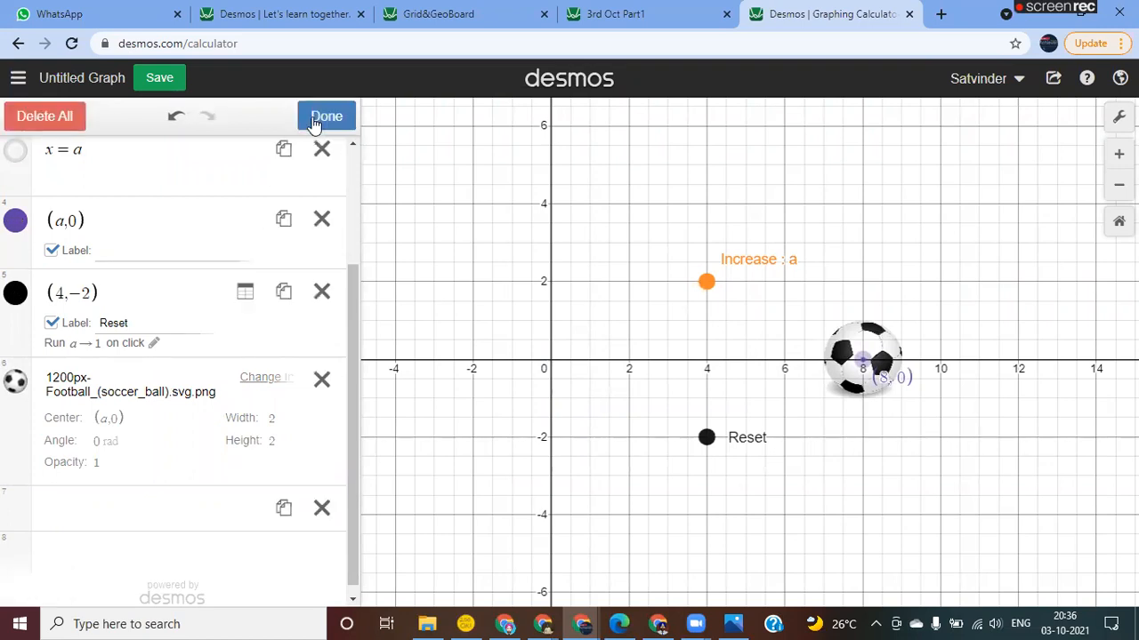
{"action": "left_click", "coordinate": [15, 389]}
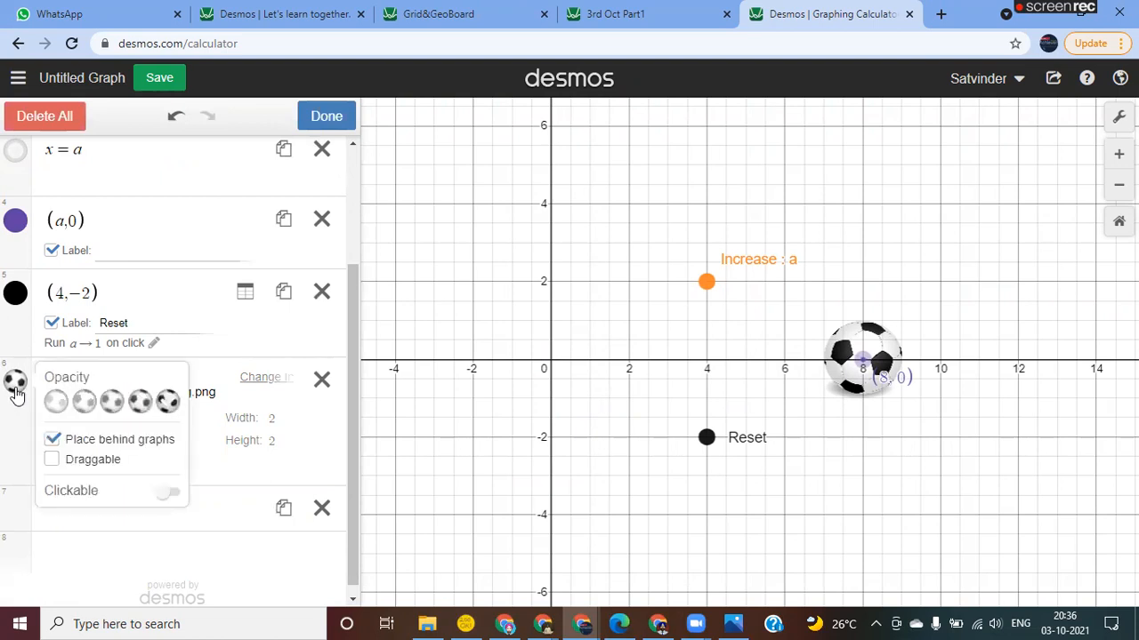
{"action": "left_click", "coordinate": [171, 494]}
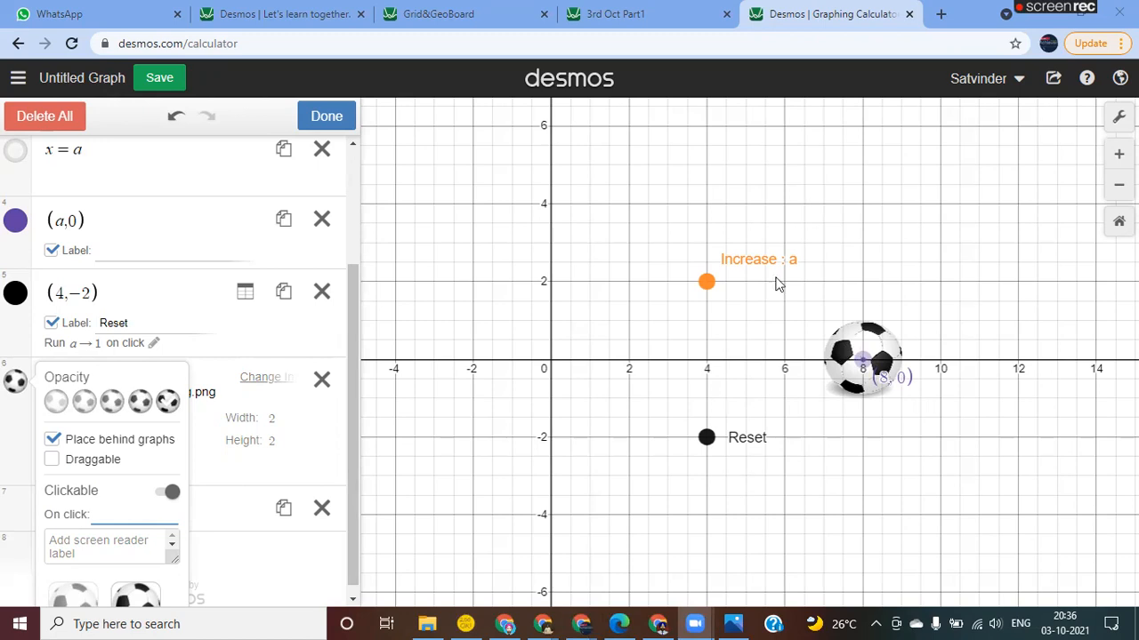
- Switch to the other browser window, show the YouTube channel's uploaded videos, select the page address, and return to the Desmos graph
{"action": "left_click", "coordinate": [657, 623]}
{"action": "left_click", "coordinate": [799, 17]}
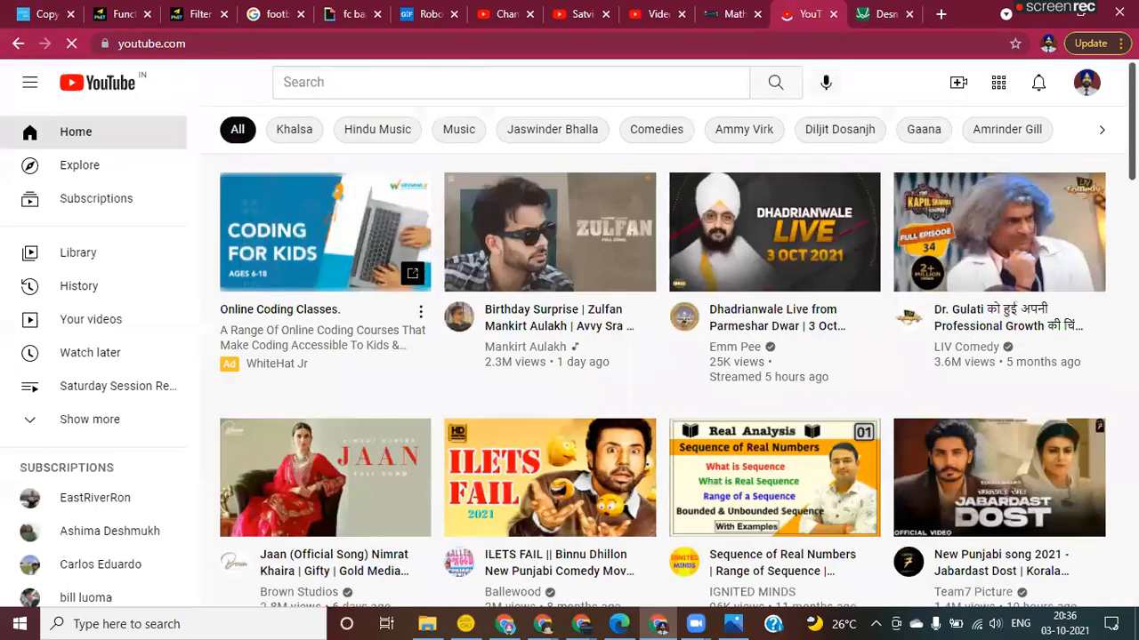
{"action": "left_click", "coordinate": [1048, 43]}
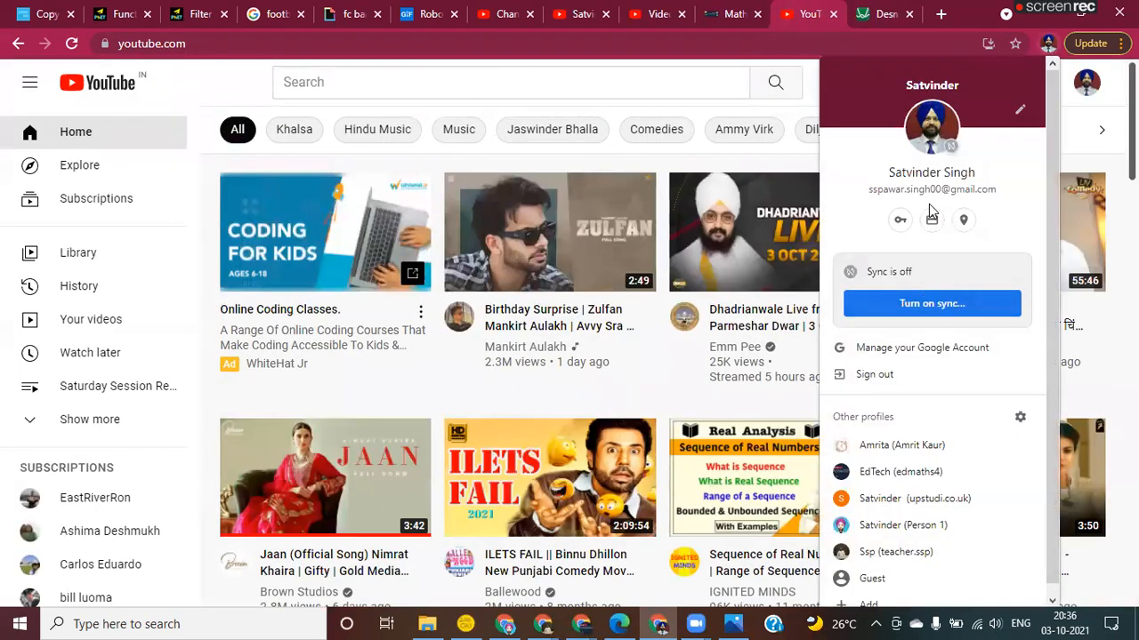
{"action": "left_click", "coordinate": [638, 19]}
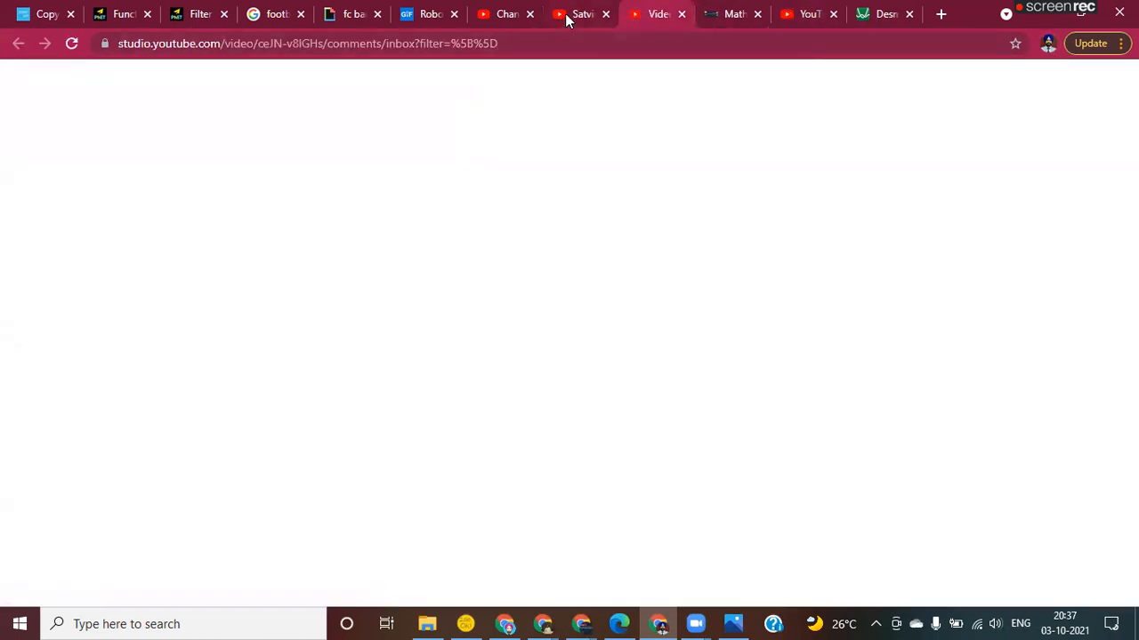
{"action": "left_click", "coordinate": [567, 19]}
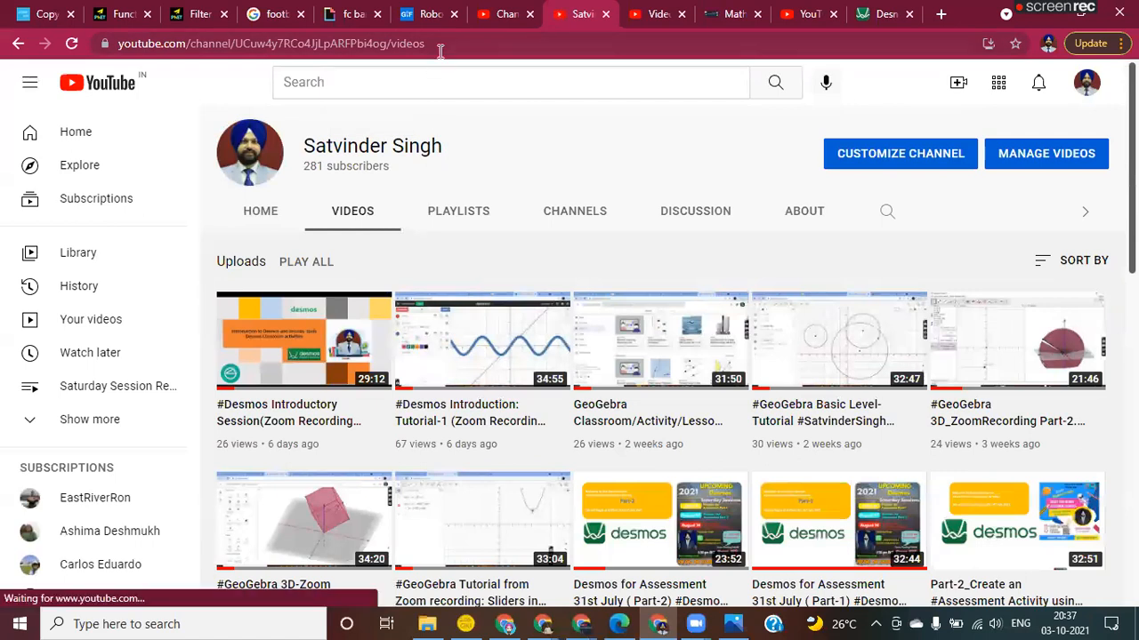
{"action": "left_click", "coordinate": [441, 45]}
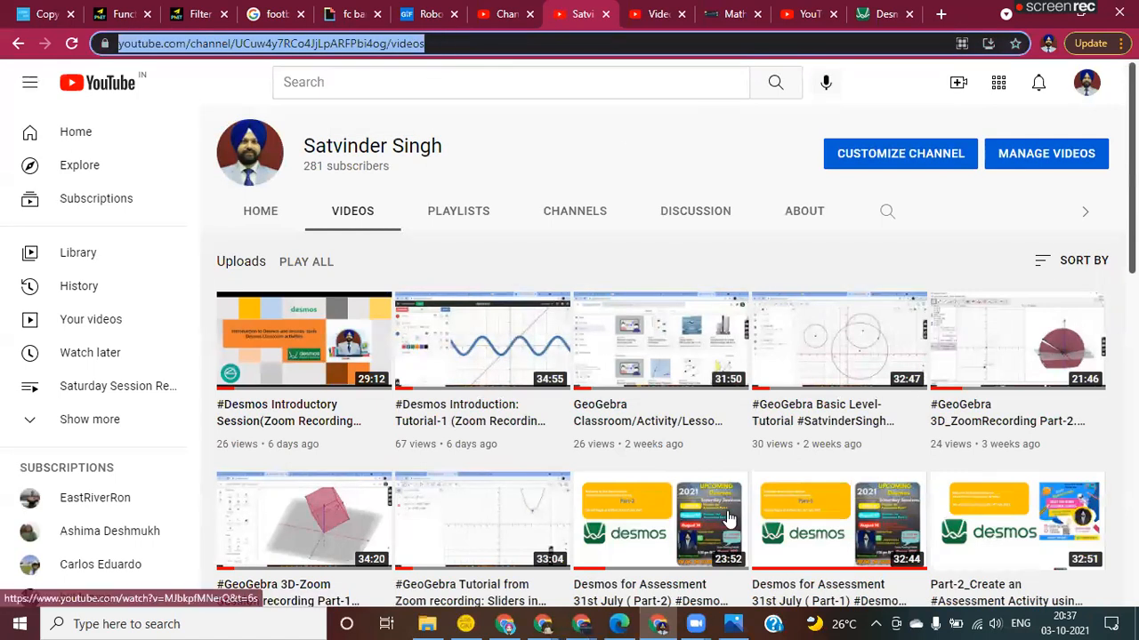
{"action": "left_click", "coordinate": [560, 420]}
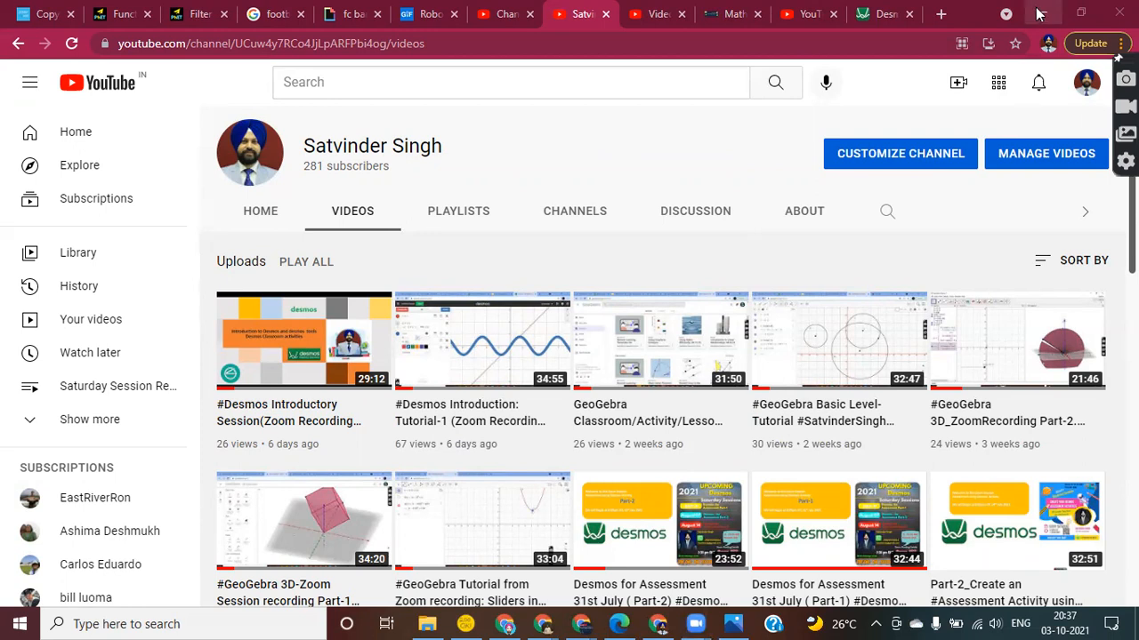
{"action": "left_click", "coordinate": [1041, 13]}
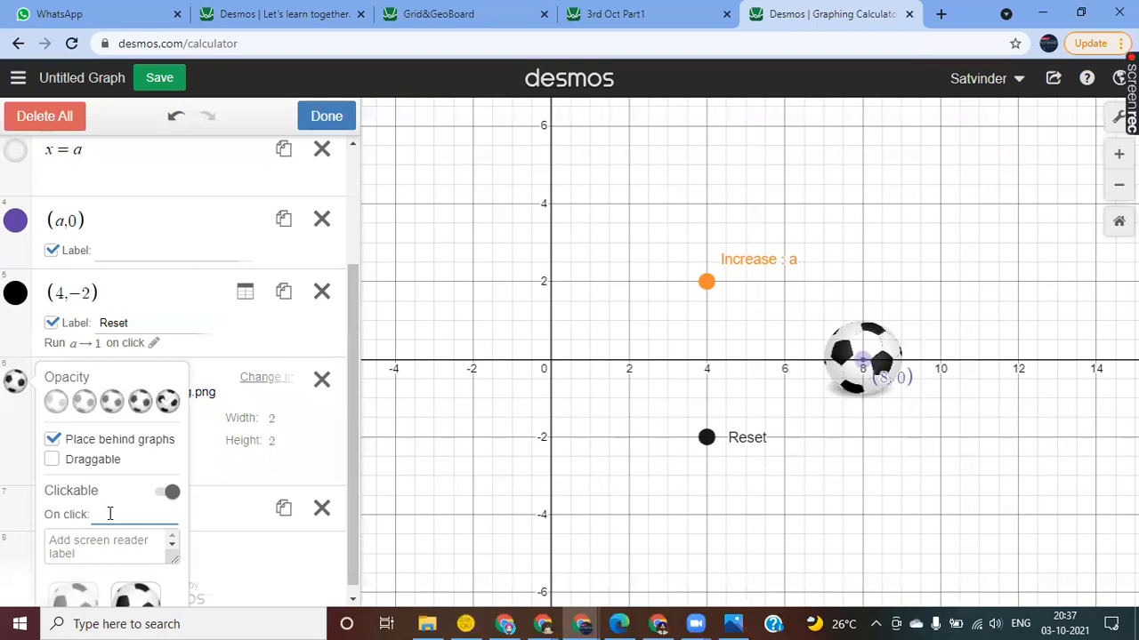
- Leave edit mode, set the football image's angle to t, and add a slider for t
{"action": "left_click", "coordinate": [327, 117]}
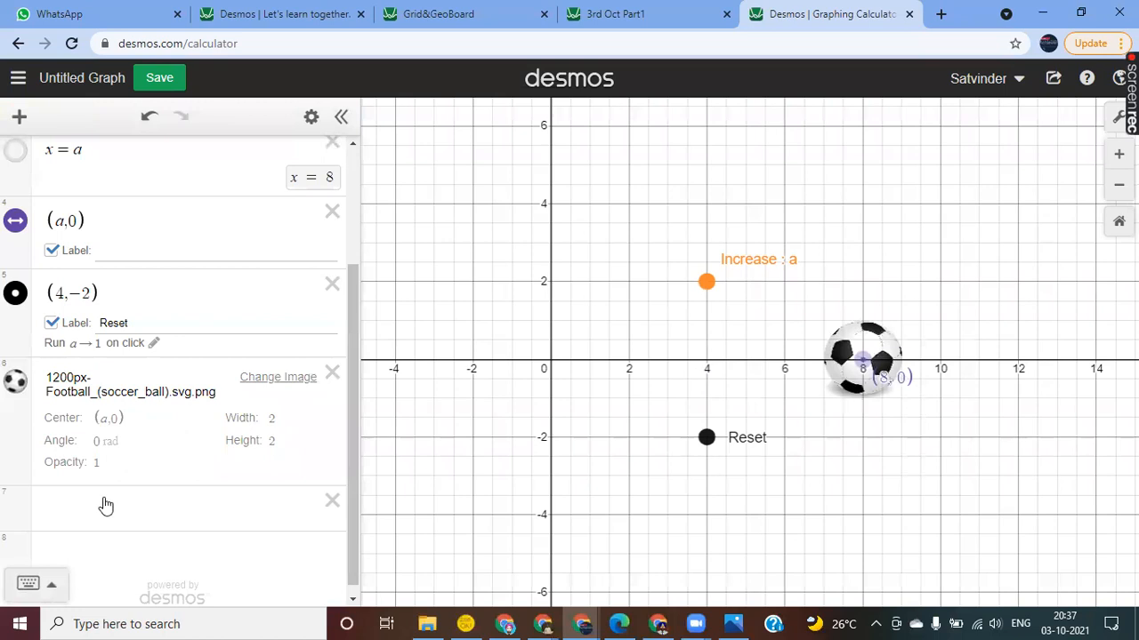
{"action": "left_click", "coordinate": [75, 507]}
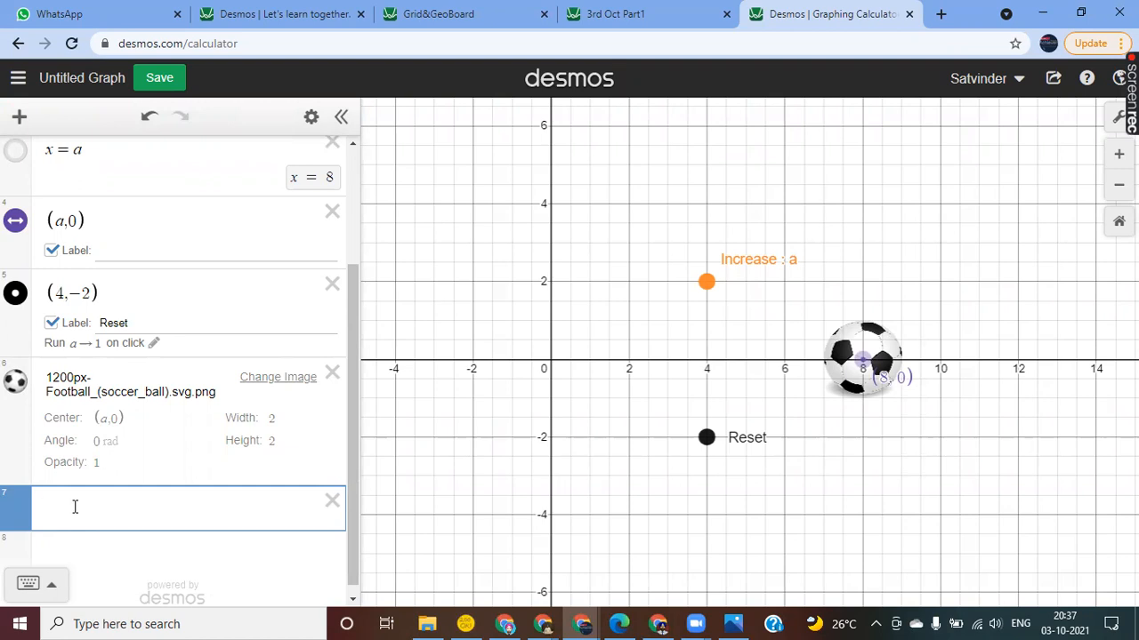
{"action": "left_click", "coordinate": [103, 442]}
{"action": "key", "text": "BackSpace"}
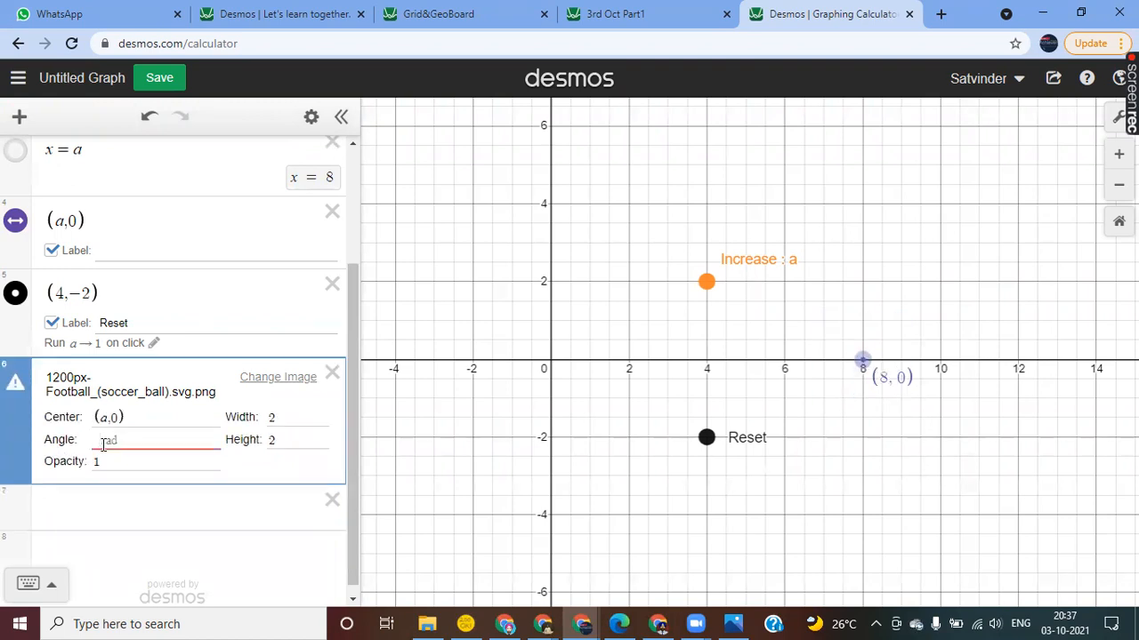
{"action": "type", "text": "t"}
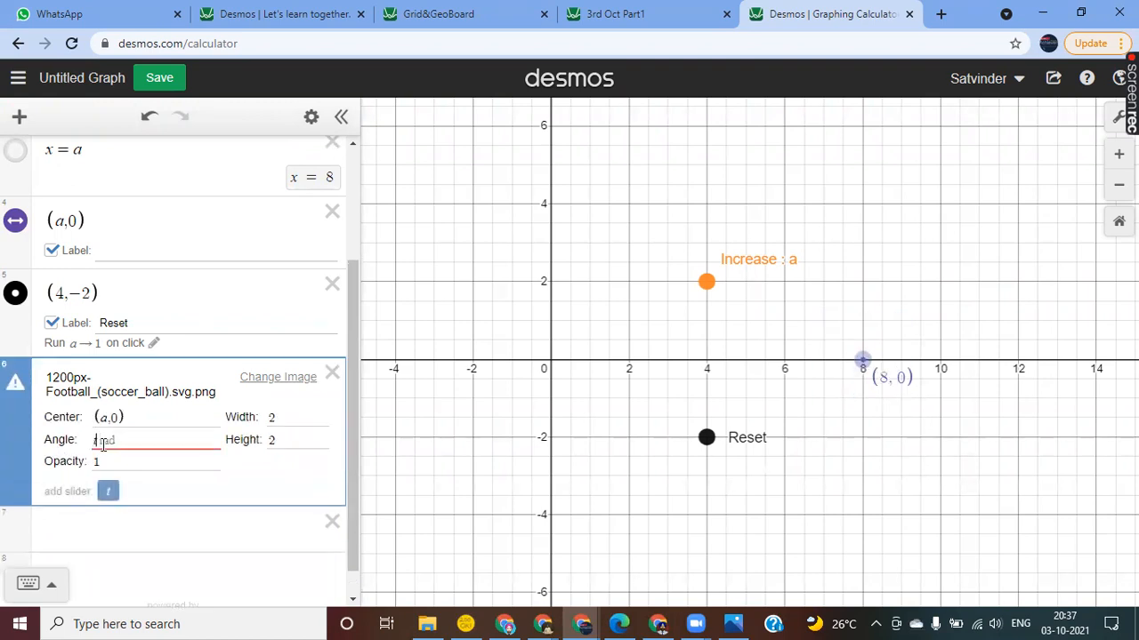
{"action": "left_click", "coordinate": [109, 492]}
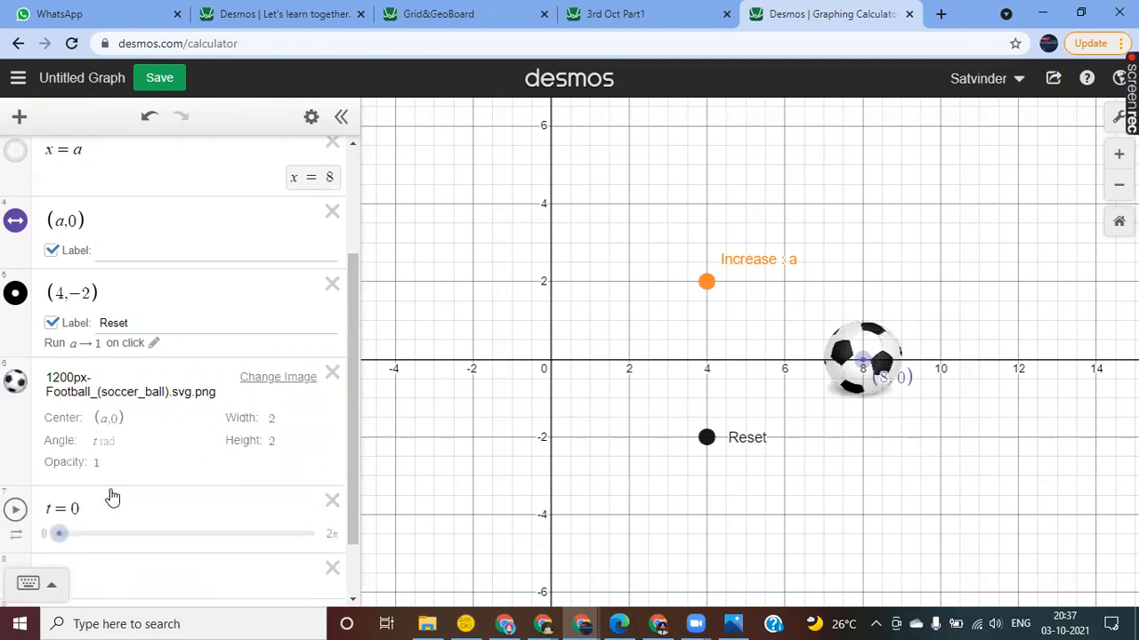
- Set the football image's click action to t → 2π in edit mode and finish editing
{"action": "left_click", "coordinate": [311, 118]}
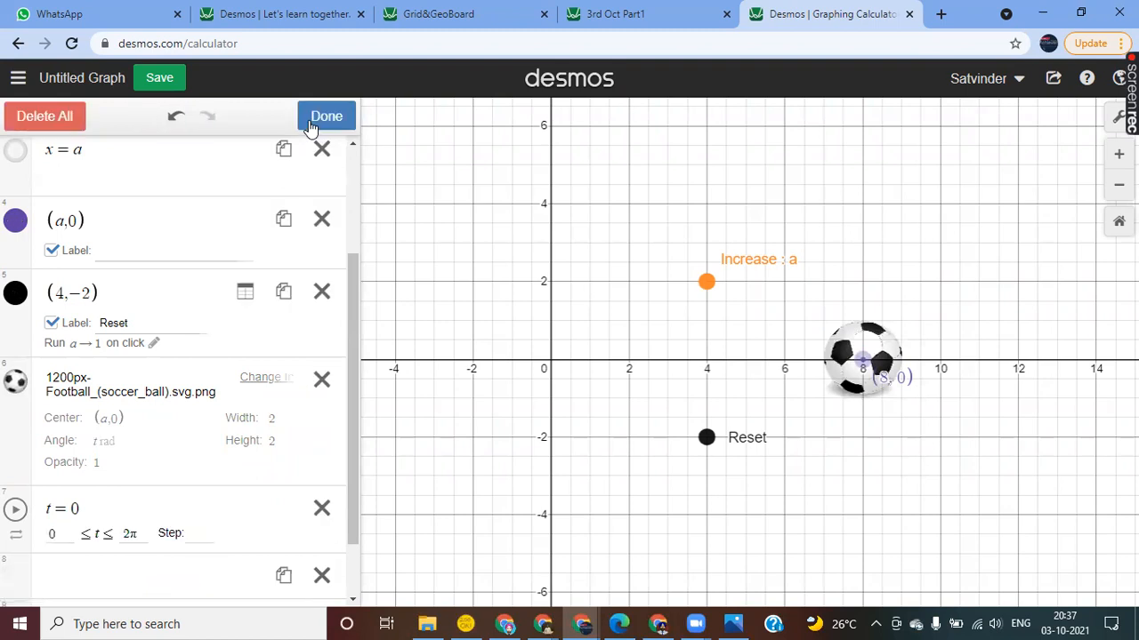
{"action": "left_click", "coordinate": [15, 383]}
{"action": "left_click", "coordinate": [116, 513]}
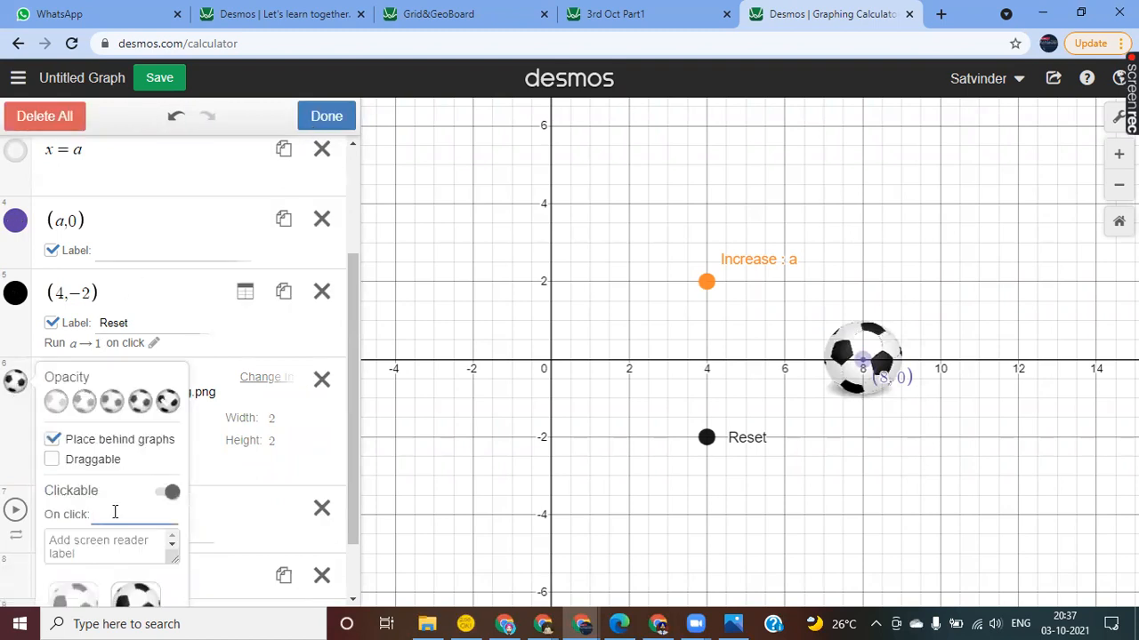
{"action": "type", "text": "a"}
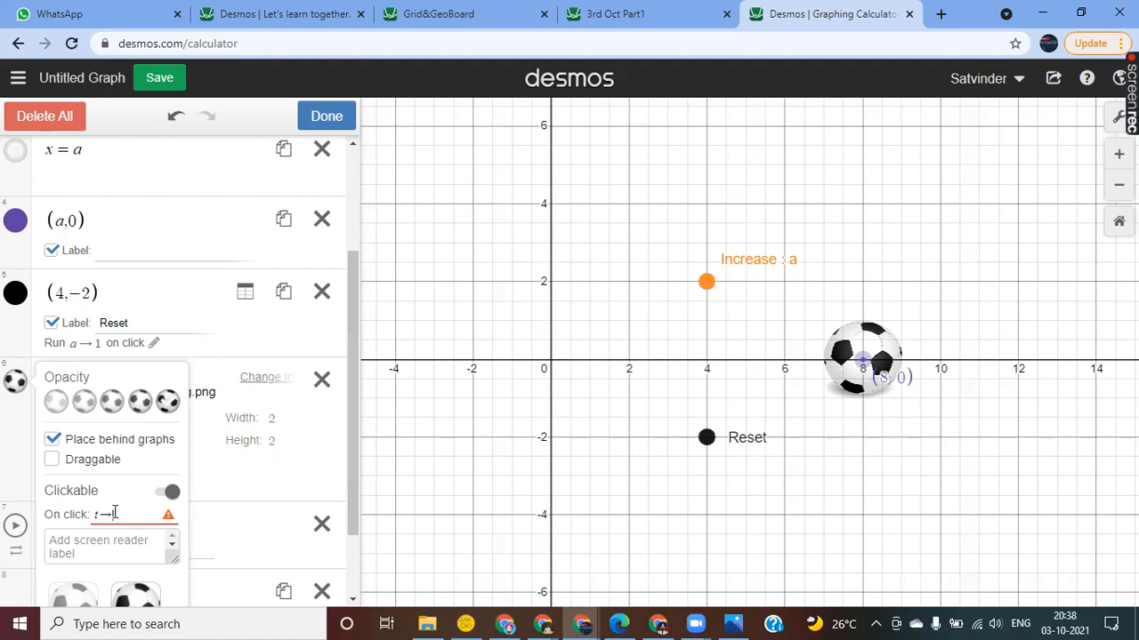
{"action": "type", "text": "pi"}
{"action": "left_click", "coordinate": [327, 116]}
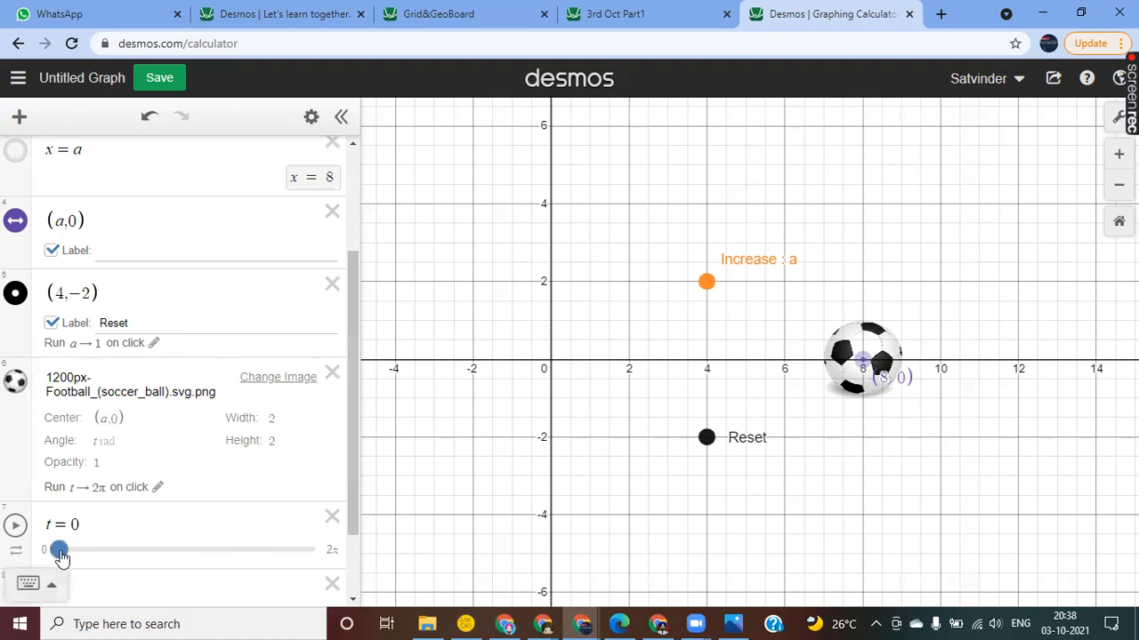
- Trigger the Reset point, trigger the "Increase : a" point six times, and run the football's click action once
{"action": "left_click_drag", "start_coordinate": [61, 556], "coordinate": [43, 579]}
{"action": "left_click", "coordinate": [707, 440]}
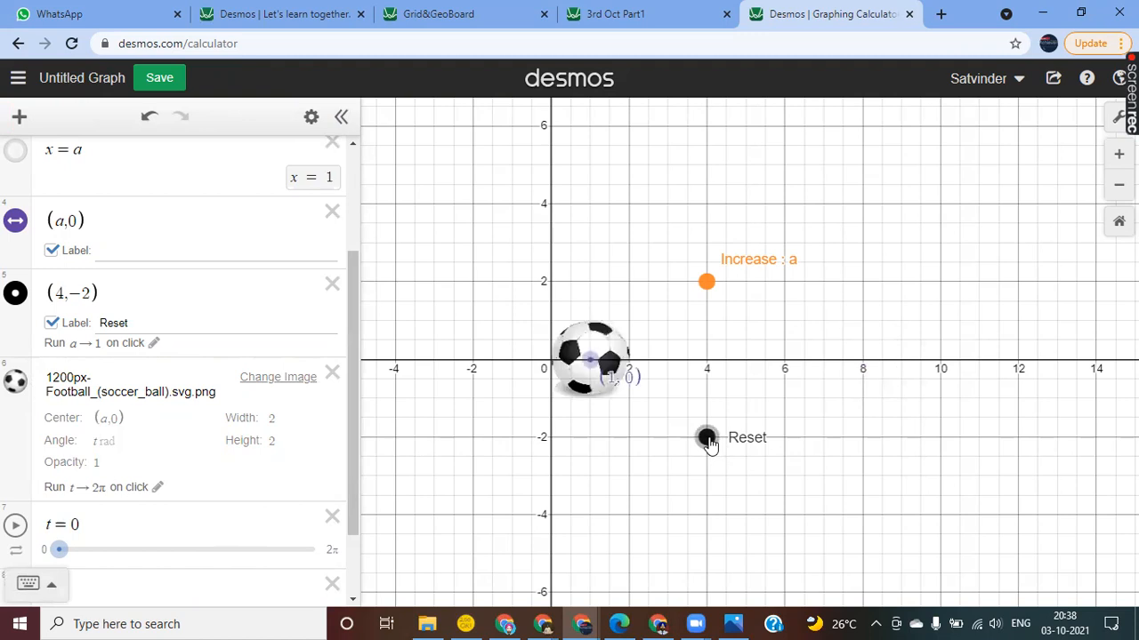
{"action": "left_click", "coordinate": [707, 283]}
{"action": "left_click", "coordinate": [707, 282]}
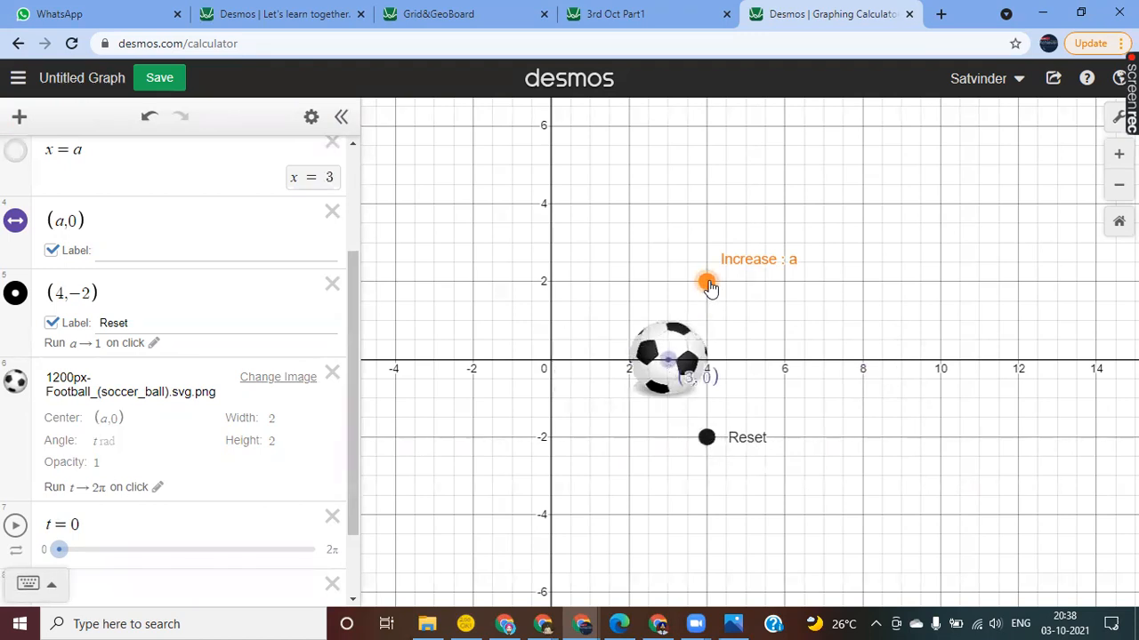
{"action": "left_click", "coordinate": [707, 283]}
{"action": "left_click", "coordinate": [707, 283]}
{"action": "left_click", "coordinate": [707, 283]}
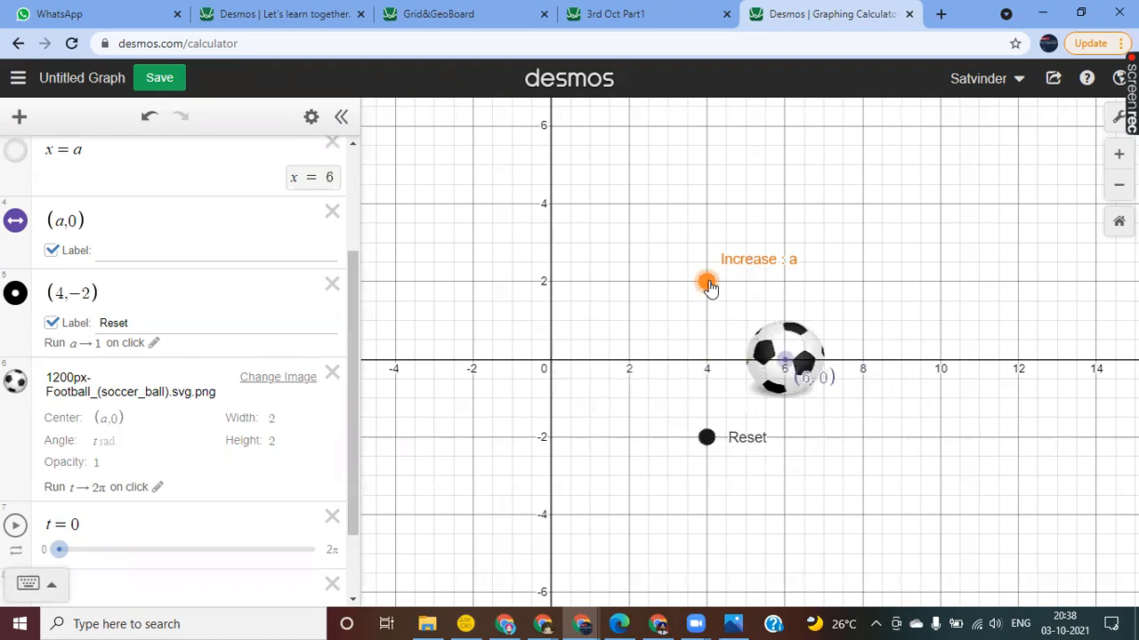
{"action": "left_click", "coordinate": [707, 283]}
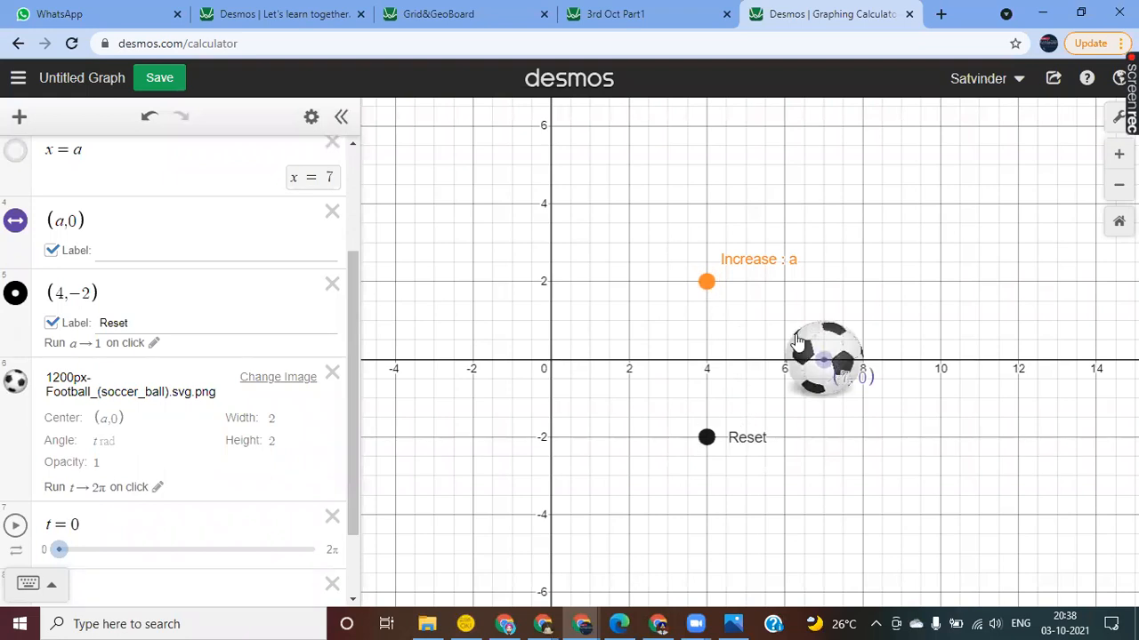
{"action": "left_click", "coordinate": [842, 354]}
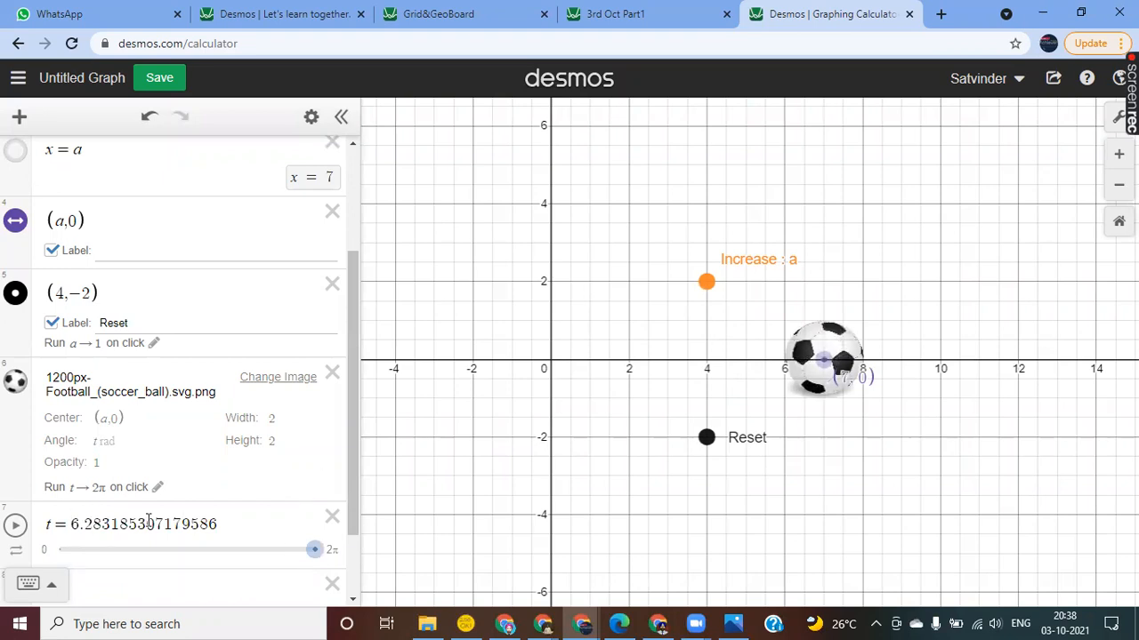
- Change the football image's click action to t → kπ
{"action": "scroll", "coordinate": [149, 523], "scroll_direction": "down", "scroll_amount": 1}
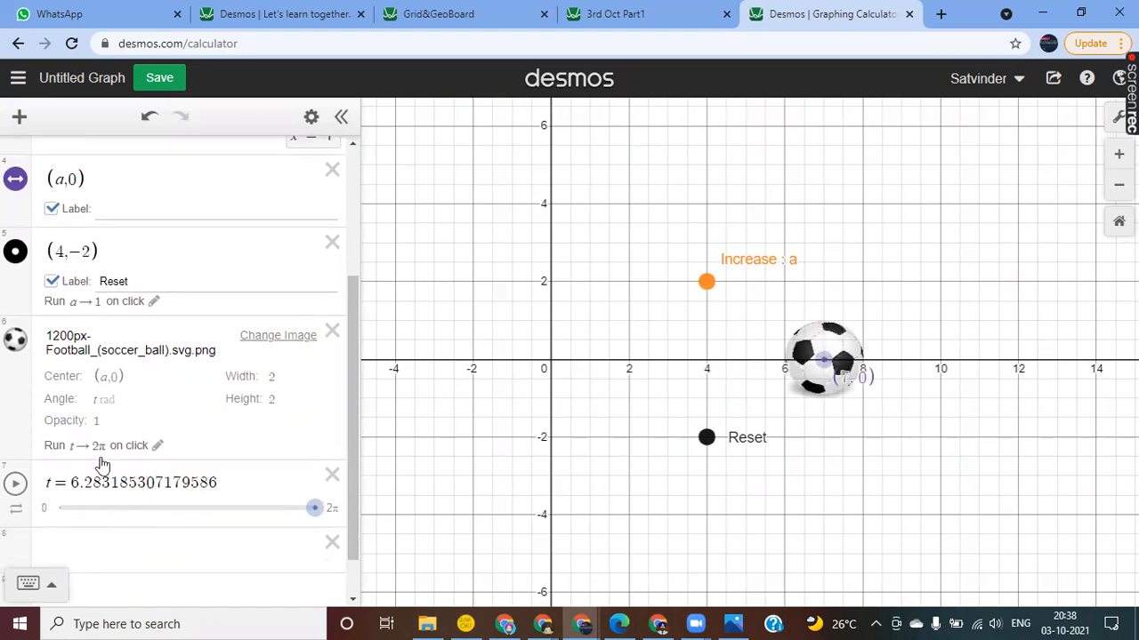
{"action": "left_click", "coordinate": [157, 447]}
{"action": "left_click", "coordinate": [117, 472]}
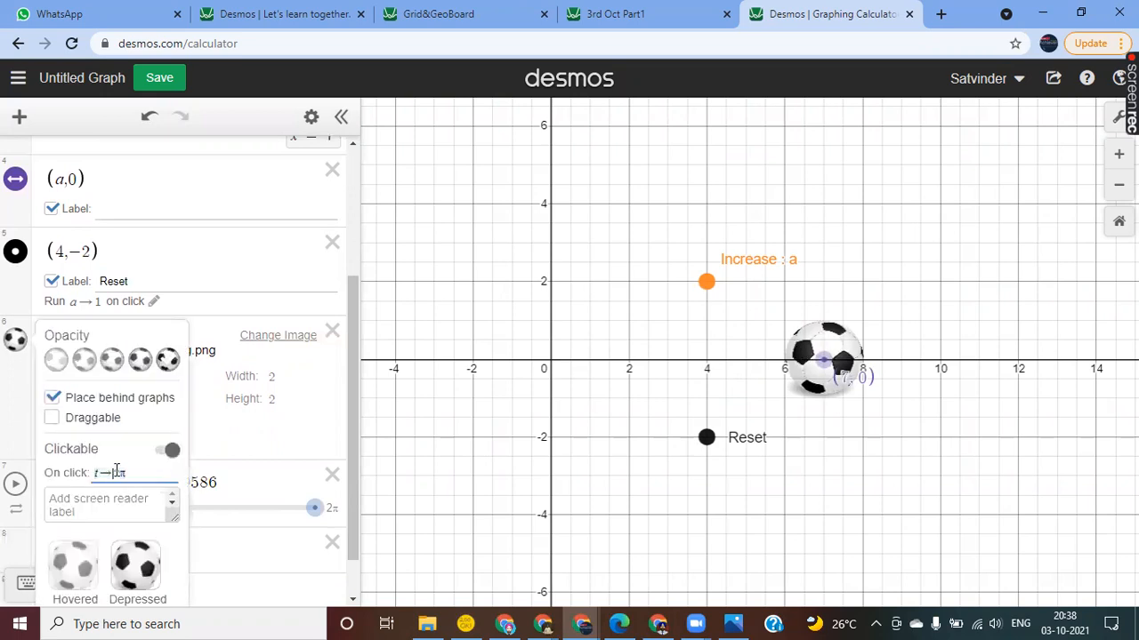
{"action": "type", "text": "pi"}
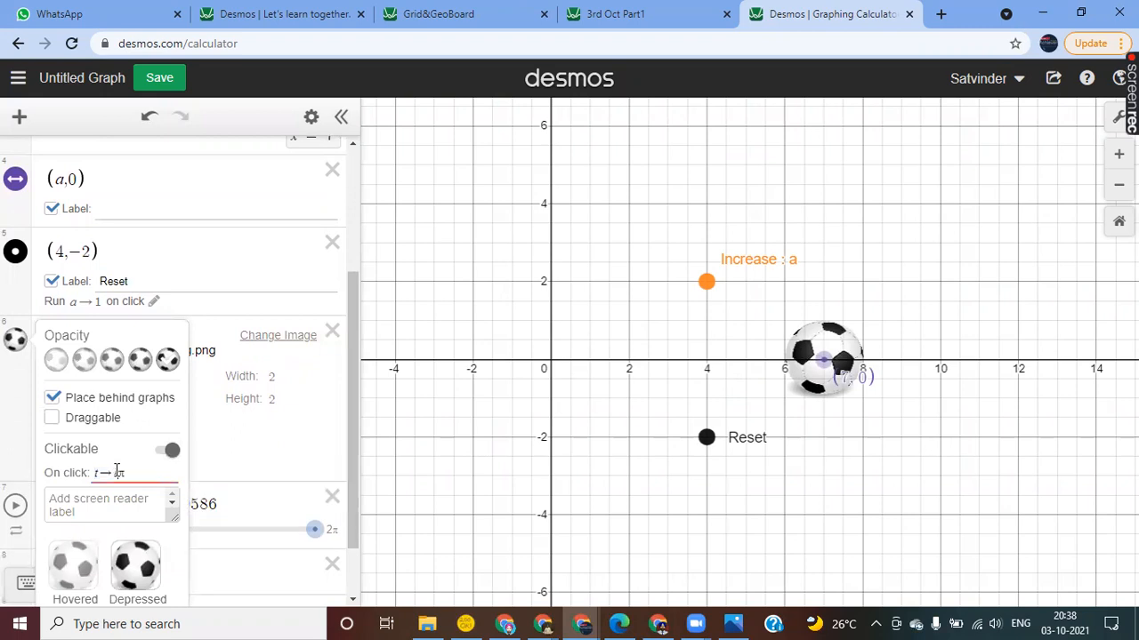
{"action": "left_click", "coordinate": [459, 436]}
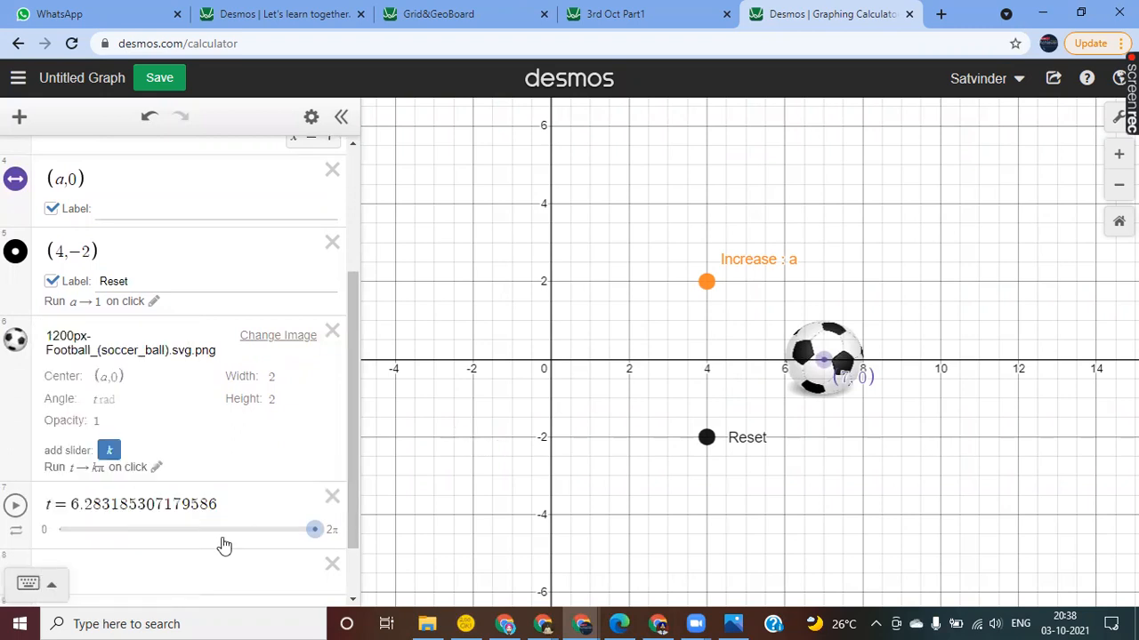
- Add the slider k = 1 in the empty expression below t and start its animation
{"action": "left_click", "coordinate": [106, 562]}
{"action": "type", "text": "k = 1"}
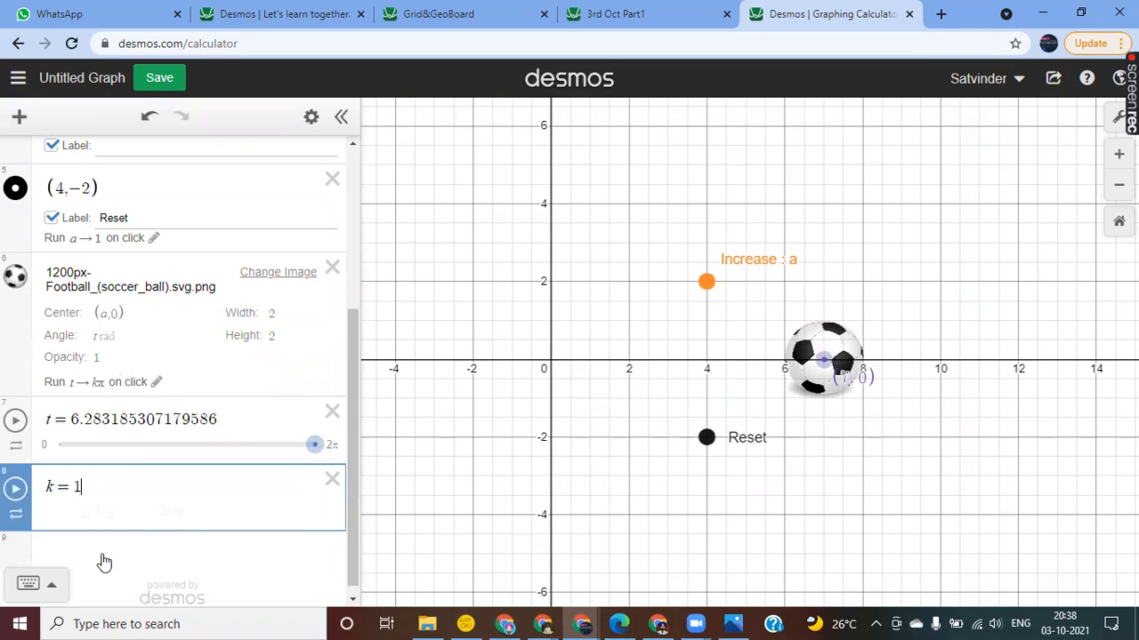
{"action": "key", "text": "Return"}
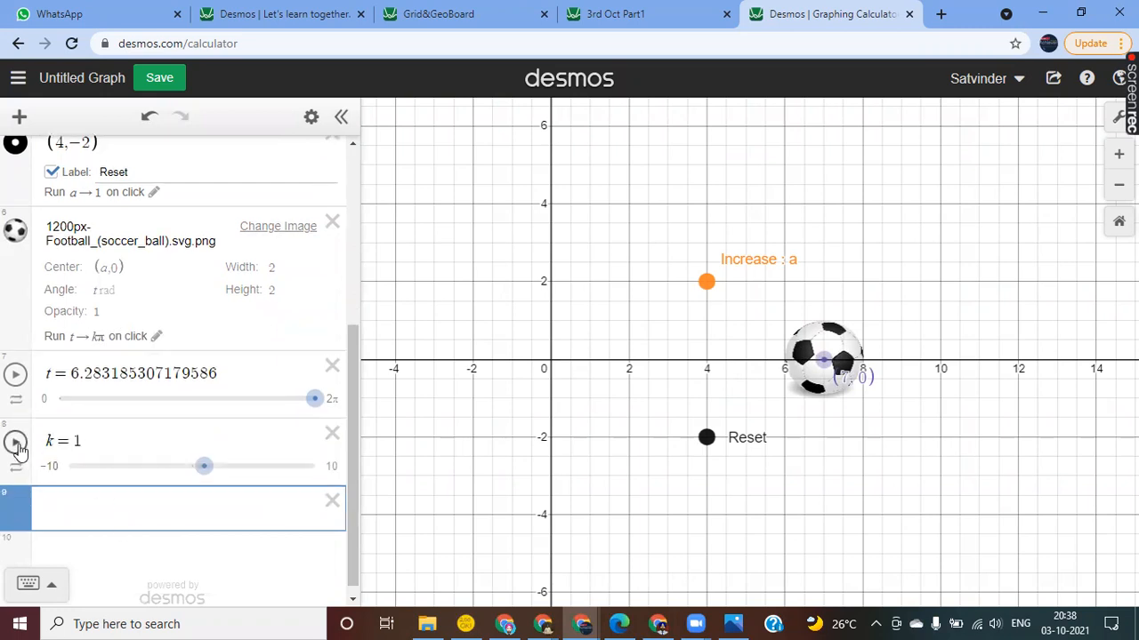
{"action": "left_click", "coordinate": [15, 442]}
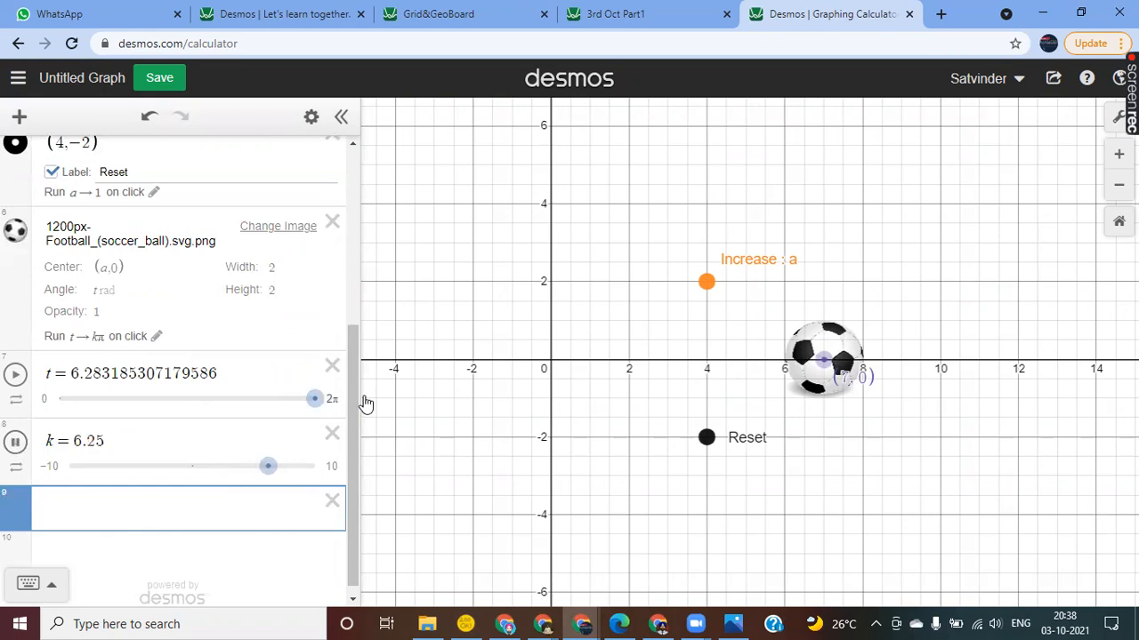
- Set the t slider to 0 and run the football's click action repeatedly while k animates
{"action": "left_click_drag", "start_coordinate": [314, 398], "coordinate": [46, 411]}
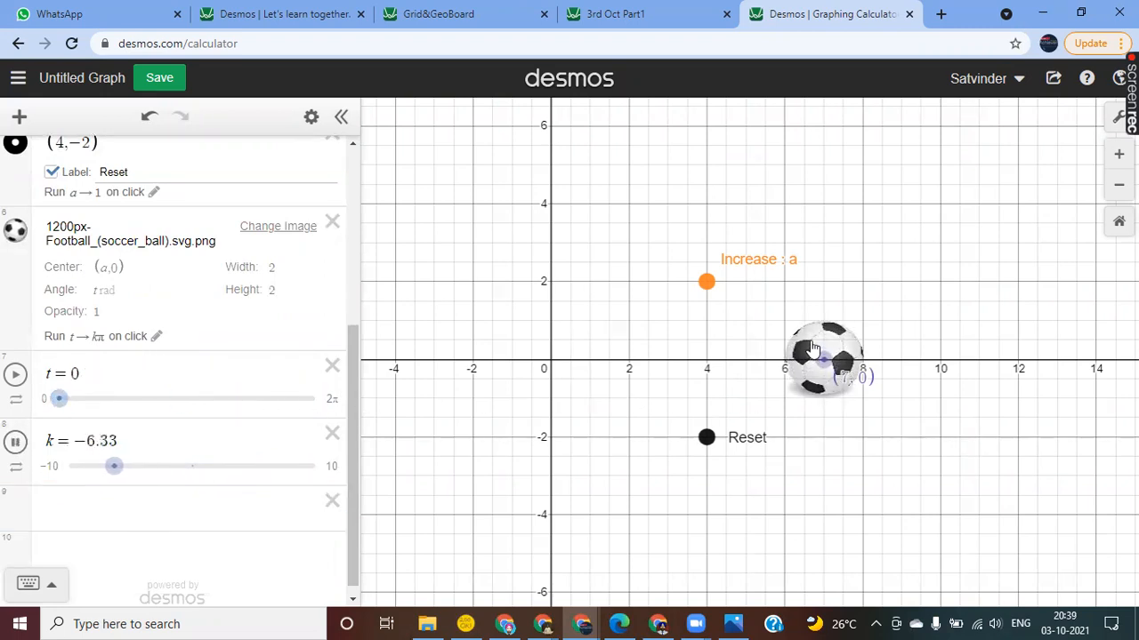
{"action": "left_click", "coordinate": [811, 348]}
{"action": "left_click", "coordinate": [810, 361]}
{"action": "left_click", "coordinate": [806, 378]}
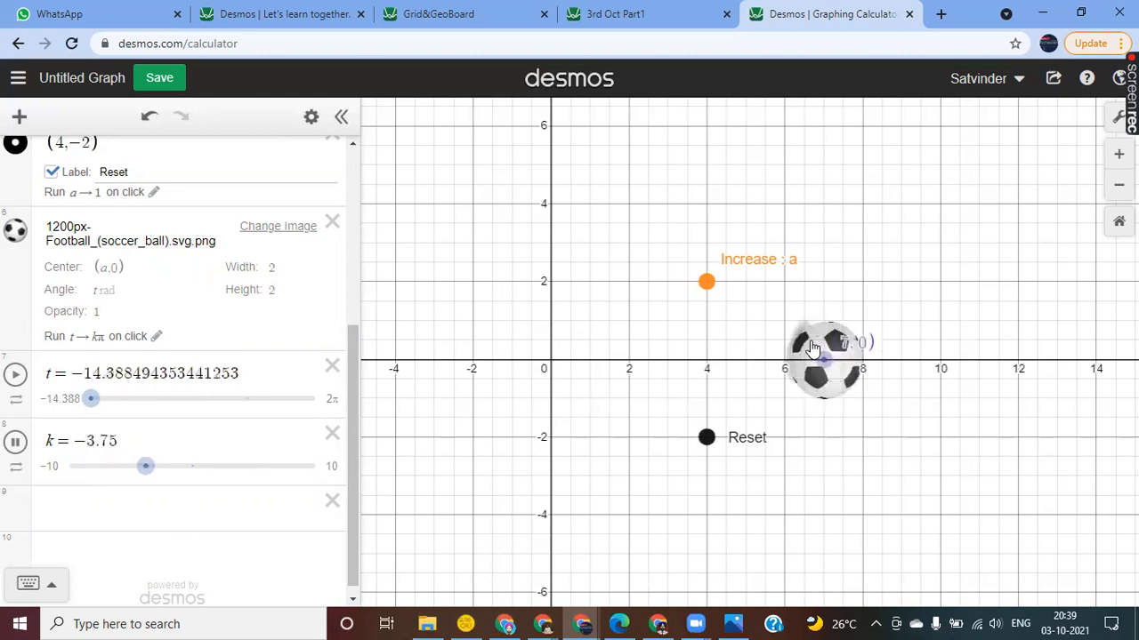
{"action": "left_click", "coordinate": [808, 391]}
{"action": "left_click", "coordinate": [813, 391]}
{"action": "left_click", "coordinate": [819, 392]}
{"action": "left_click", "coordinate": [818, 391]}
{"action": "left_click", "coordinate": [818, 391]}
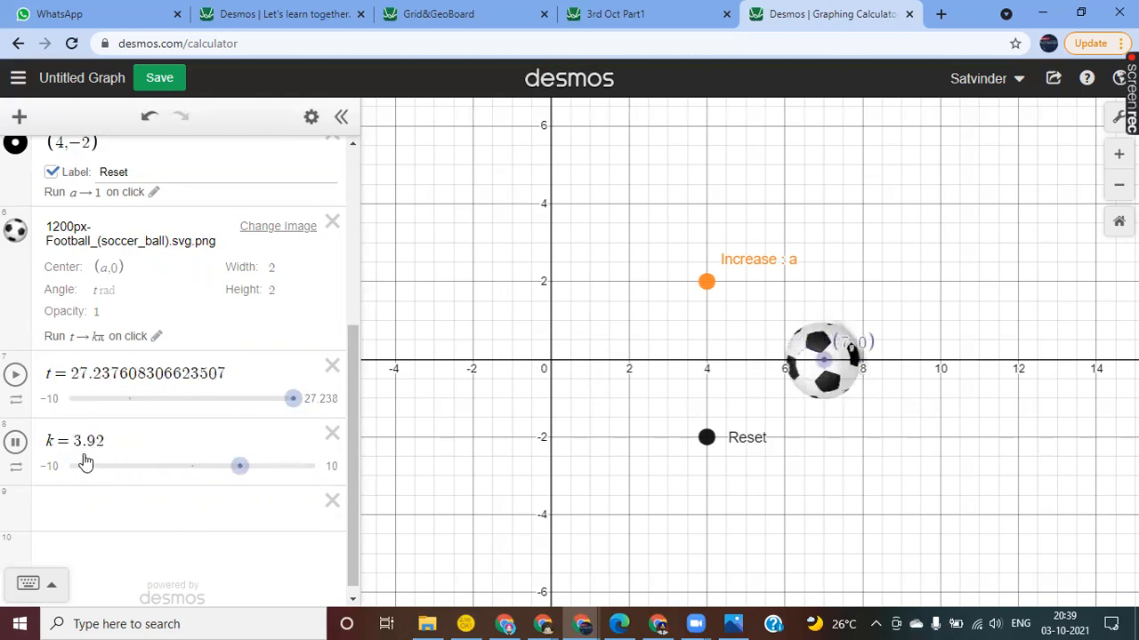
- Change the football image's click action to t → t + kπ and close its options
{"action": "left_click", "coordinate": [157, 339]}
{"action": "left_click", "coordinate": [123, 364]}
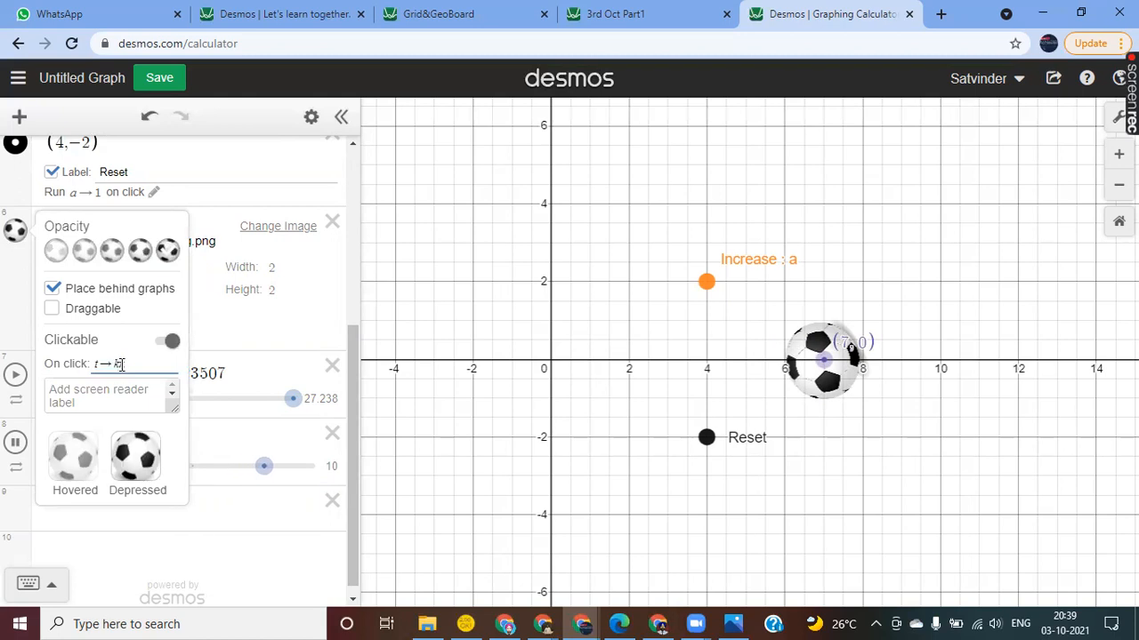
{"action": "type", "text": "t+kπ"}
{"action": "left_click", "coordinate": [475, 332]}
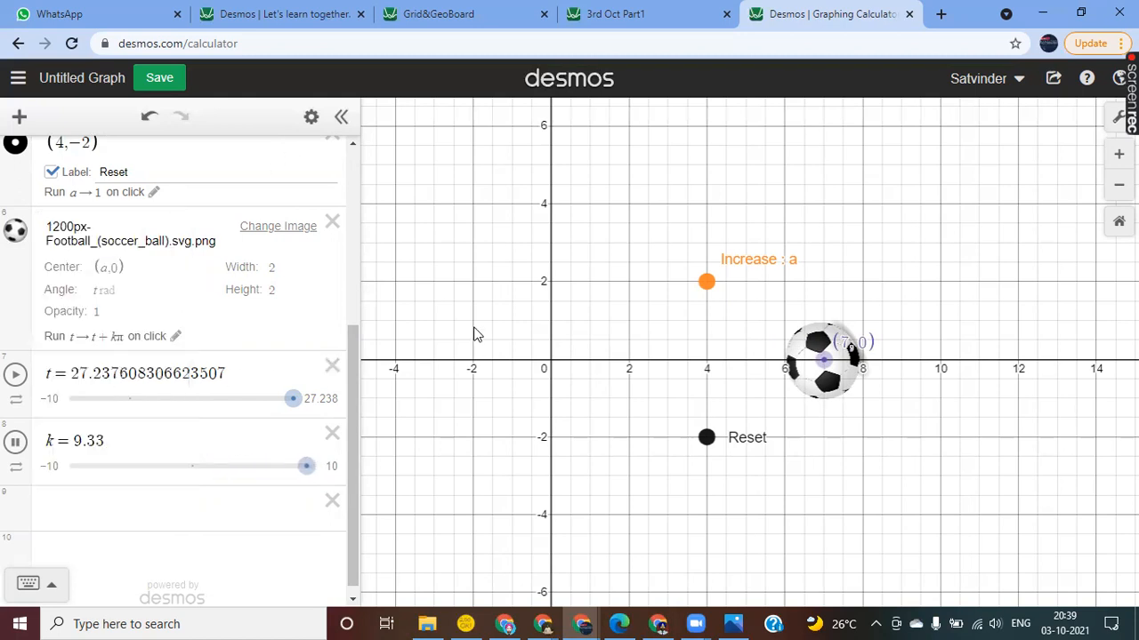
- Test the t → t + kπ click action by triggering the football seven times
{"action": "left_click", "coordinate": [811, 358]}
{"action": "left_click", "coordinate": [809, 373]}
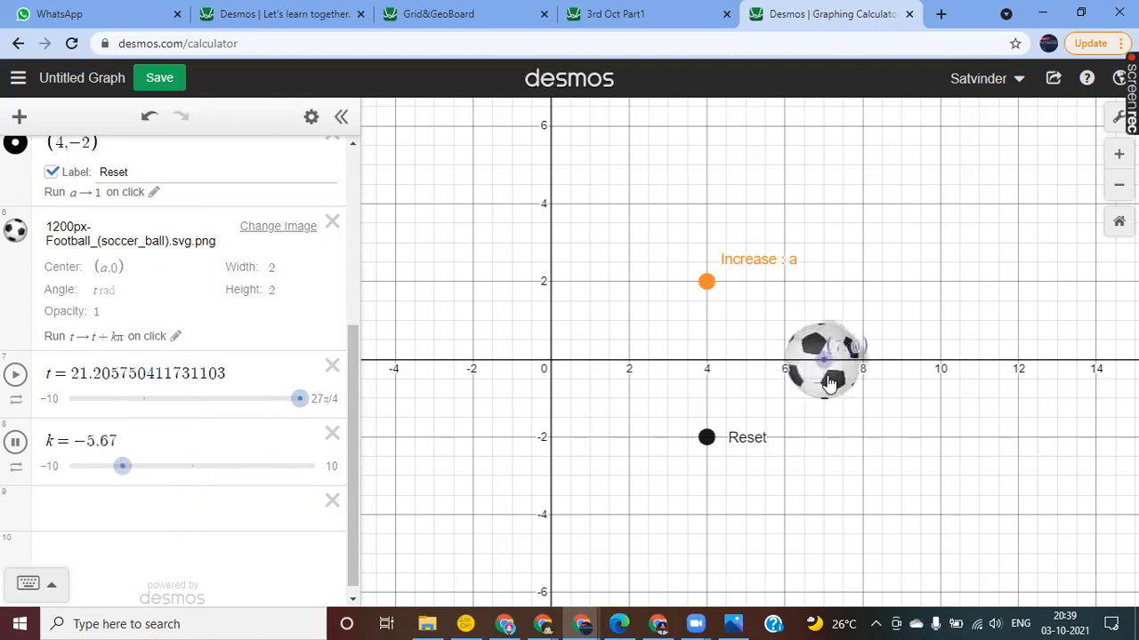
{"action": "left_click", "coordinate": [814, 376]}
{"action": "left_click", "coordinate": [816, 378]}
{"action": "left_click", "coordinate": [822, 380]}
{"action": "left_click", "coordinate": [827, 383]}
{"action": "left_click", "coordinate": [827, 382]}
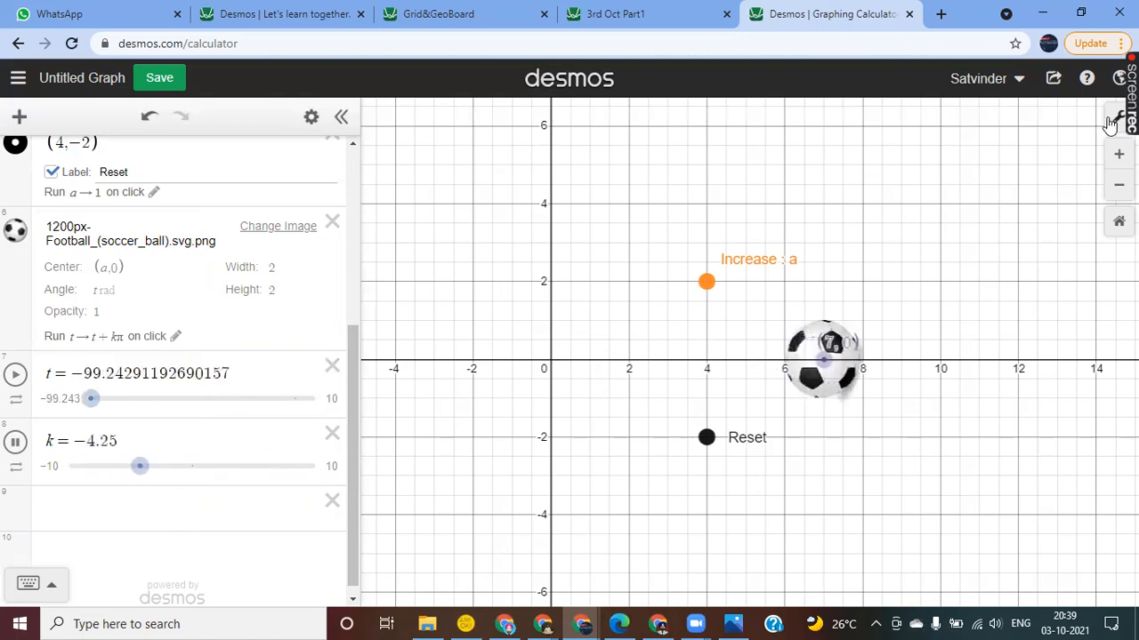
- Turn on Reverse Contrast in the graph's display settings and trigger the football again in the inverted view
{"action": "left_click", "coordinate": [1118, 117]}
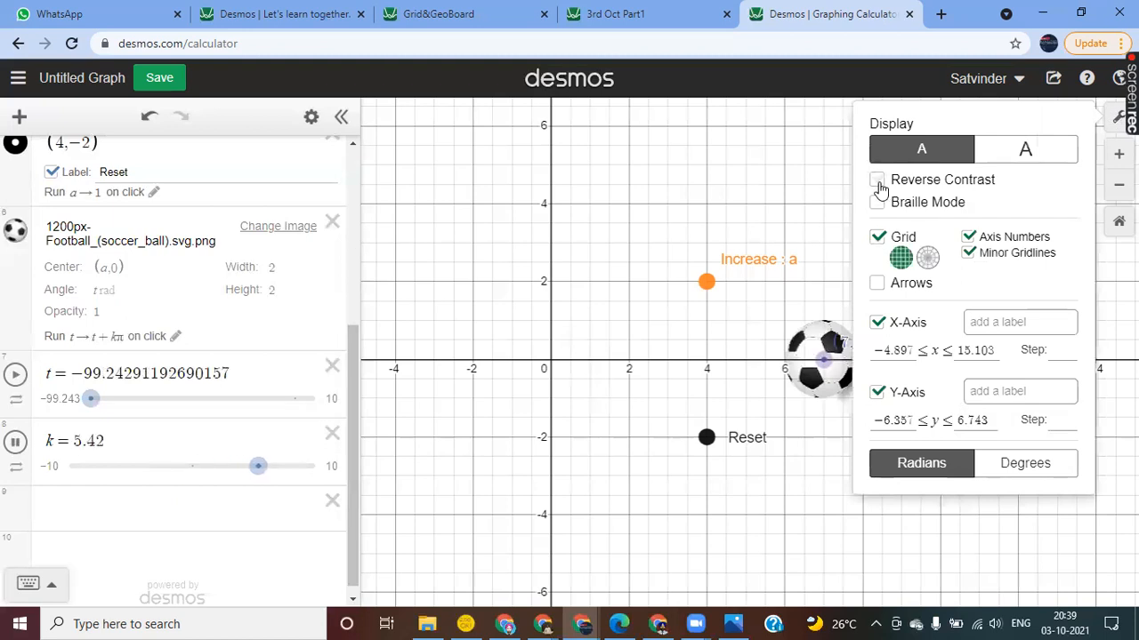
{"action": "left_click", "coordinate": [878, 181]}
{"action": "left_click", "coordinate": [824, 423]}
{"action": "left_click", "coordinate": [824, 402]}
{"action": "left_click", "coordinate": [825, 397]}
{"action": "left_click", "coordinate": [825, 396]}
{"action": "left_click", "coordinate": [826, 396]}
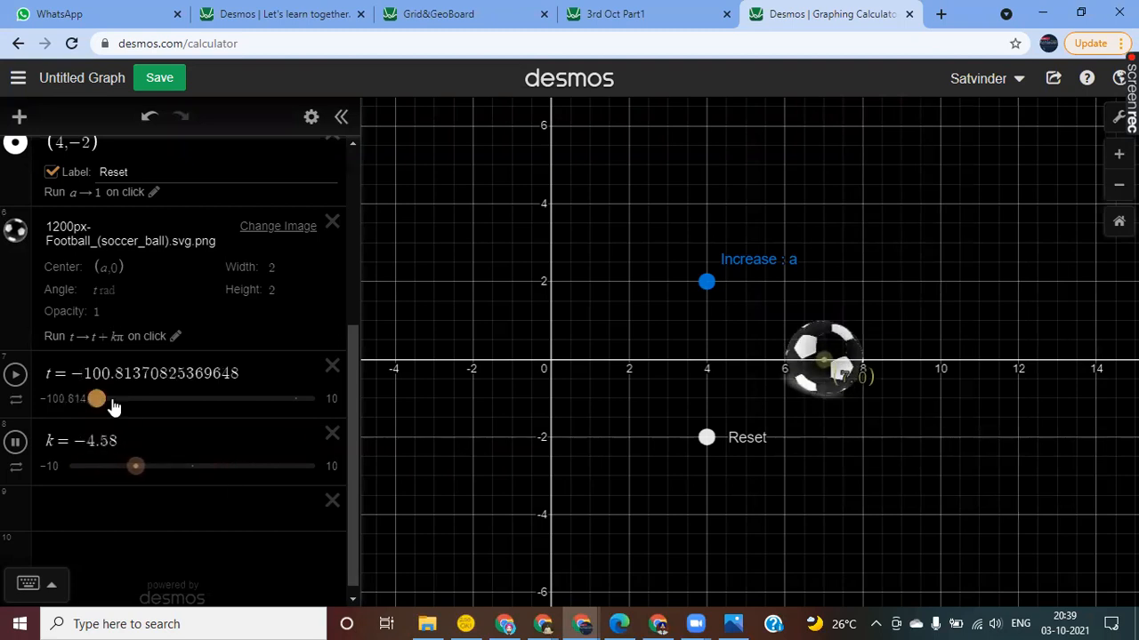
- Animate the t slider to spin the football continuously, then stop both the t and k animations
{"action": "left_click", "coordinate": [14, 376]}
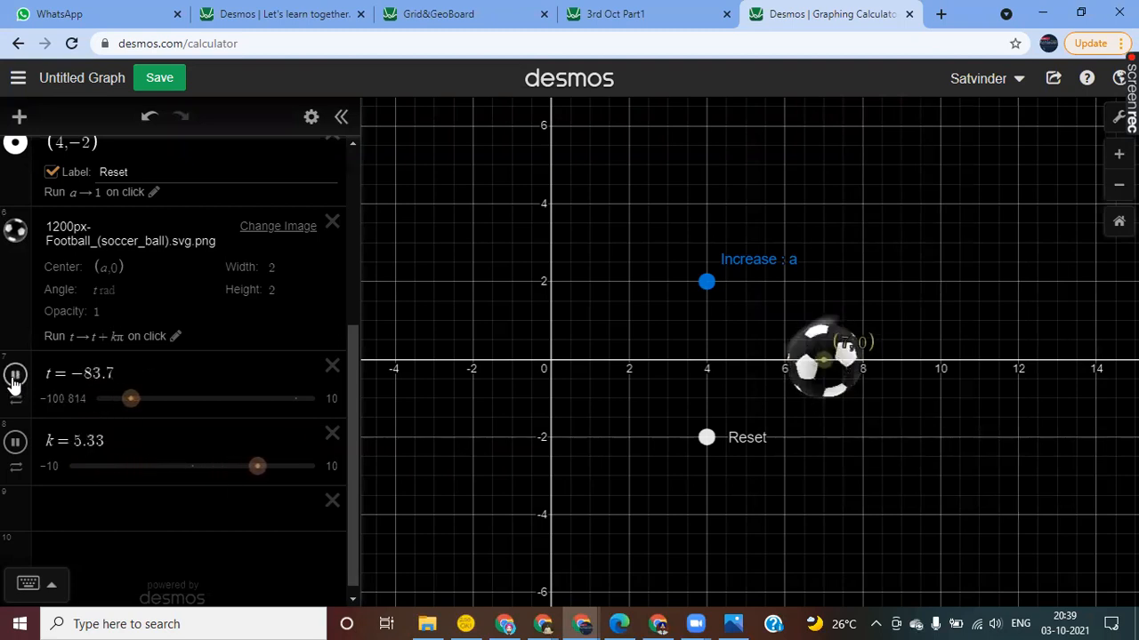
{"action": "left_click", "coordinate": [86, 506]}
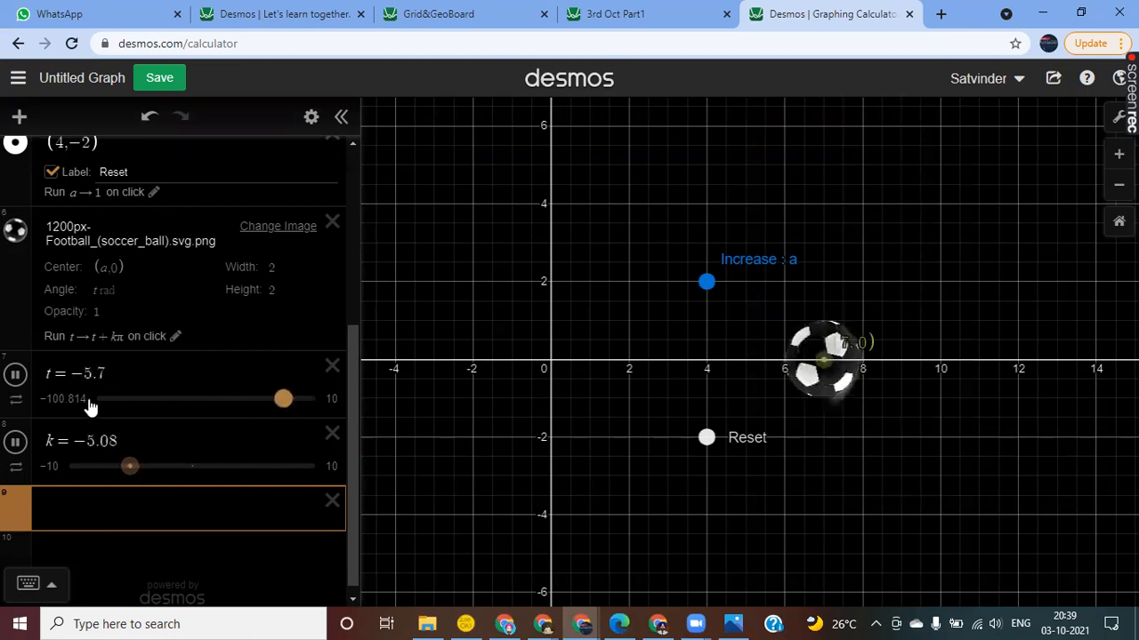
{"action": "left_click", "coordinate": [16, 375]}
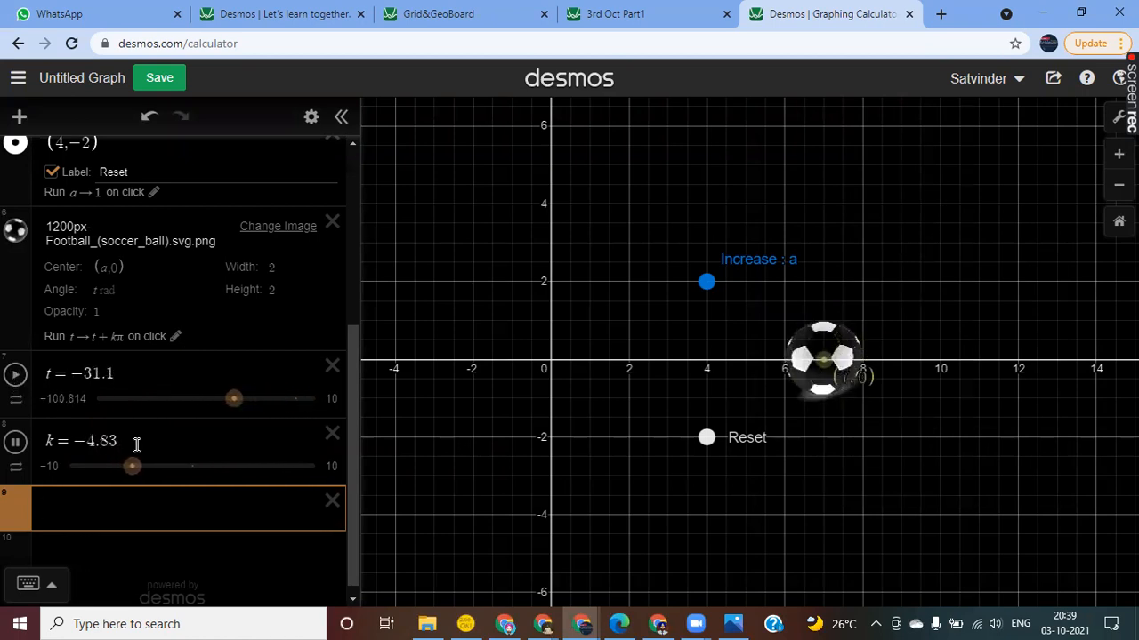
{"action": "left_click", "coordinate": [15, 442]}
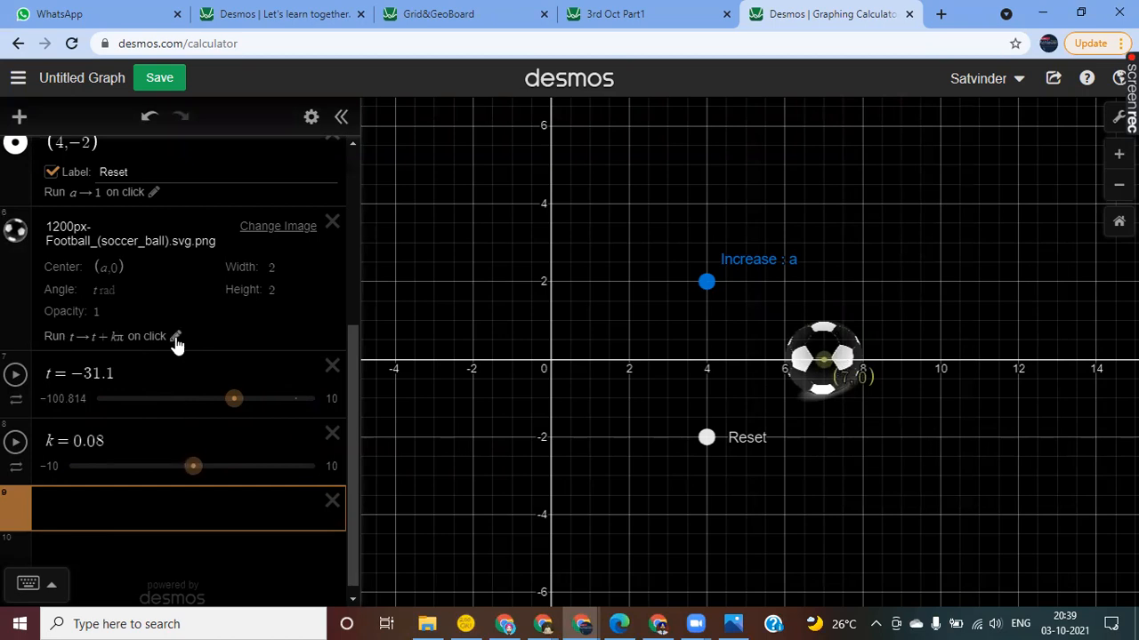
- Clear the football image's click action and set its center to (b, b), adding a slider for b
{"action": "left_click", "coordinate": [175, 339]}
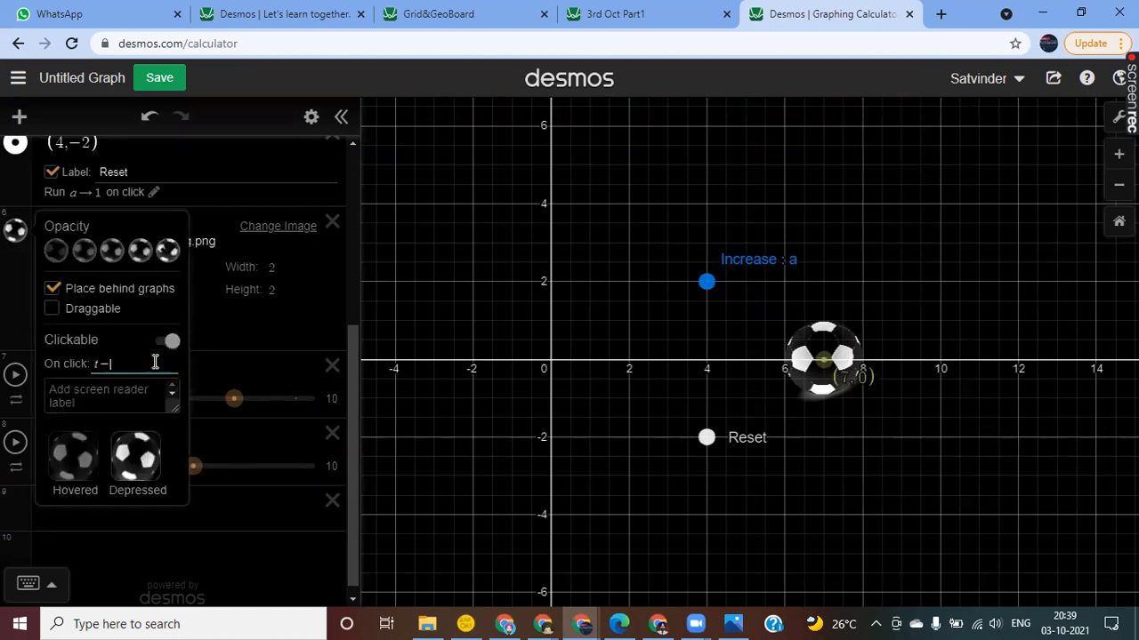
{"action": "key", "text": "Escape"}
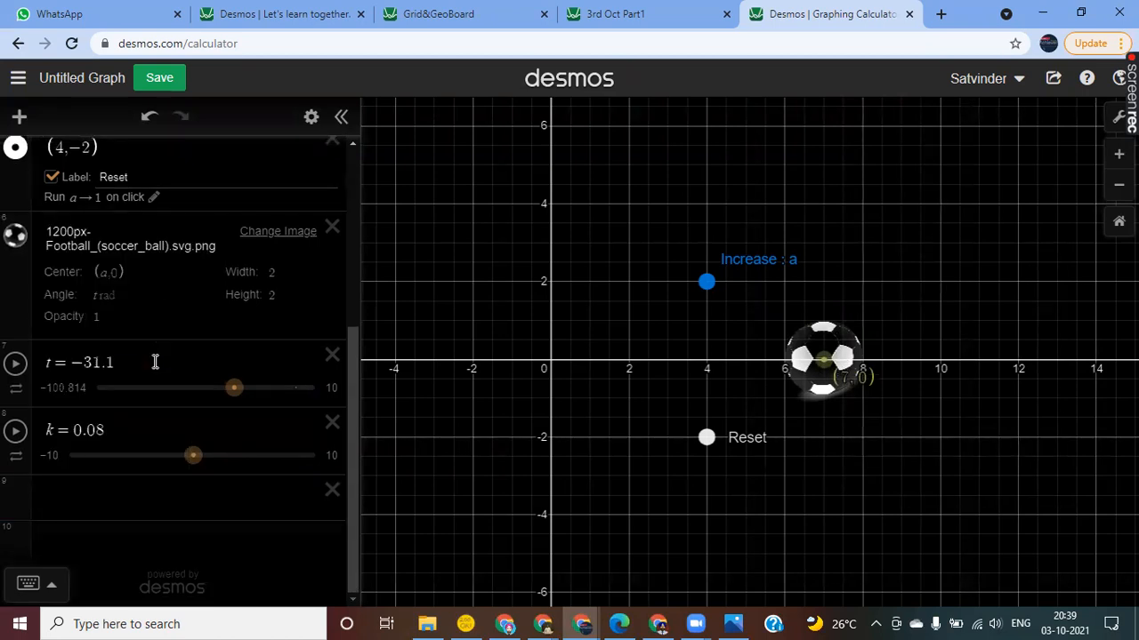
{"action": "left_click", "coordinate": [106, 274]}
{"action": "key", "text": "BackSpace"}
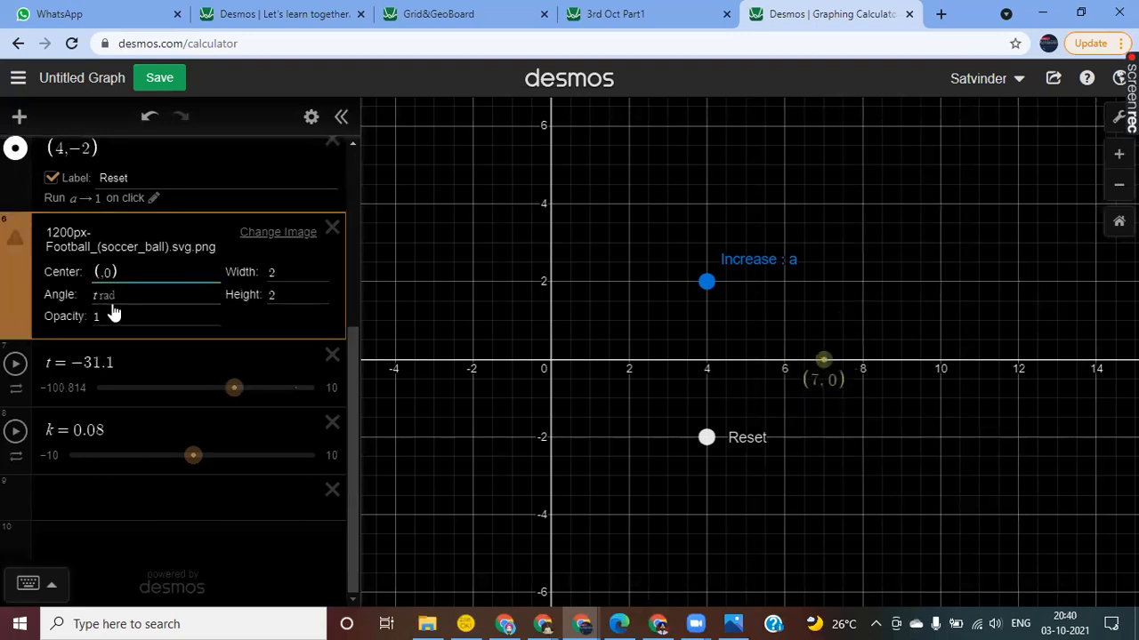
{"action": "type", "text": "b"}
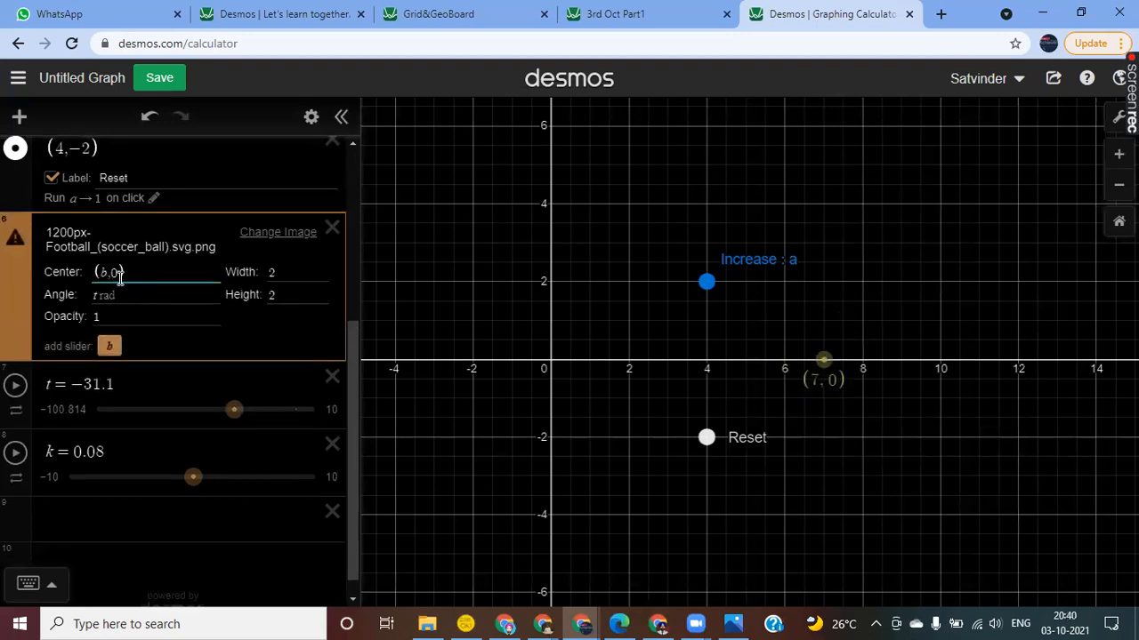
{"action": "left_click", "coordinate": [120, 274]}
{"action": "key", "text": "BackSpace"}
{"action": "type", "text": "b"}
{"action": "left_click", "coordinate": [109, 349]}
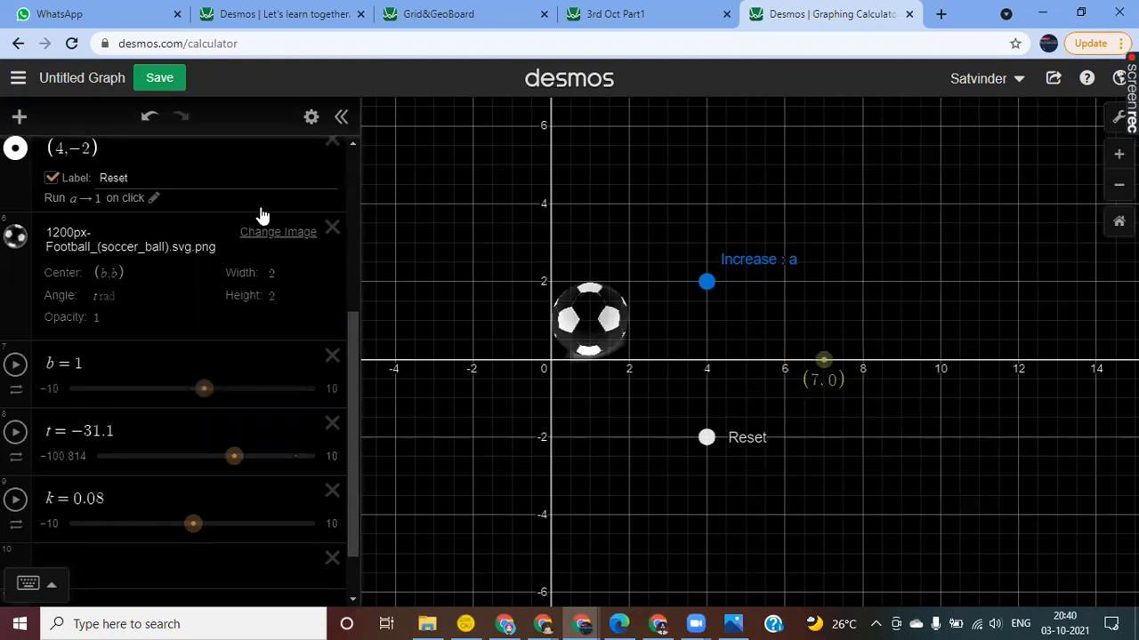
- Set the football image's click action to b → b + 0.5 and finish editing the expression list
{"action": "left_click", "coordinate": [311, 121]}
{"action": "left_click", "coordinate": [15, 236]}
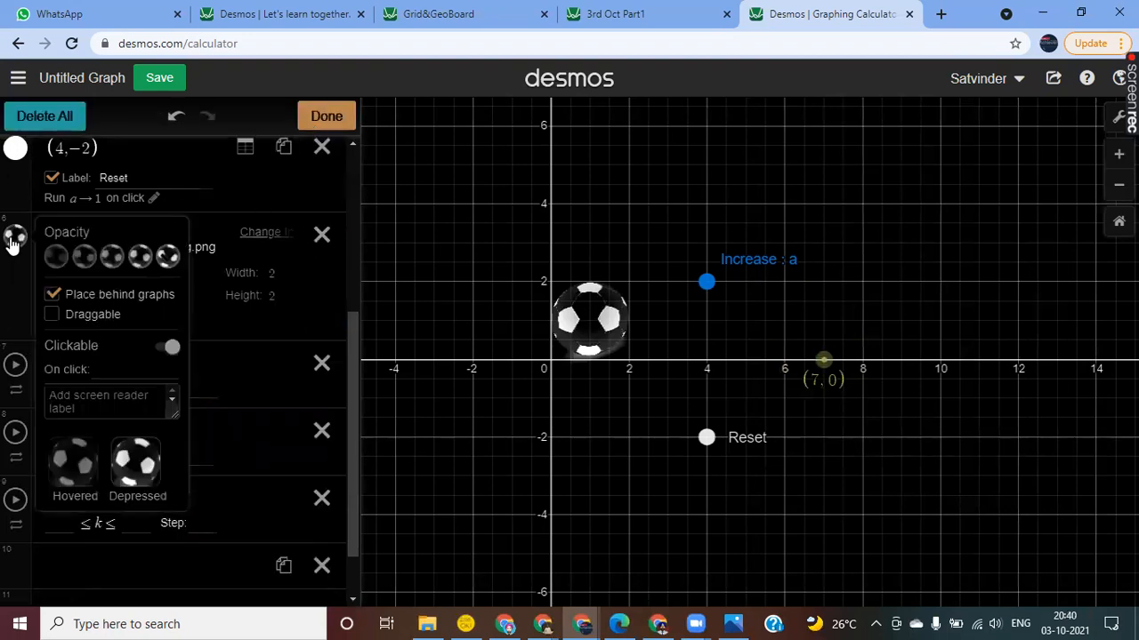
{"action": "left_click", "coordinate": [112, 371]}
{"action": "type", "text": "k"}
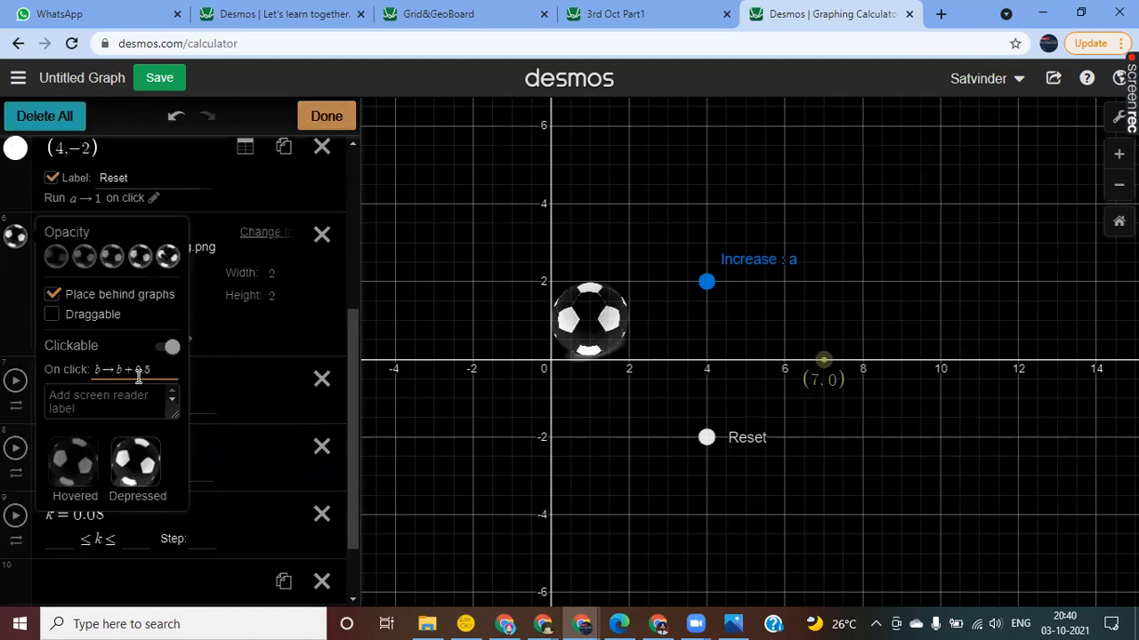
{"action": "left_click", "coordinate": [326, 115]}
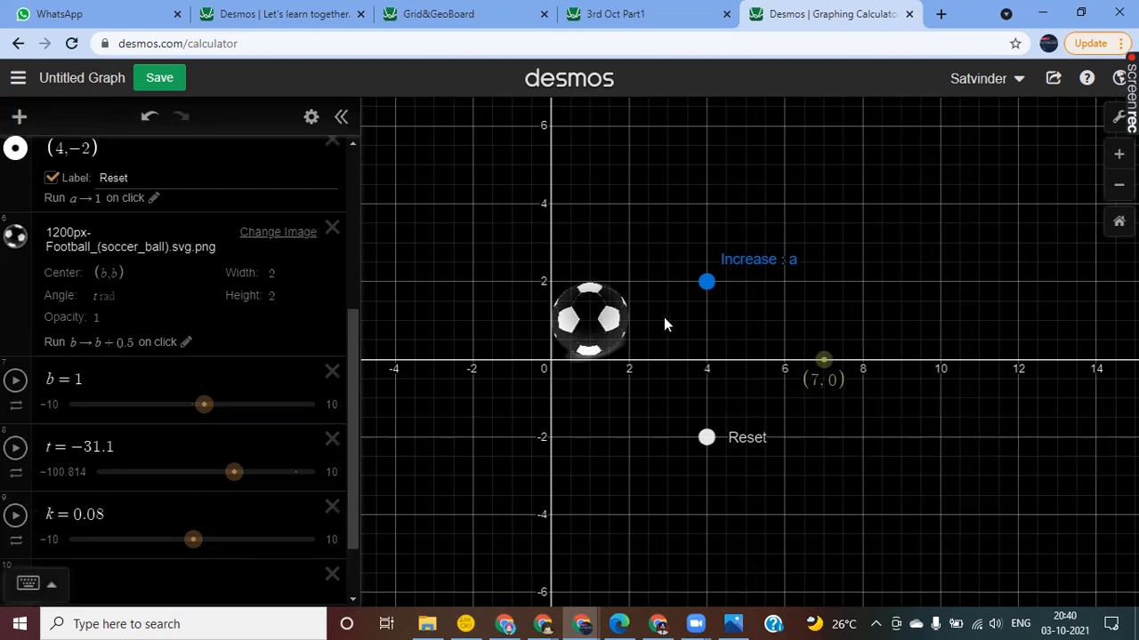
- Briefly animate the t slider to spin the football, and test the Increase : a point twice before and twice after Reset
{"action": "left_click", "coordinate": [15, 449]}
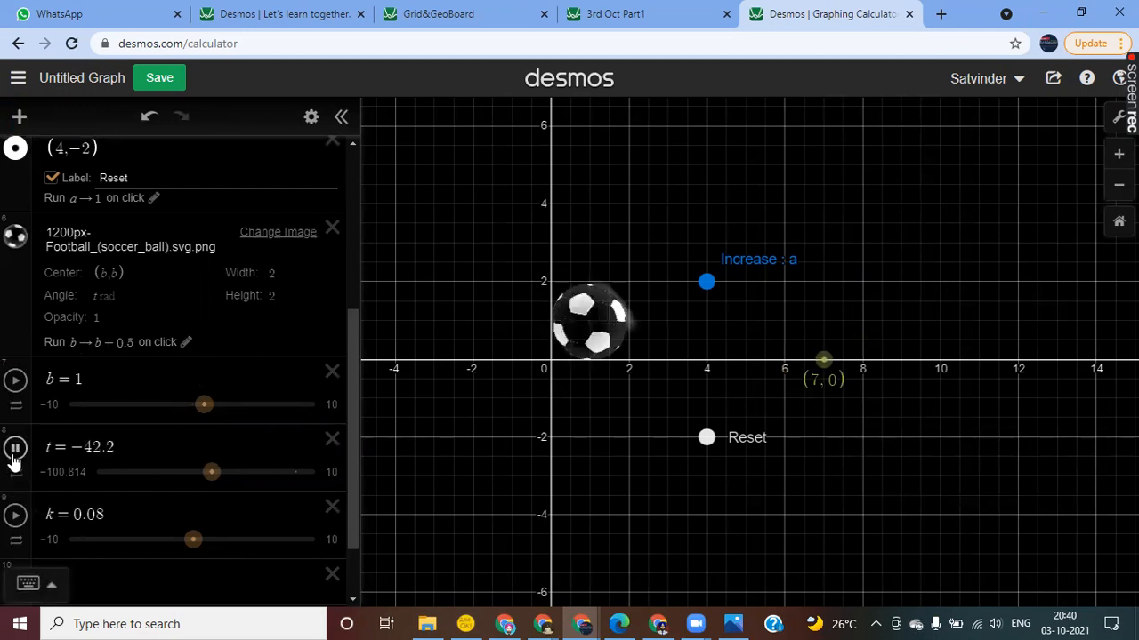
{"action": "left_click", "coordinate": [16, 449]}
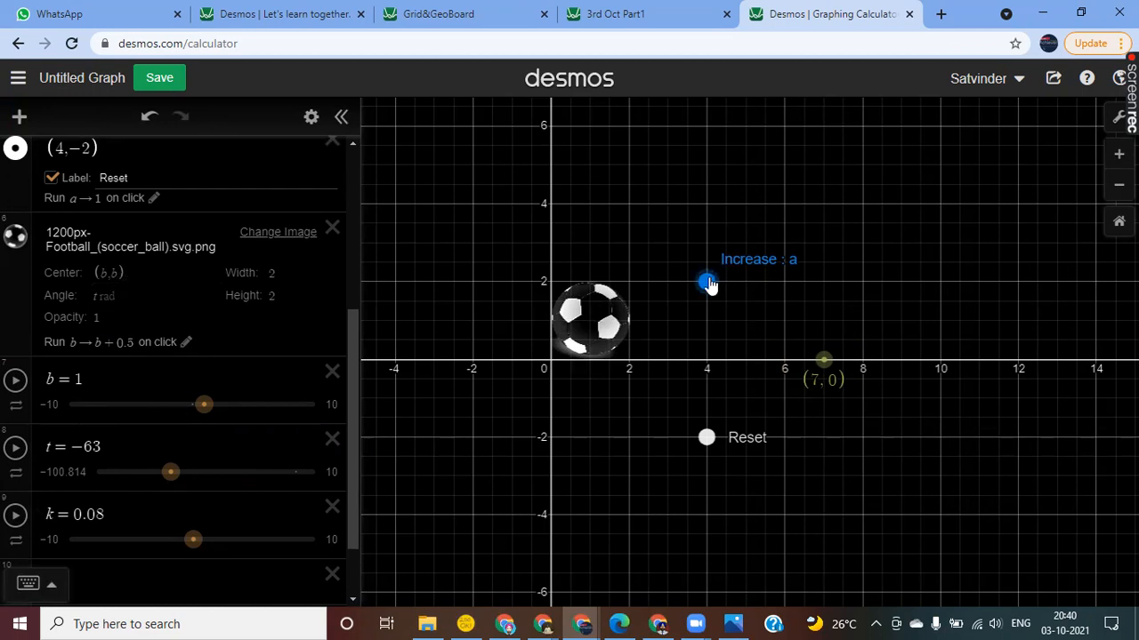
{"action": "left_click", "coordinate": [706, 282]}
{"action": "left_click", "coordinate": [706, 282]}
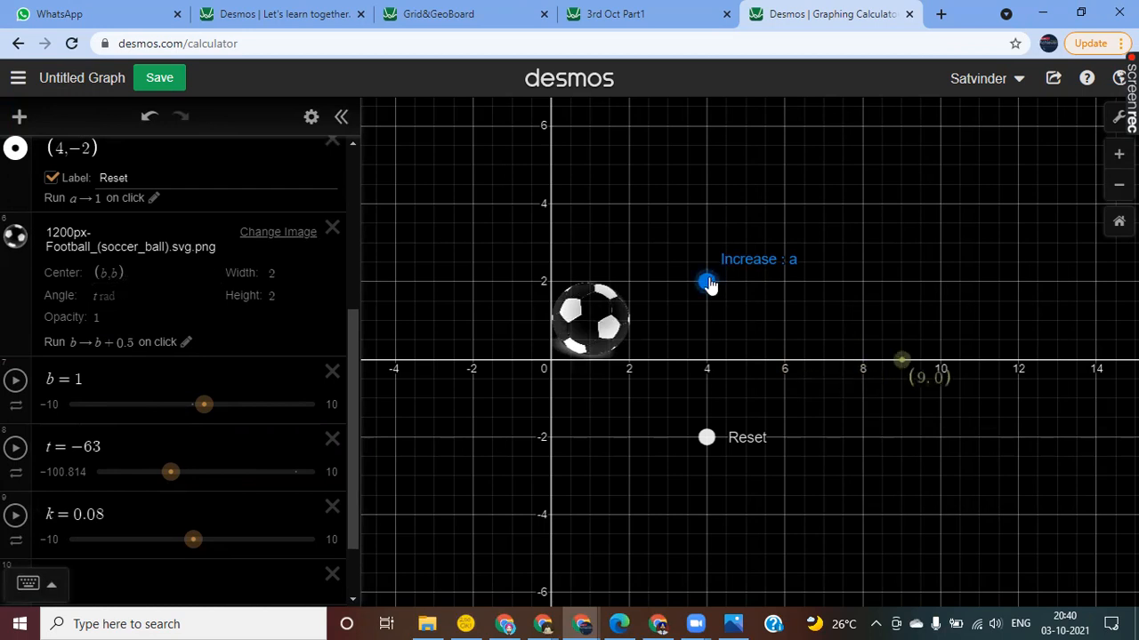
{"action": "left_click", "coordinate": [705, 439]}
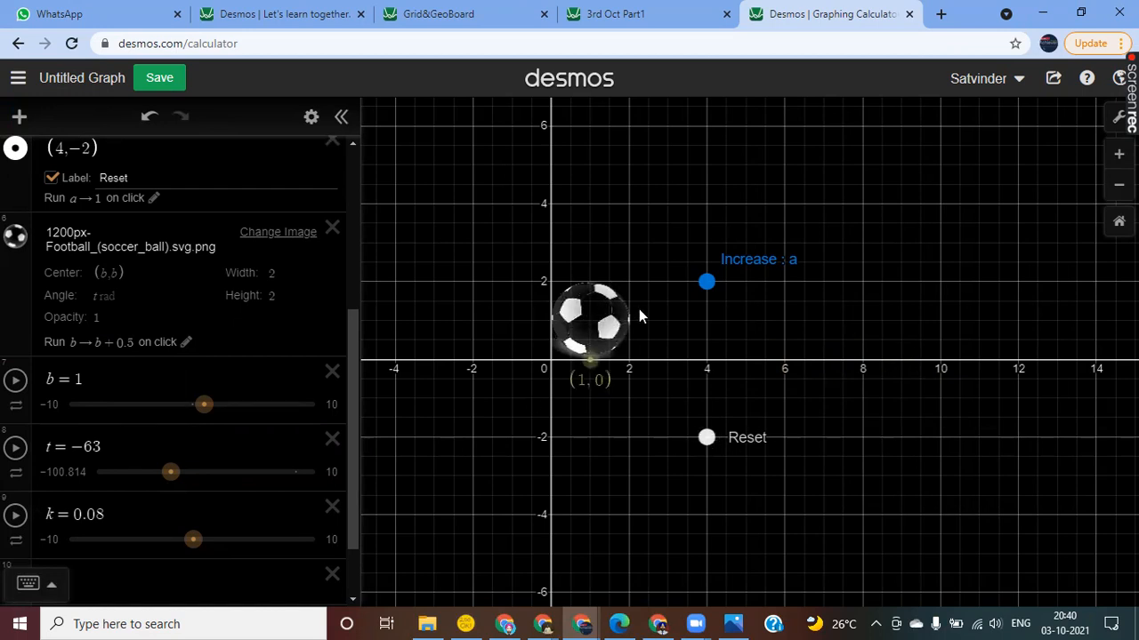
{"action": "left_click", "coordinate": [706, 282]}
{"action": "left_click", "coordinate": [706, 283]}
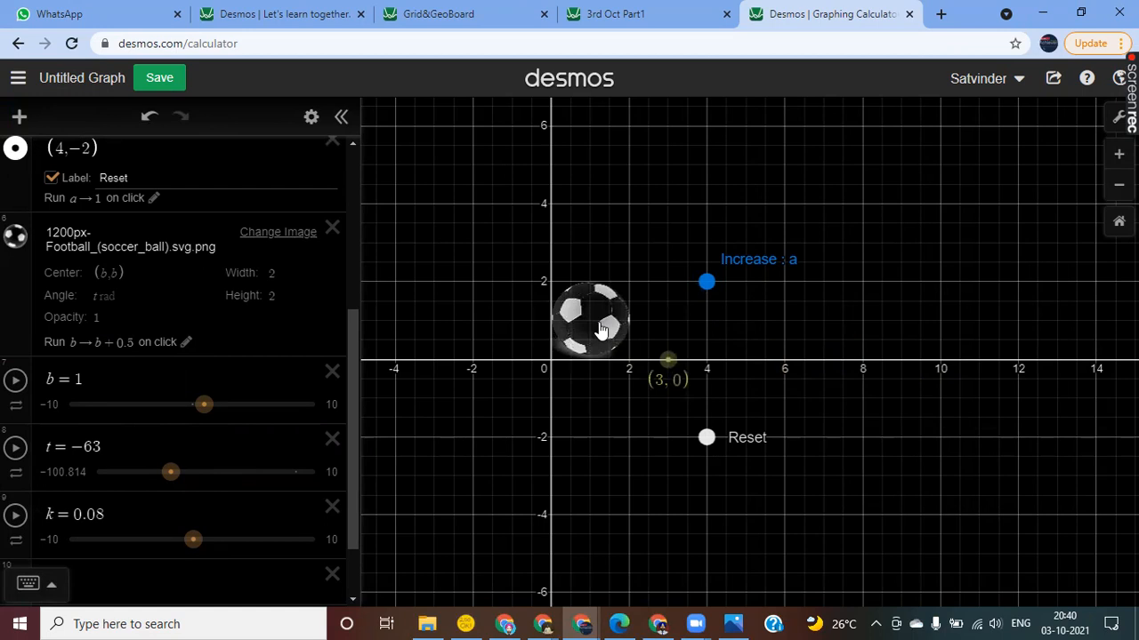
- Test the b → b + 0.5 click action by triggering the football nine times, moving it diagonally to b = 5.5
{"action": "left_click", "coordinate": [601, 329]}
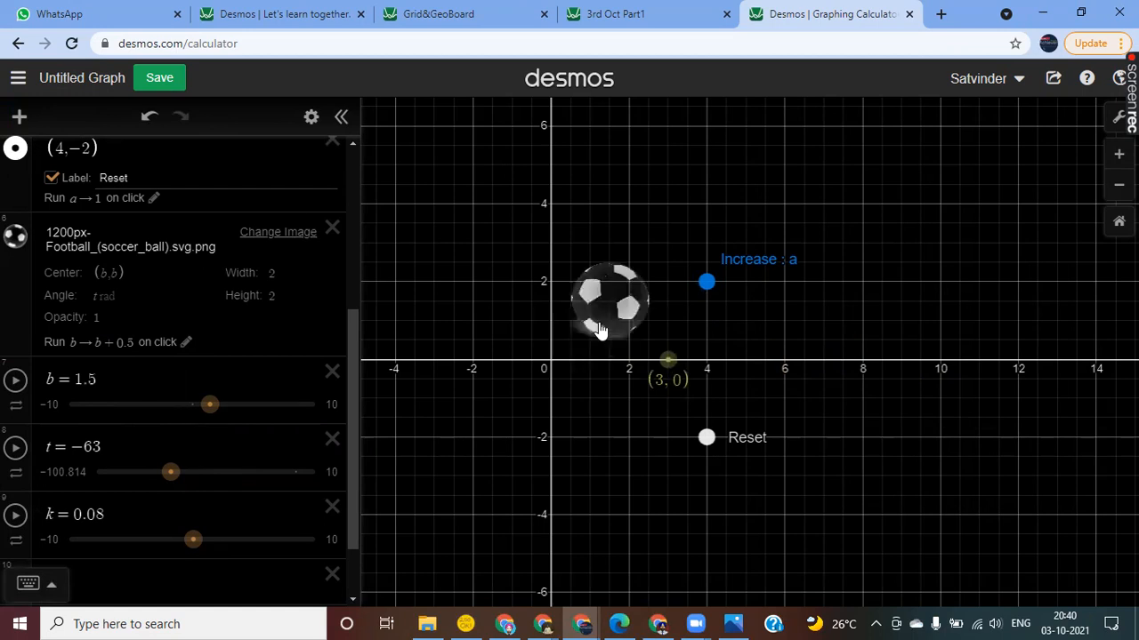
{"action": "left_click", "coordinate": [616, 304]}
{"action": "left_click", "coordinate": [616, 303]}
{"action": "left_click", "coordinate": [625, 289]}
{"action": "left_click", "coordinate": [642, 272]}
{"action": "left_click", "coordinate": [683, 240]}
{"action": "left_click", "coordinate": [704, 219]}
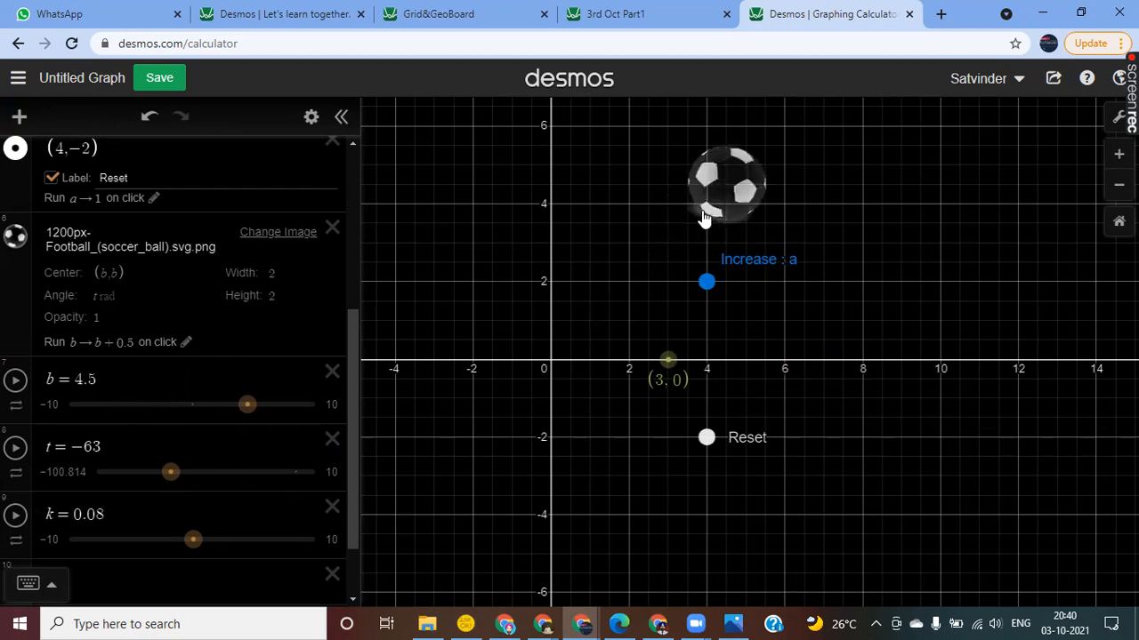
{"action": "left_click", "coordinate": [732, 194]}
{"action": "left_click", "coordinate": [739, 189]}
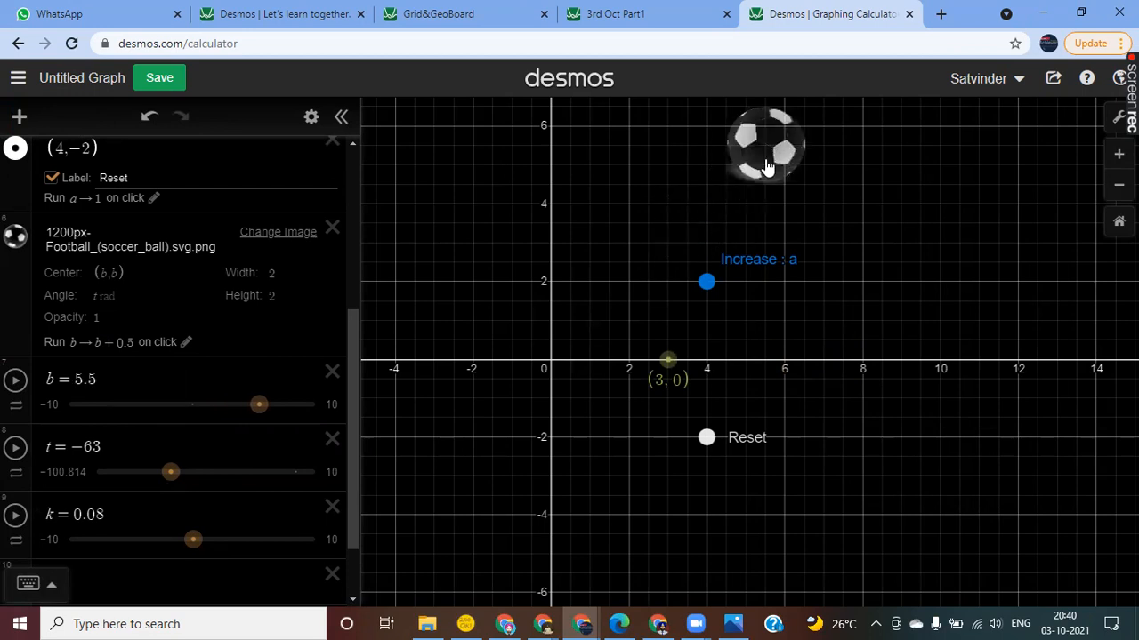